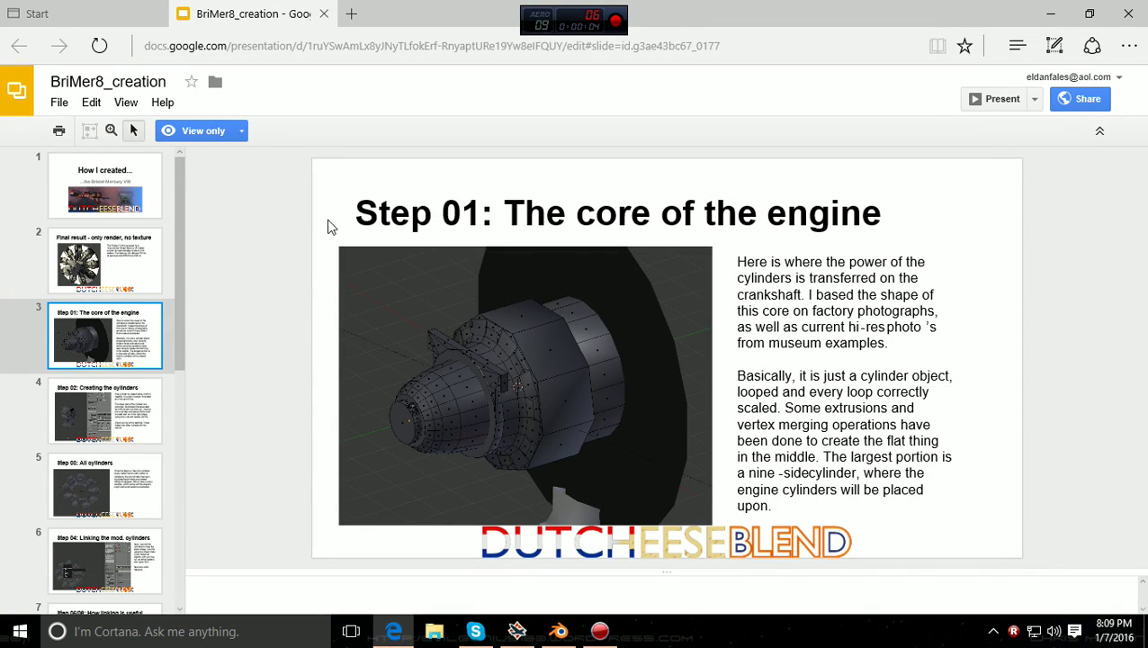
- Compare the title slide with the 'Final result - only render, no texture' slide, ending on the render
click(126, 205)
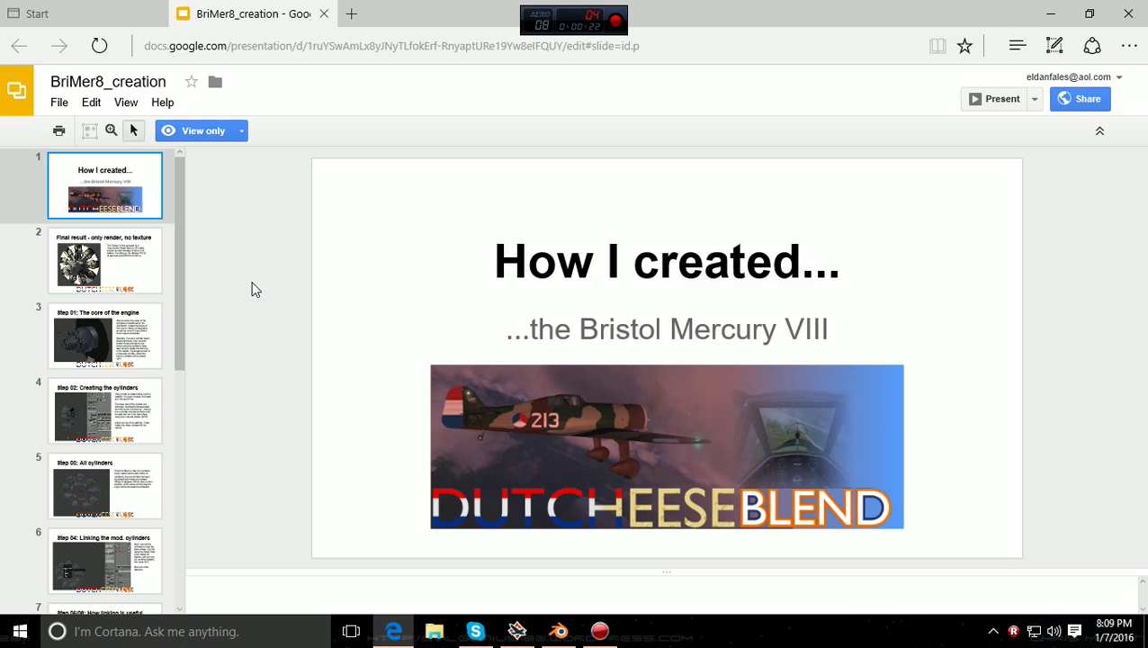
click(83, 272)
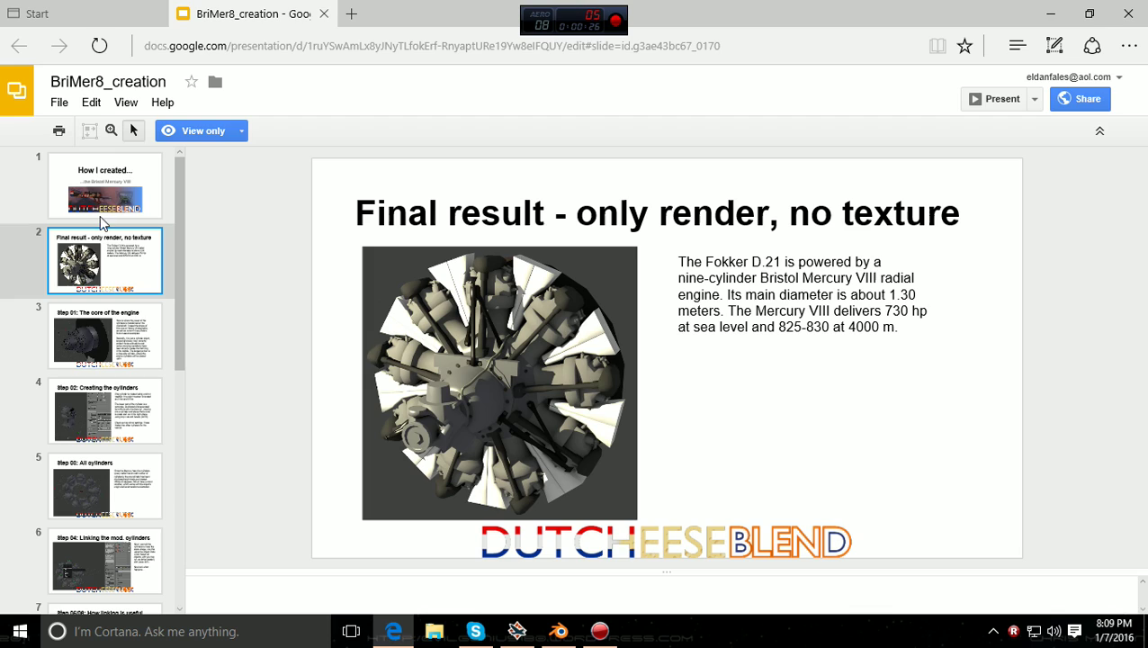
click(112, 187)
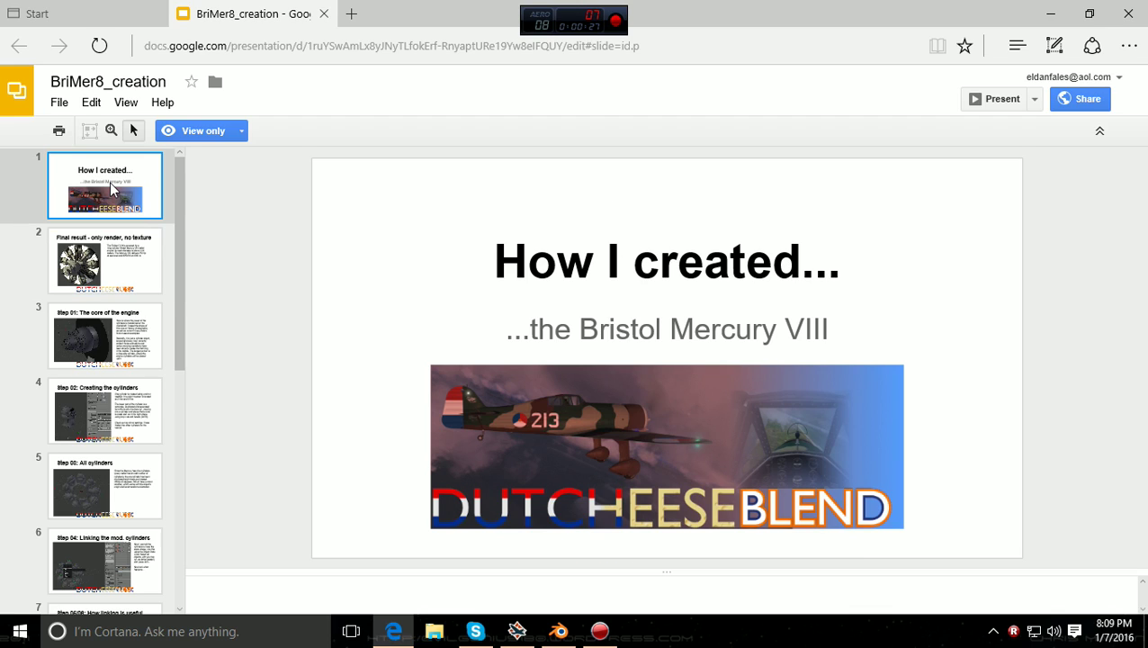
click(115, 268)
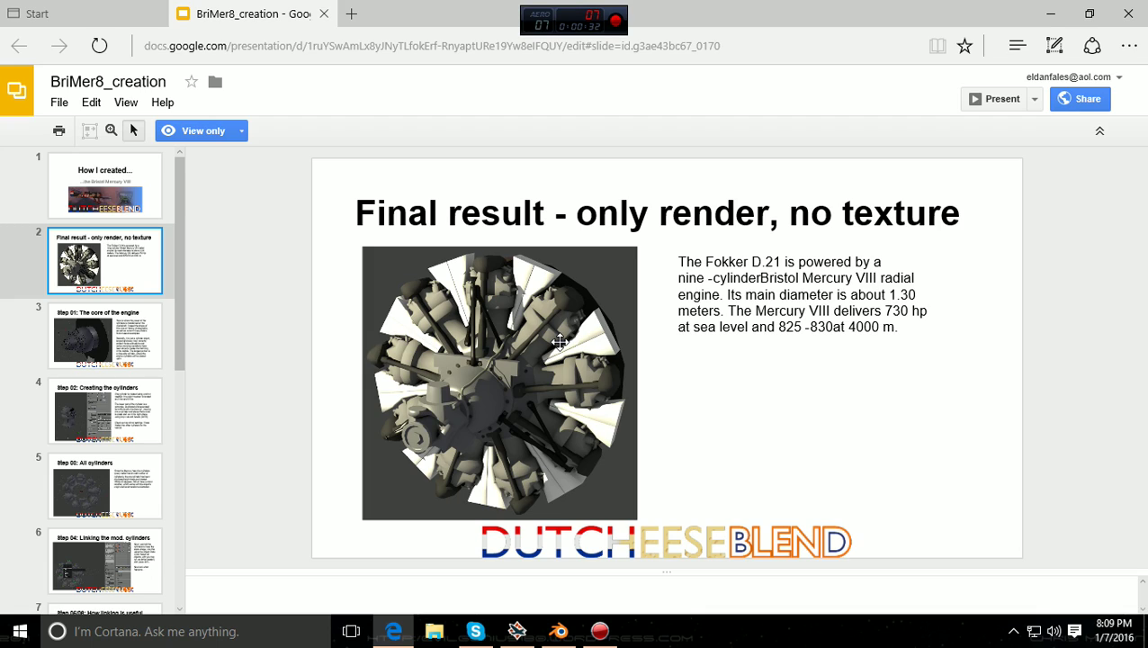
click(124, 196)
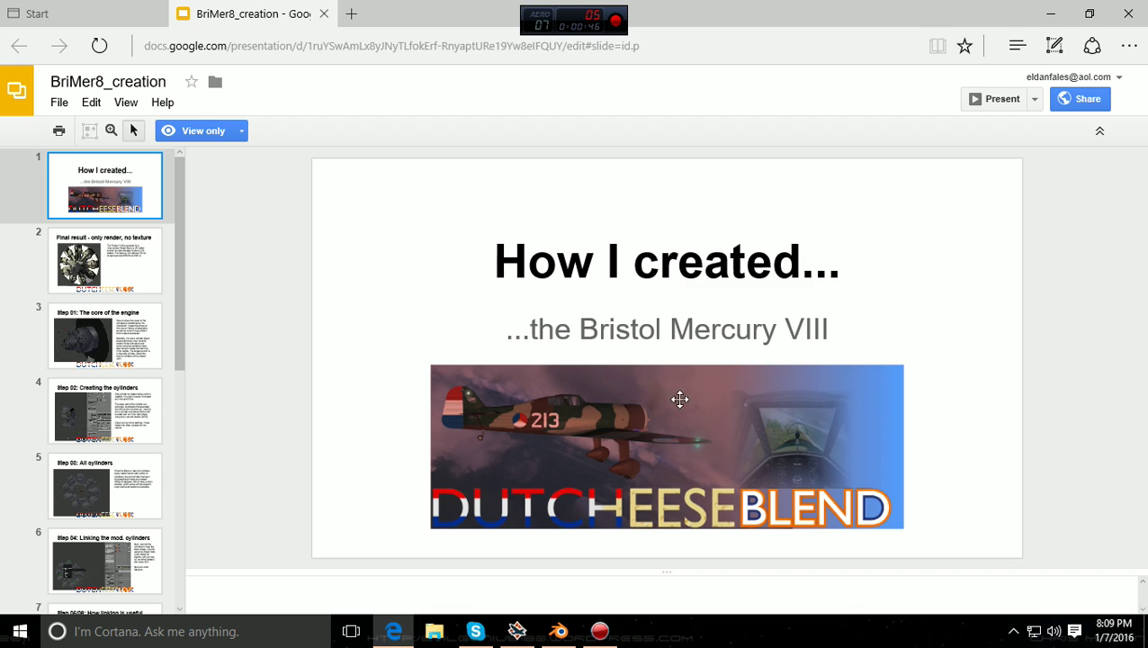
click(79, 268)
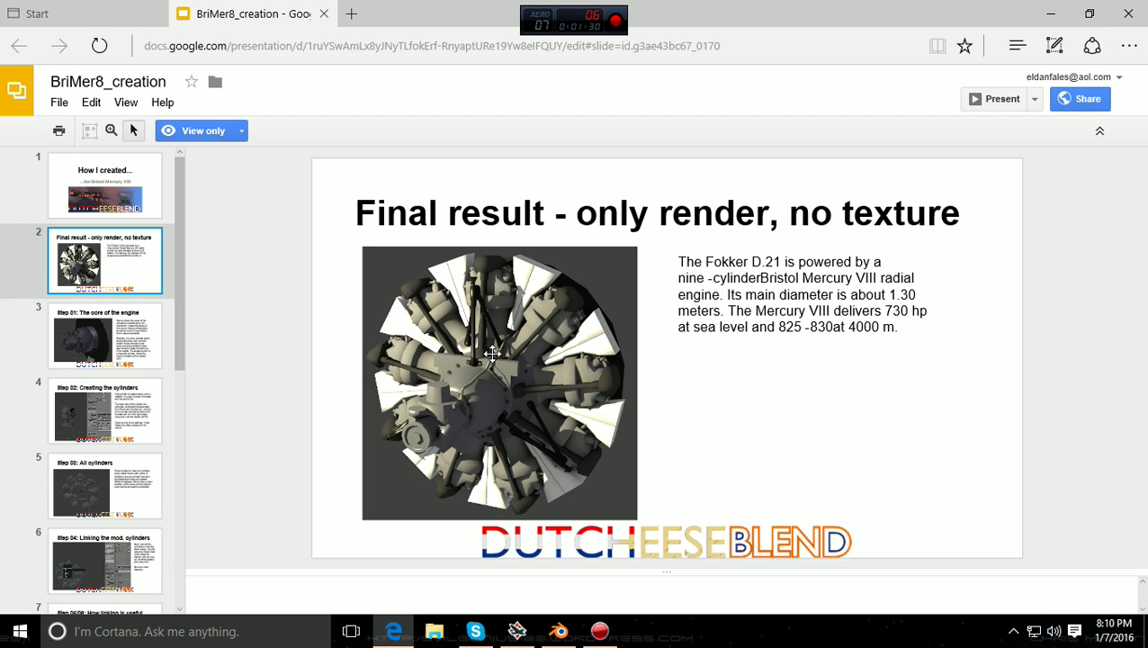
- Review the later tutorial slides, from Step 12: Finishing back to Step 08: Linking objects again
scroll(90, 340, down, 5)
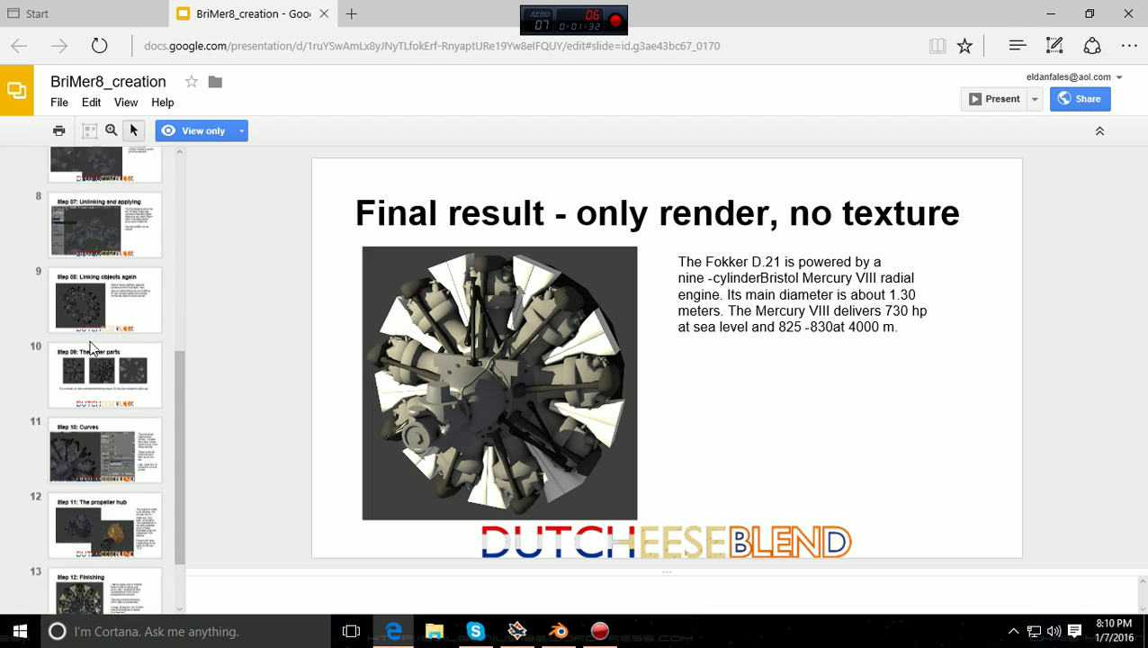
click(100, 580)
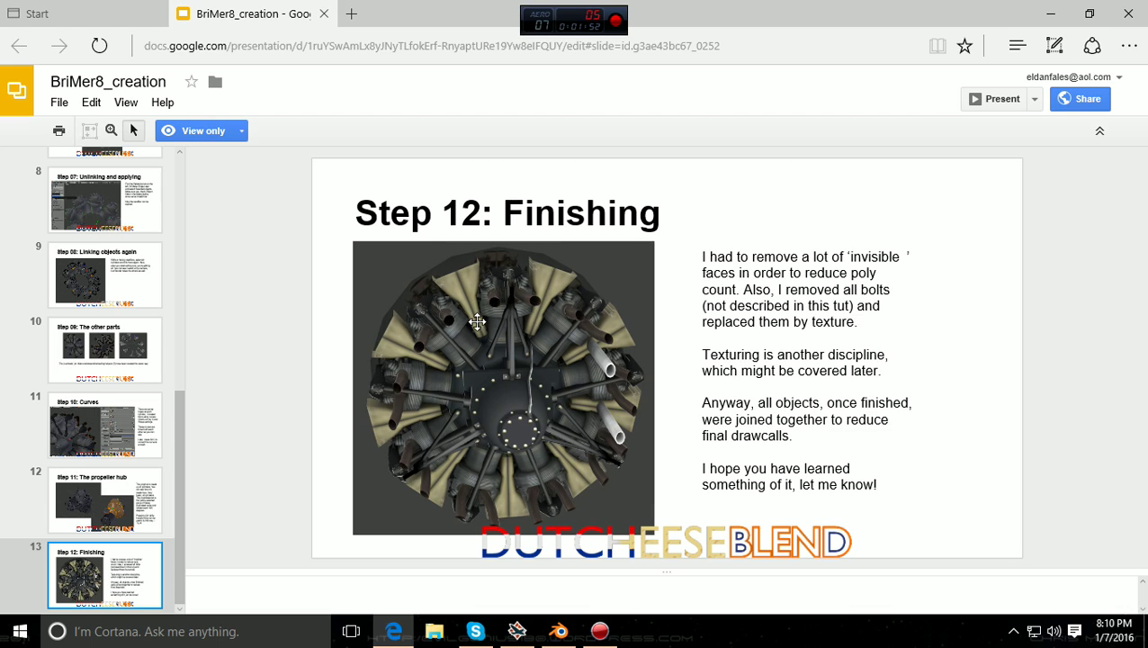
click(80, 497)
click(86, 439)
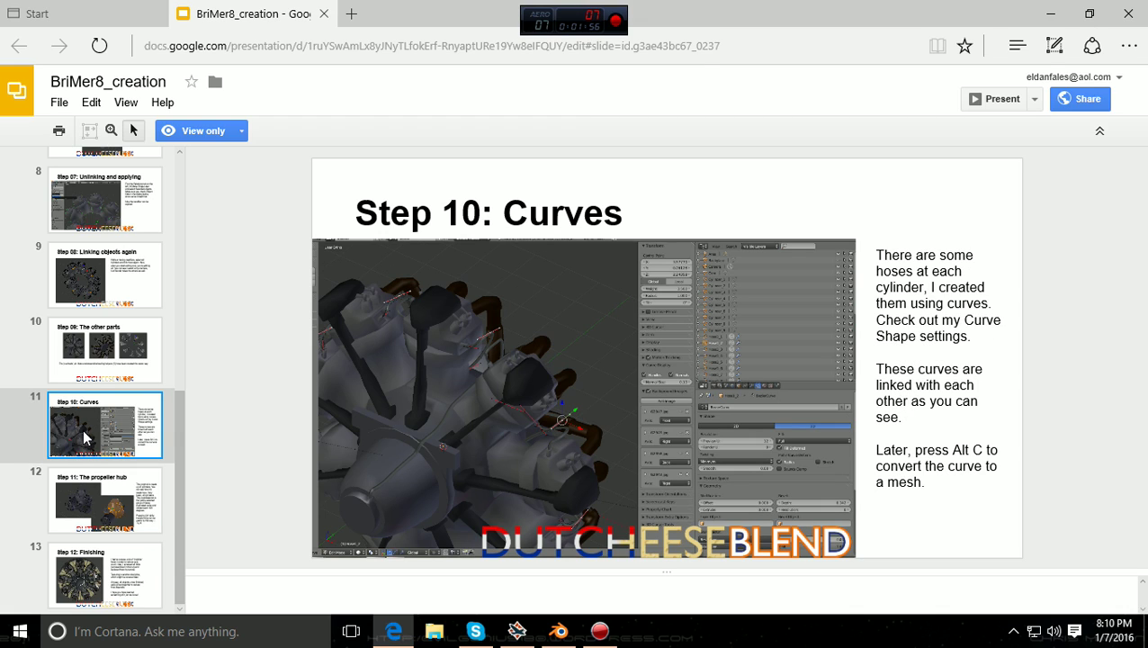
click(97, 349)
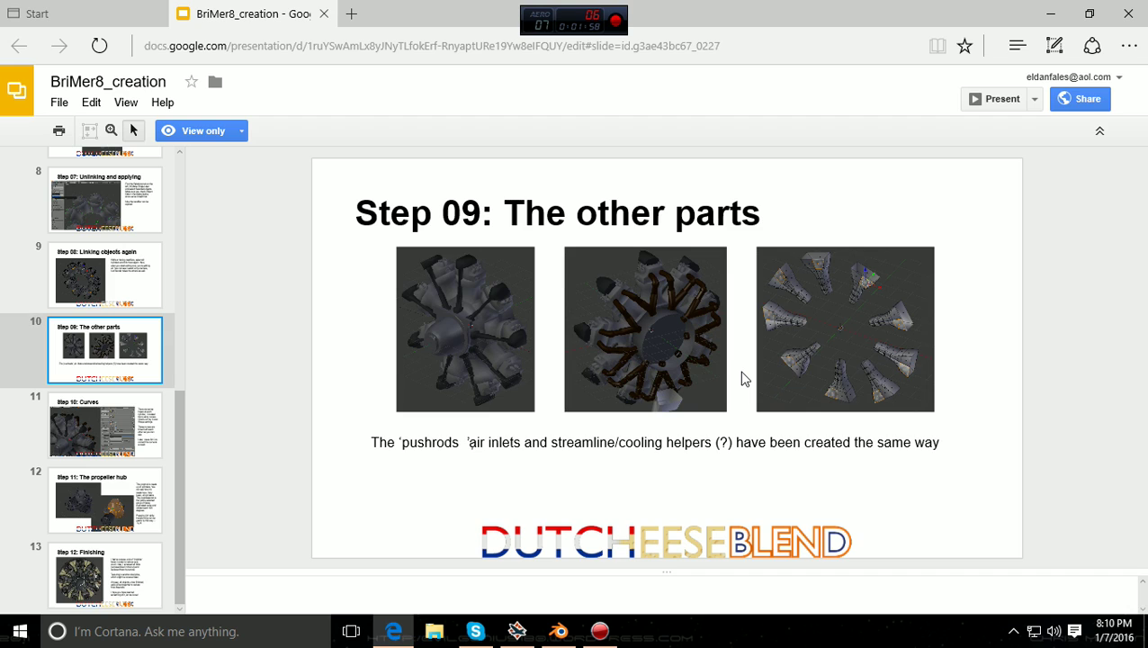
click(128, 285)
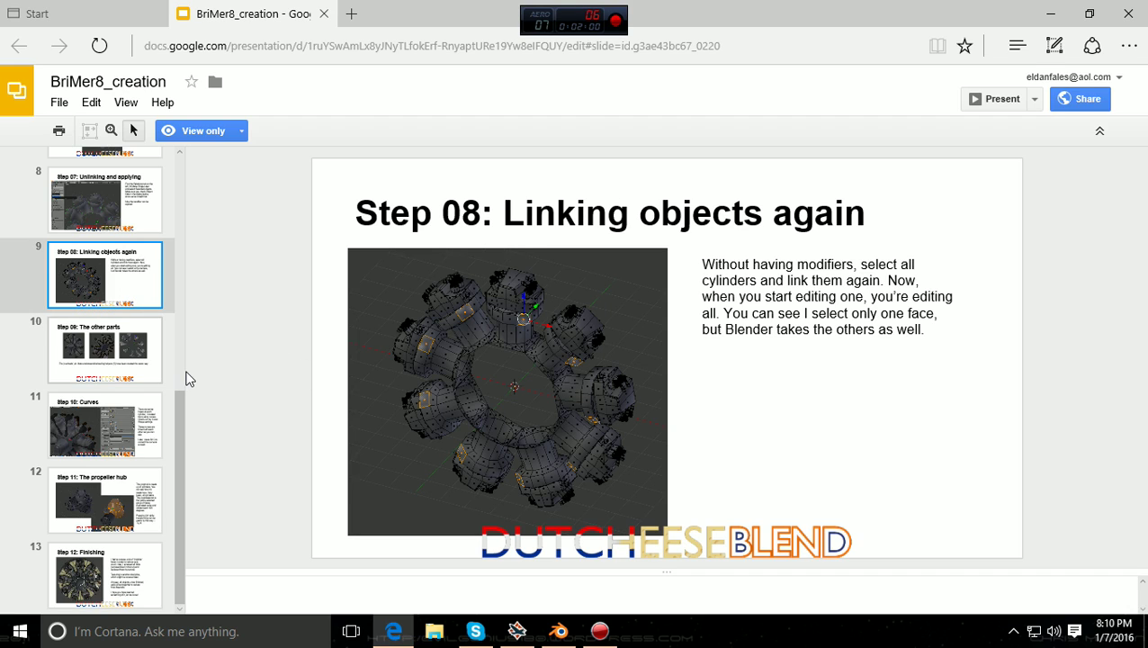
- Check Step 07 and the Final result slide, ending on 'Step 01: The core of the engine'
scroll(421, 363, up, 1)
scroll(421, 363, down, 1)
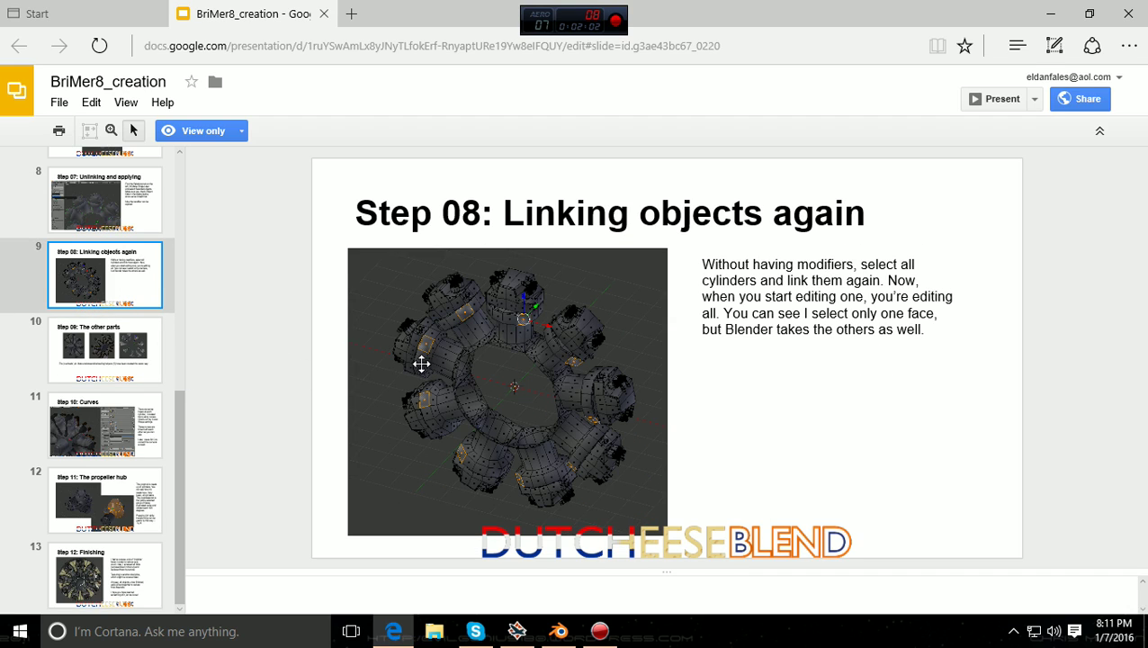
click(90, 216)
scroll(163, 245, up, 3)
scroll(163, 245, up, 3)
click(93, 275)
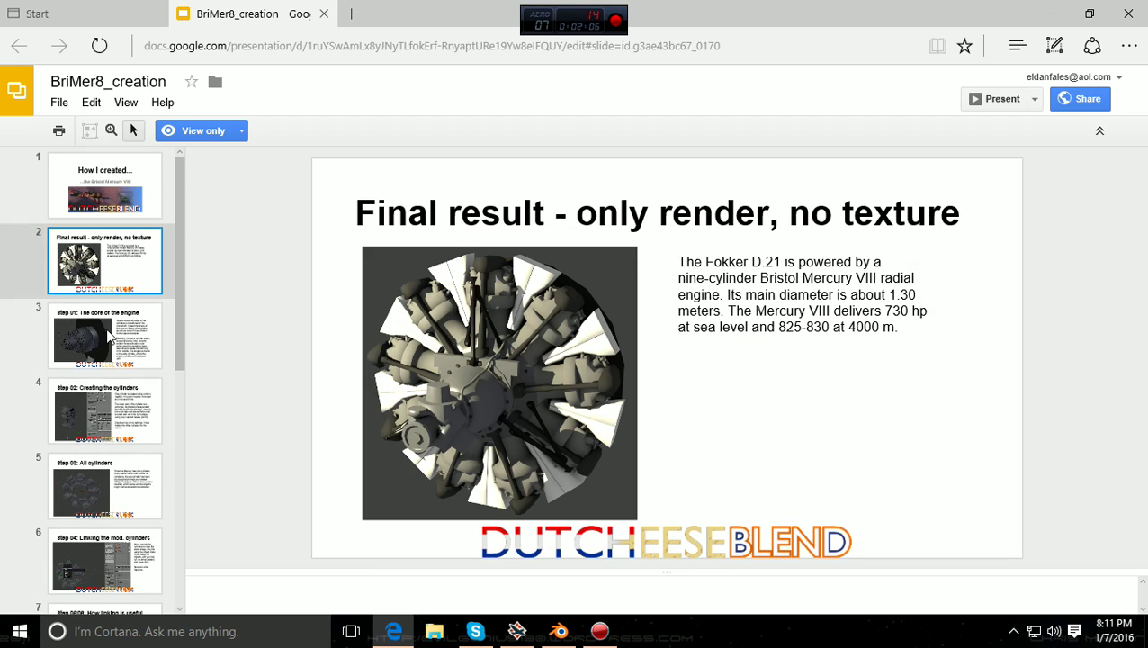
click(108, 343)
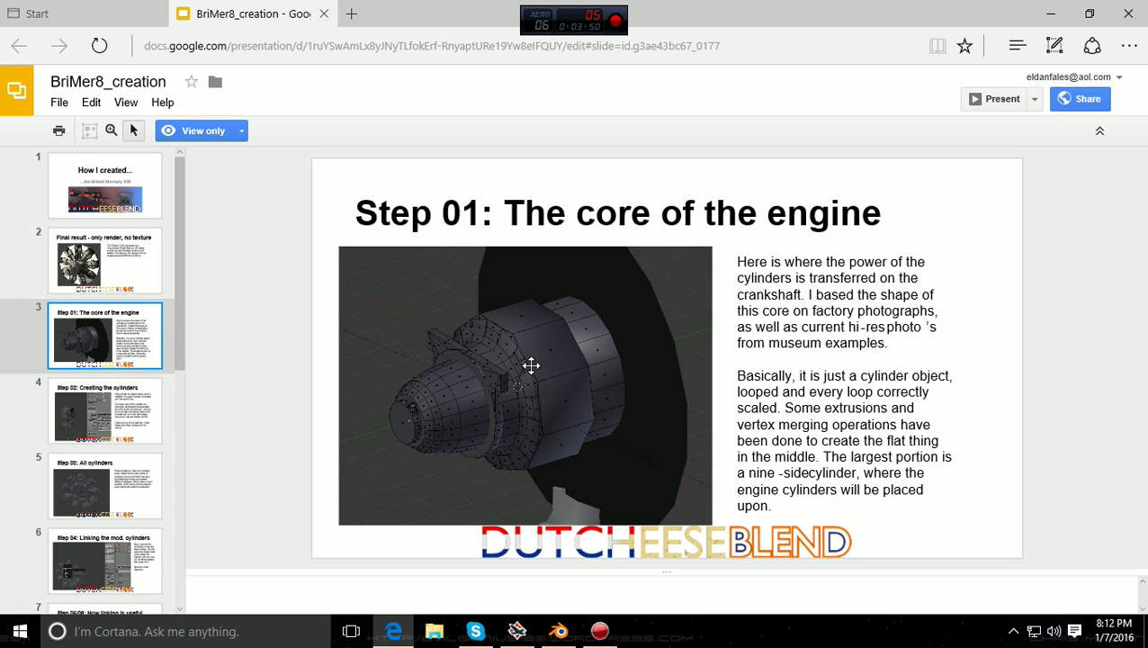
- Go through Step 12 and Step 11 to the 'Step 10: Curves' slide, then switch to Blender
scroll(154, 463, down, 6)
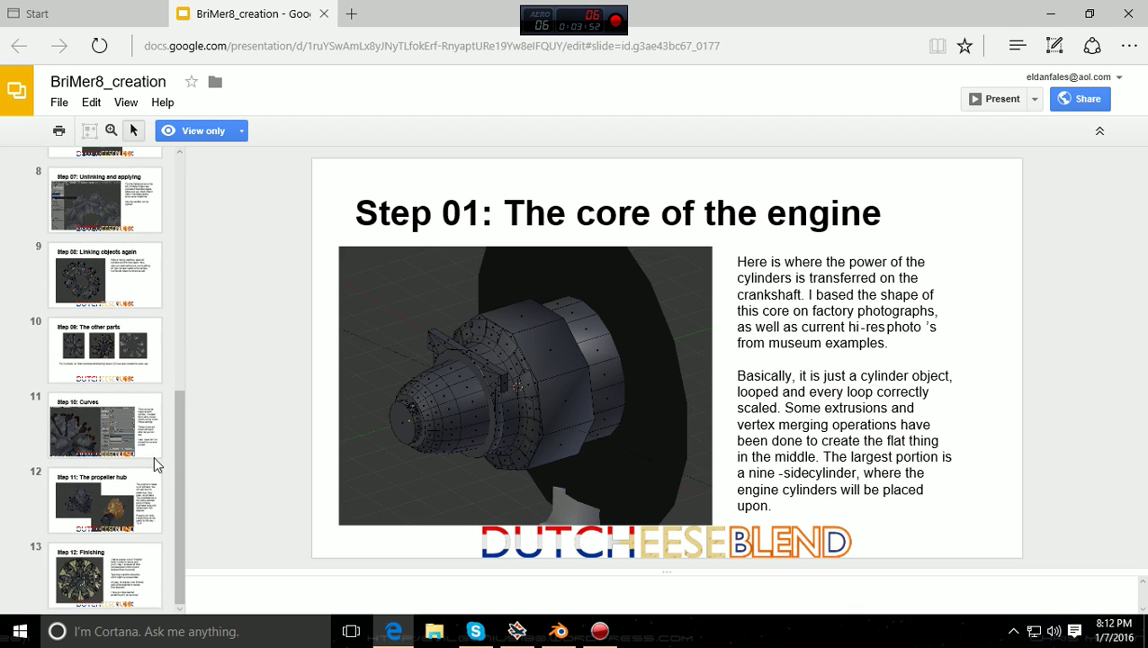
click(104, 592)
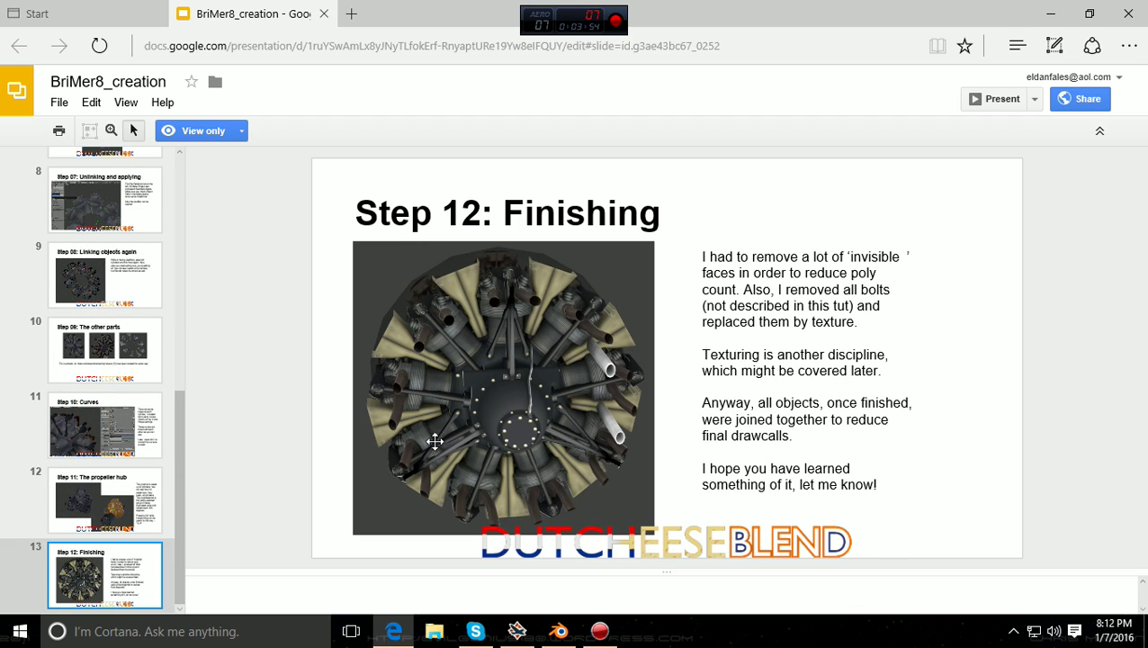
click(86, 510)
click(88, 463)
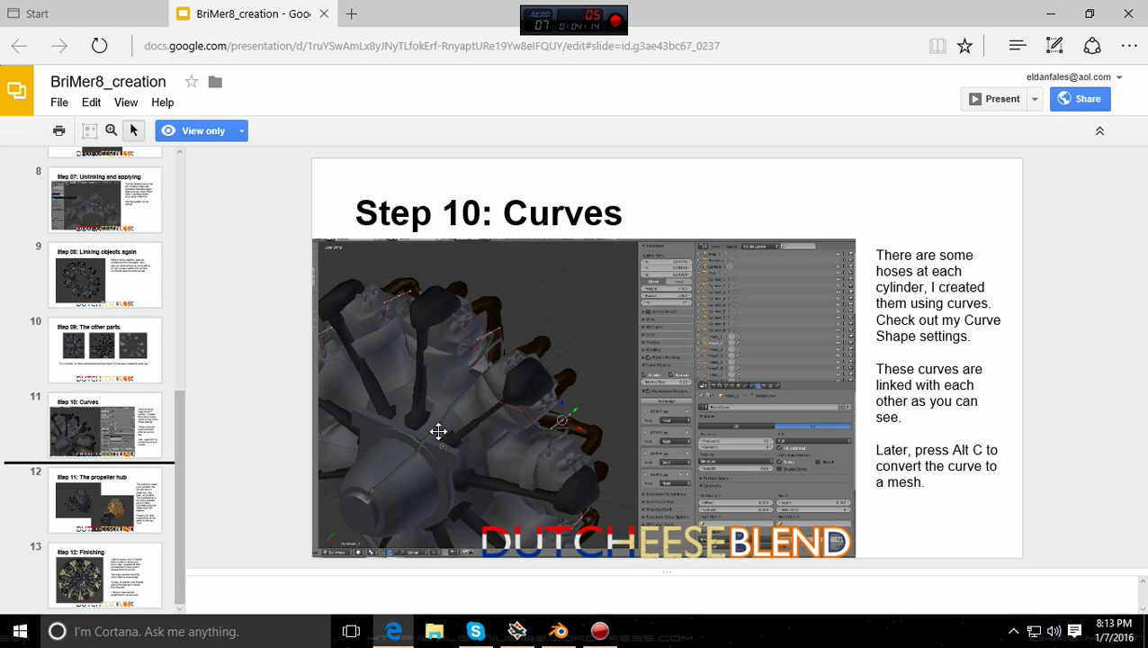
click(559, 633)
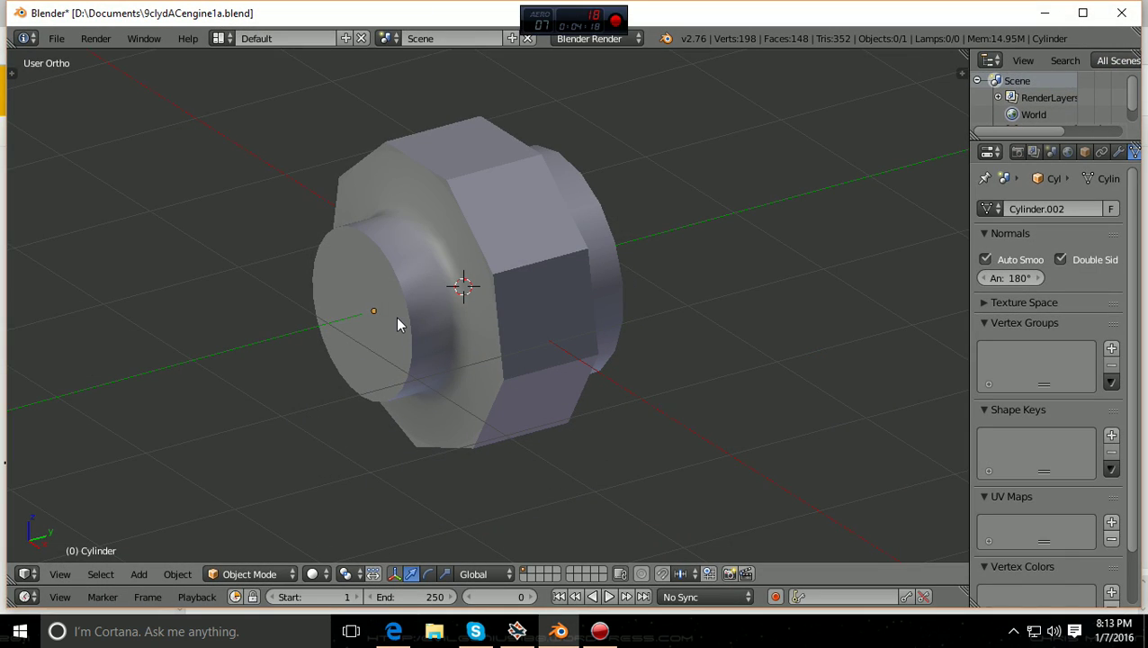
- Put the cylinder into Edit Mode and orbit so its end faces the viewer
click(270, 574)
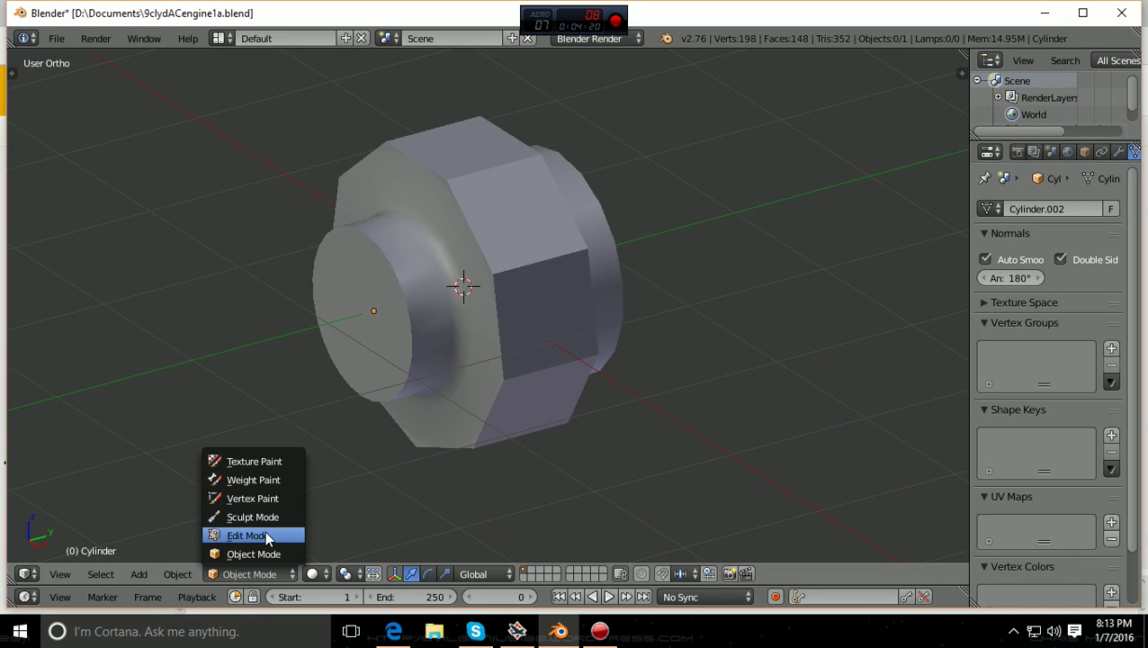
click(266, 531)
middle_drag(321, 478, 376, 452)
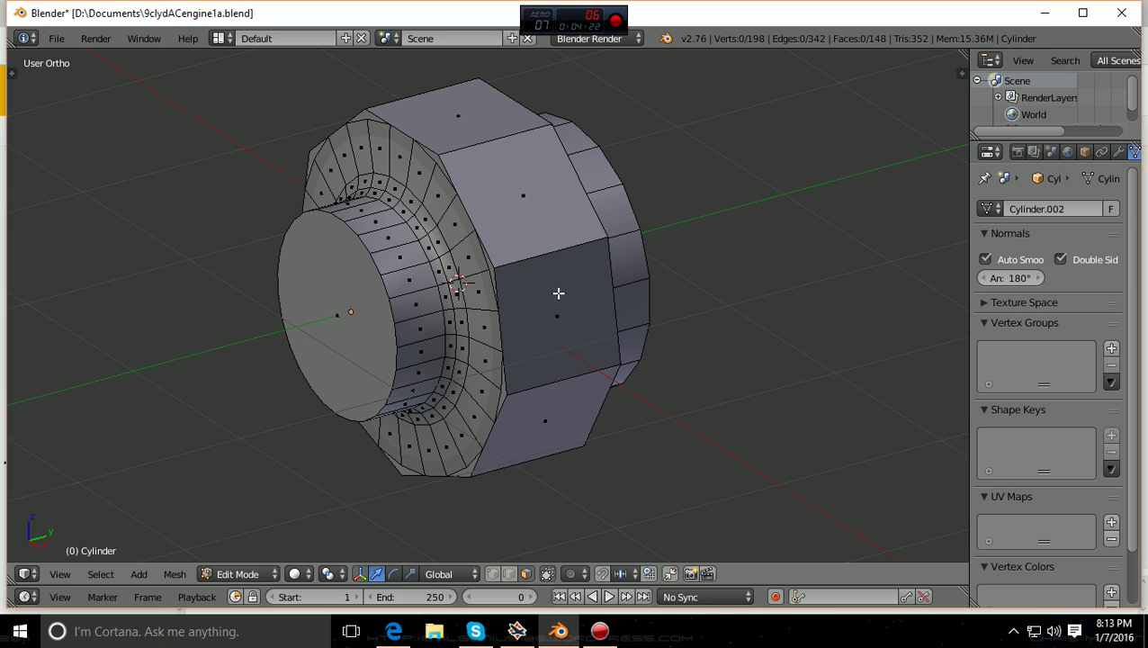
middle_drag(597, 356, 605, 293)
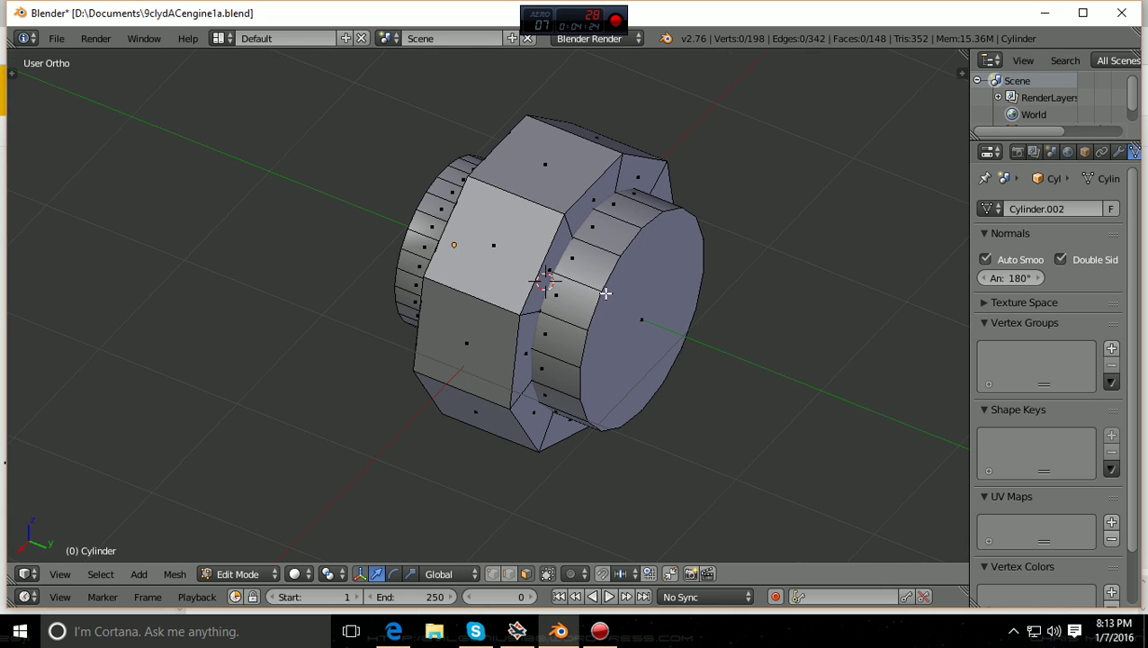
middle_drag(592, 401, 577, 281)
scroll(605, 246, up, 1)
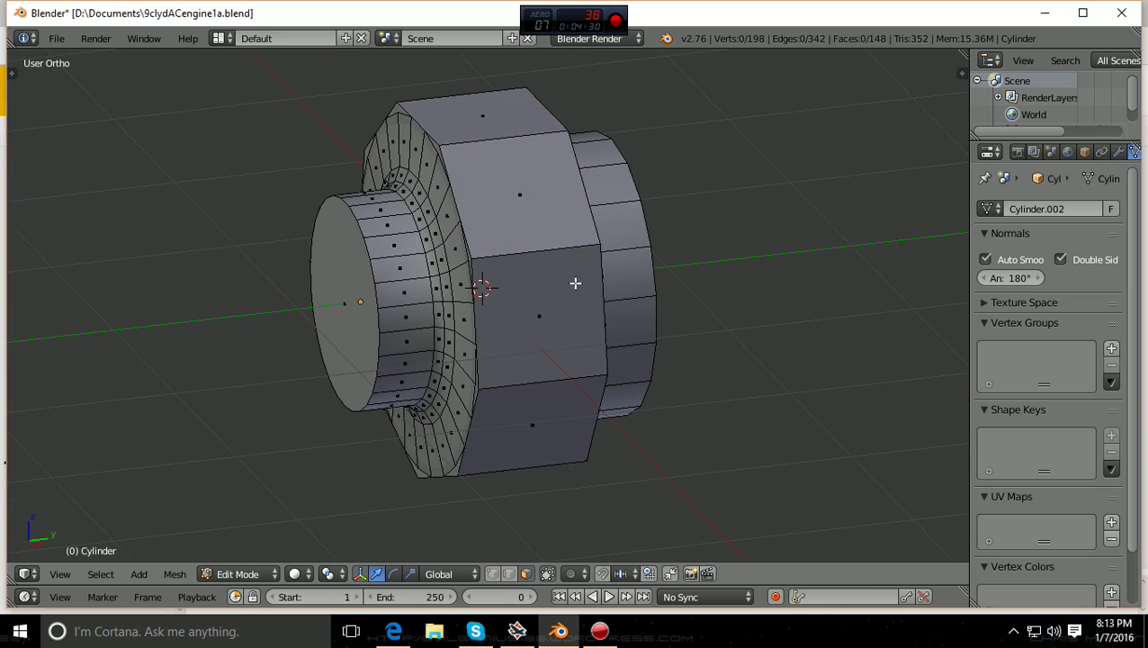
scroll(521, 257, up, 1)
- Orbit to a side view, switch to vertex select mode, and view the cylinder from the front
middle_drag(521, 258, 580, 287)
middle_drag(676, 257, 813, 251)
scroll(723, 207, up, 1)
scroll(771, 230, down, 1)
scroll(813, 251, up, 1)
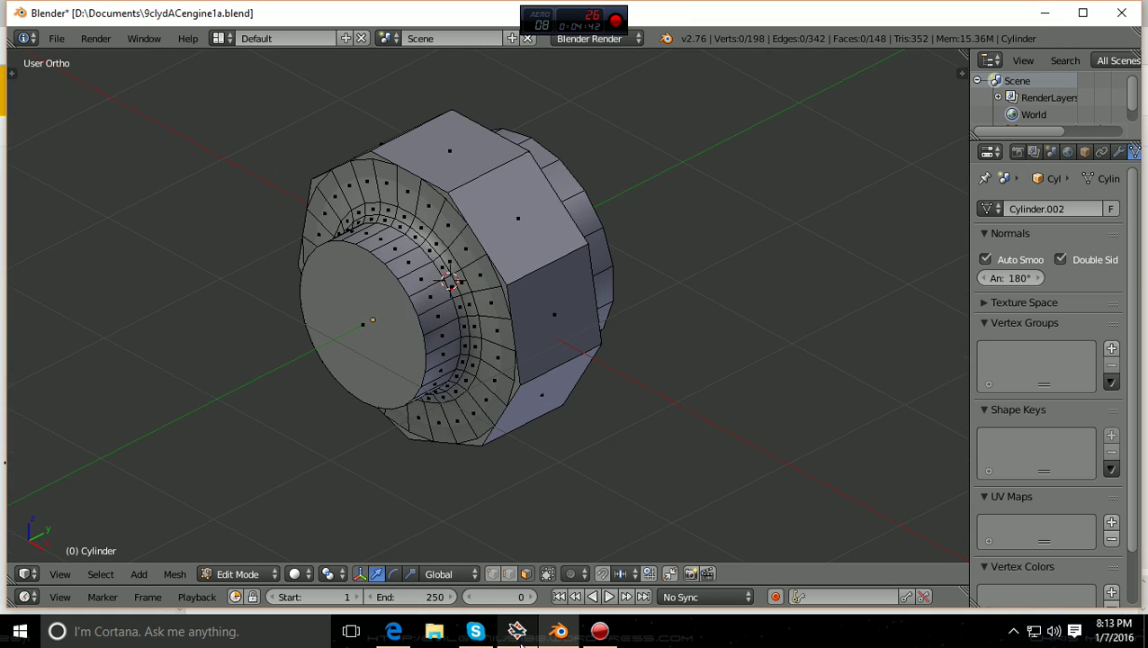
scroll(556, 366, down, 2)
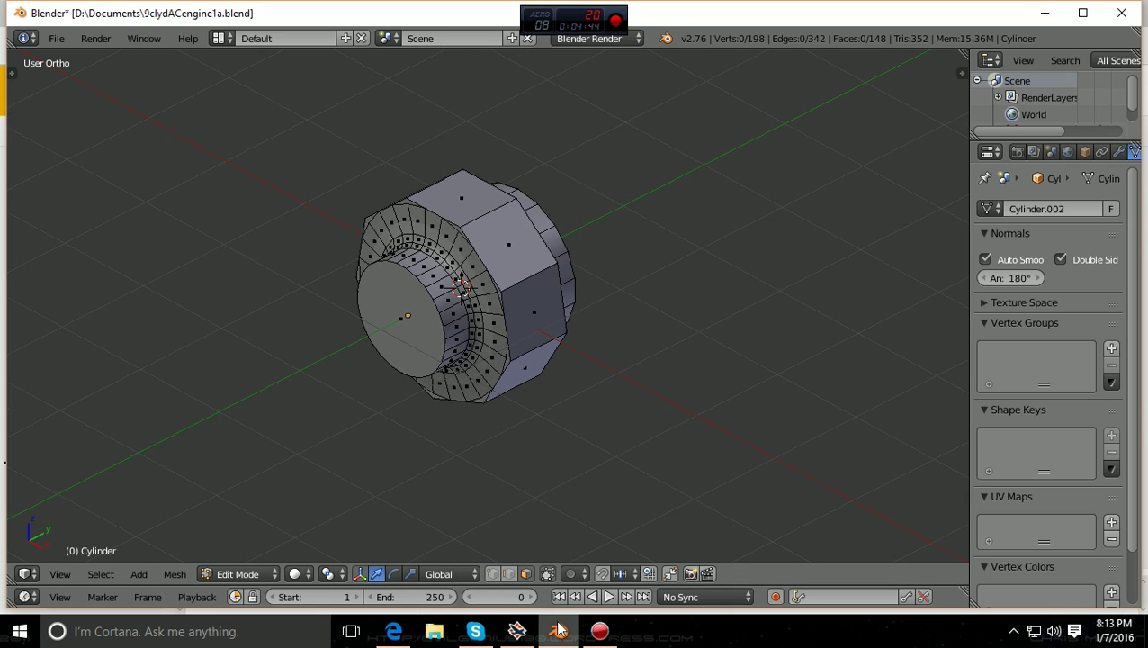
scroll(618, 428, up, 1)
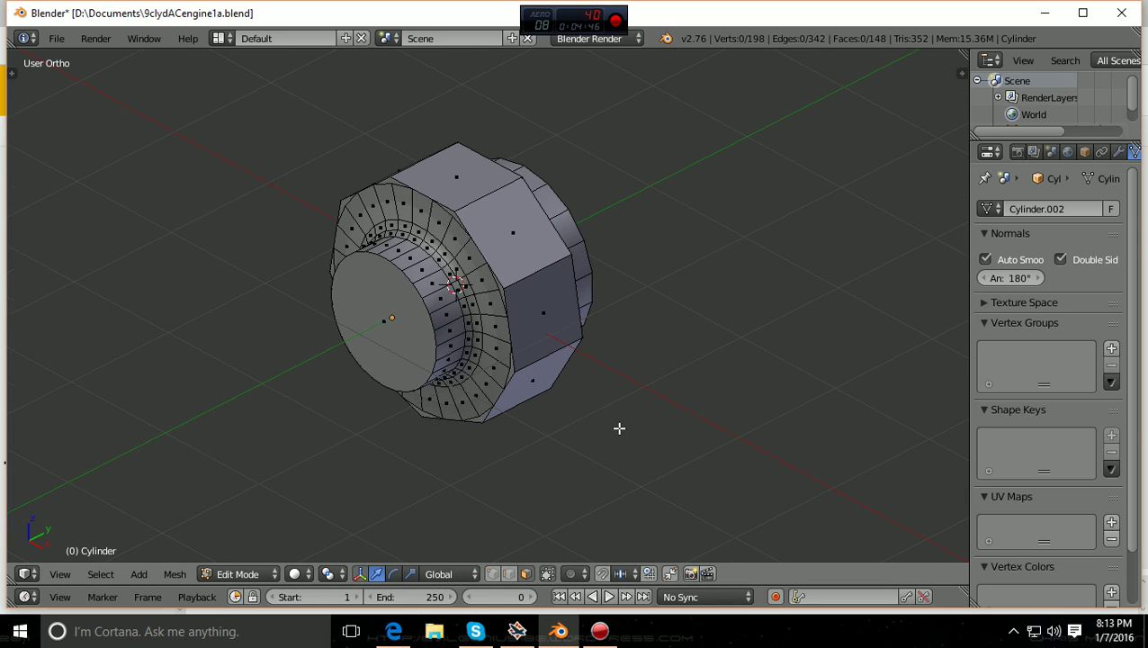
scroll(618, 428, up, 3)
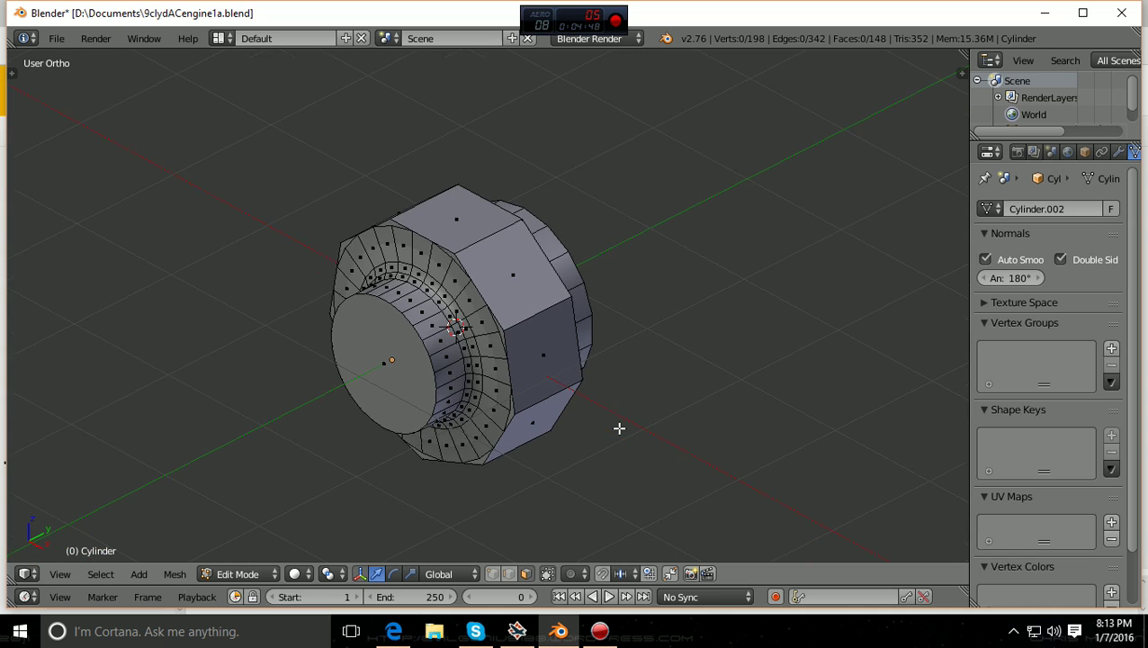
middle_drag(618, 429, 533, 469)
click(492, 574)
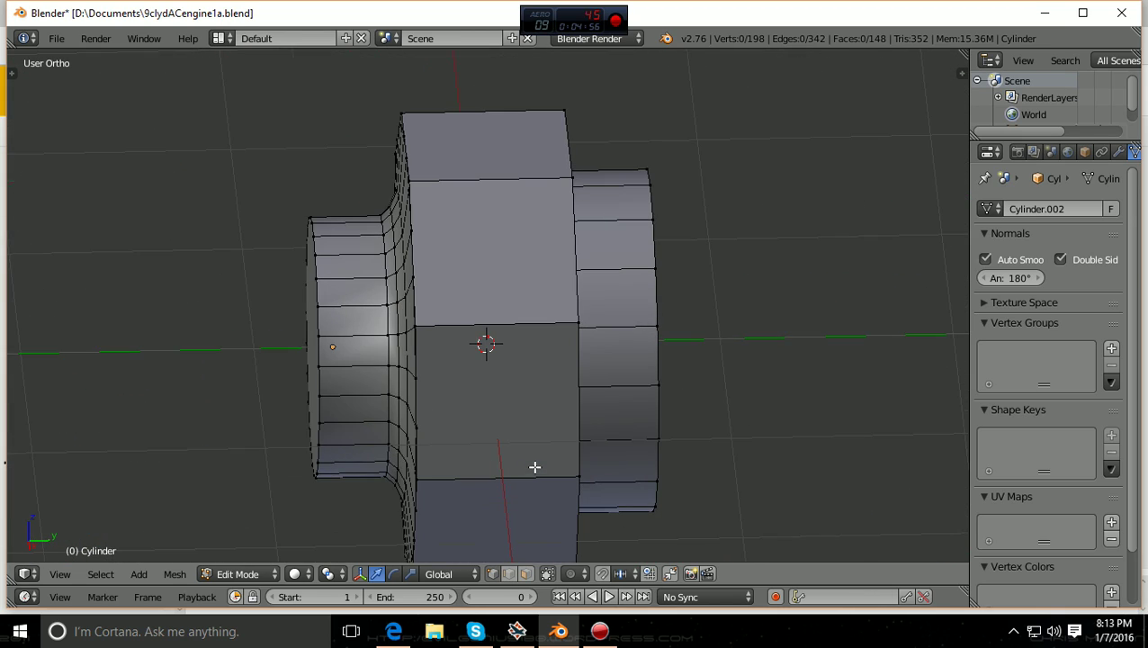
middle_drag(451, 218, 627, 249)
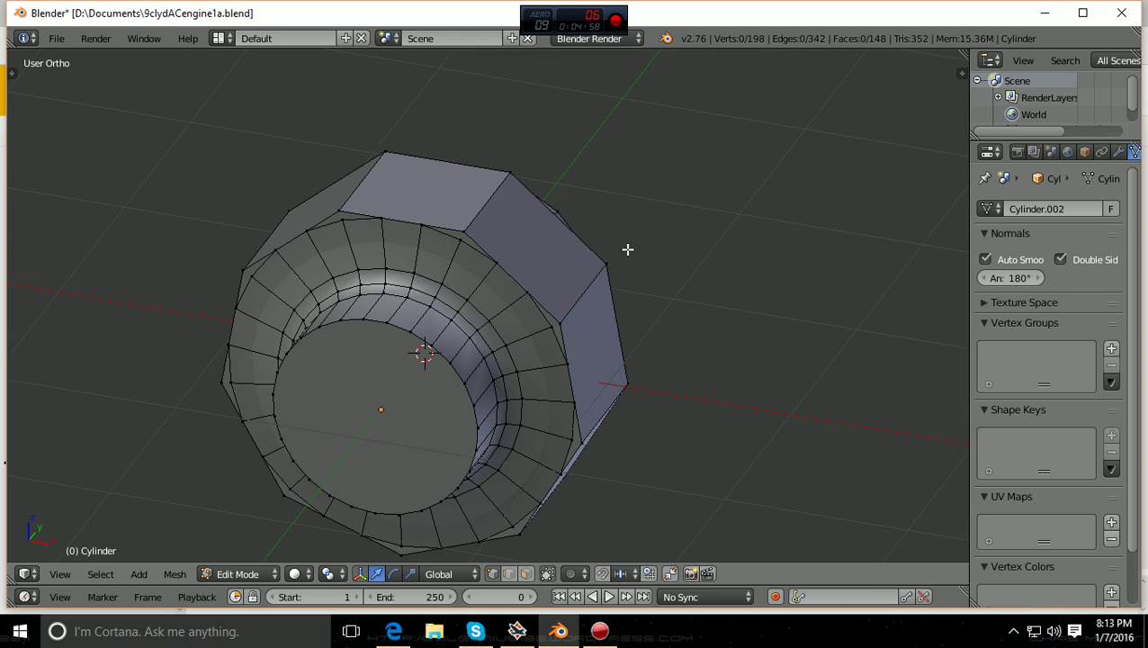
key(KP_1)
- Inspect the mesh from the side and from directly above, zooming in and out
scroll(627, 250, down, 2)
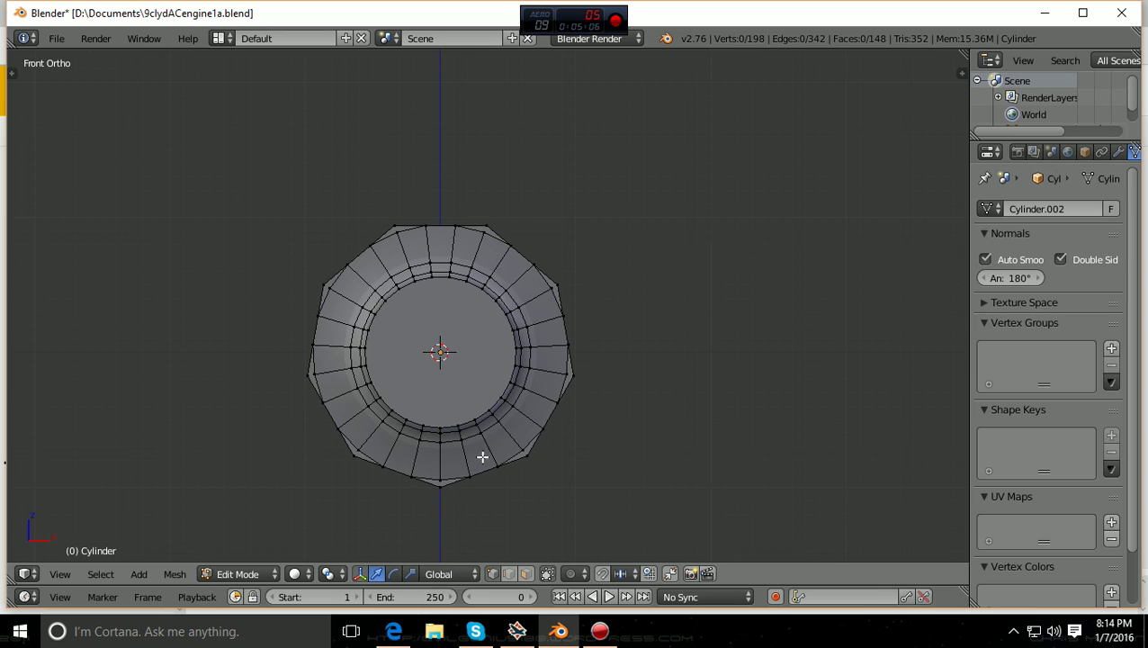
scroll(445, 286, down, 1)
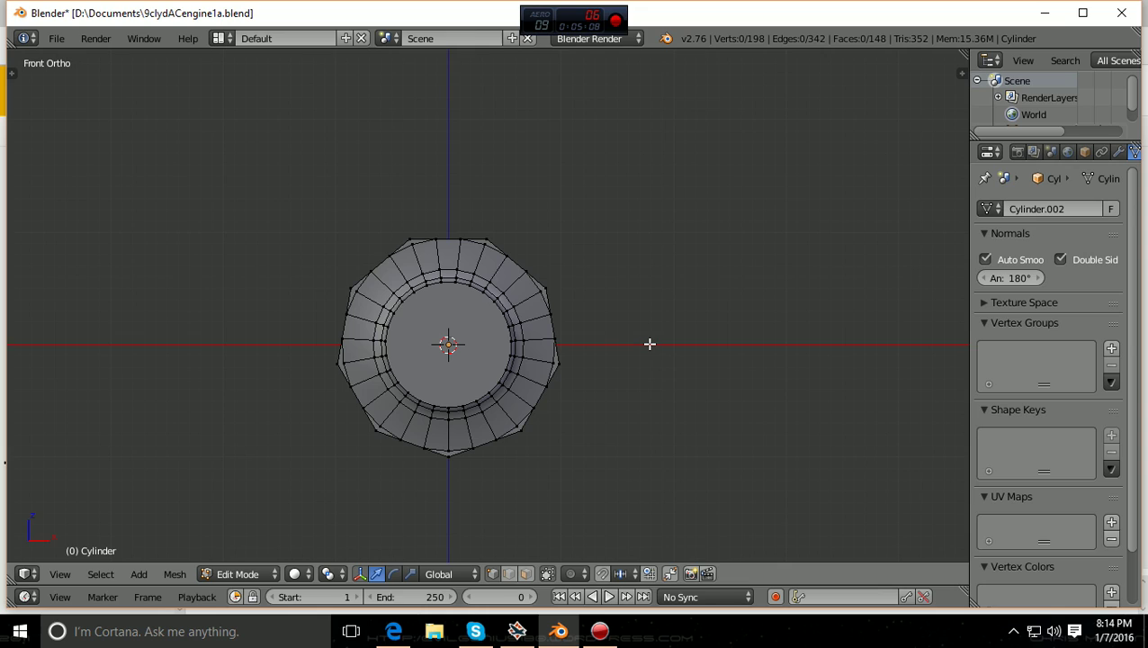
key(ctrl+KP_1)
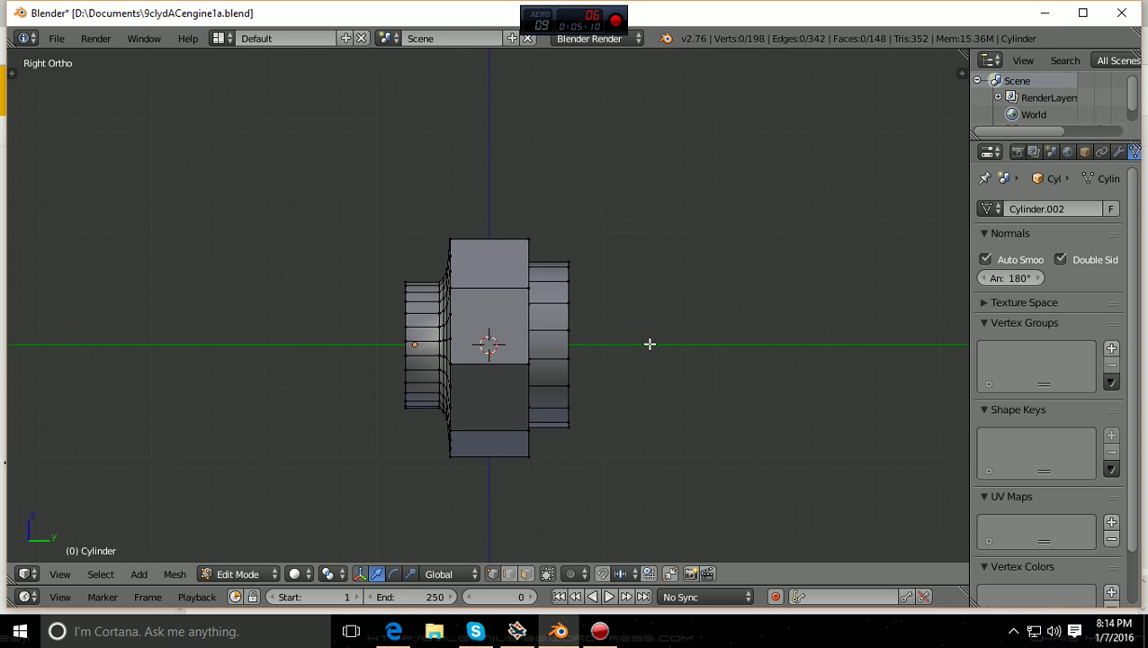
scroll(650, 344, up, 5)
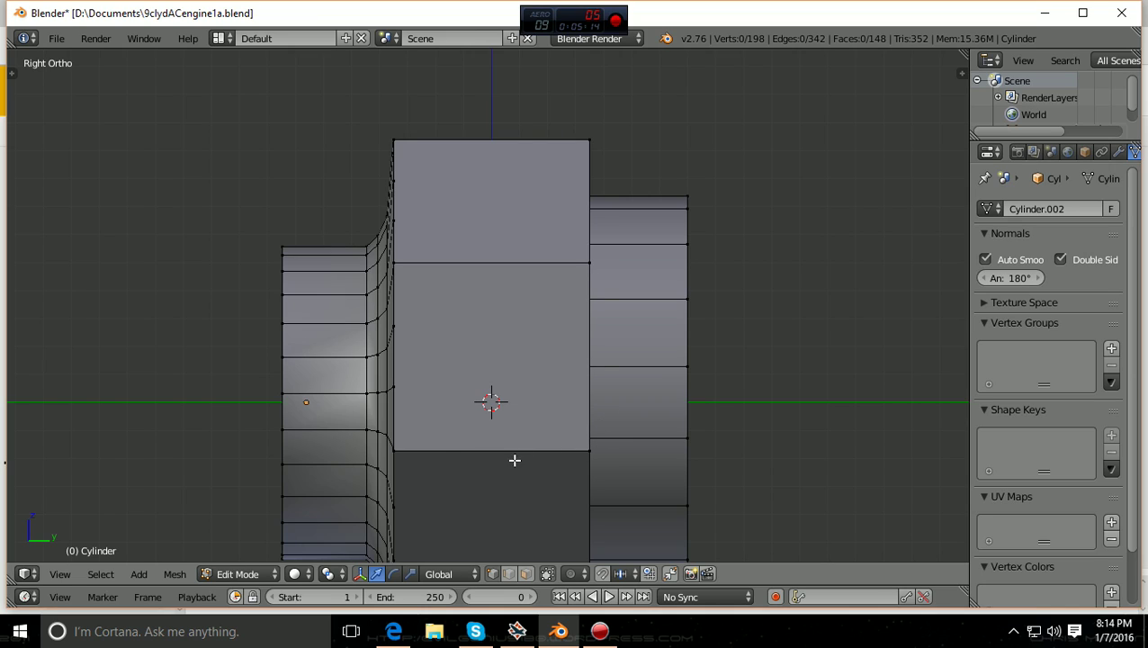
scroll(402, 388, down, 2)
scroll(401, 388, up, 1)
scroll(402, 387, down, 1)
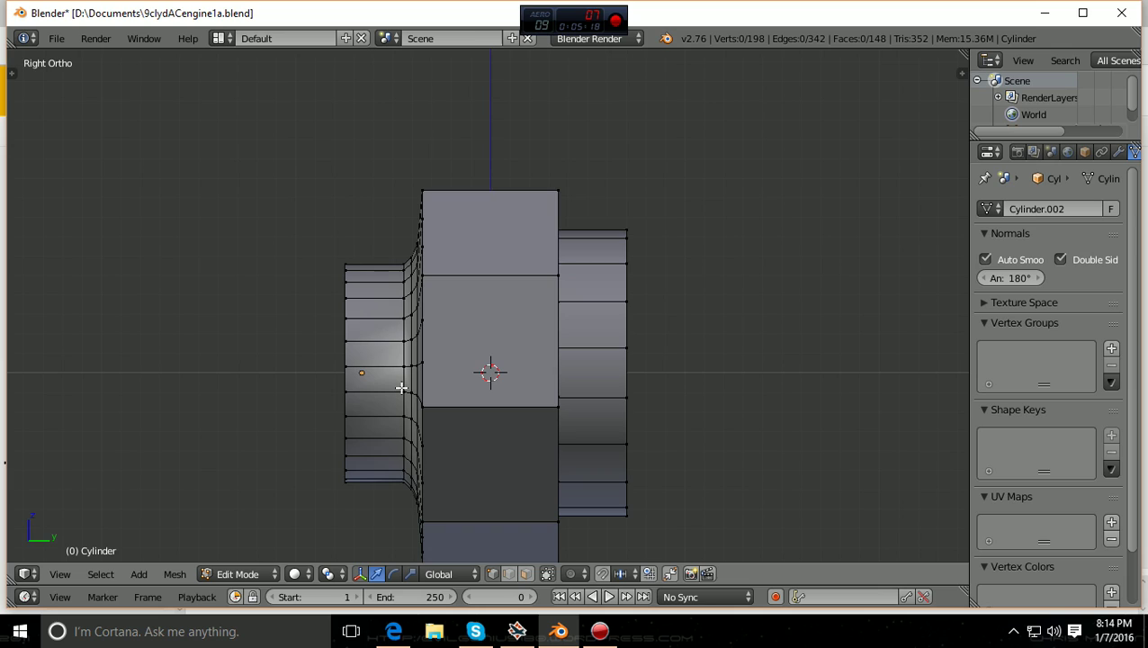
key(KP_7)
scroll(402, 388, up, 2)
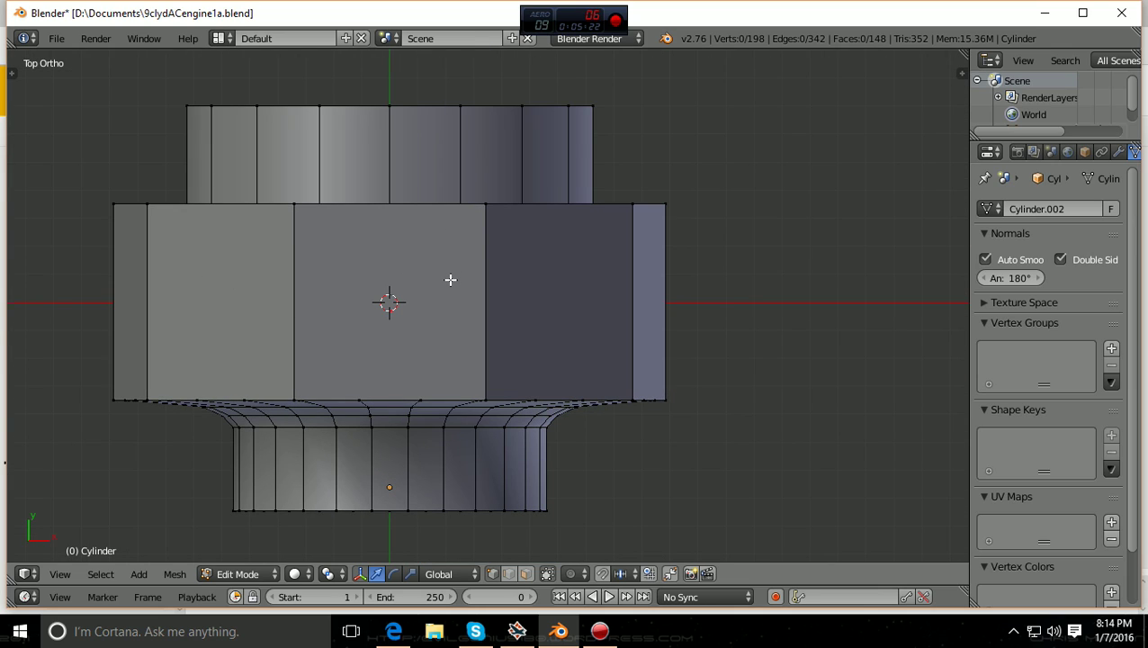
key(ctrl+KP_4)
key(ctrl+KP_4)
scroll(450, 279, up, 4)
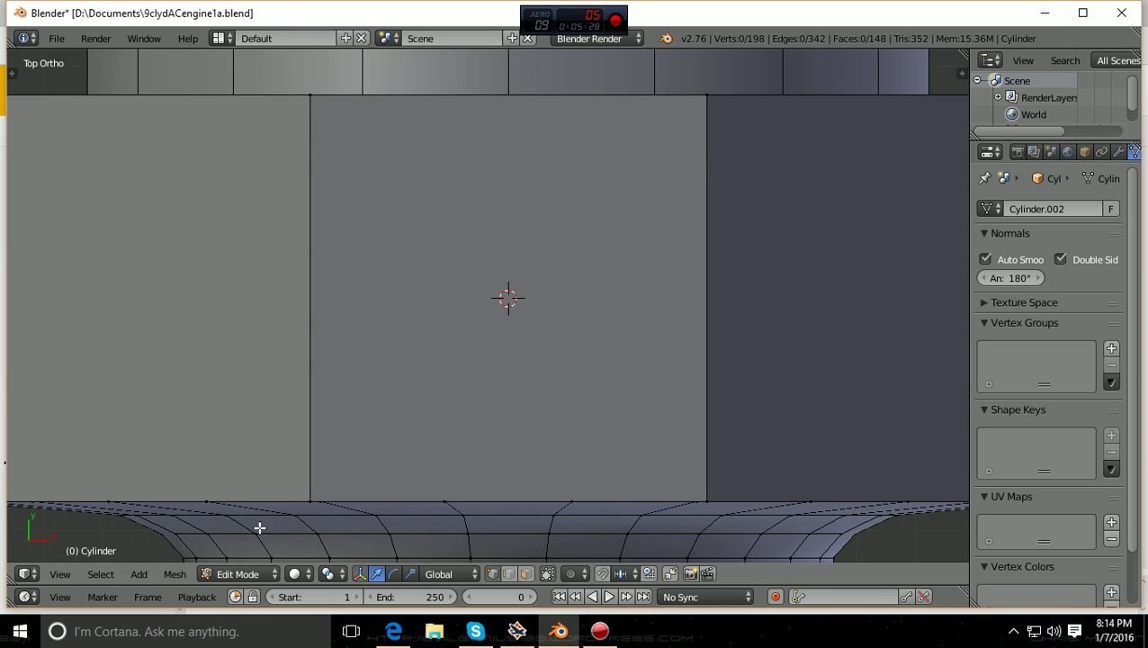
scroll(697, 167, down, 3)
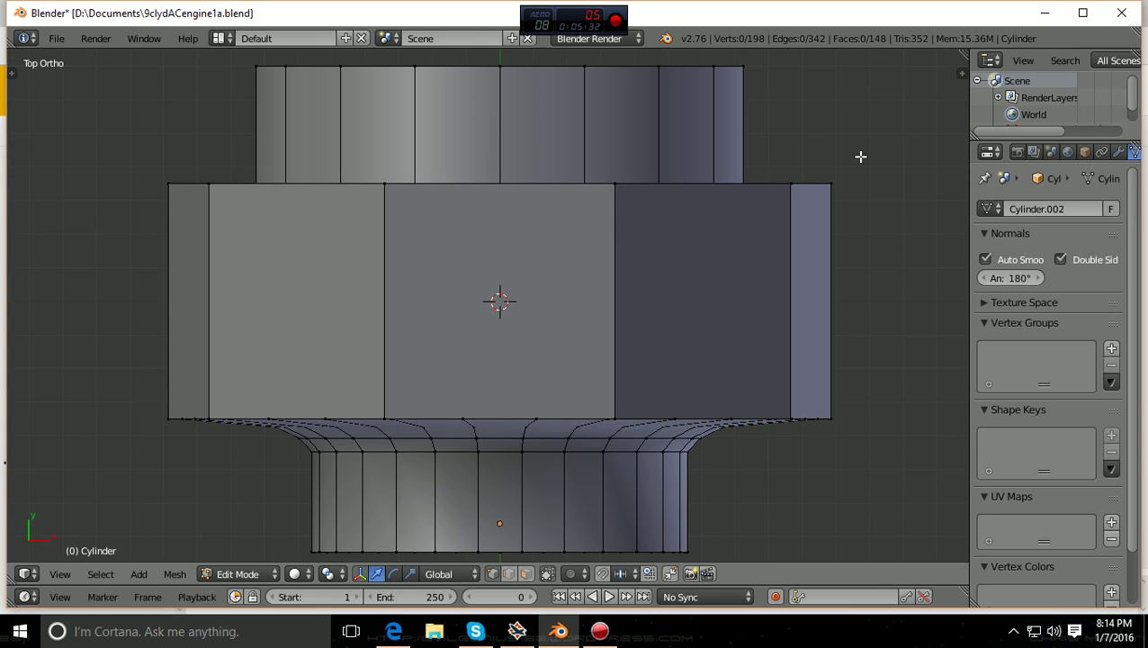
scroll(857, 155, down, 1)
- Orbit obliquely around the mesh and compare its front, side and nose-end views
middle_drag(820, 154, 617, 207)
mouse_move(624, 249)
middle_down()
mouse_move(610, 205)
mouse_move(631, 230)
middle_up()
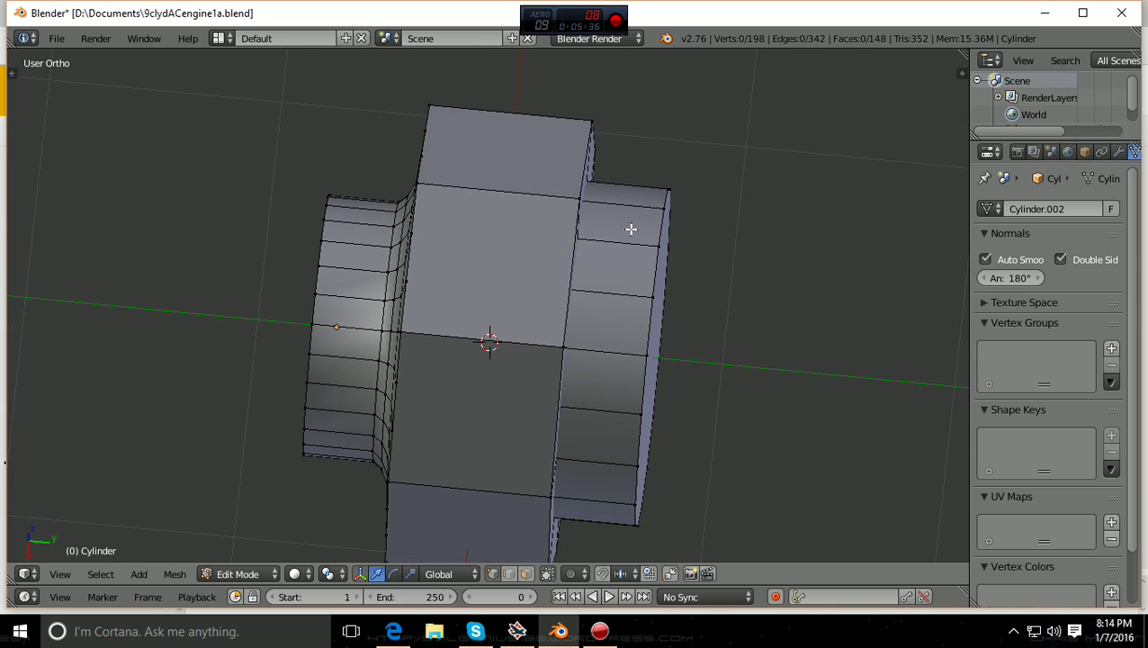
key(KP_1)
key(KP_3)
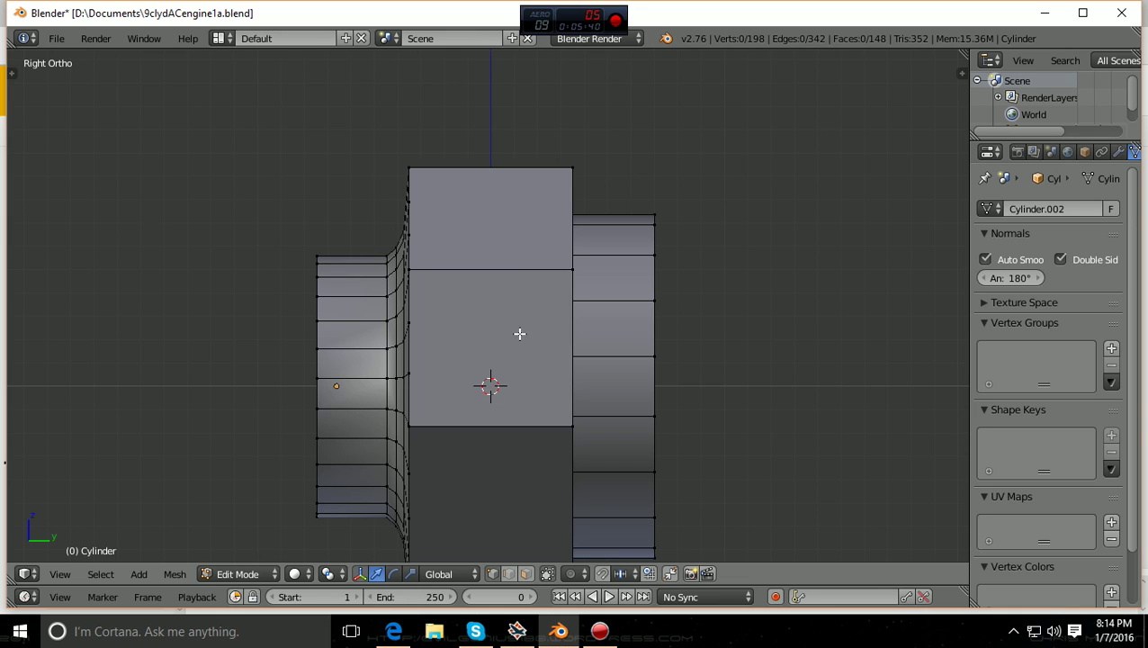
middle_drag(617, 272, 533, 264)
middle_drag(461, 245, 565, 246)
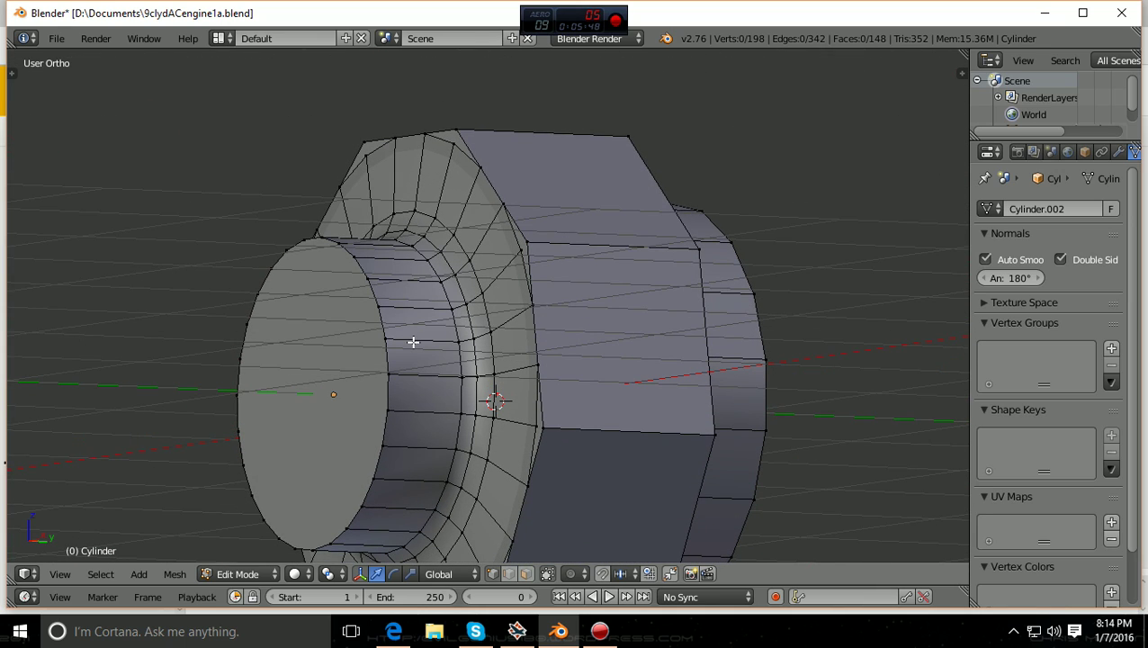
key(KP_3)
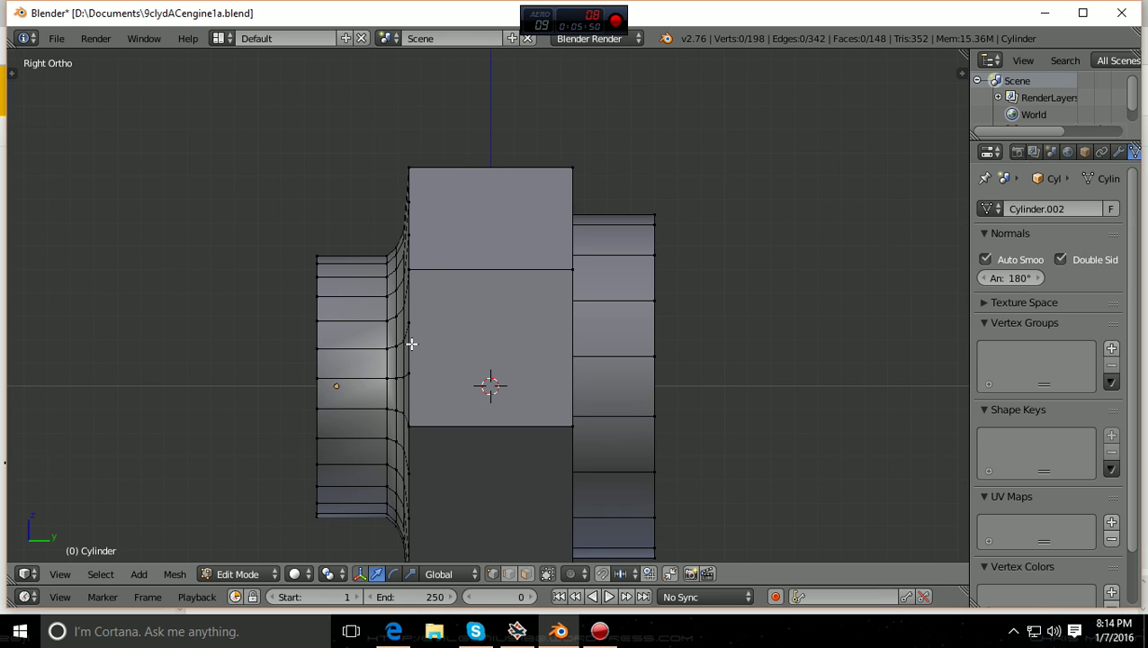
- Zoom on the side view, recheck front and side views, then switch to wireframe shading
shift+scroll(411, 342, down, 4)
scroll(399, 340, up, 2)
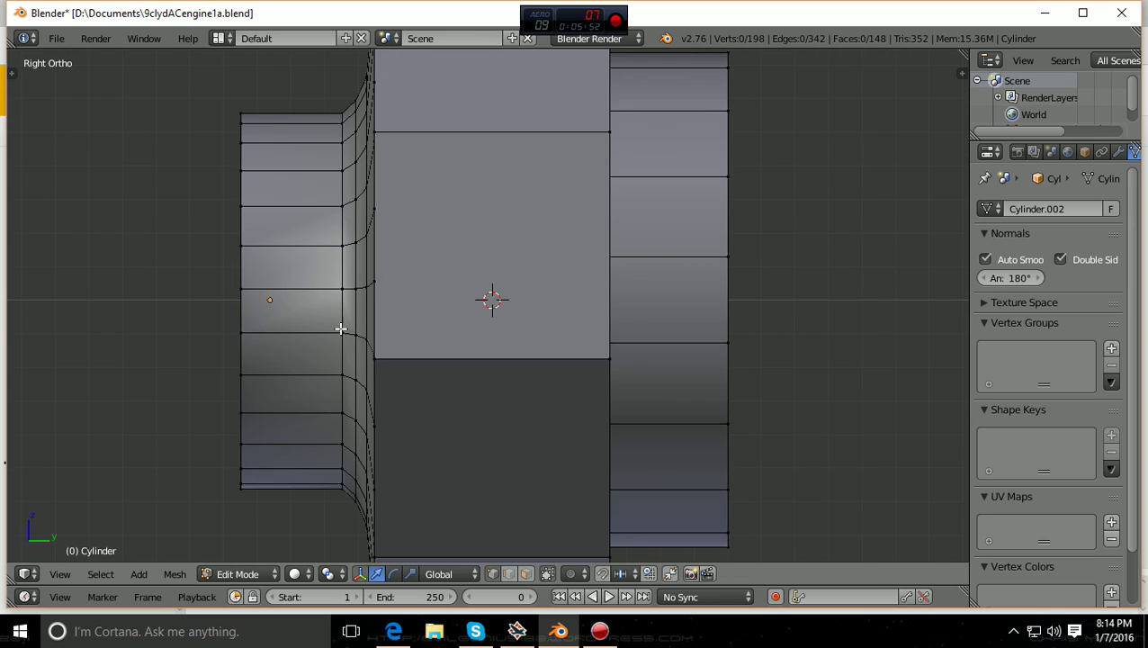
scroll(340, 329, down, 2)
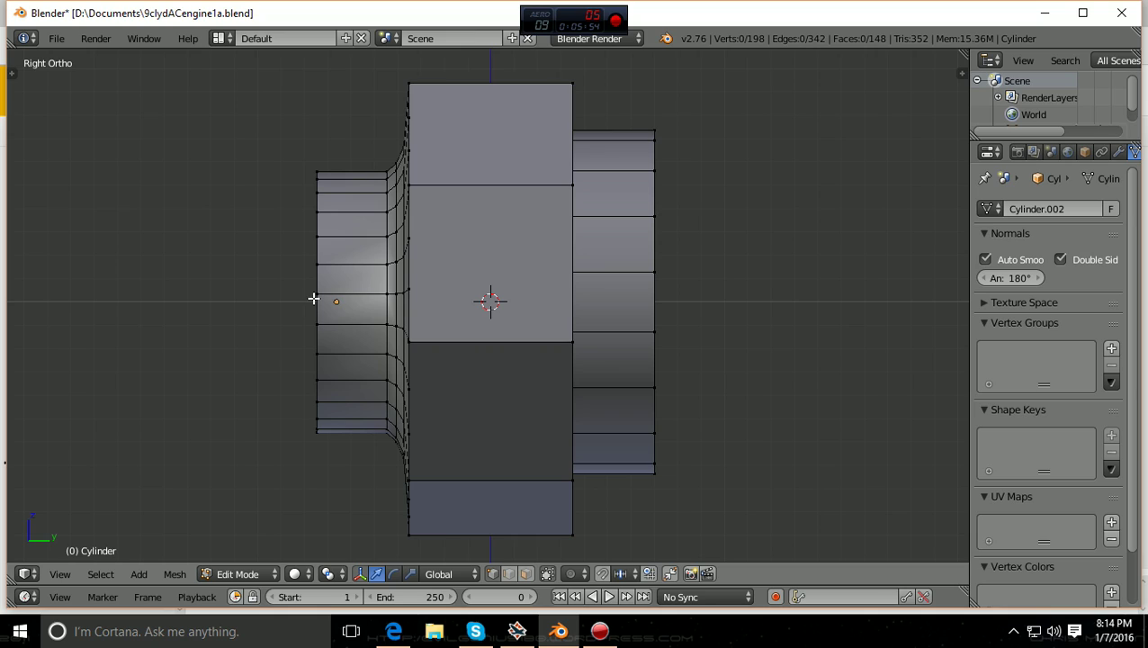
scroll(380, 267, up, 1)
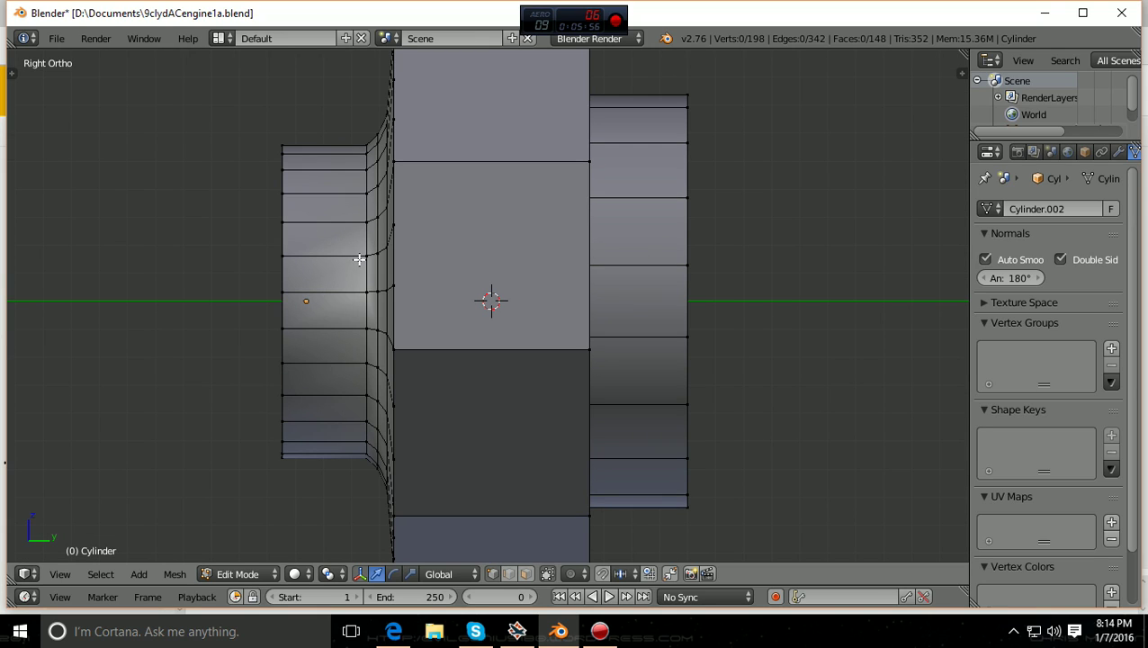
scroll(364, 260, up, 1)
scroll(365, 195, up, 1)
scroll(365, 195, down, 1)
scroll(354, 462, down, 1)
mouse_move(397, 320)
middle_down()
mouse_move(417, 344)
mouse_move(451, 302)
mouse_move(457, 346)
mouse_move(397, 353)
mouse_move(390, 332)
mouse_move(413, 333)
mouse_move(403, 336)
middle_up()
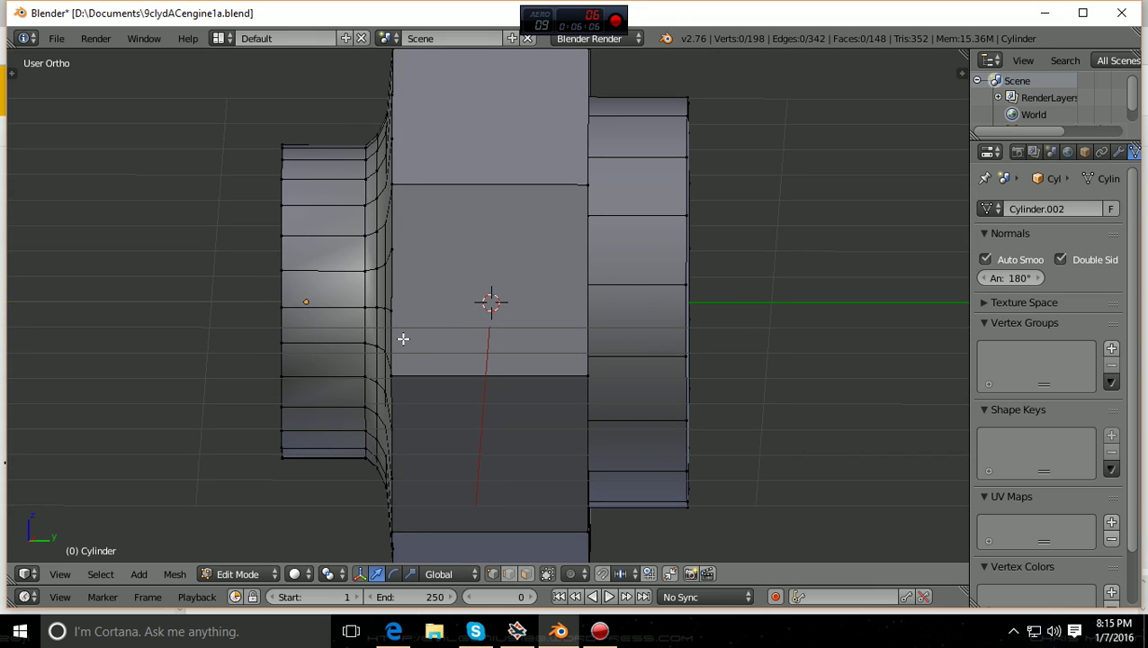
key(KP_1)
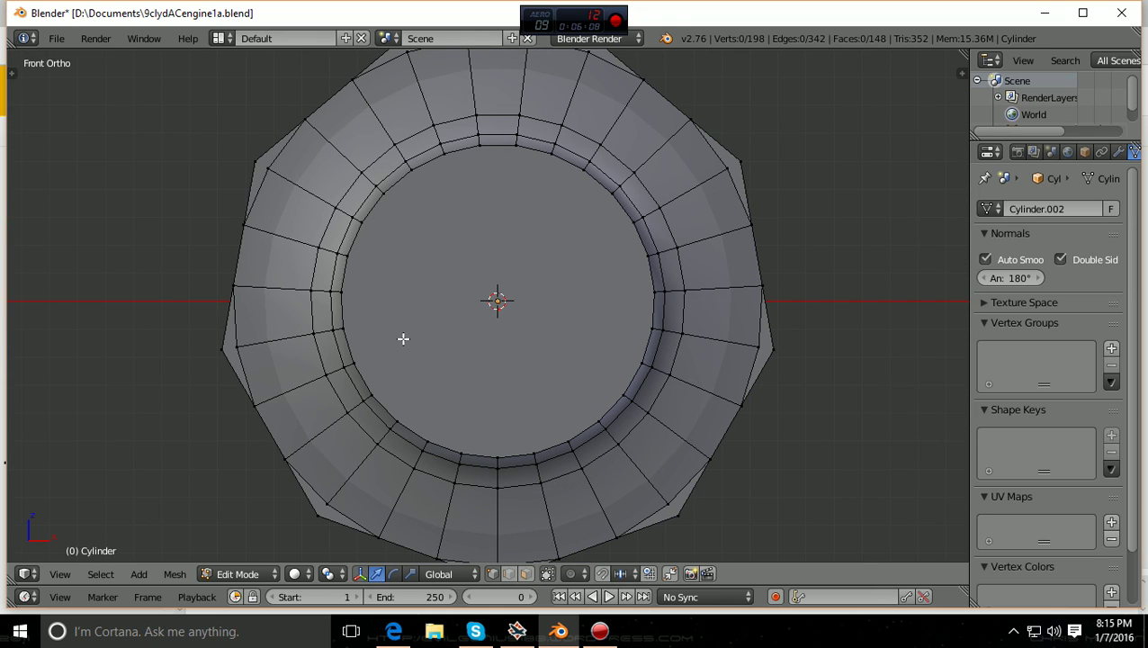
key(KP_3)
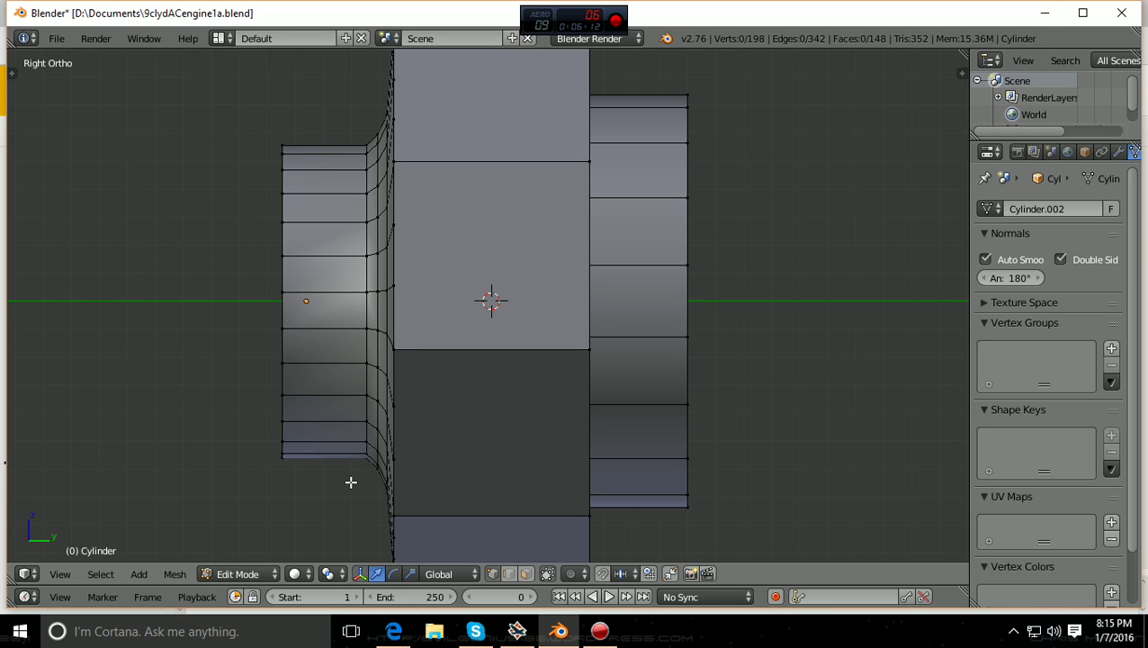
key(z)
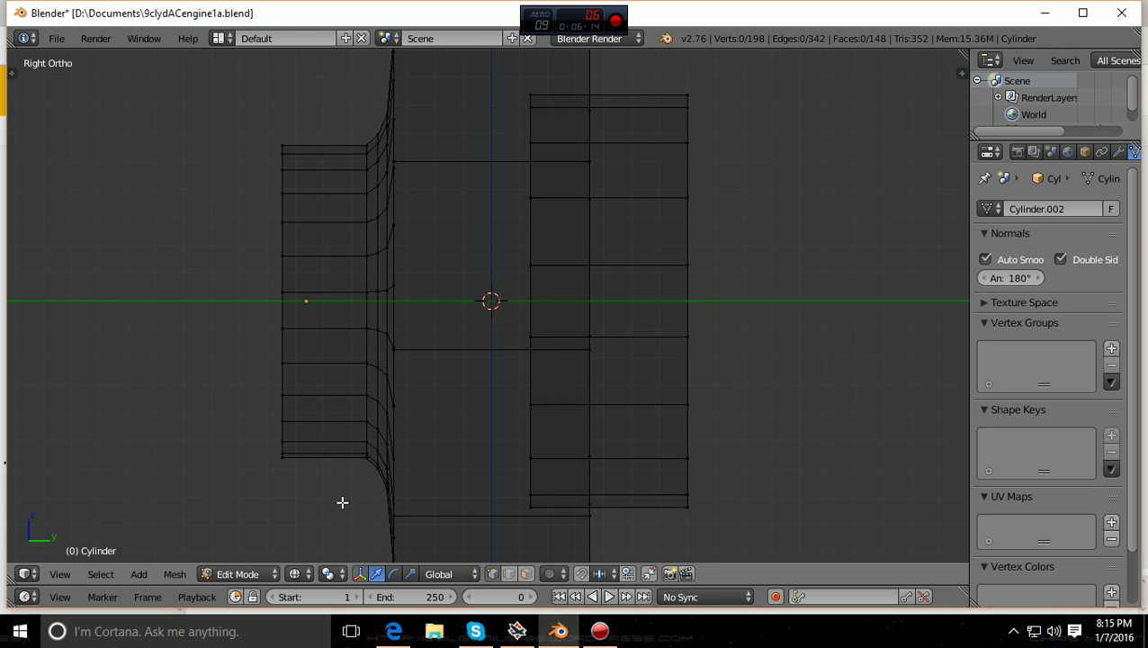
- Box-select the vertex ring at the nose's rear edge and shift it slightly along Y
key(b)
drag(342, 502, 370, 104)
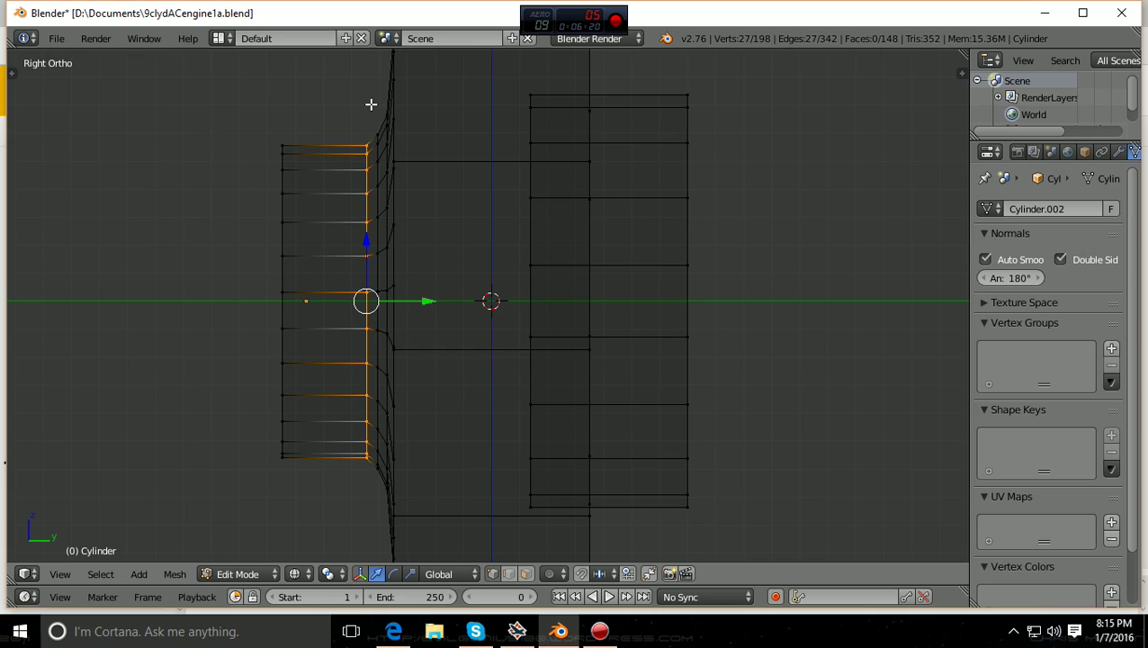
key(g)
key(y)
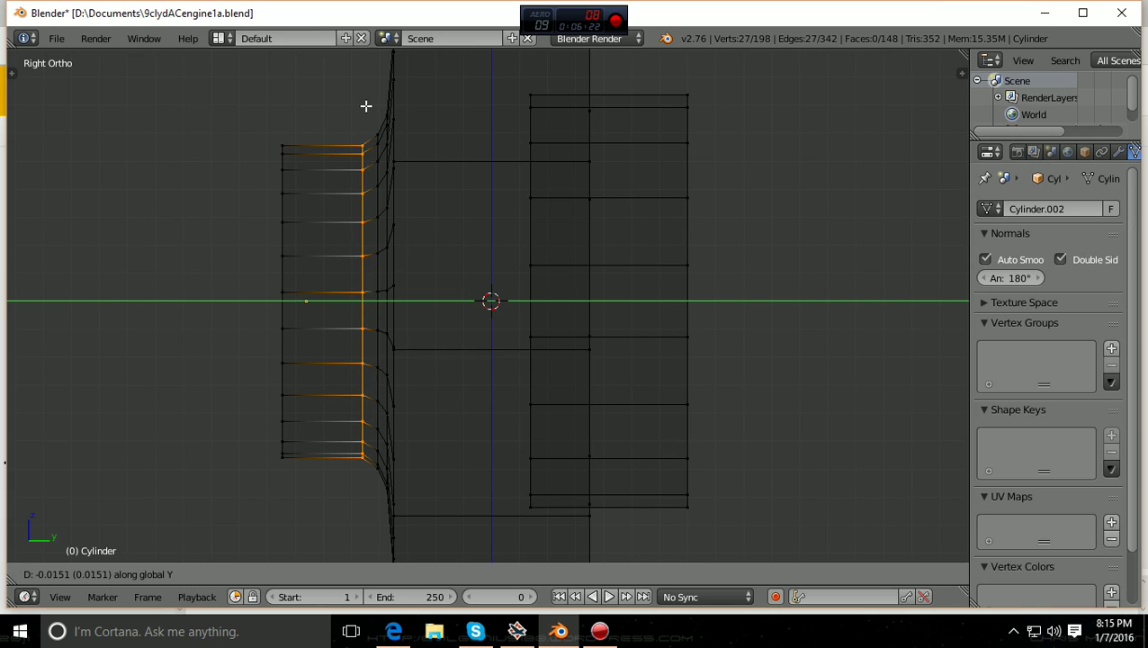
click(367, 106)
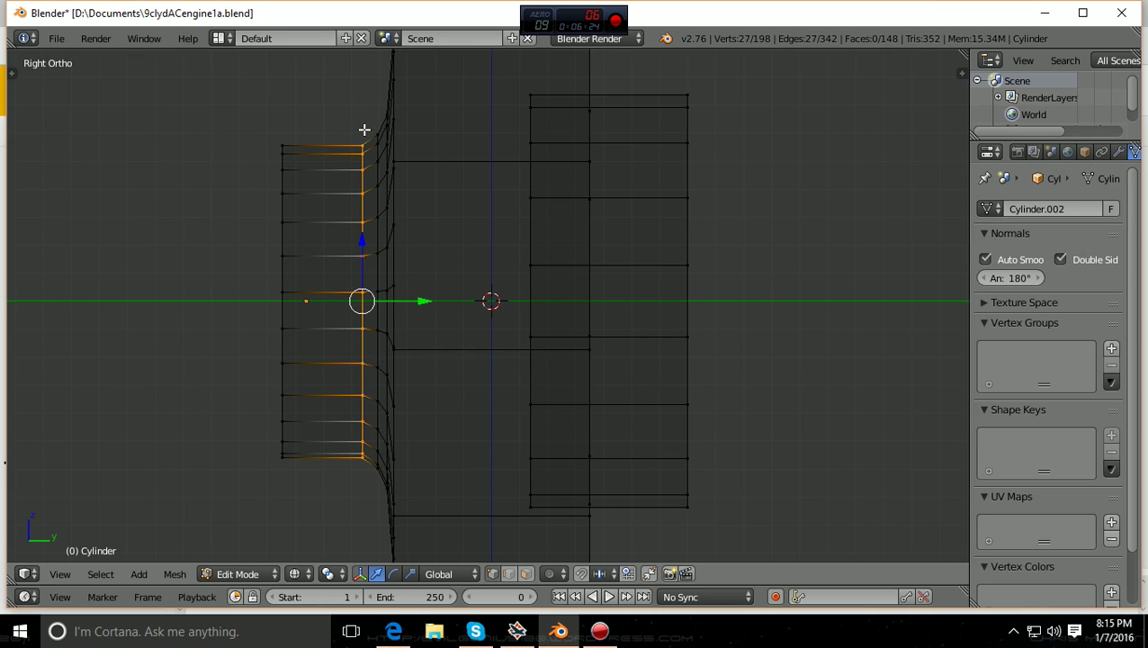
key(a)
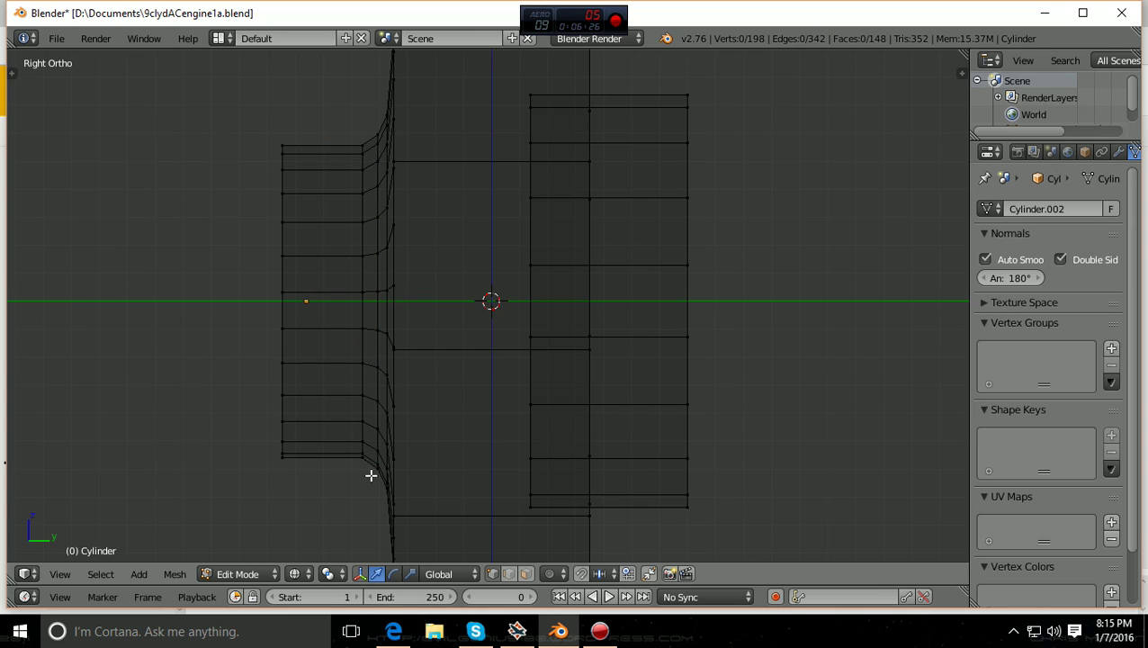
- Box-select the flared-neck vertex ring and nudge it -0.0060 along global Y
key(b)
drag(371, 479, 383, 119)
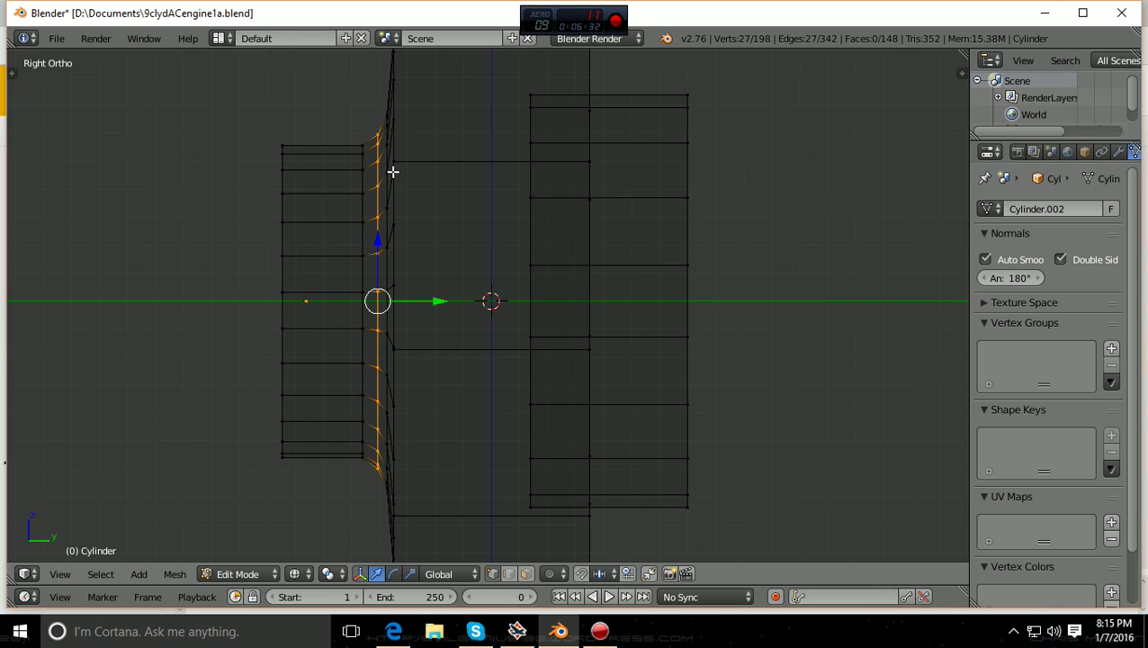
key(g)
key(y)
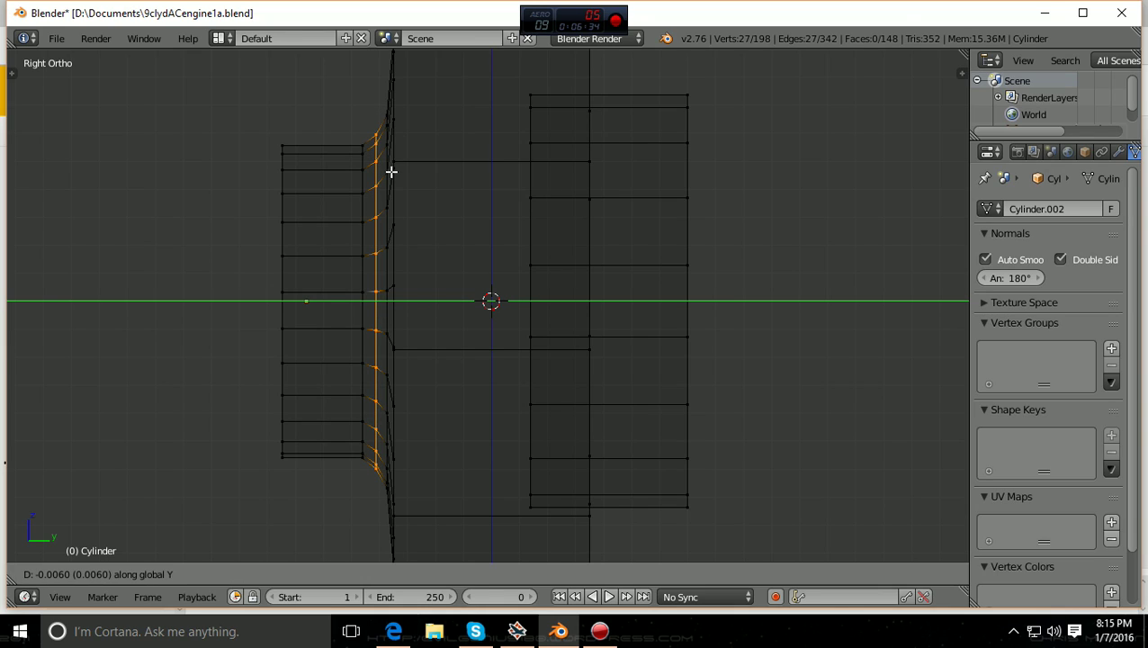
click(393, 178)
- Deselect all, return to solid shading, and inspect the reshaped core in Object Mode
key(a)
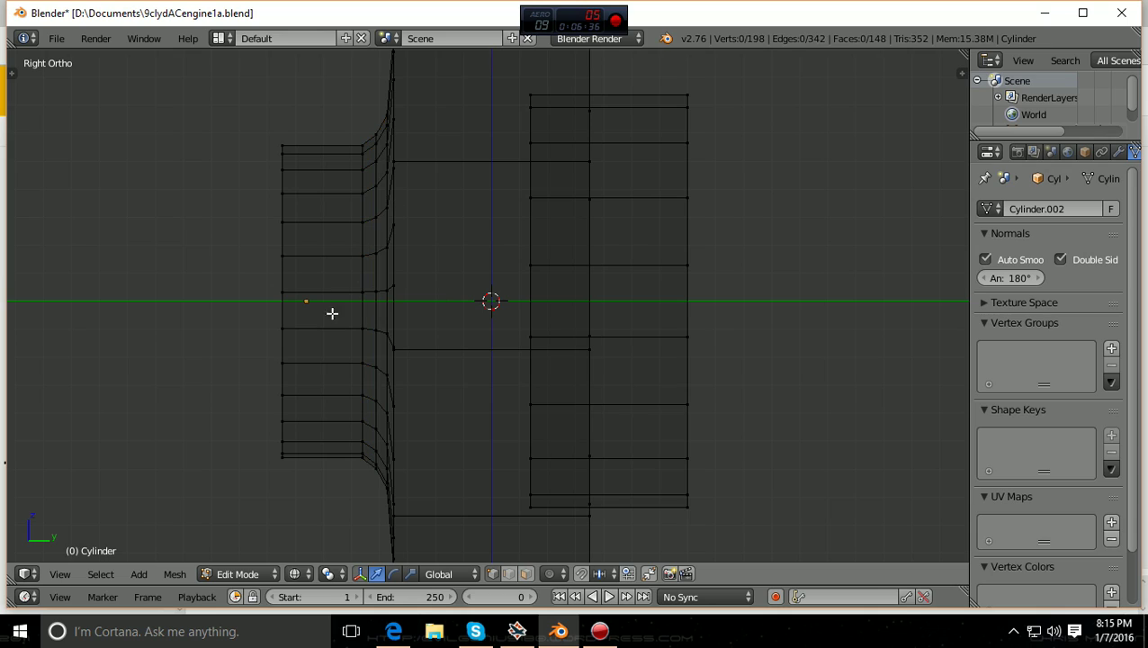
key(z)
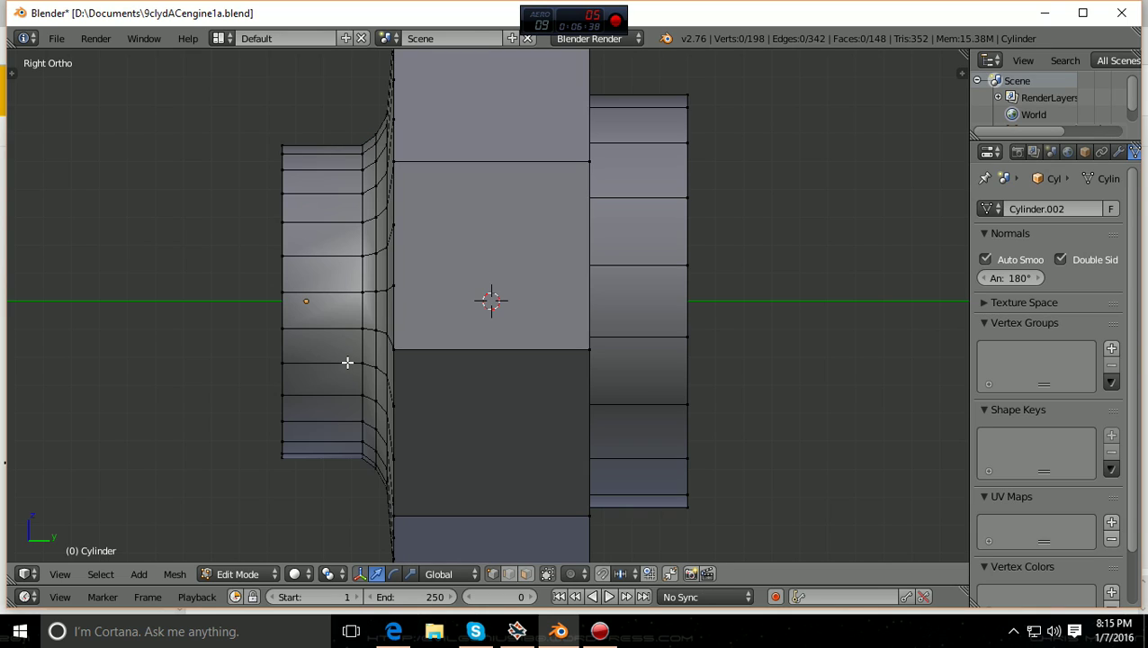
scroll(346, 361, down, 1)
click(275, 581)
click(261, 553)
scroll(324, 477, down, 1)
middle_drag(331, 475, 421, 506)
scroll(396, 518, up, 1)
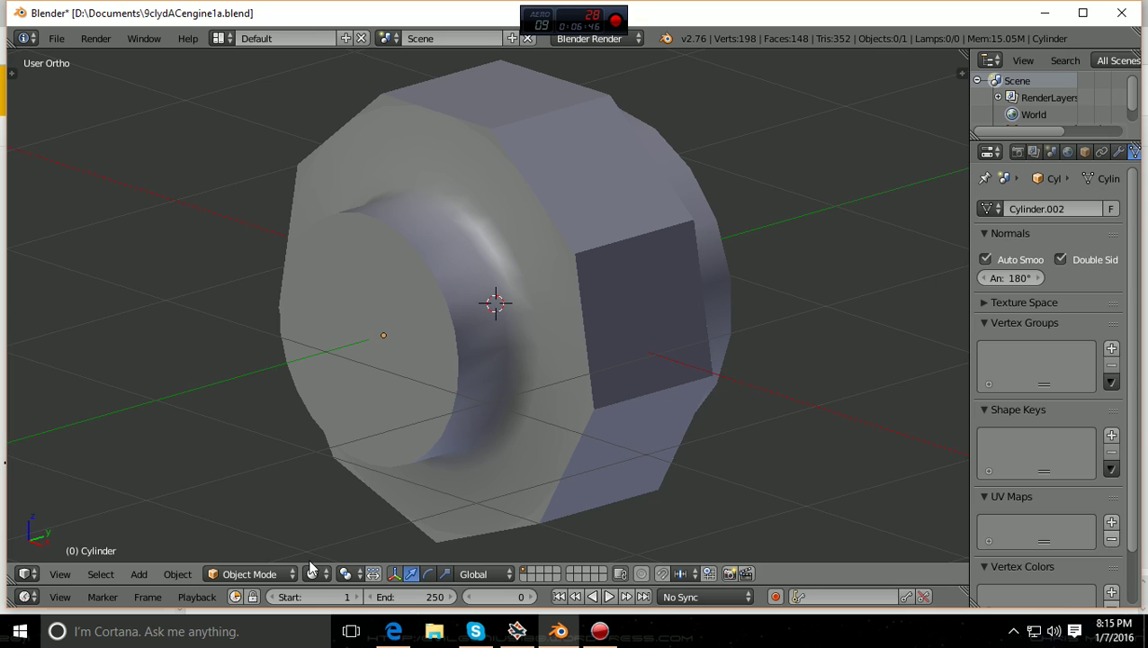
scroll(311, 556, down, 1)
- Switch the core back into Edit Mode and bring up the File menu
click(261, 574)
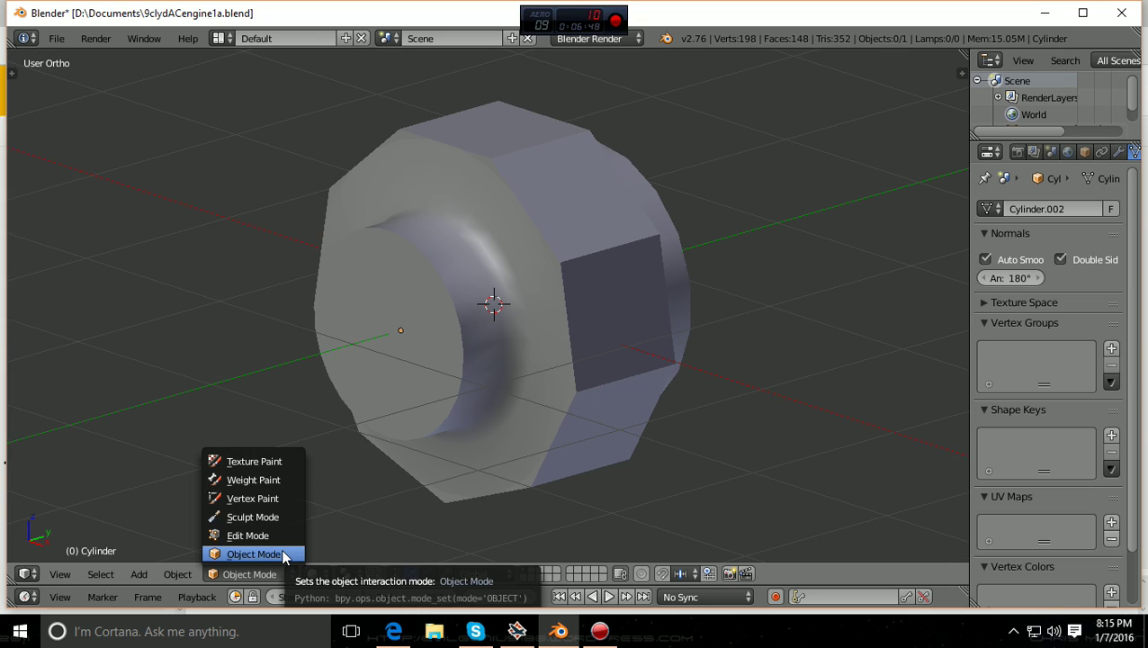
click(280, 537)
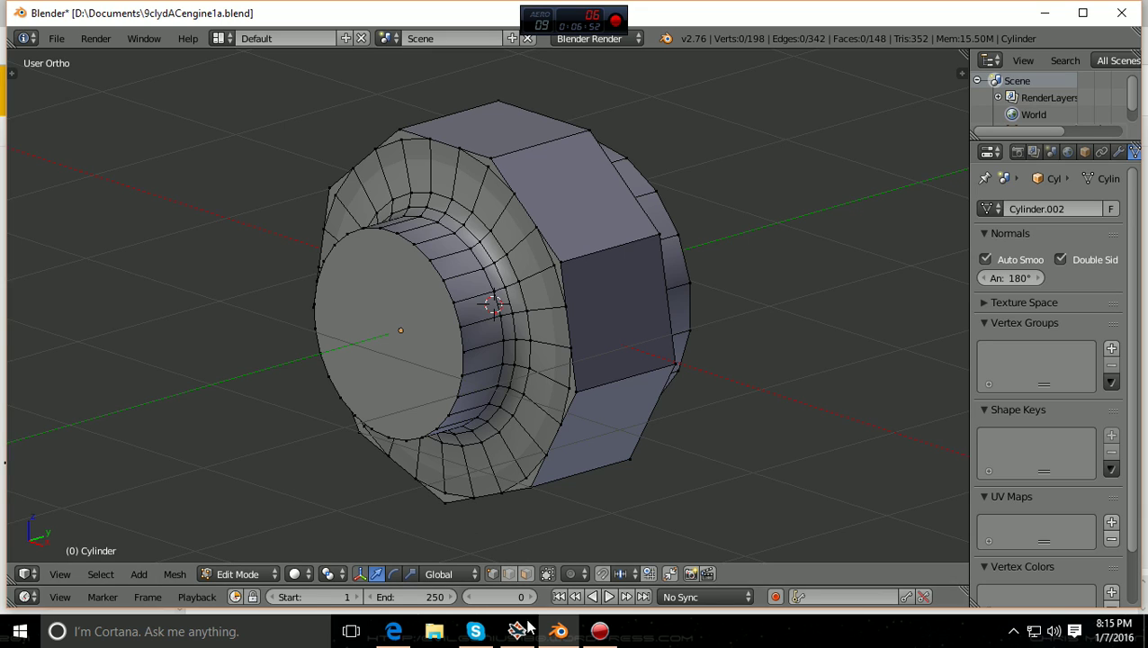
click(55, 39)
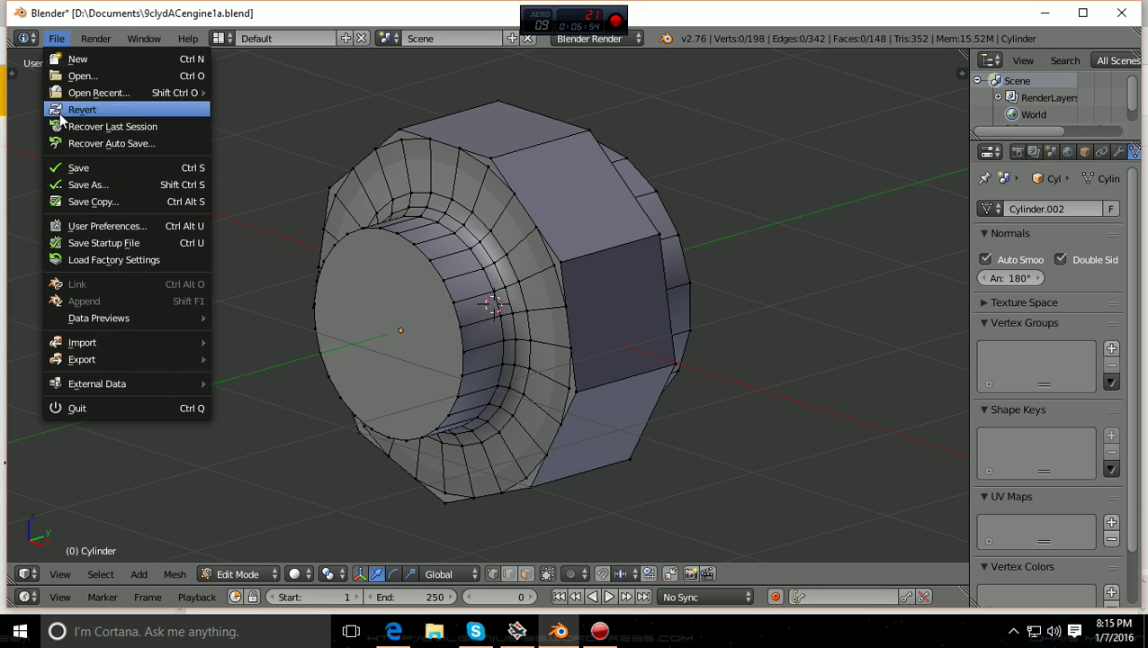
- Save the engine model as 9clydACengine1a.blend, then switch to the tutorial slide deck
click(82, 187)
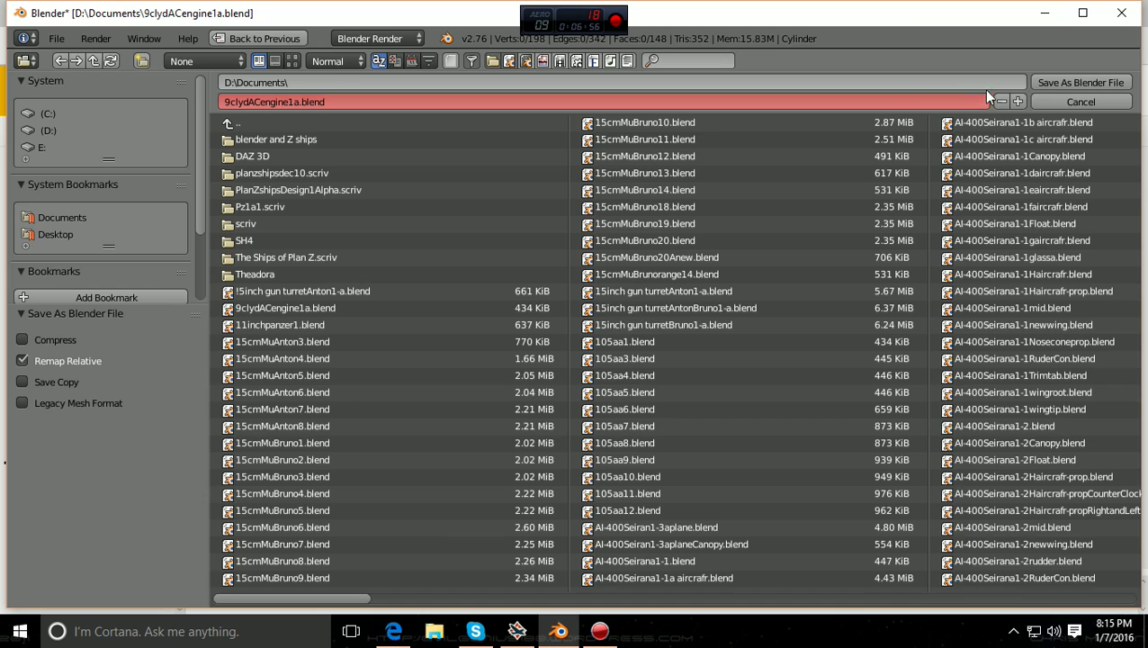
click(1051, 81)
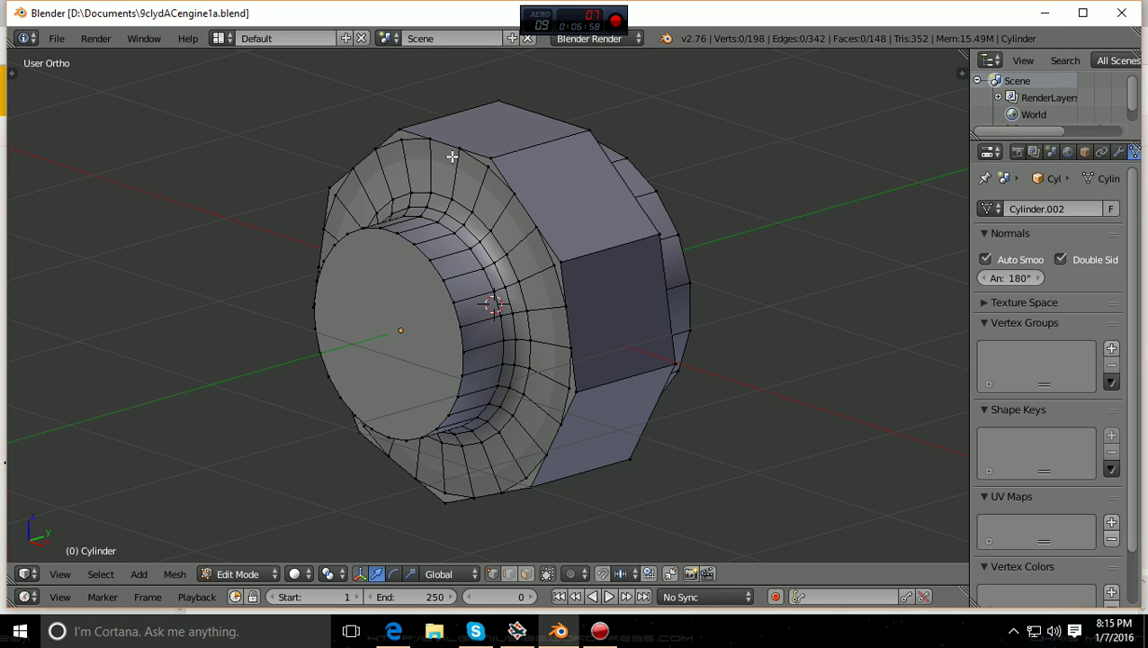
scroll(430, 427, down, 1)
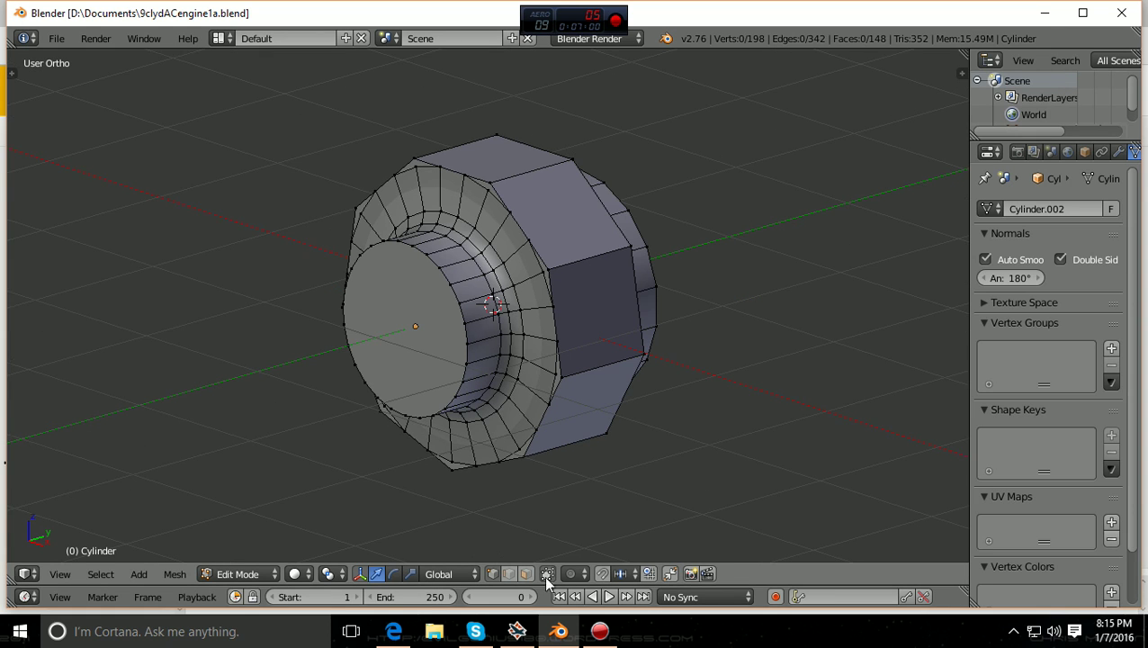
click(394, 631)
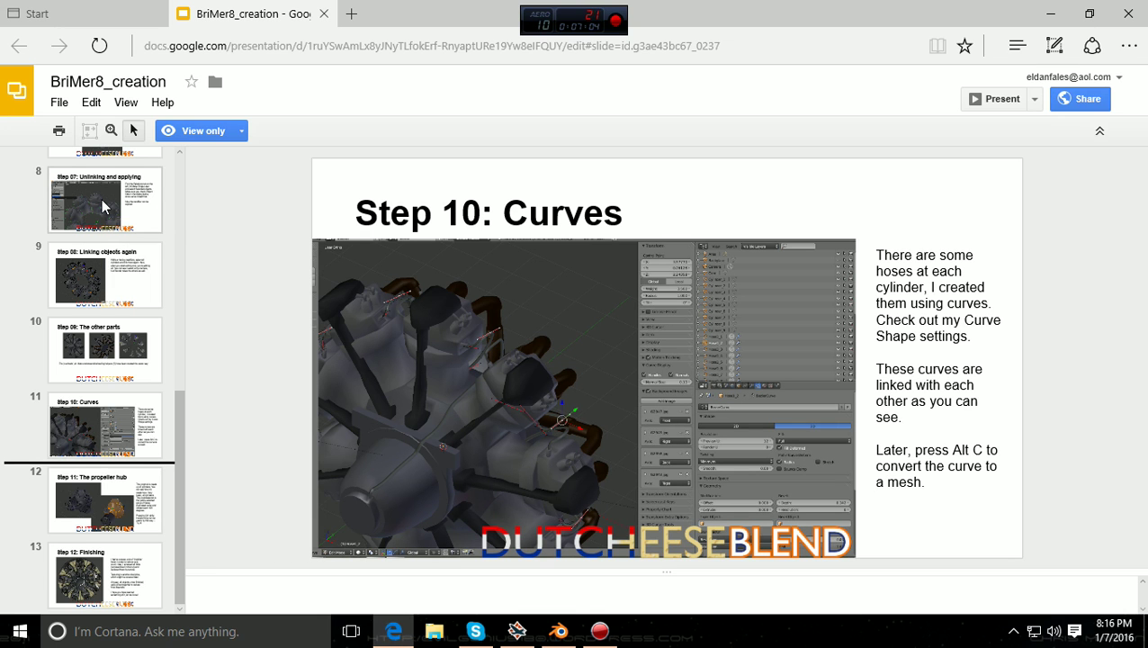
- Open and study the 'Step 01: The core of the engine' slide
scroll(103, 209, up, 6)
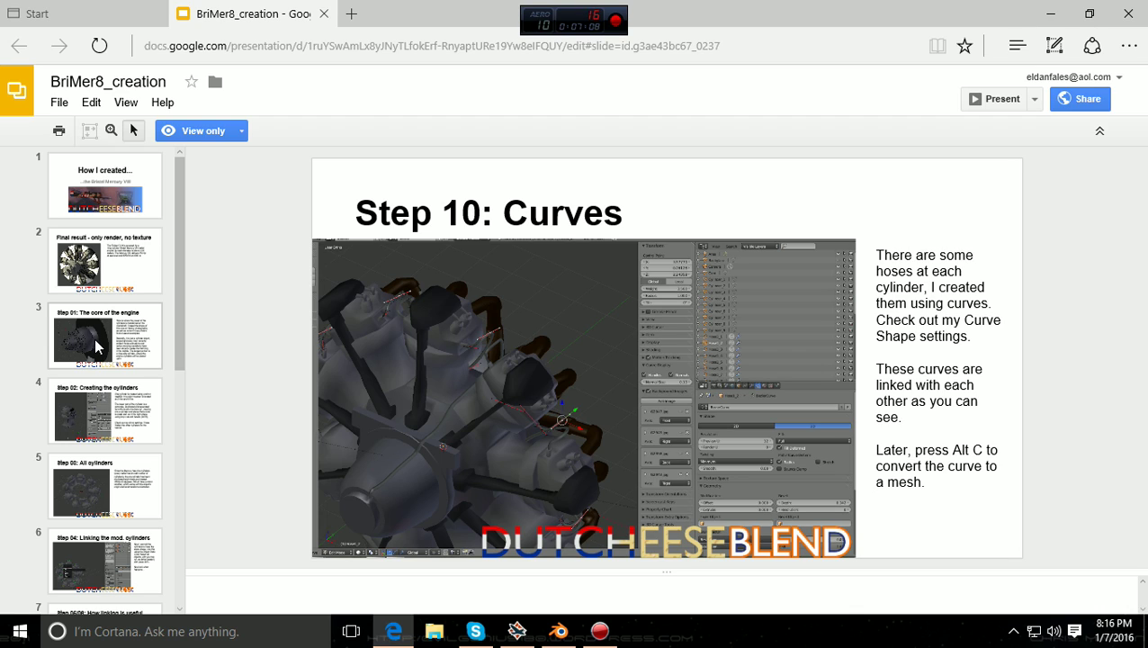
click(95, 338)
key(Up)
key(Down)
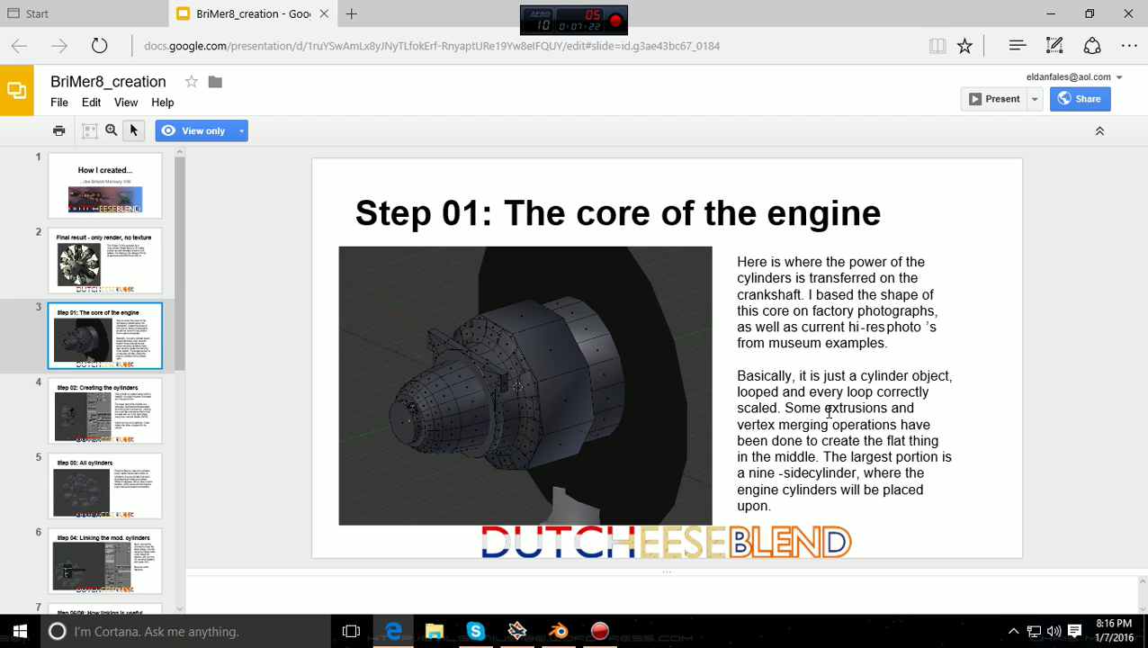
scroll(828, 411, down, 1)
scroll(829, 411, up, 2)
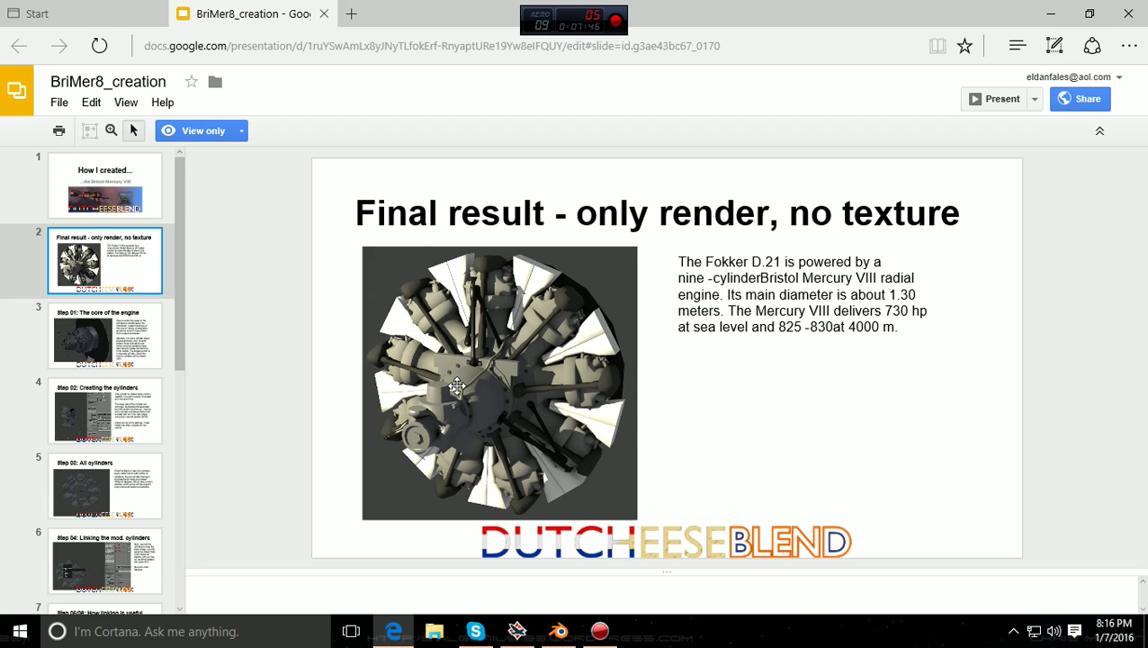
key(Down)
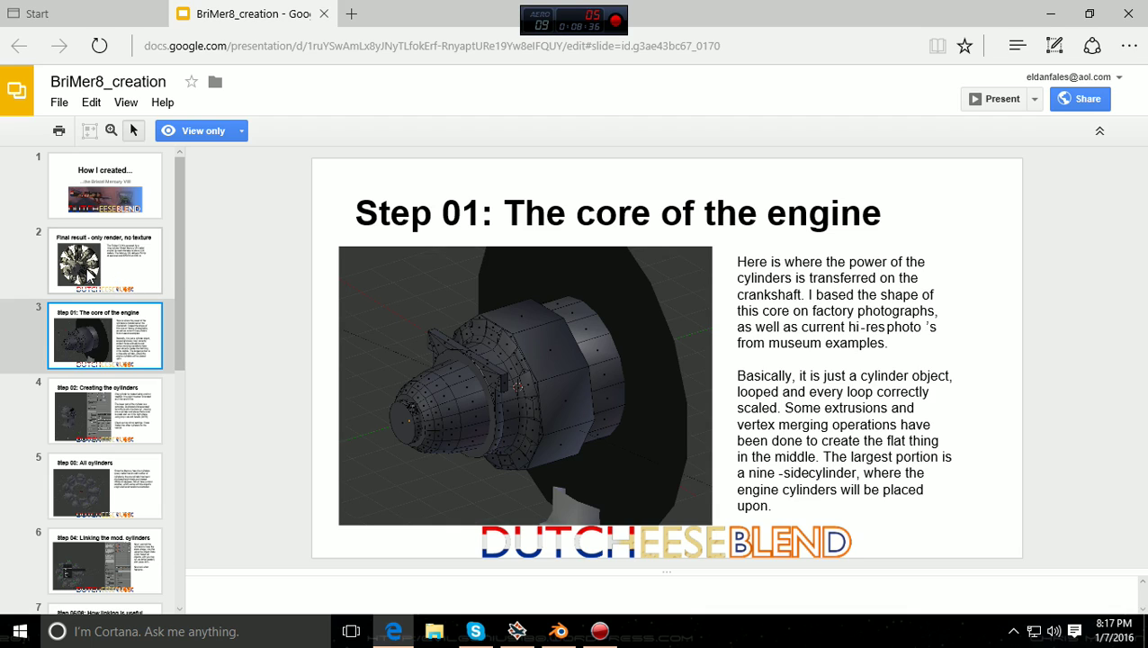
- Check the Final result slide, move to Step 12: Finishing, then return to Blender
click(93, 274)
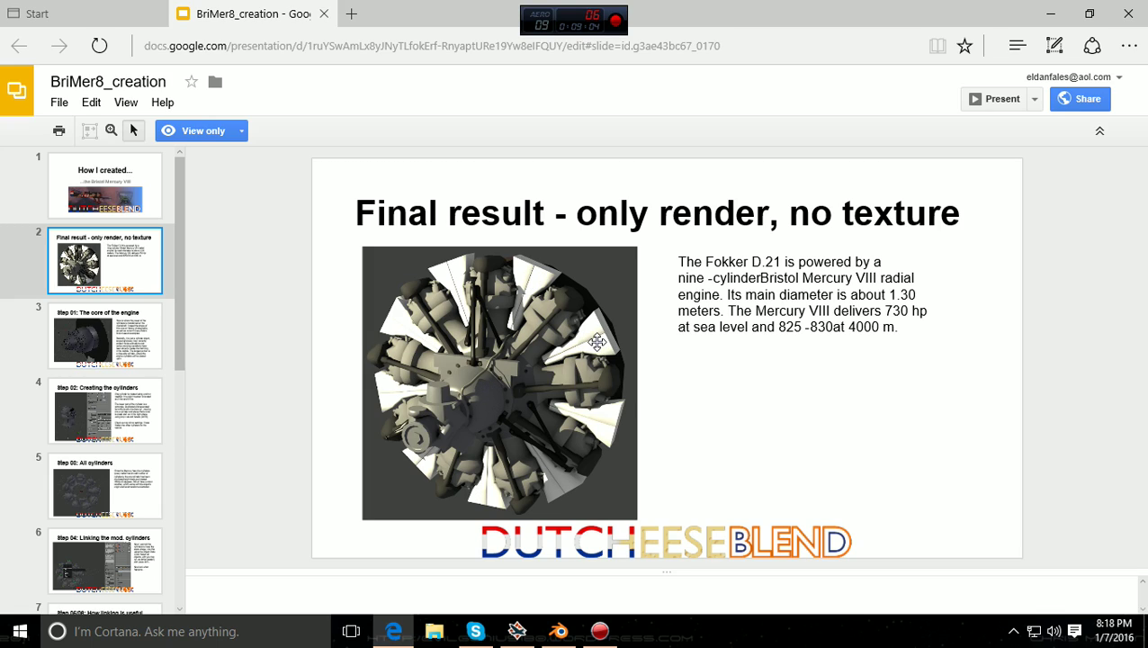
scroll(99, 539, down, 6)
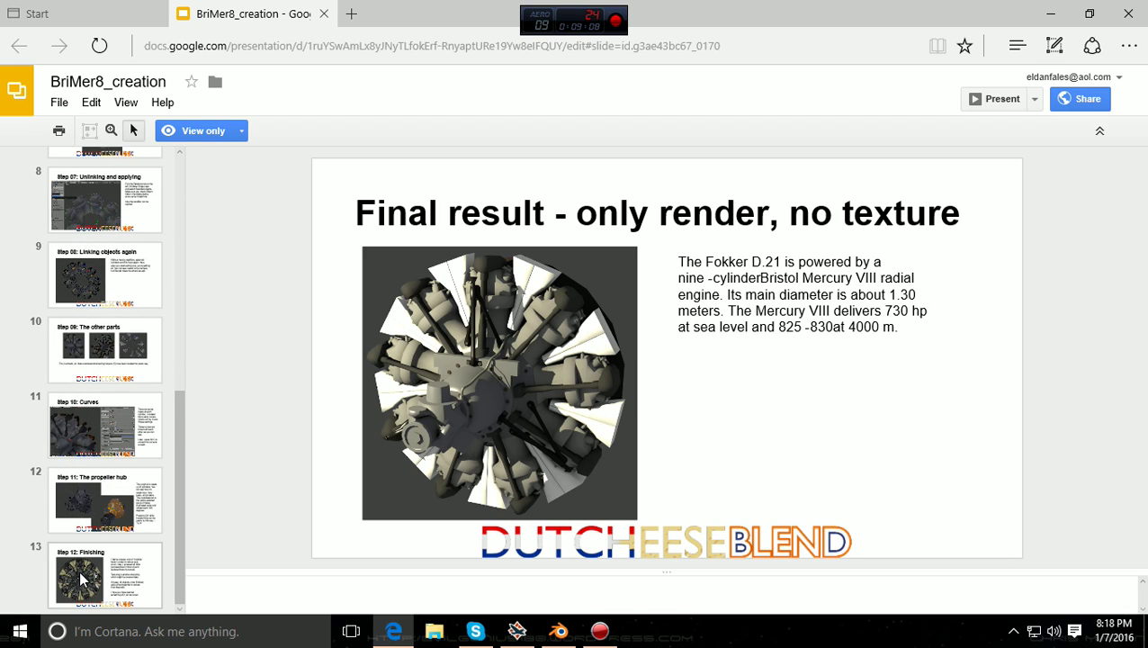
click(81, 578)
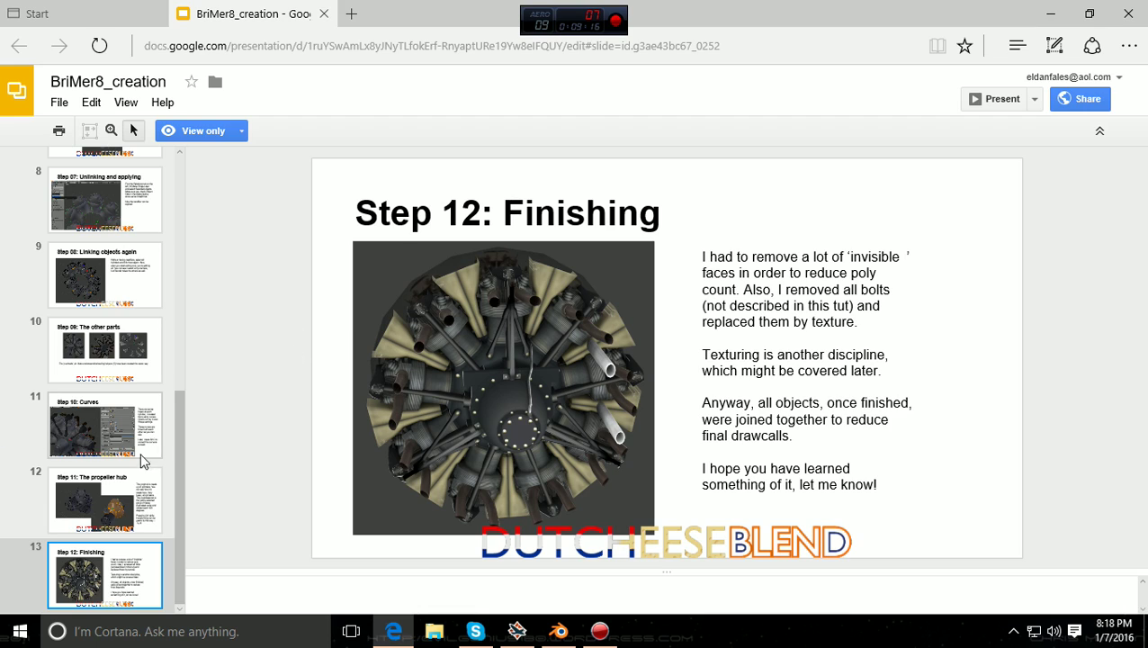
drag(180, 430, 169, 195)
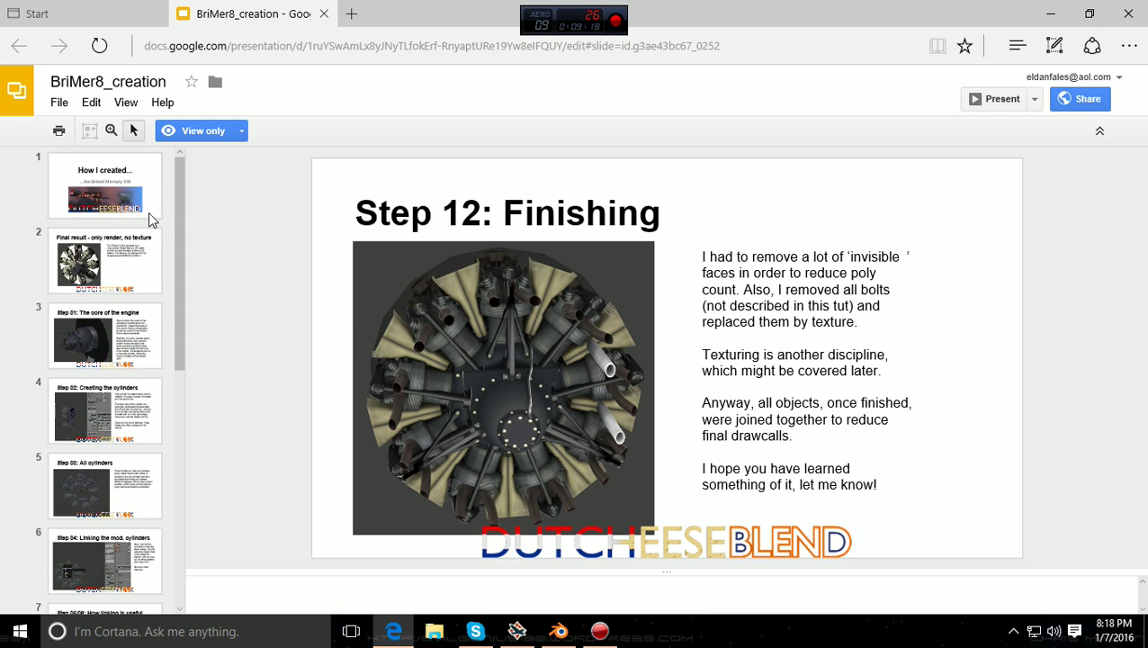
click(559, 630)
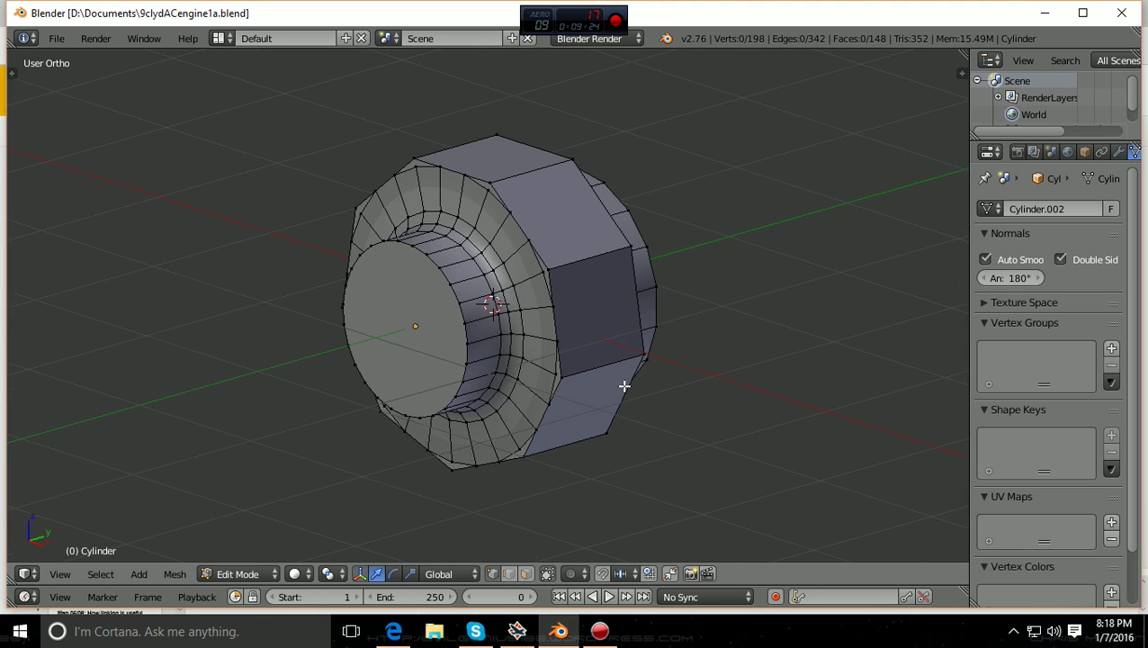
- View the core from the right side and front, and widen the 3D view
scroll(624, 385, down, 1)
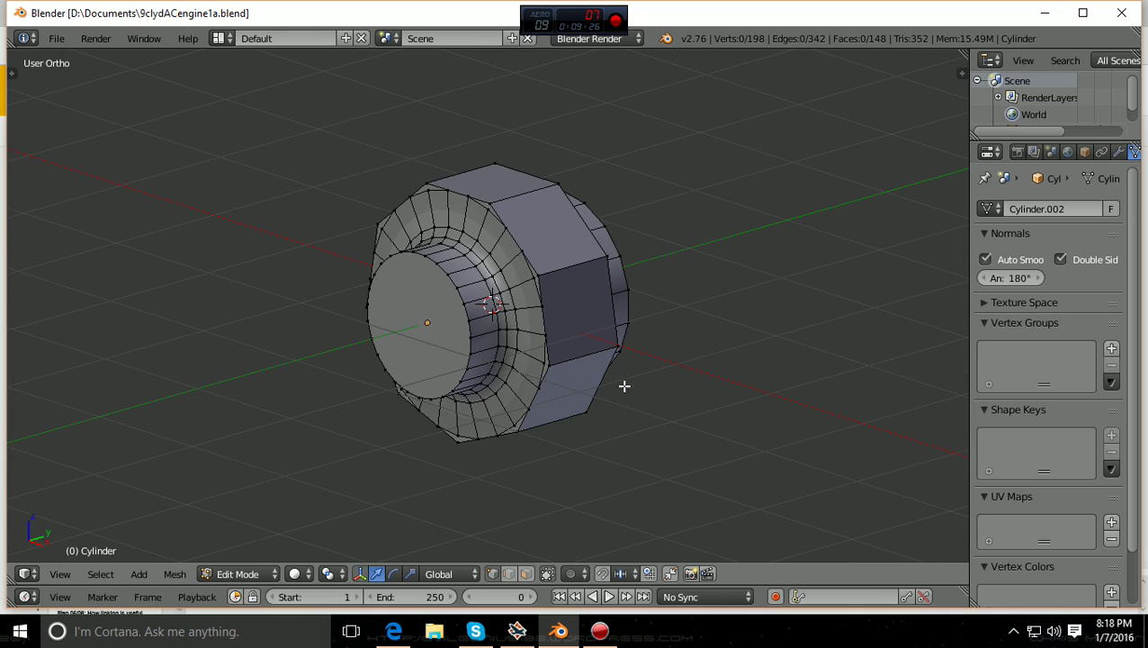
key(KP_3)
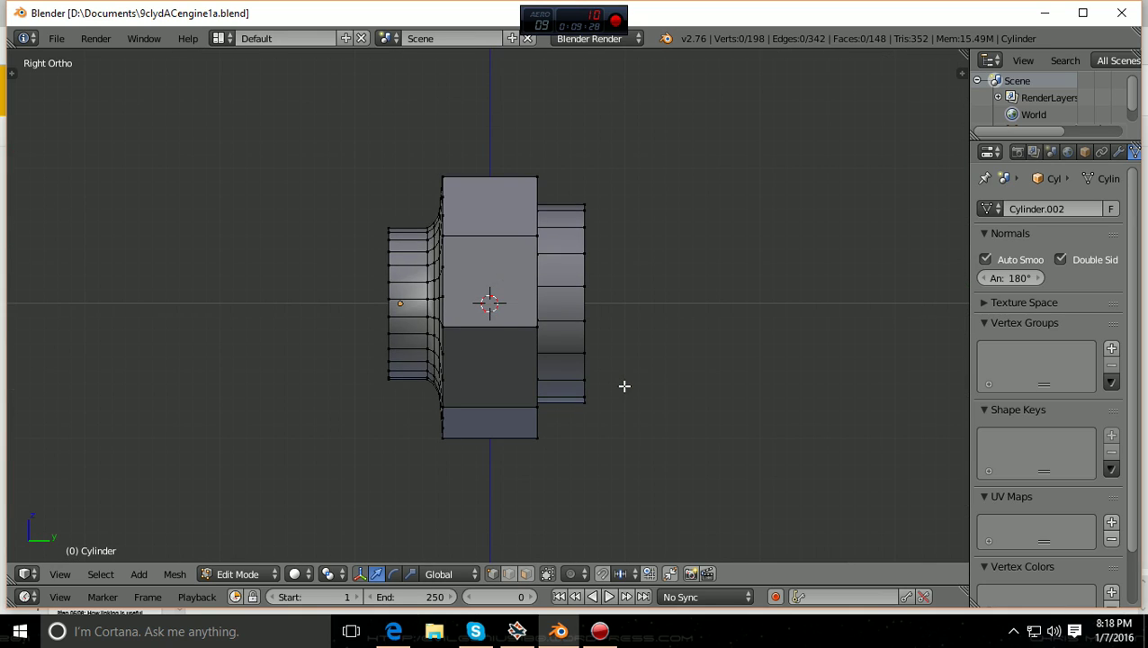
key(KP_1)
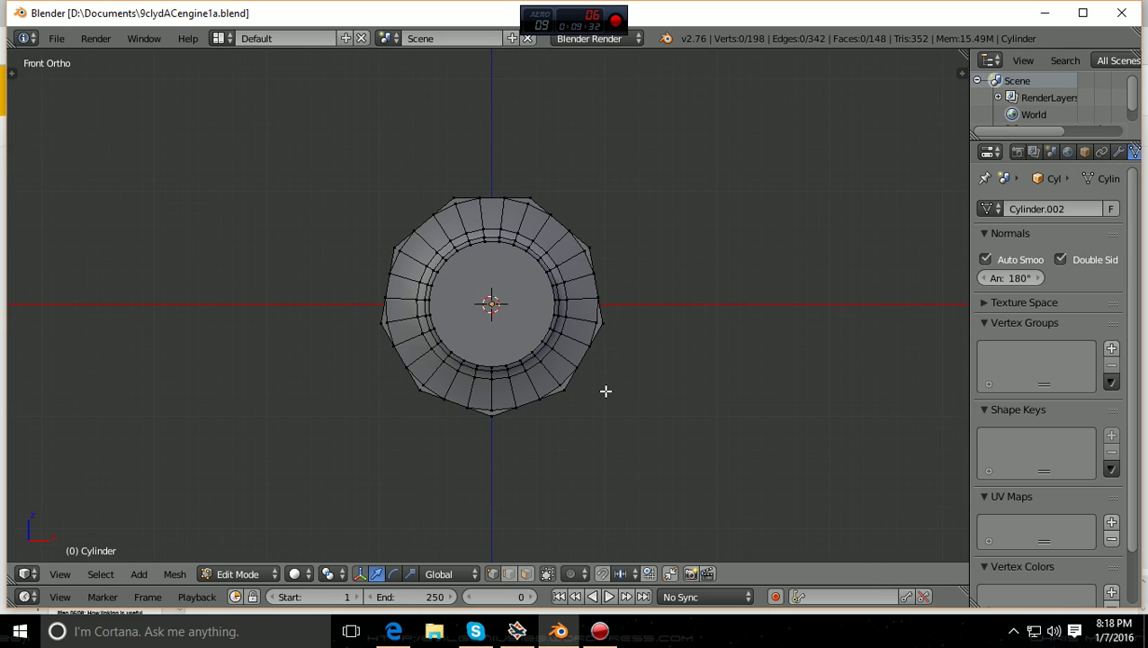
drag(968, 309, 1100, 325)
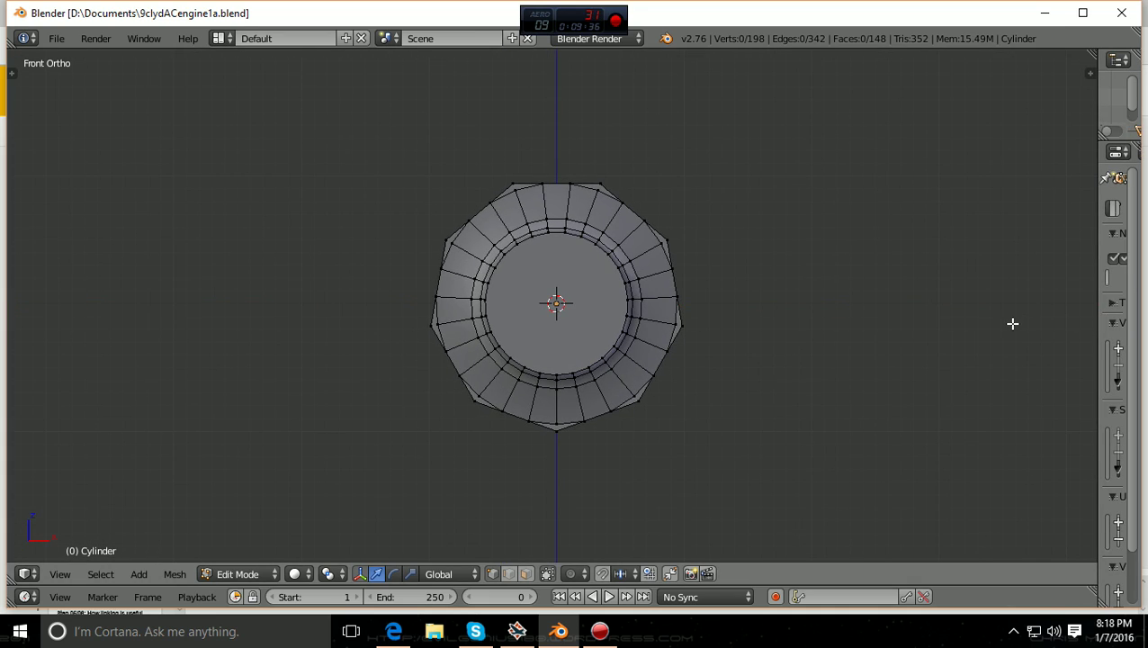
scroll(1012, 323, down, 1)
shift+scroll(1012, 323, up, 4)
shift+scroll(1013, 323, down, 3)
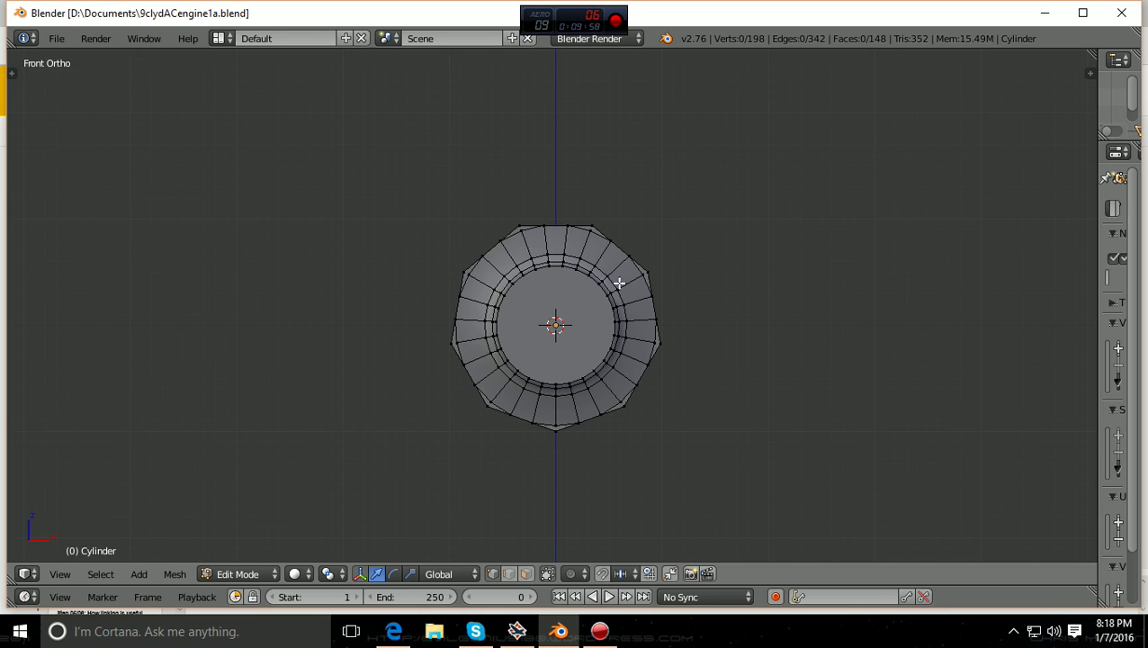
- Orbit and zoom to examine the core at an angle, then switch back to the slides
scroll(619, 283, up, 2)
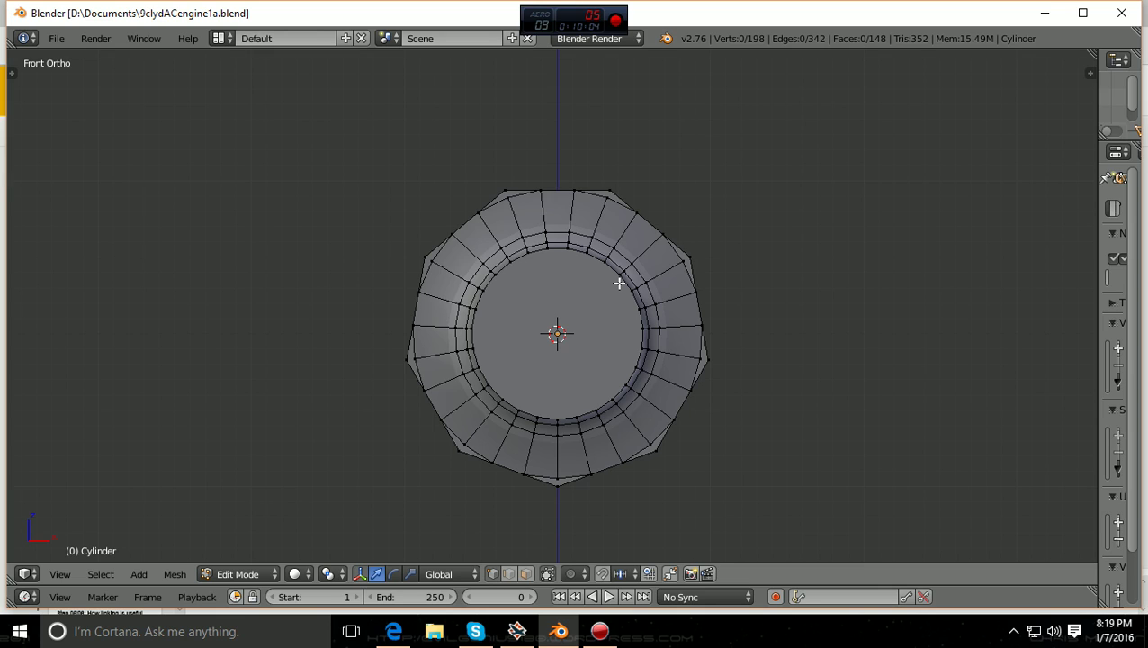
scroll(619, 284, down, 1)
scroll(619, 284, down, 1)
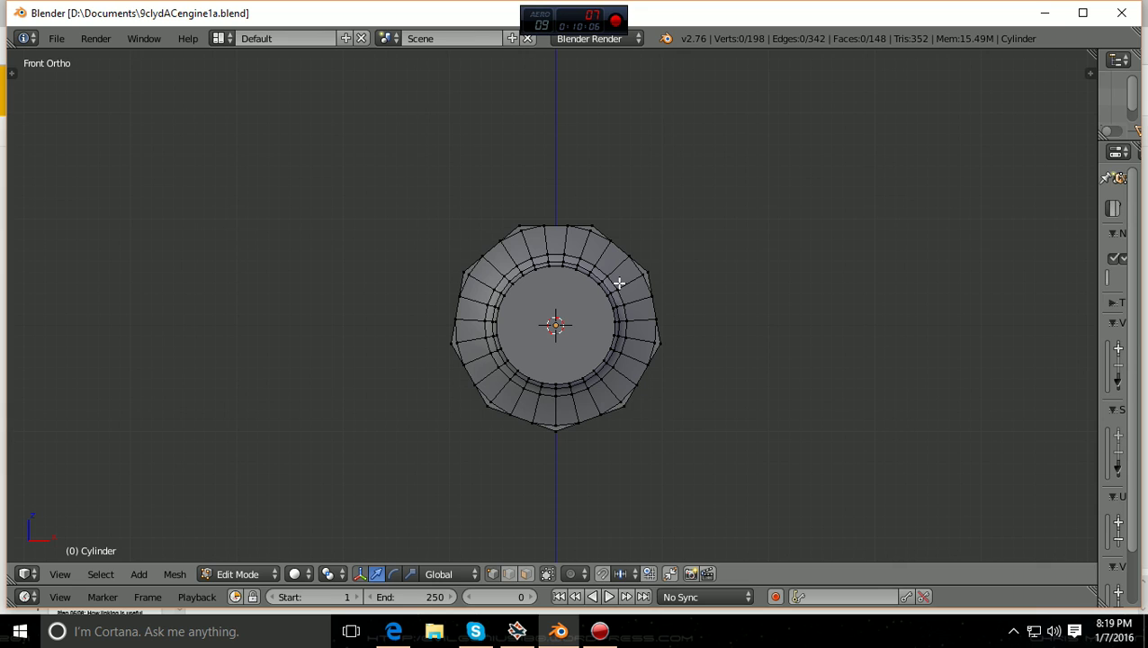
middle_drag(619, 283, 569, 336)
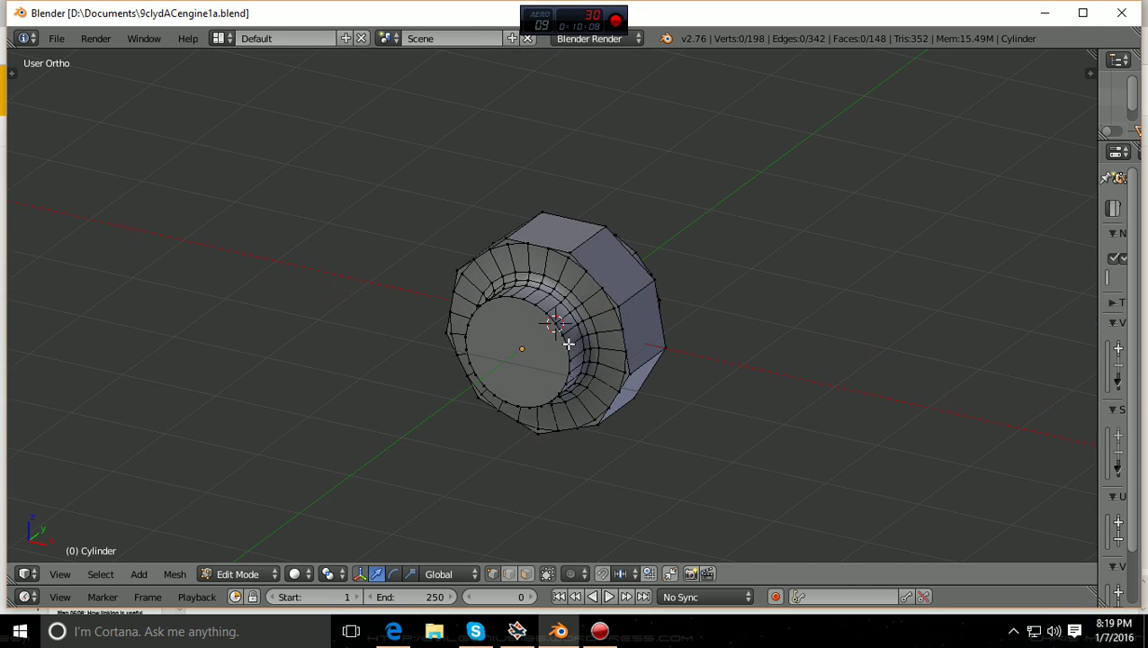
scroll(567, 343, up, 2)
shift+scroll(567, 342, up, 3)
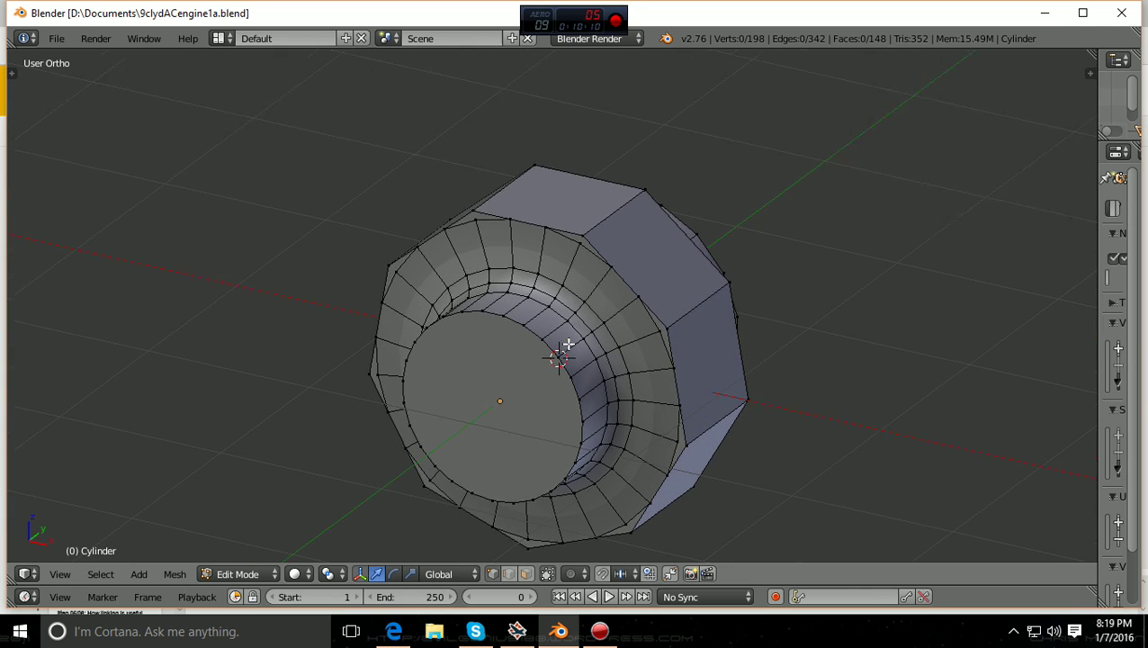
scroll(568, 344, up, 2)
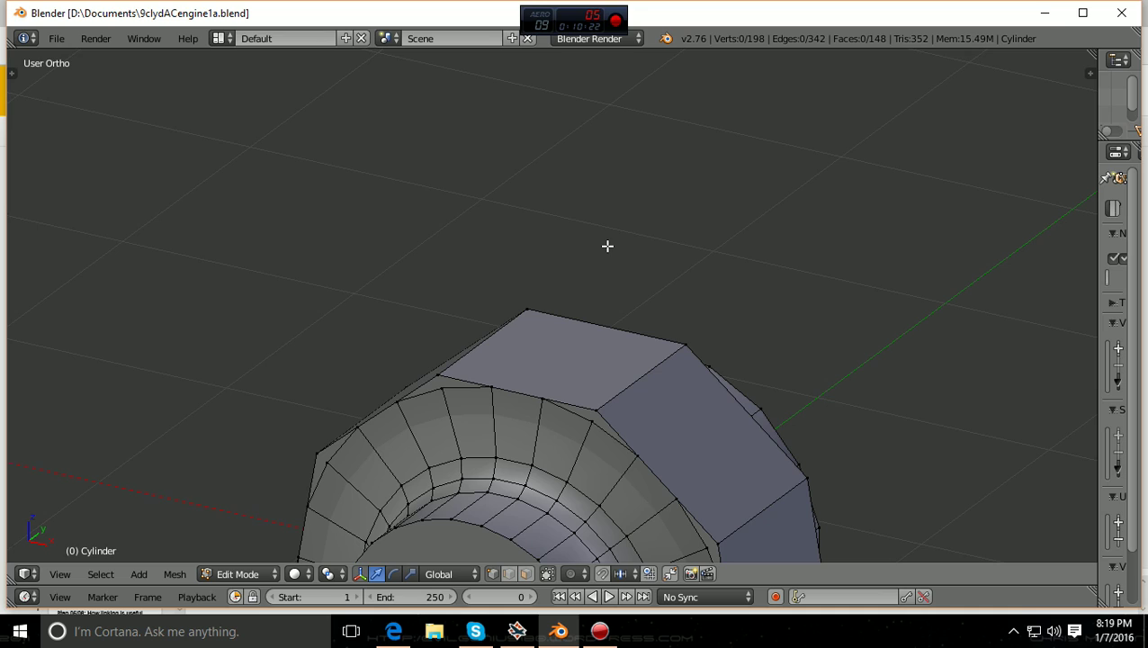
scroll(607, 246, down, 2)
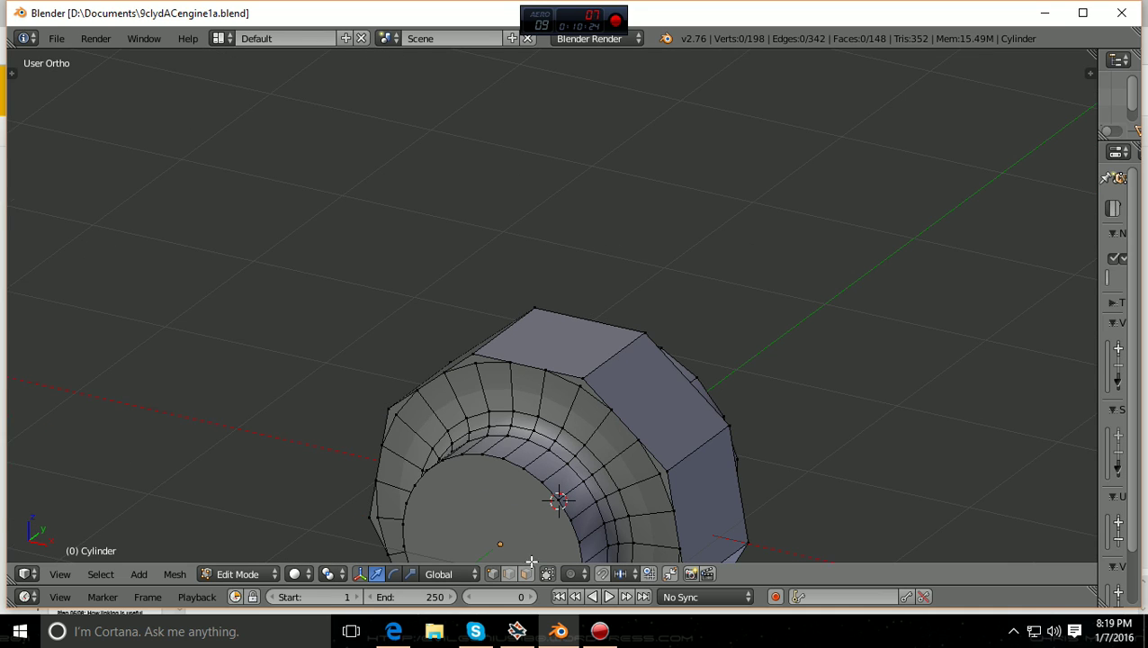
click(393, 631)
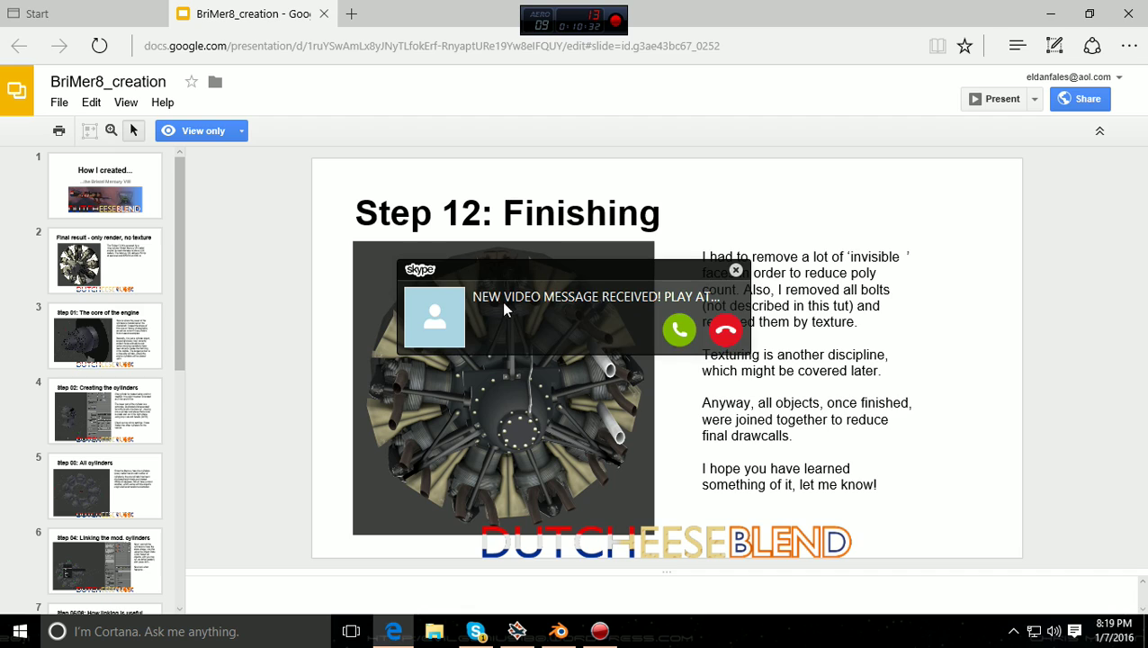
- Decline the Skype video-message notification and go to slide 9, 'Step 08: Linking objects again'
click(726, 332)
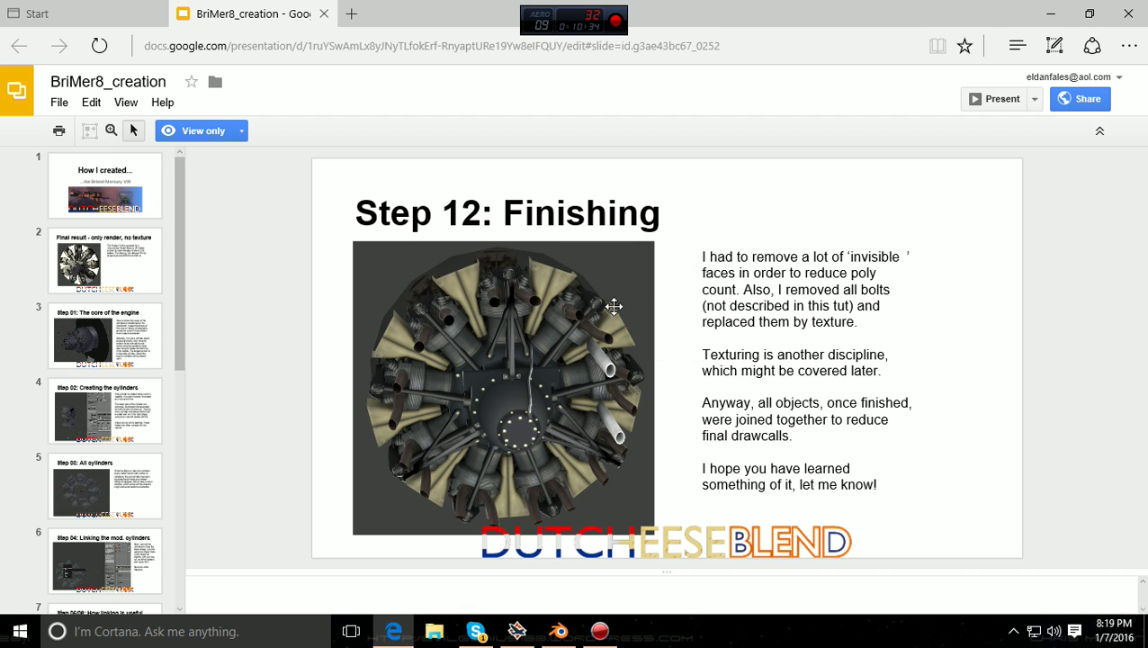
scroll(555, 305, up, 1)
scroll(556, 305, down, 1)
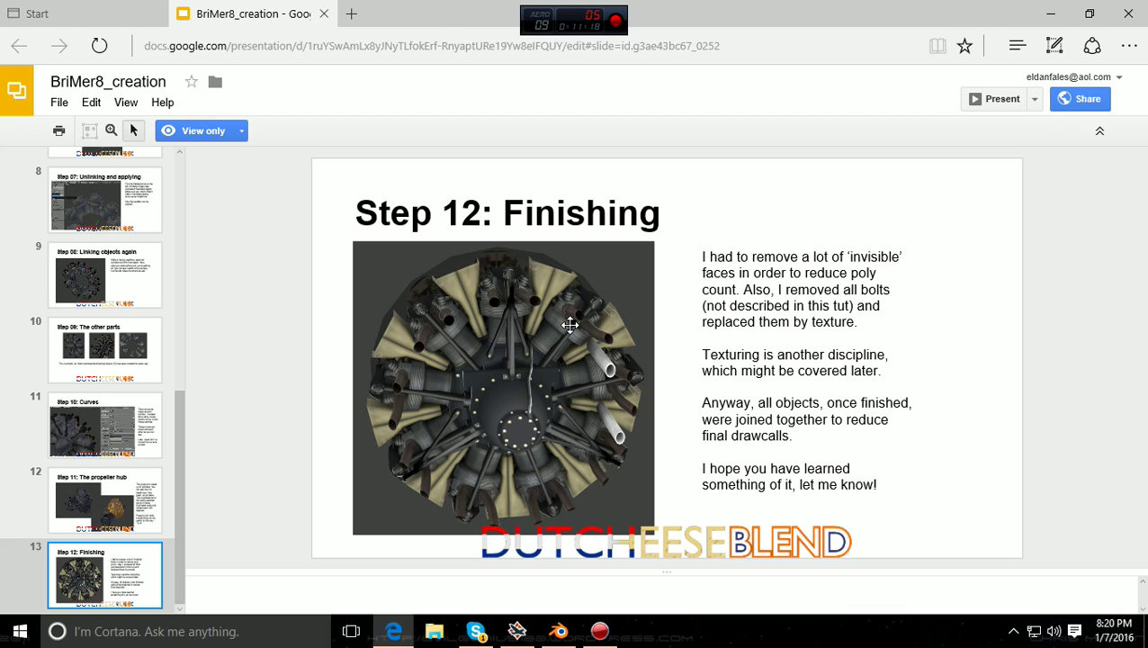
click(127, 300)
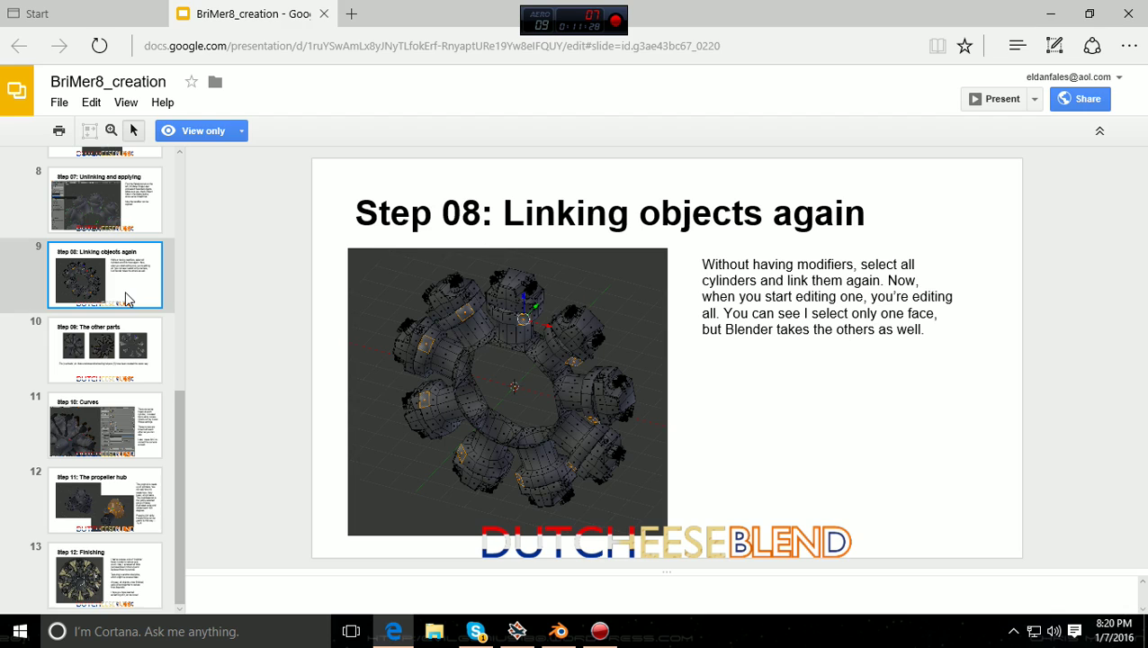
- Browse back through slides 8, 7, 6 and 5 to 'Step 03: All cylinders'
click(109, 222)
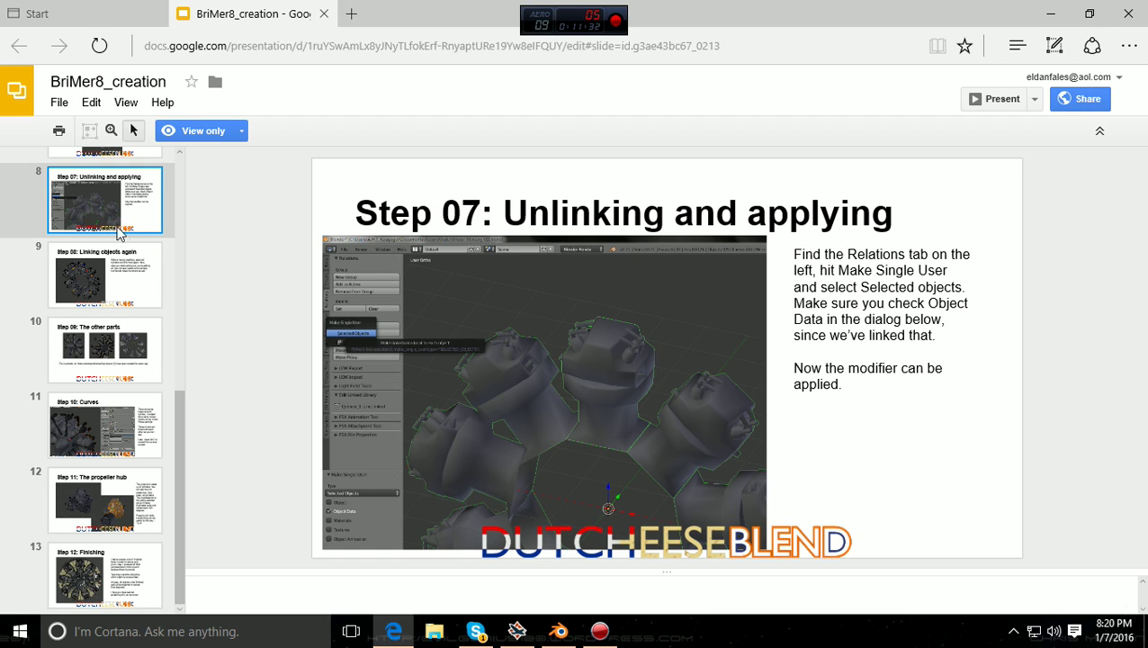
scroll(113, 230, up, 2)
click(101, 292)
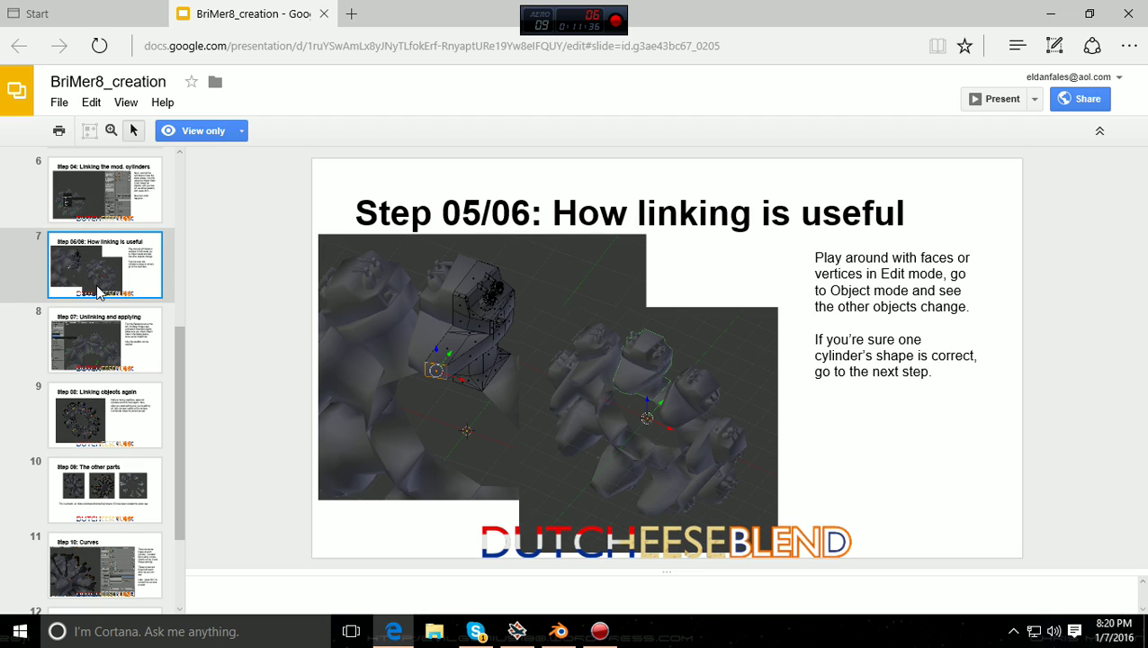
click(95, 207)
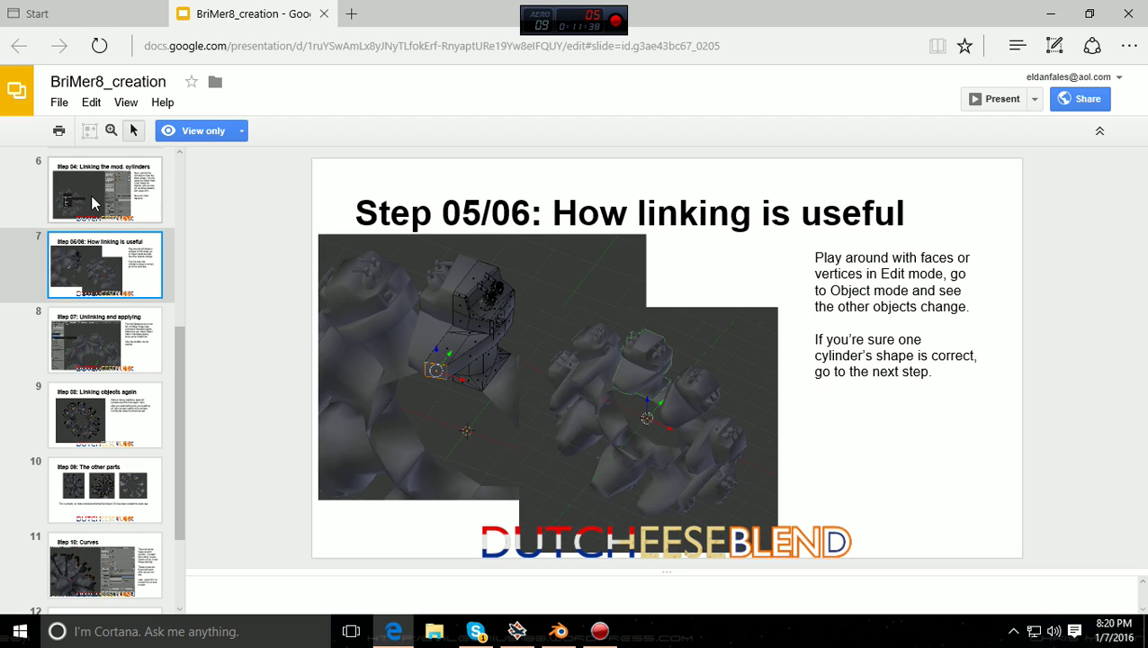
scroll(94, 207, up, 2)
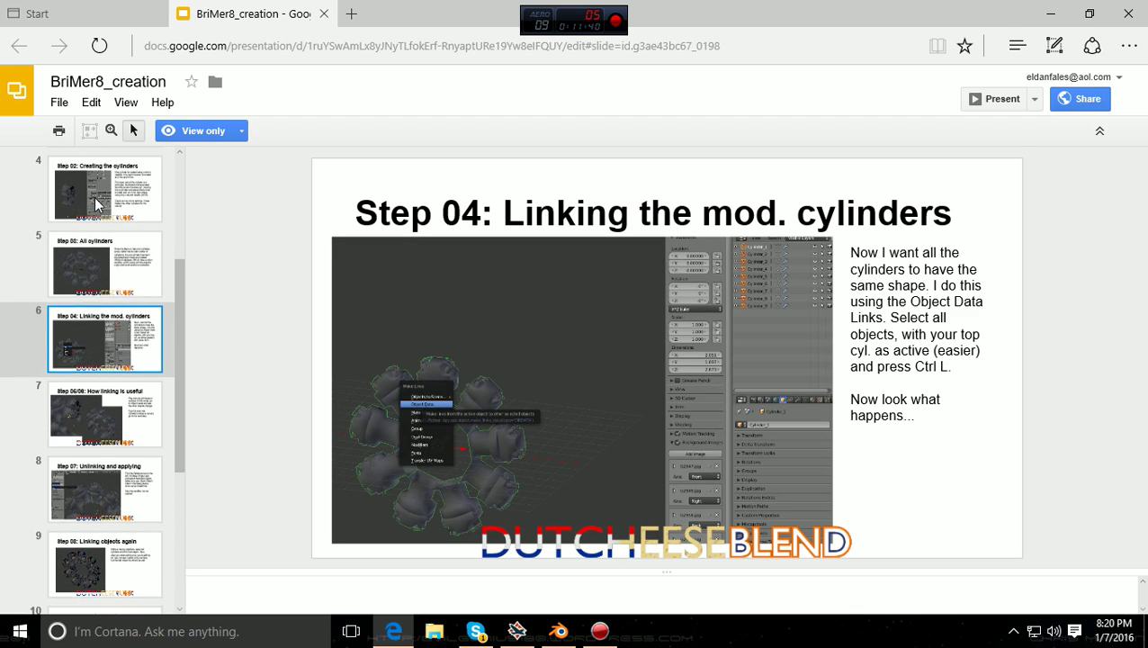
click(113, 274)
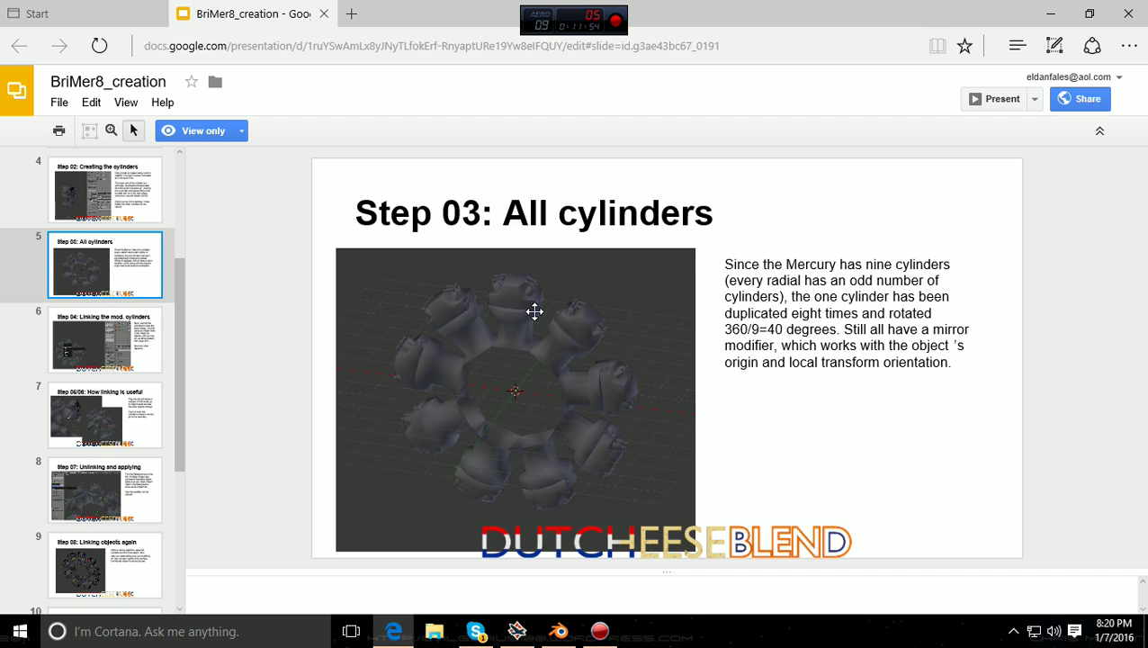
- Step forward through the linking slides to Step 08, then back to Step 03
key(Down)
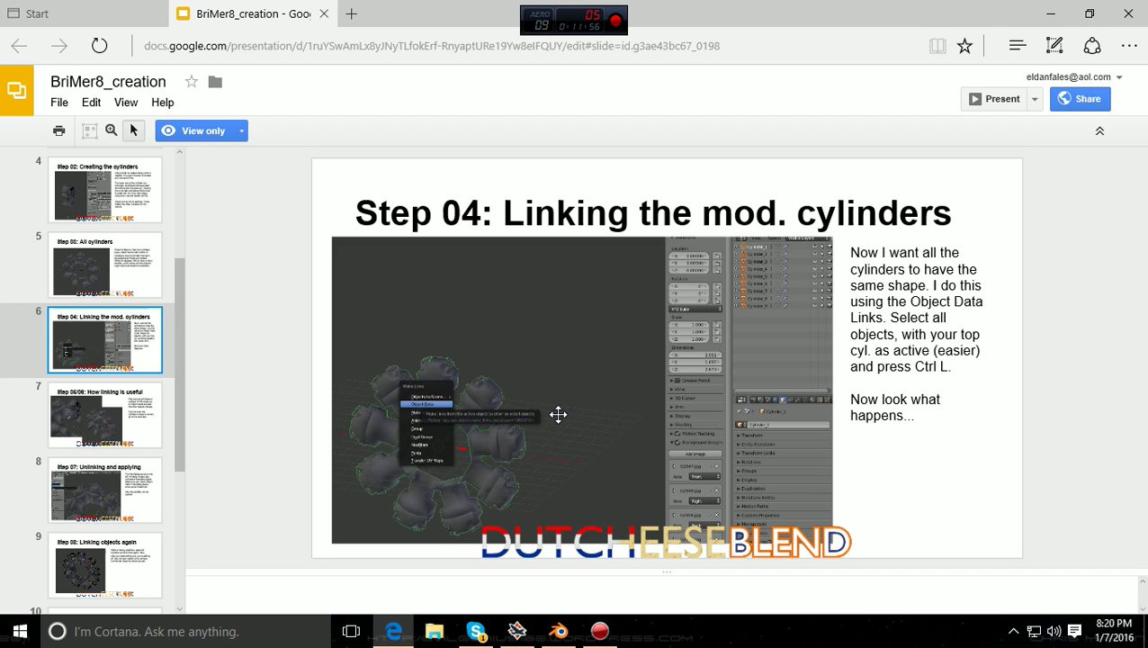
key(Down)
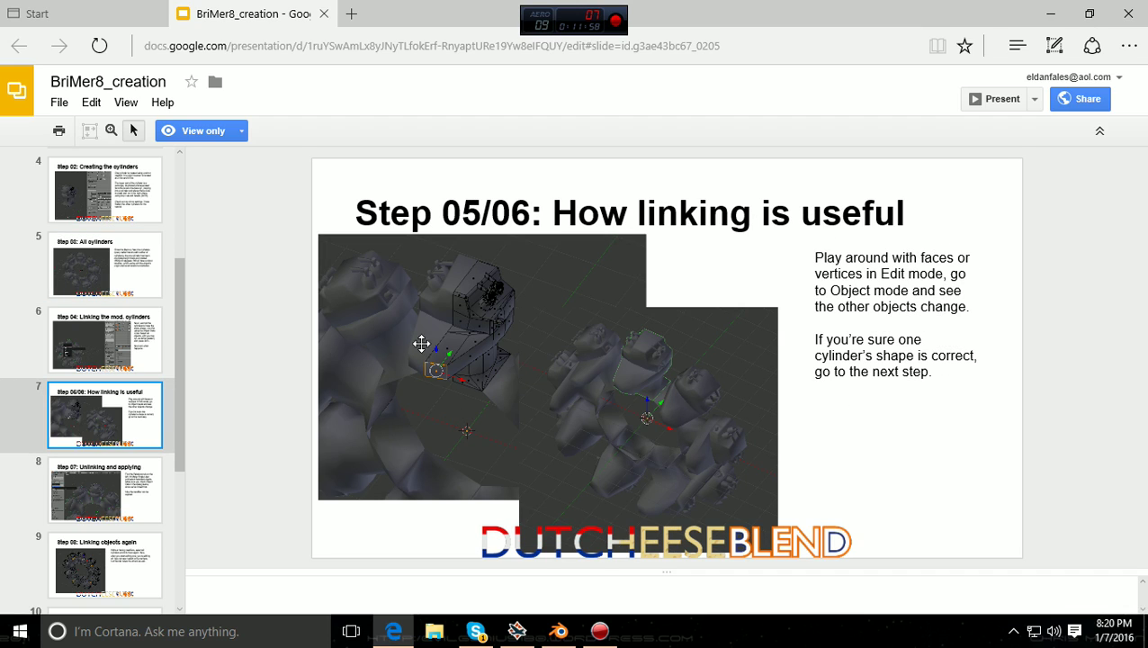
key(Down)
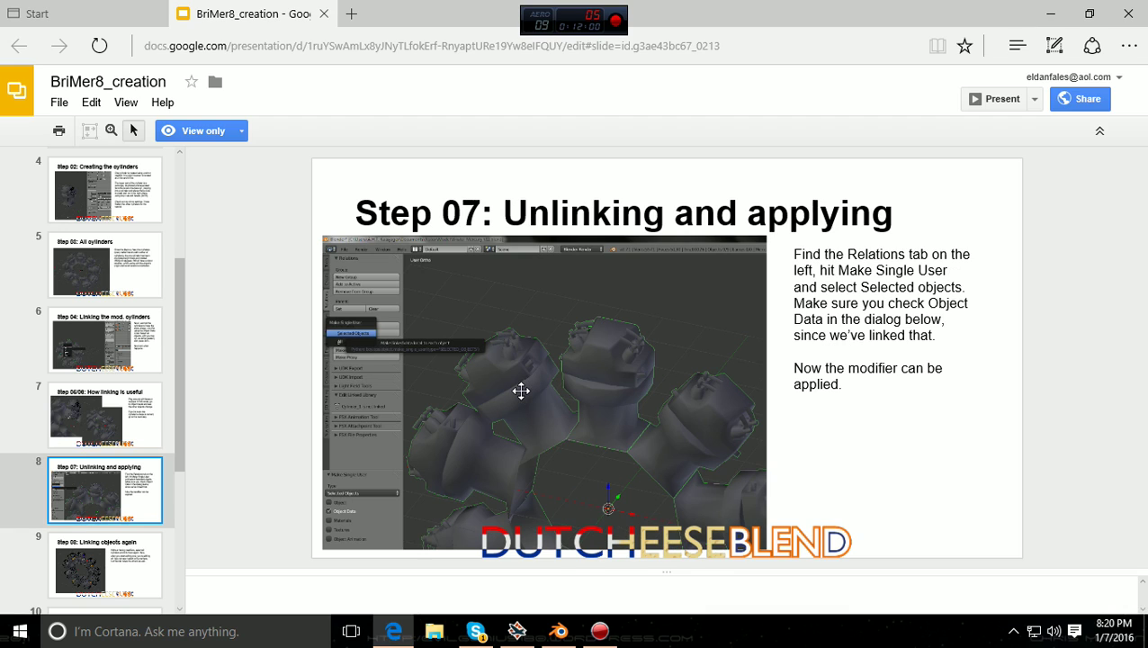
key(Down)
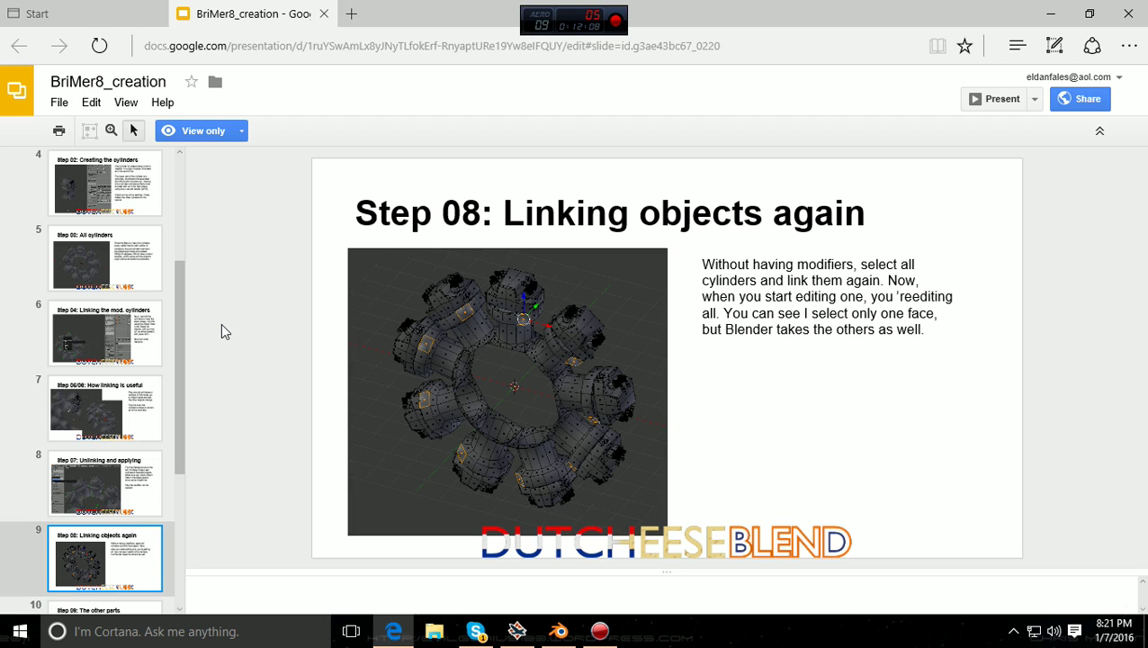
key(Up)
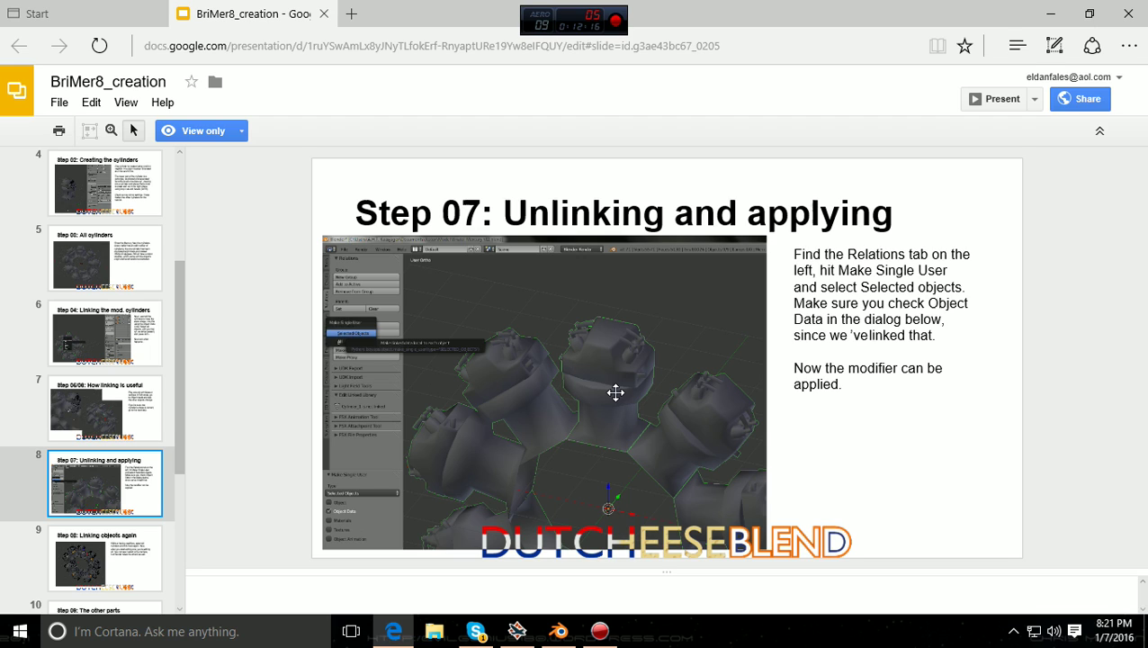
key(Up)
key(Up)
key(Up)
key(Up)
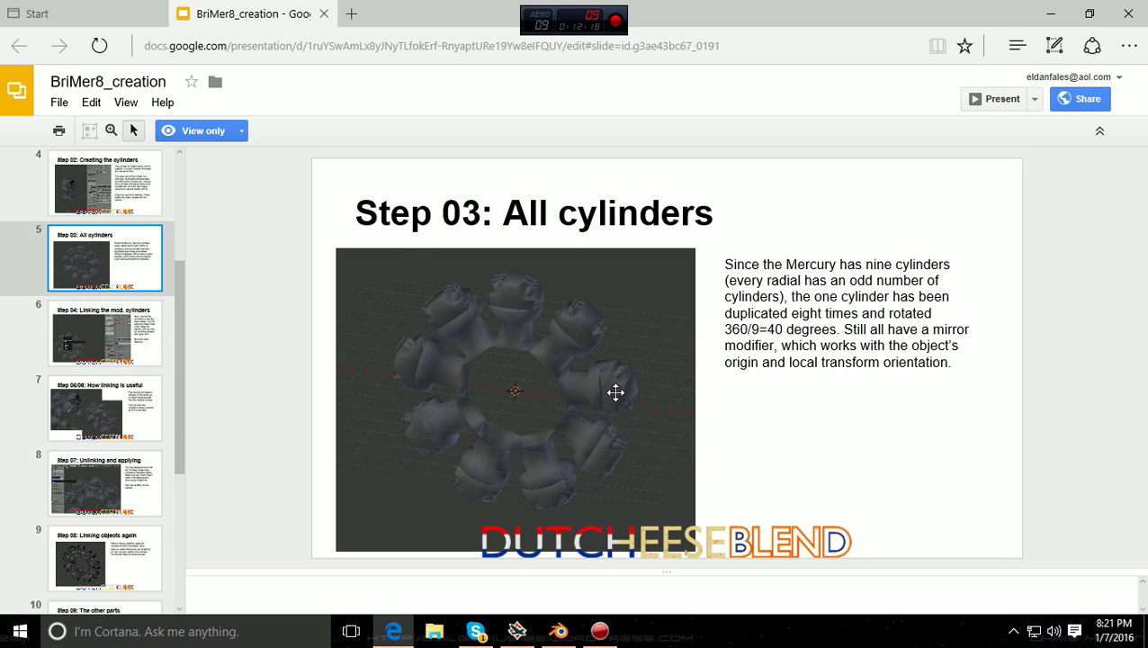
key(Up)
key(Up)
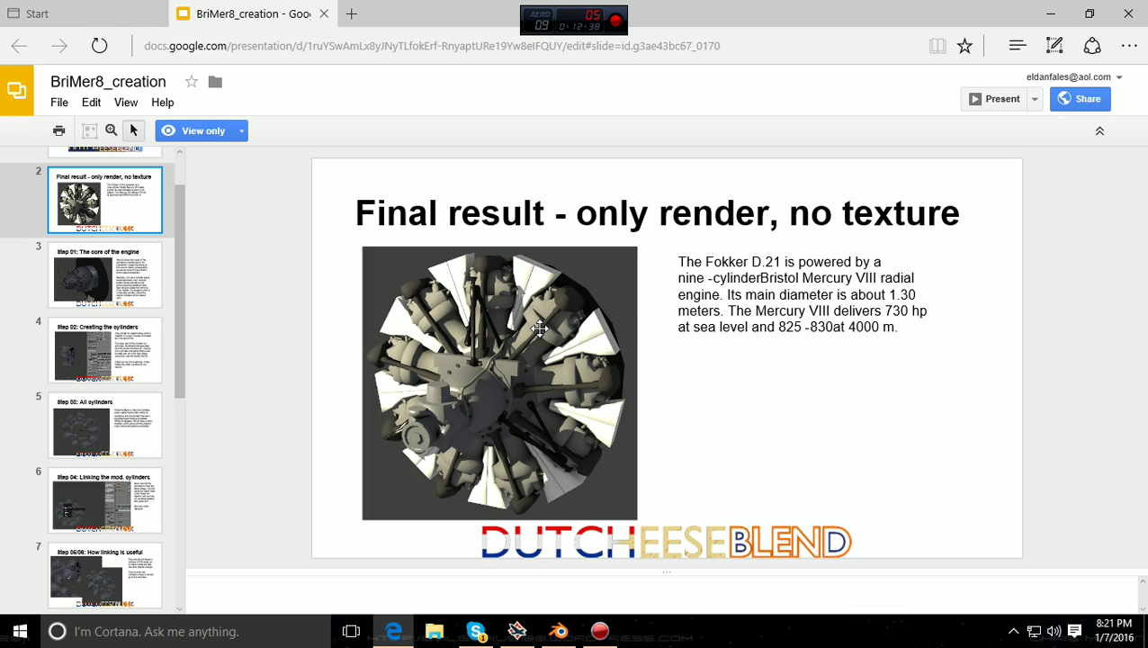
- View the 'Step 01: The core of the engine' slide, then return to the Blender model
click(87, 290)
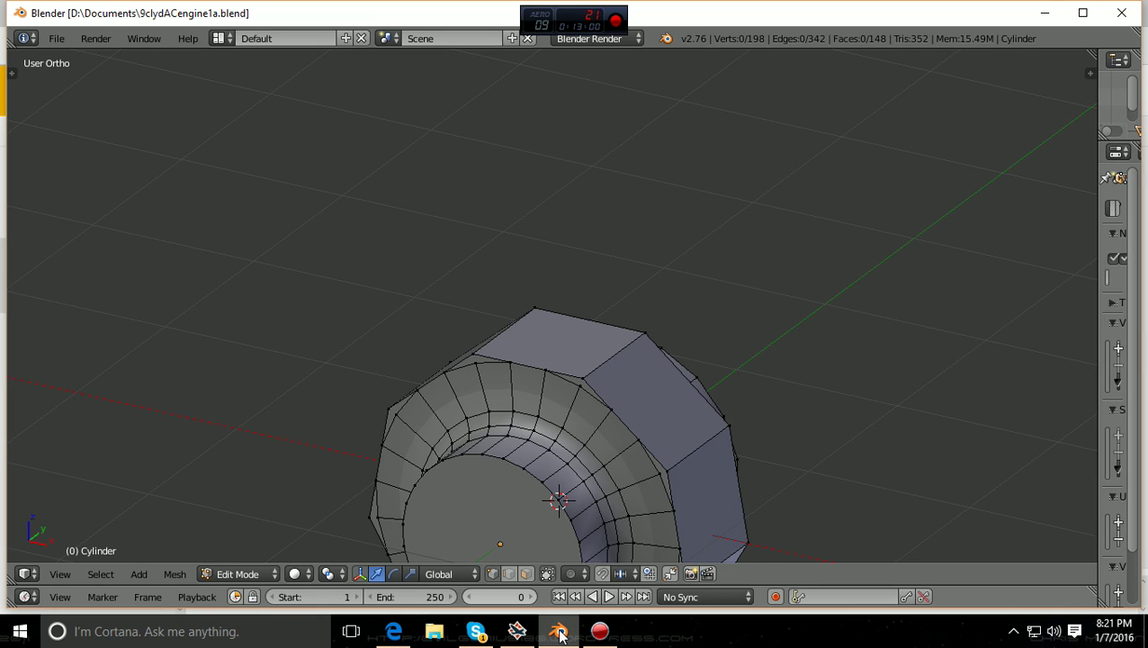
click(558, 631)
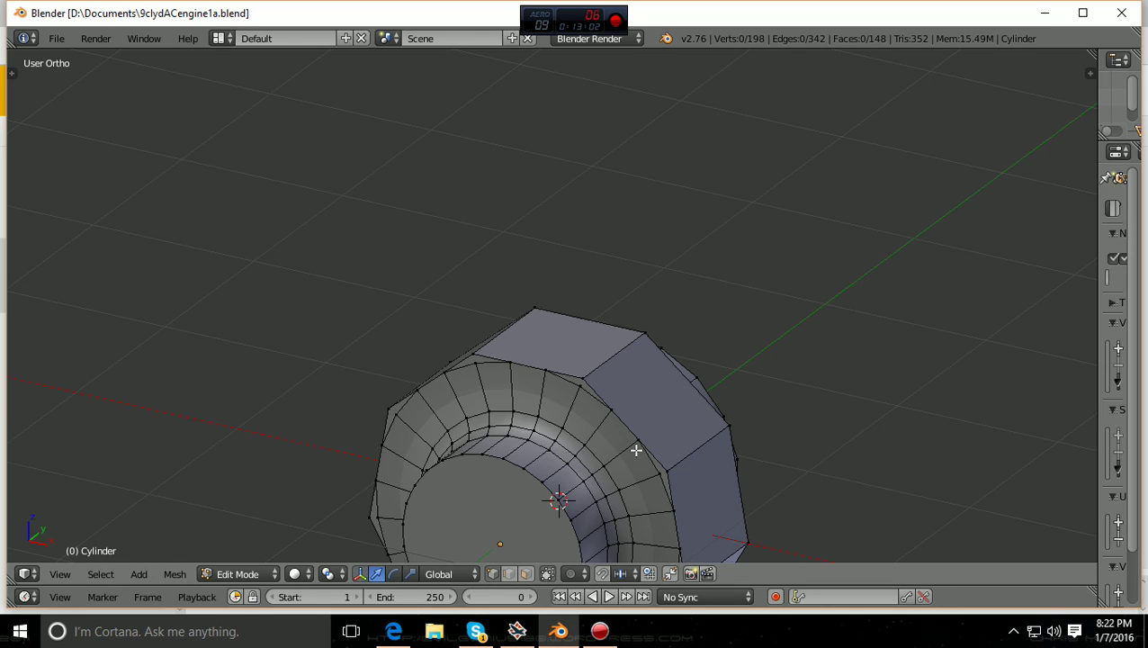
- Switch the engine core from Edit Mode to Object Mode, then return to the Step 01 slide
key(KP_2)
key(KP_2)
key(KP_2)
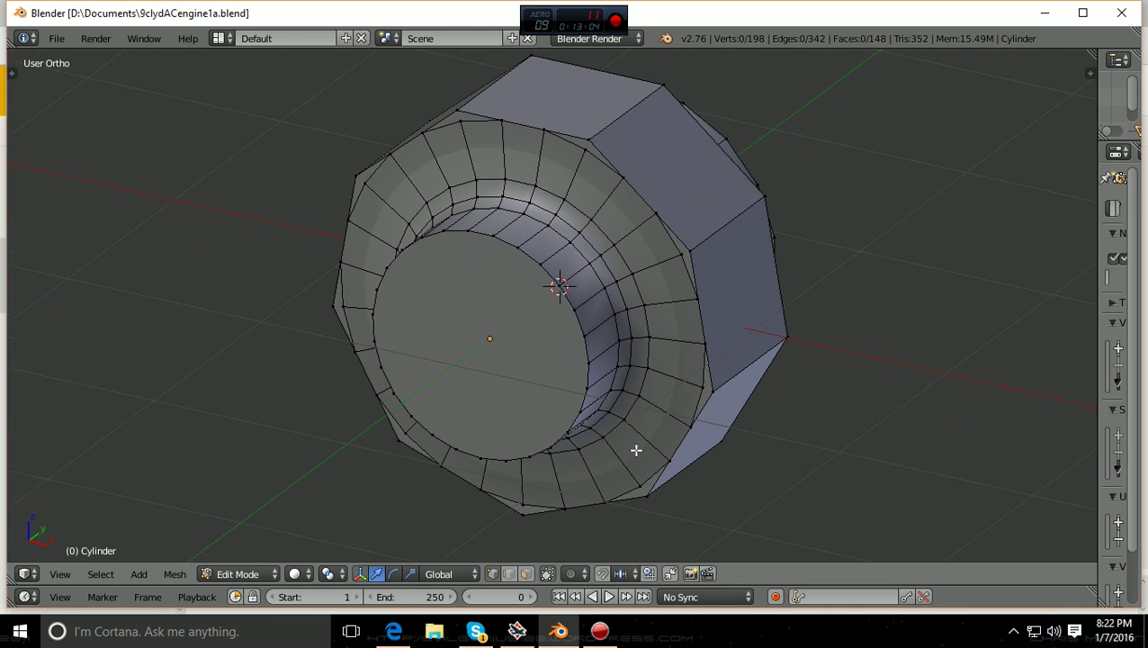
click(270, 573)
click(263, 558)
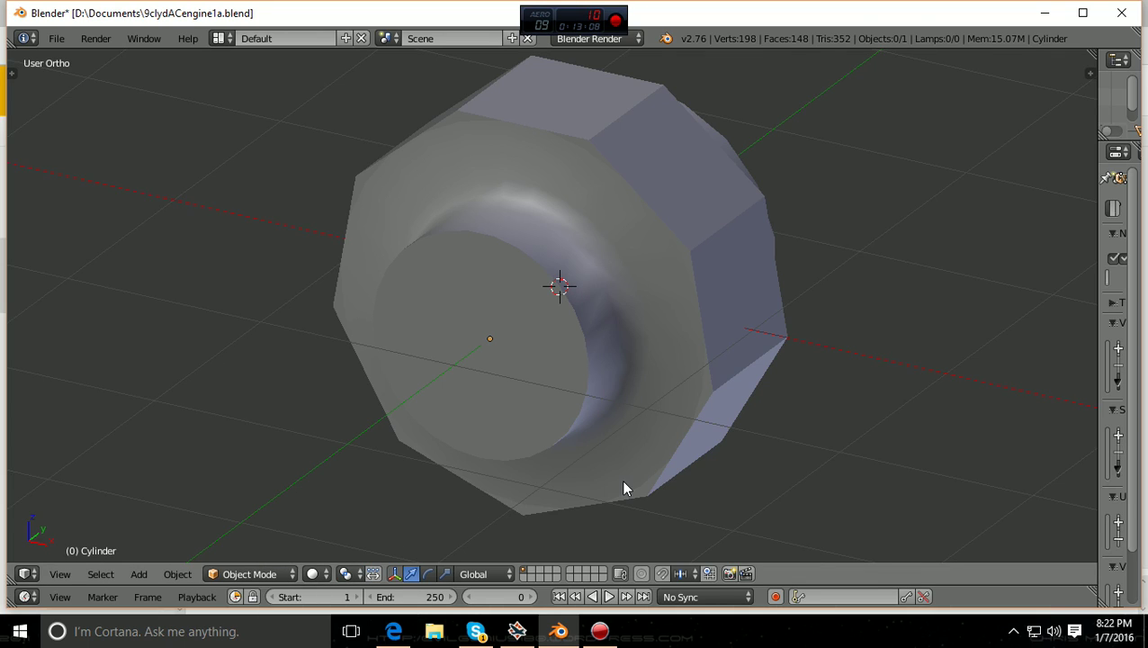
scroll(619, 481, down, 2)
mouse_move(562, 634)
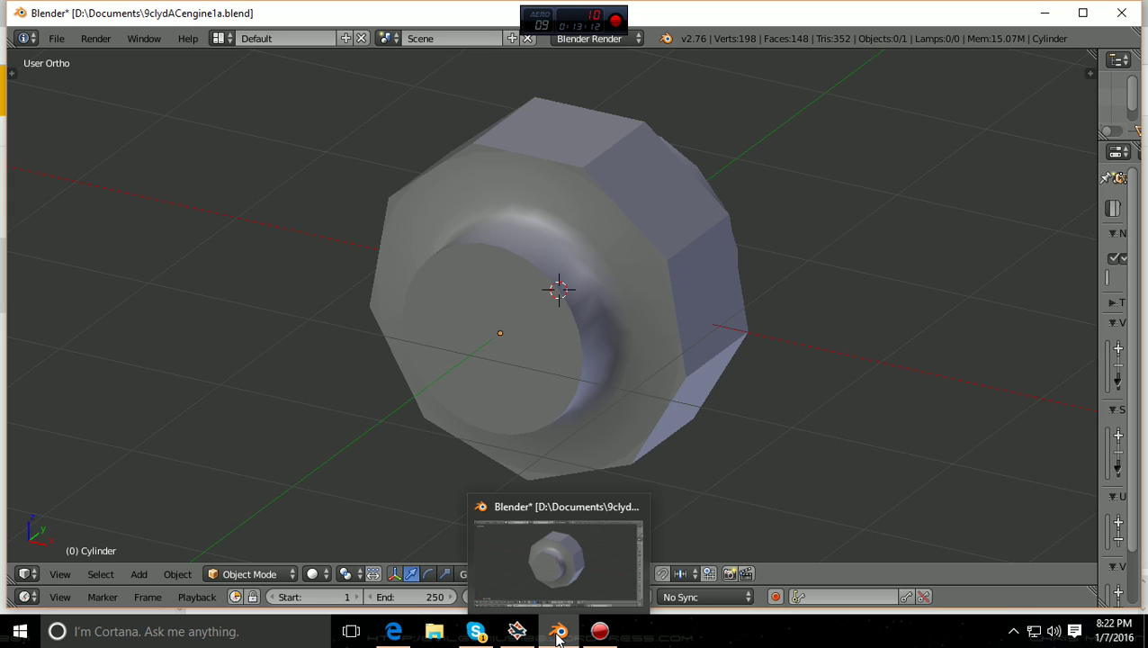
click(396, 630)
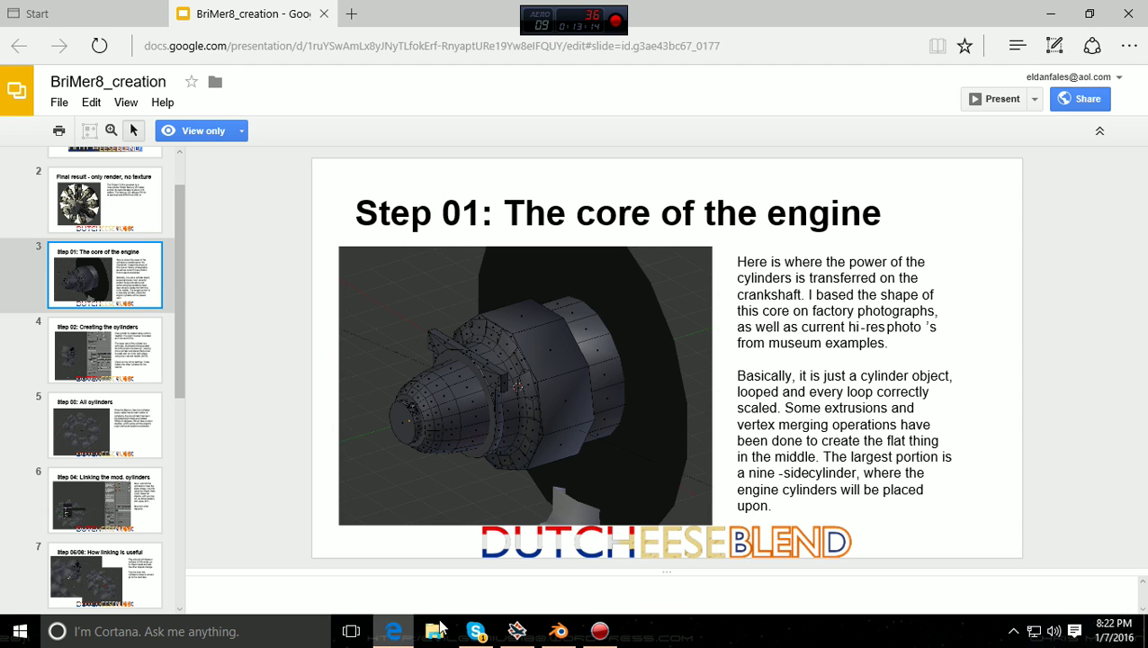
- Compare the Final result render with Step 01, then view the Blender core from the right
scroll(569, 511, up, 1)
scroll(576, 506, down, 1)
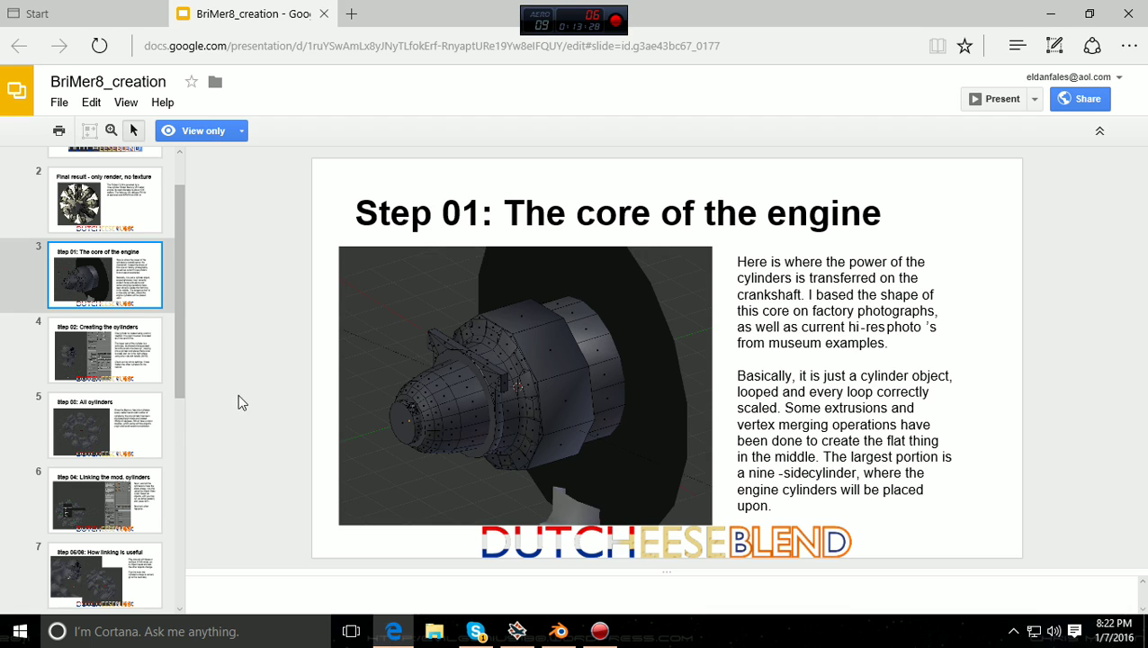
click(97, 198)
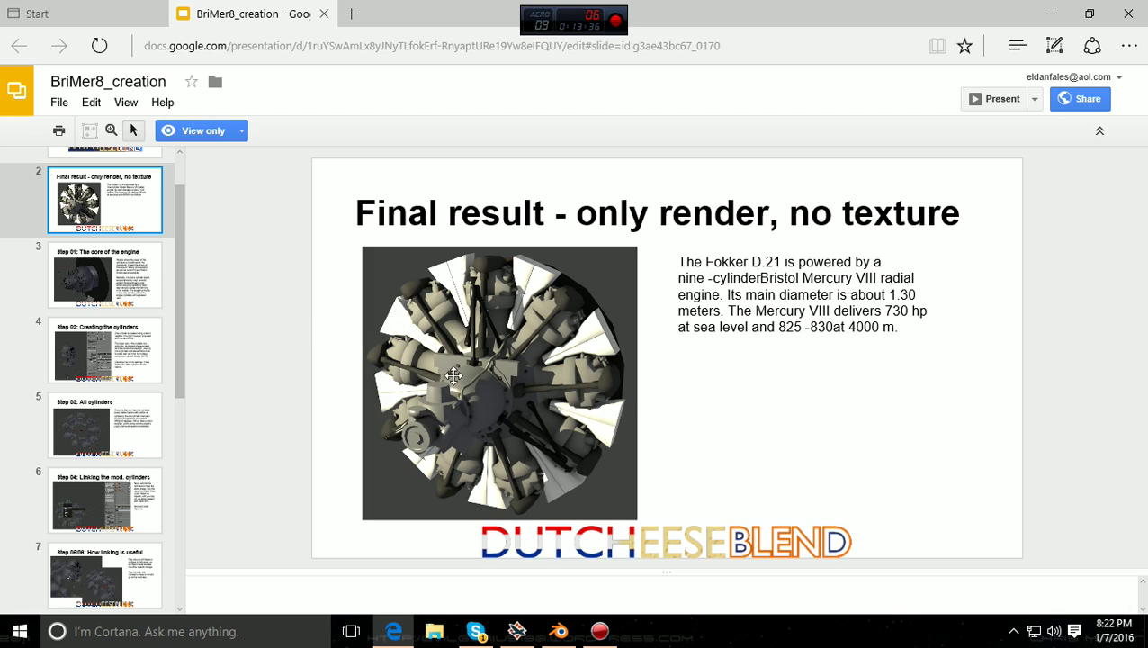
click(100, 264)
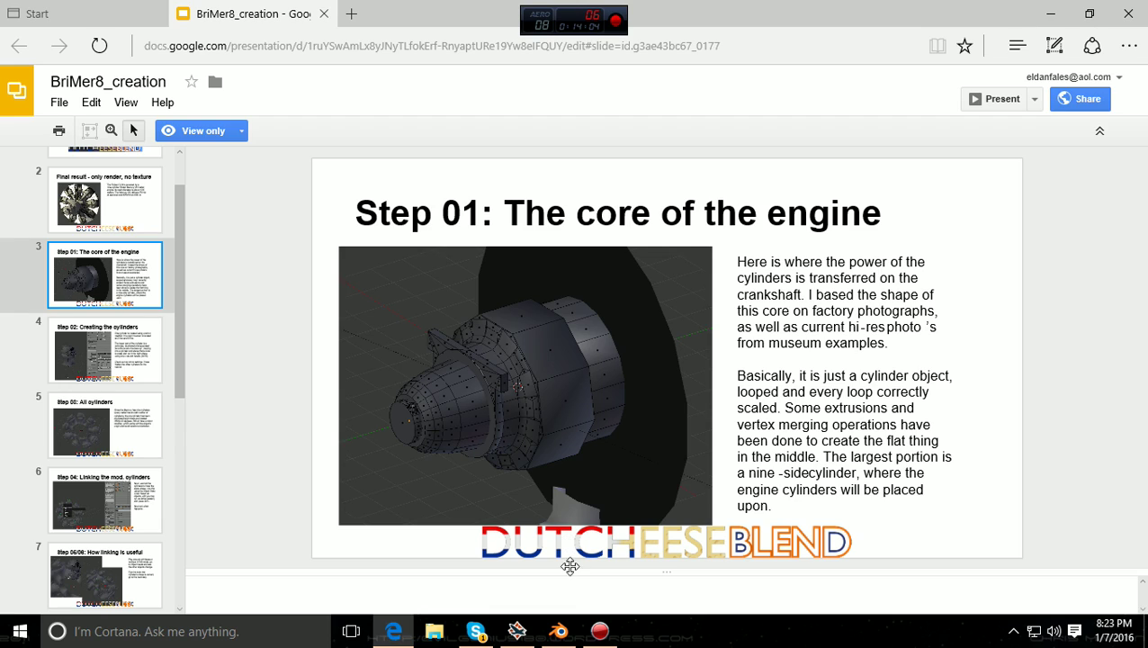
click(562, 630)
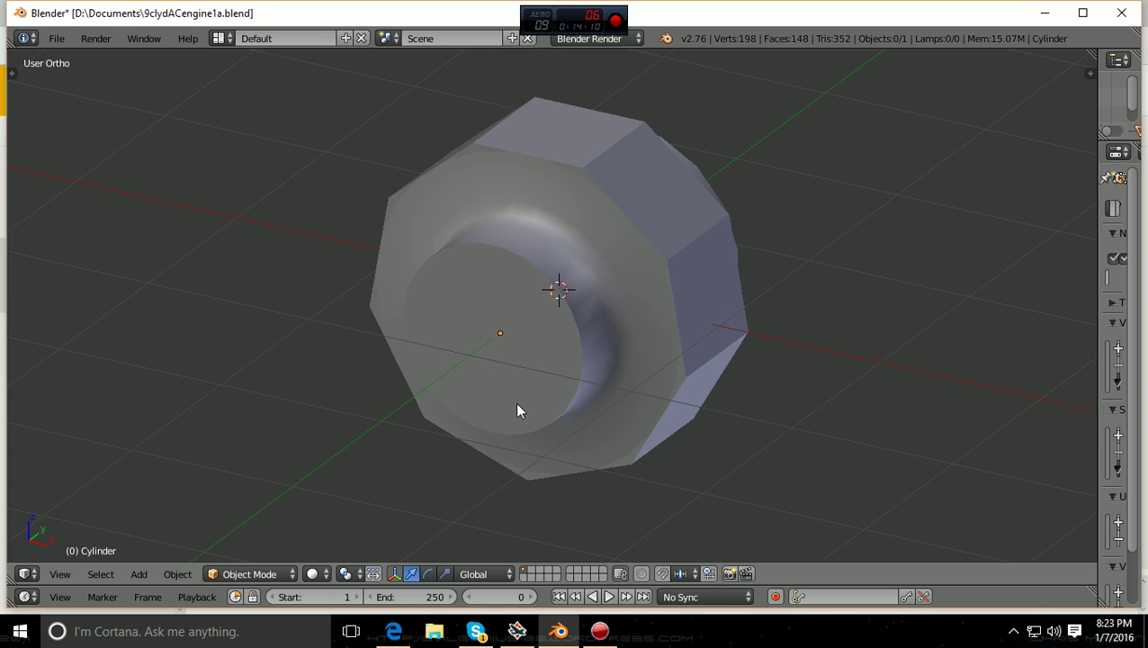
key(KP_3)
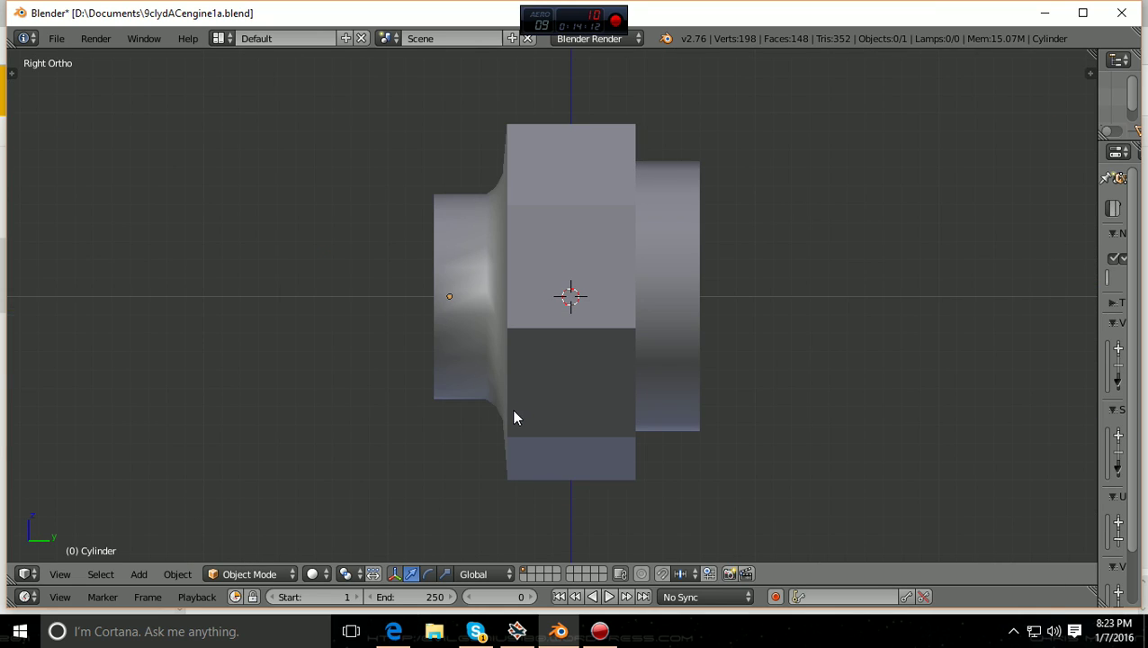
- Put the engine core into Edit Mode and orbit to a 3-D view
click(296, 574)
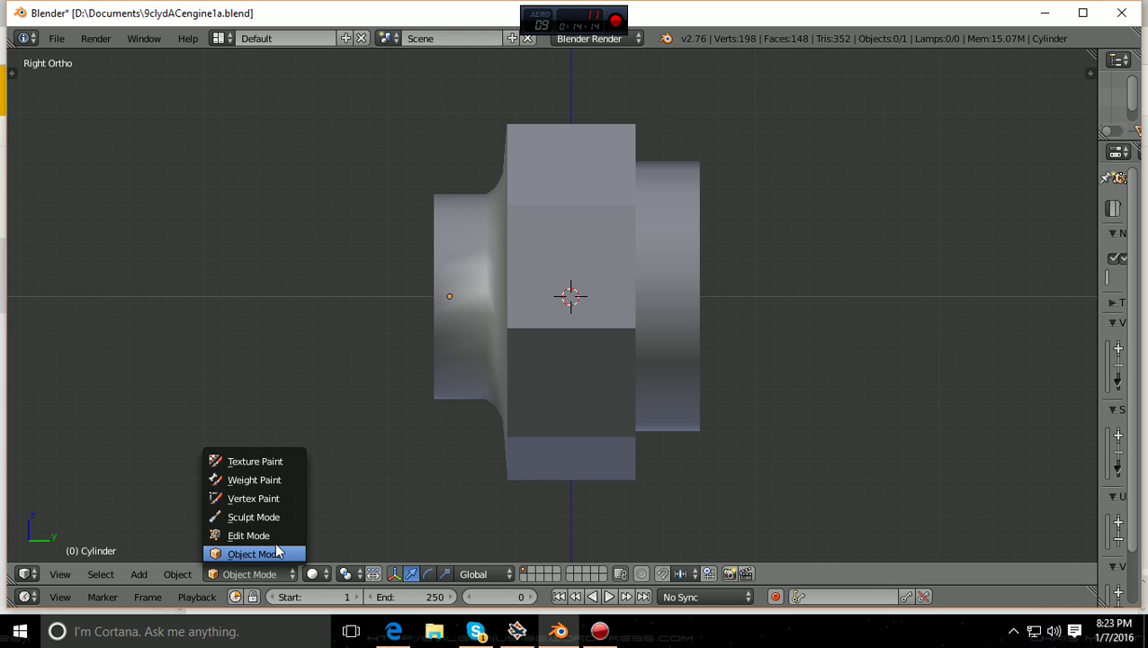
click(270, 533)
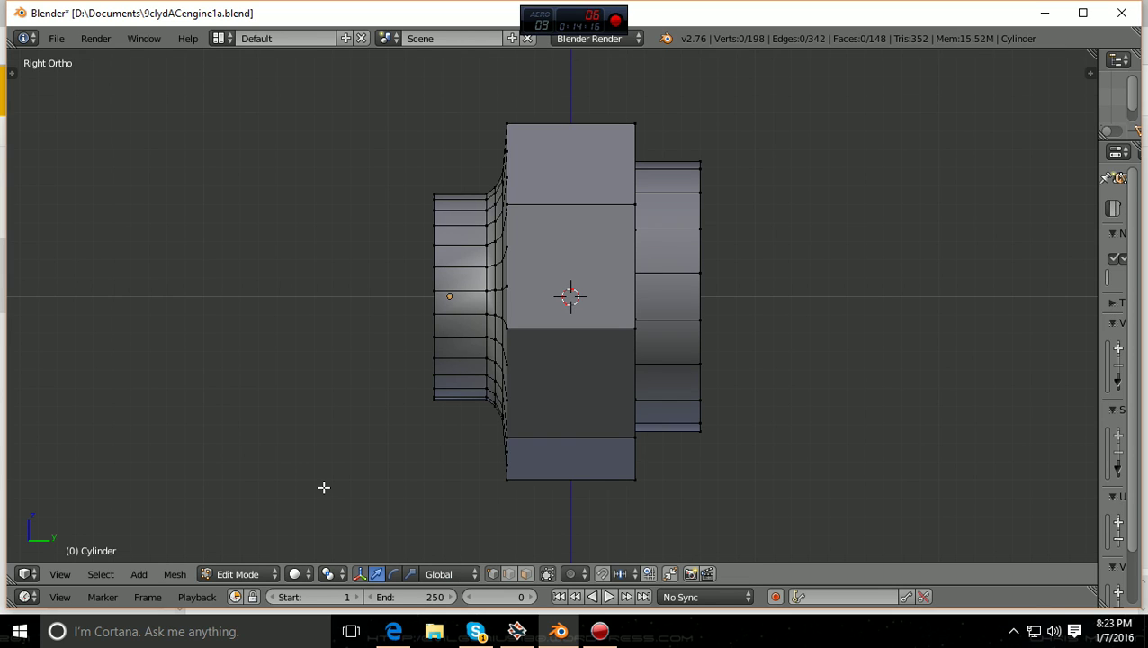
ctrl+scroll(328, 490, up, 4)
scroll(607, 474, up, 2)
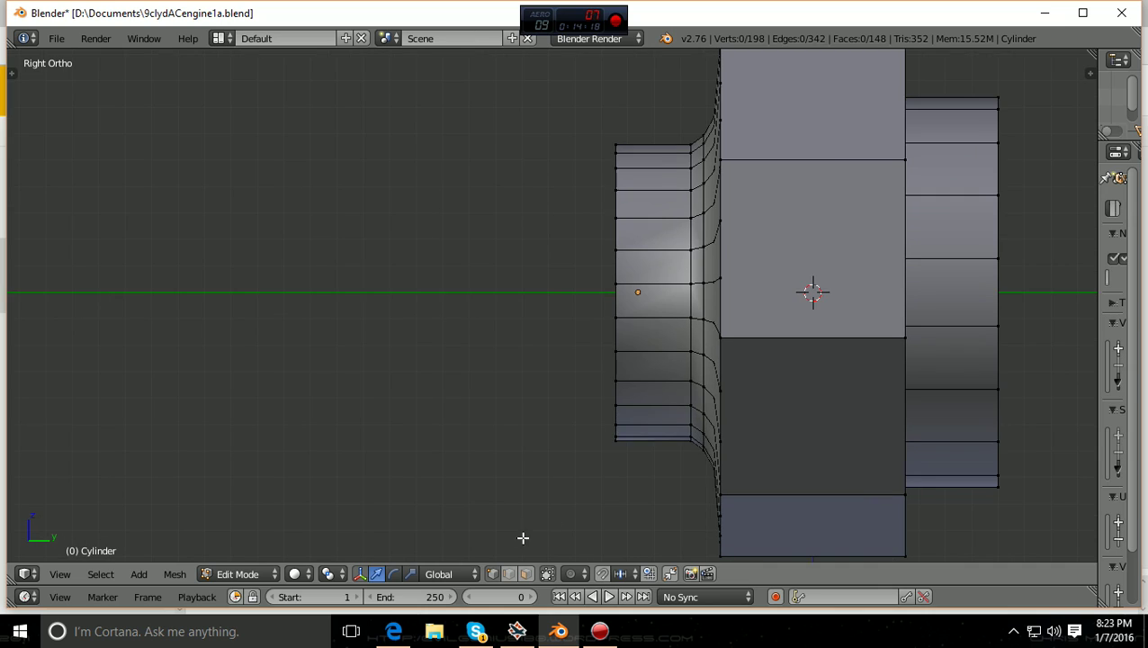
middle_drag(544, 517, 664, 382)
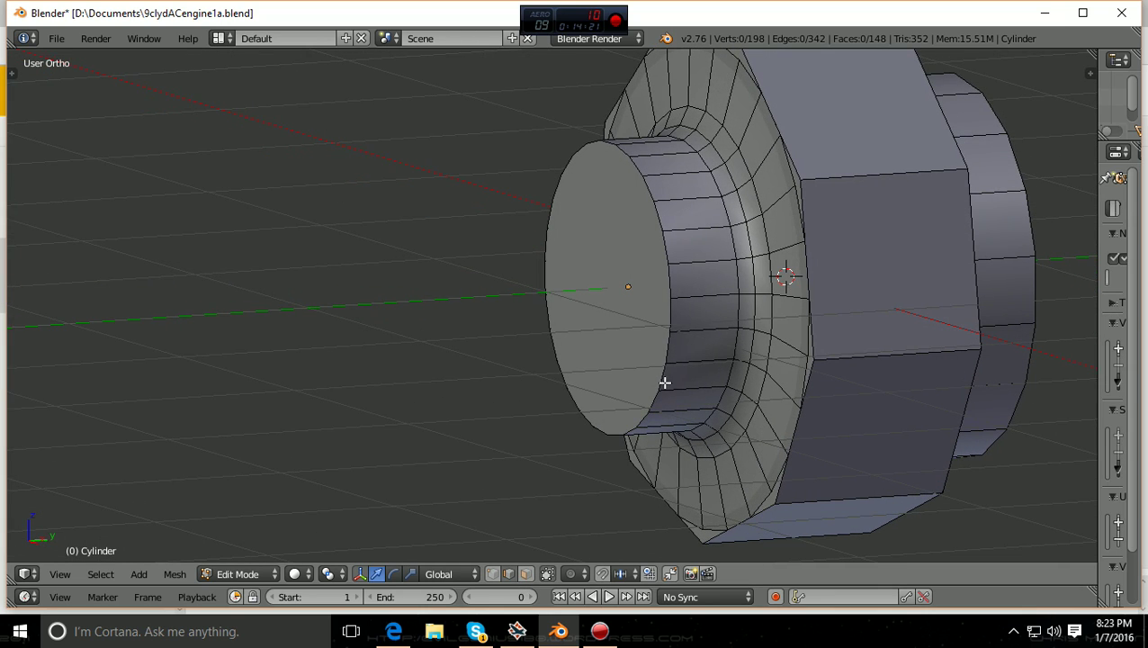
- Select the front end cap of the nose cylinder
right_click(669, 316)
middle_drag(617, 384, 589, 351)
scroll(621, 343, down, 2)
scroll(590, 351, up, 3)
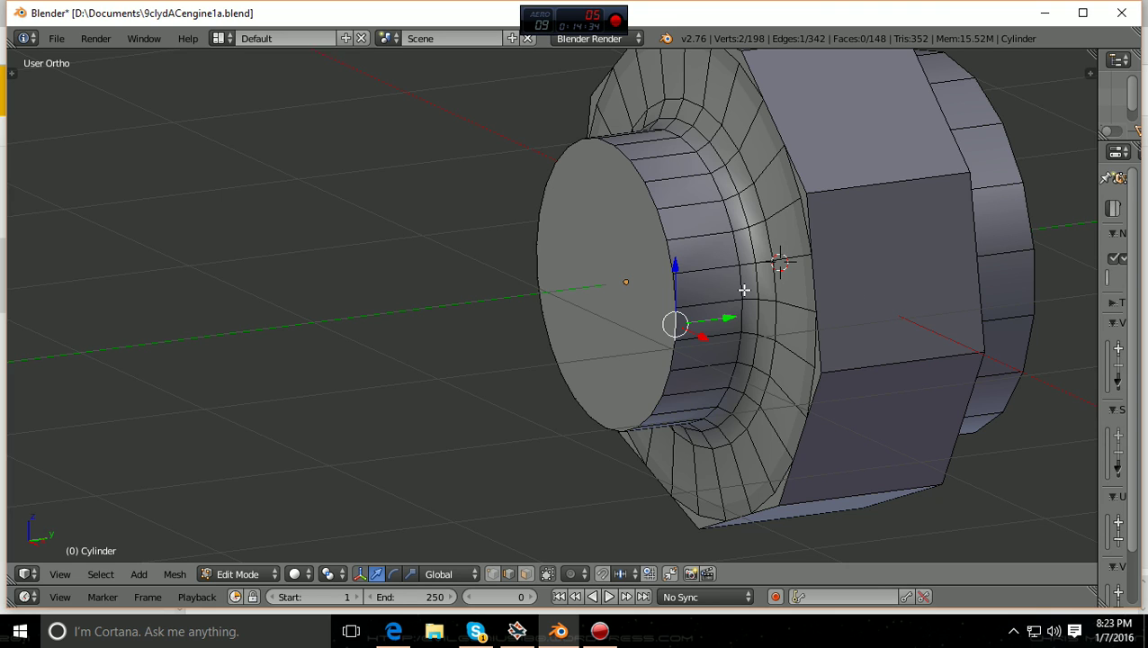
scroll(884, 266, down, 1)
middle_drag(884, 266, 835, 297)
scroll(834, 295, up, 2)
scroll(834, 295, down, 1)
scroll(833, 294, up, 1)
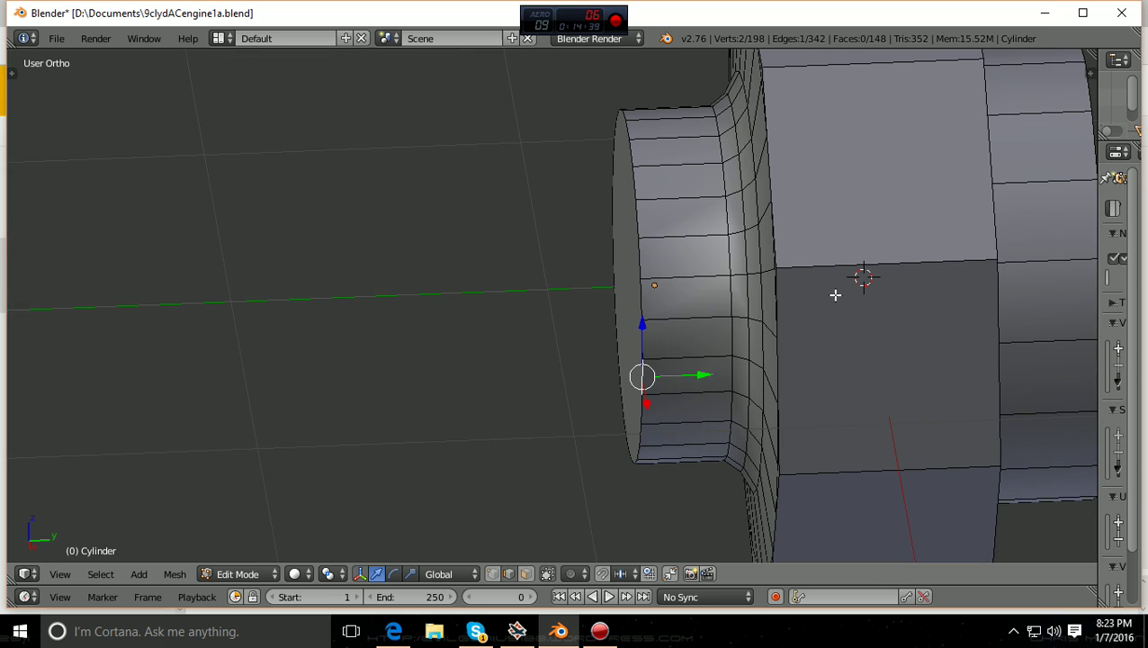
alt+right_click(638, 259)
middle_drag(640, 270, 684, 378)
- Cycle face, edge and vertex select modes and view the nose in Right Ortho
click(526, 574)
click(509, 574)
click(492, 574)
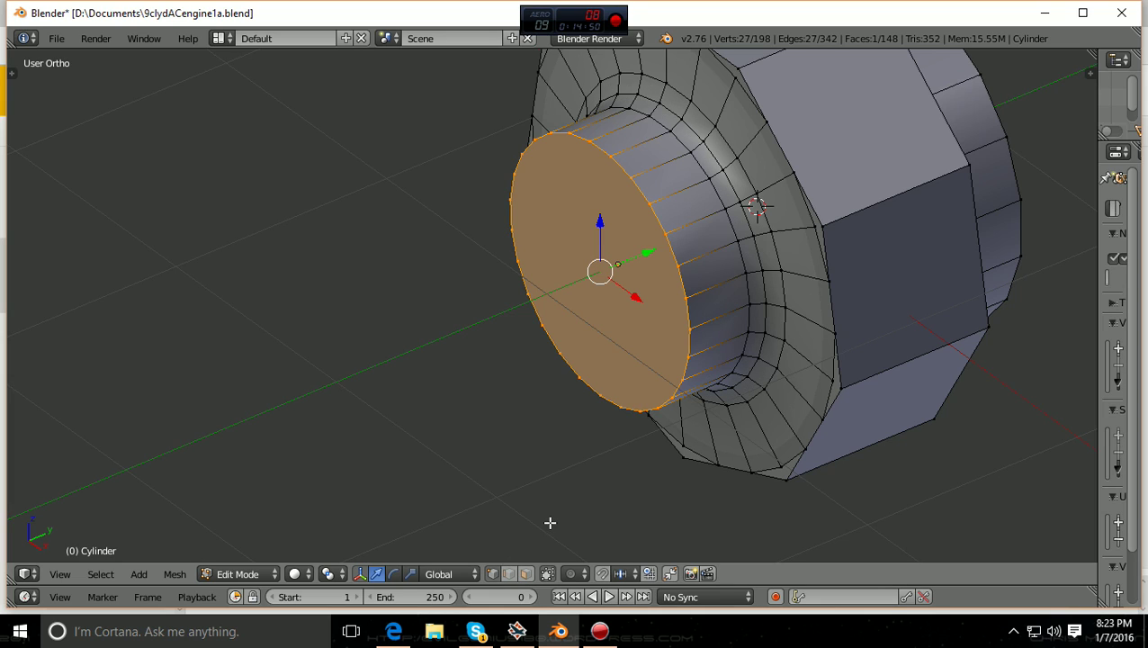
scroll(551, 523, down, 1)
key(KP_3)
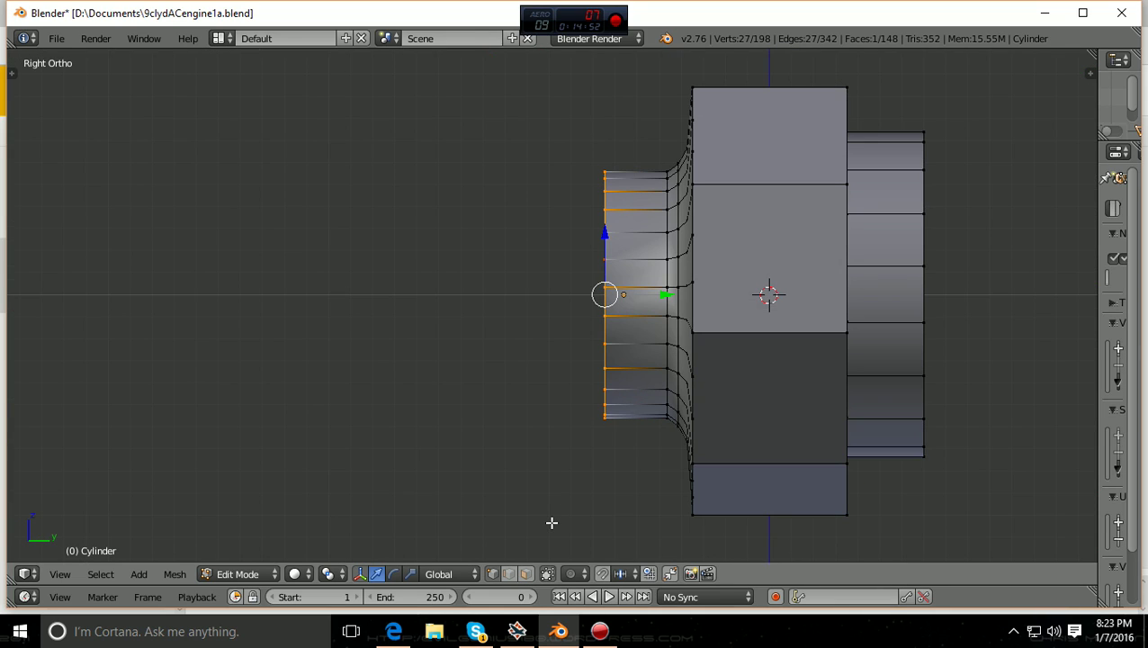
scroll(552, 522, up, 1)
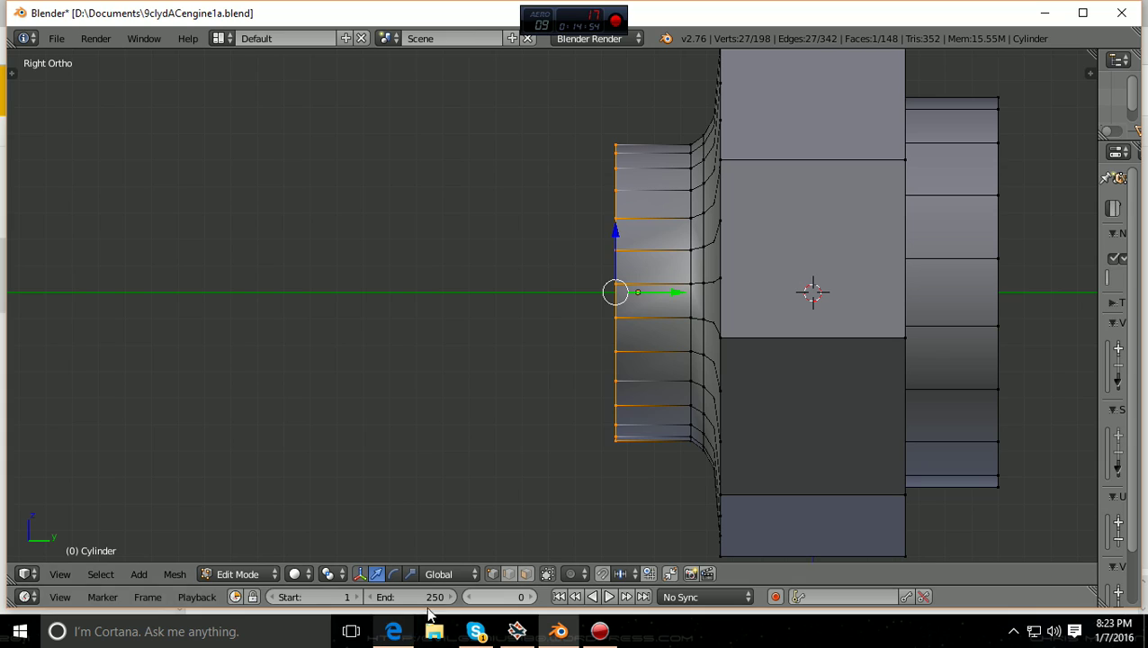
click(394, 633)
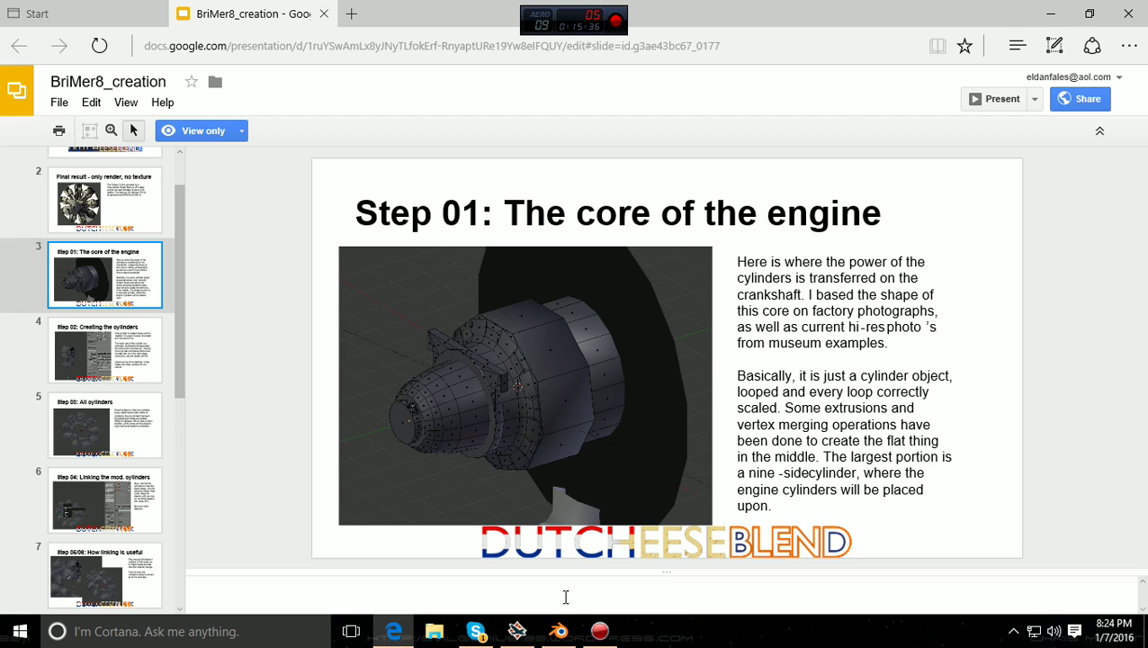
click(558, 631)
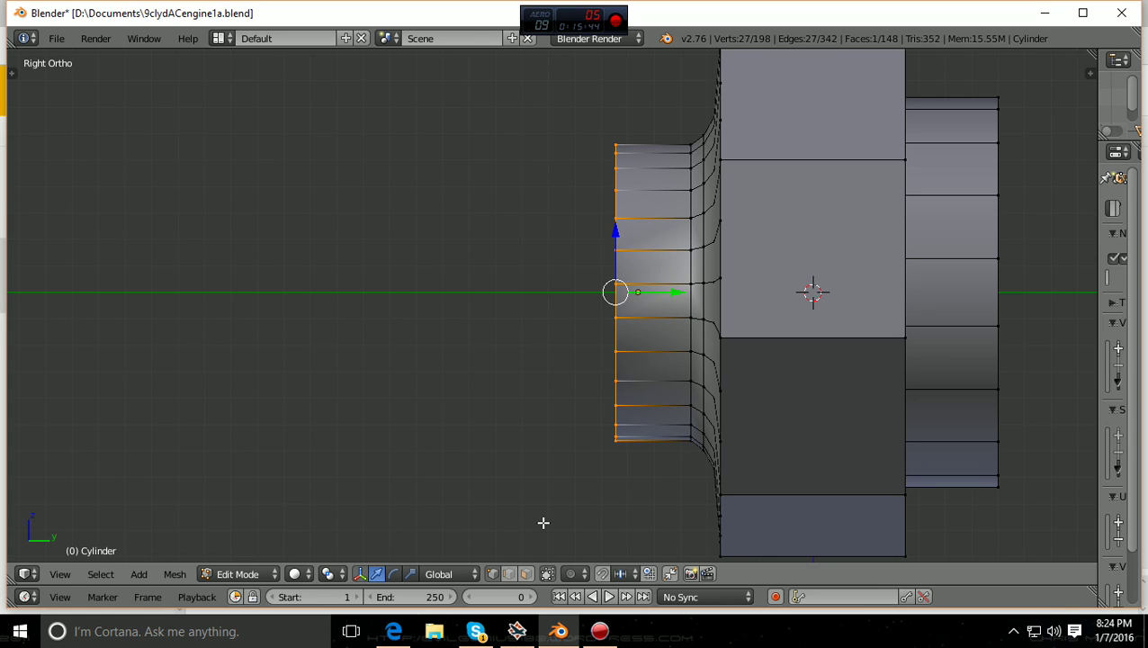
- Extrude the front cap in place and scale it by about 1.2255 into a wider rim
key(KP_1)
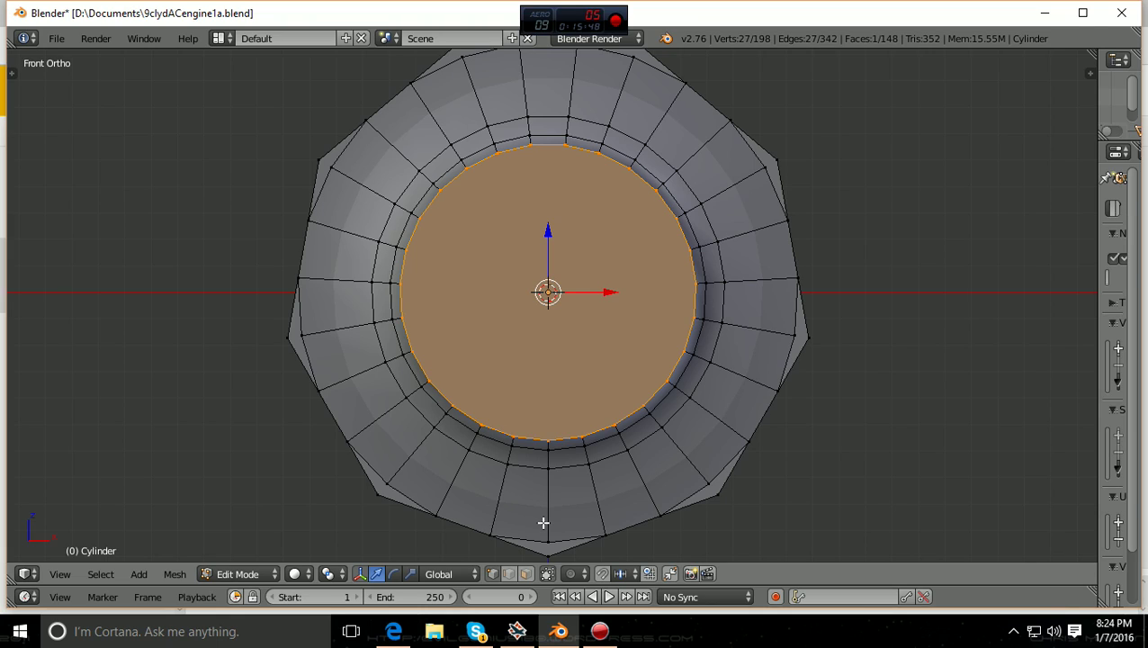
key(e)
key(s)
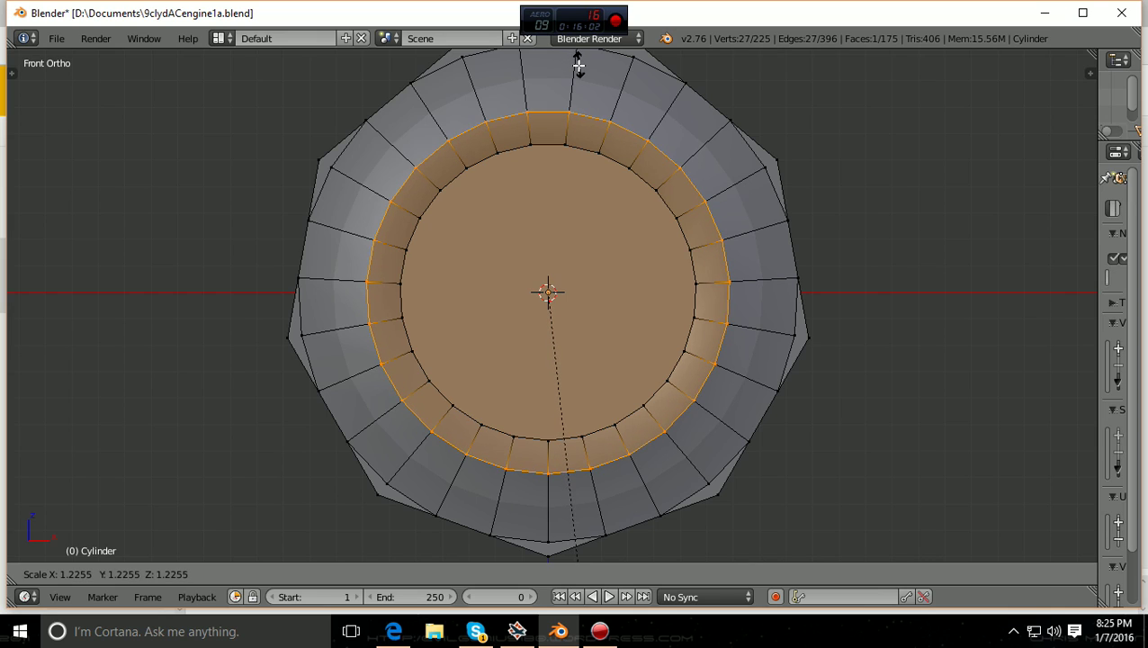
click(580, 67)
scroll(576, 68, down, 1)
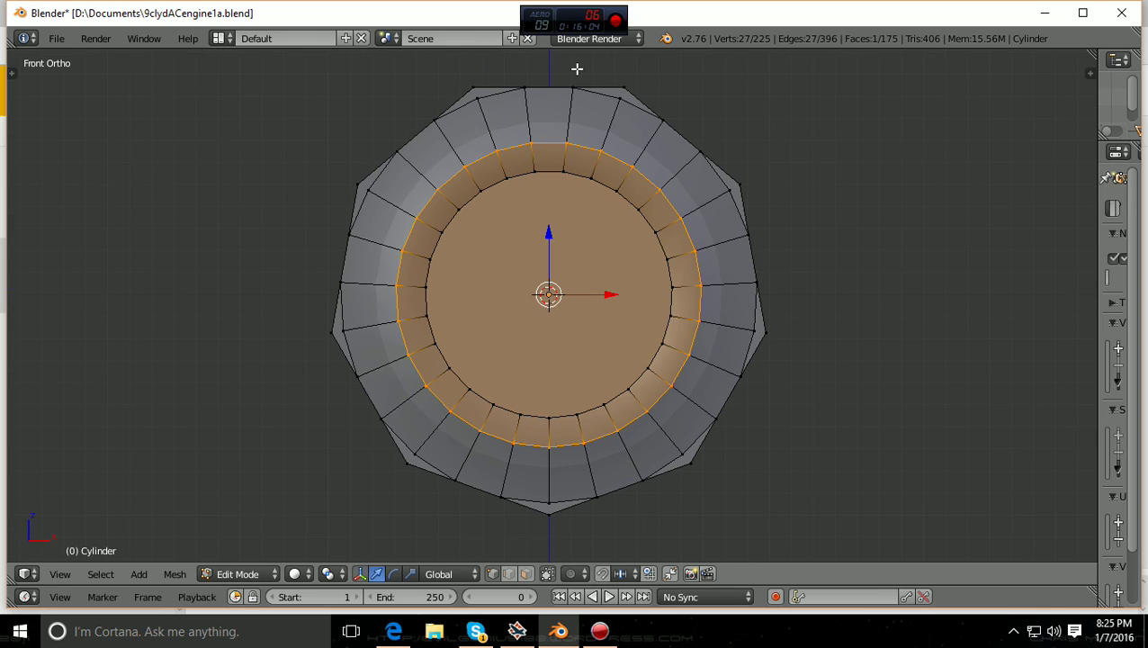
key(KP_3)
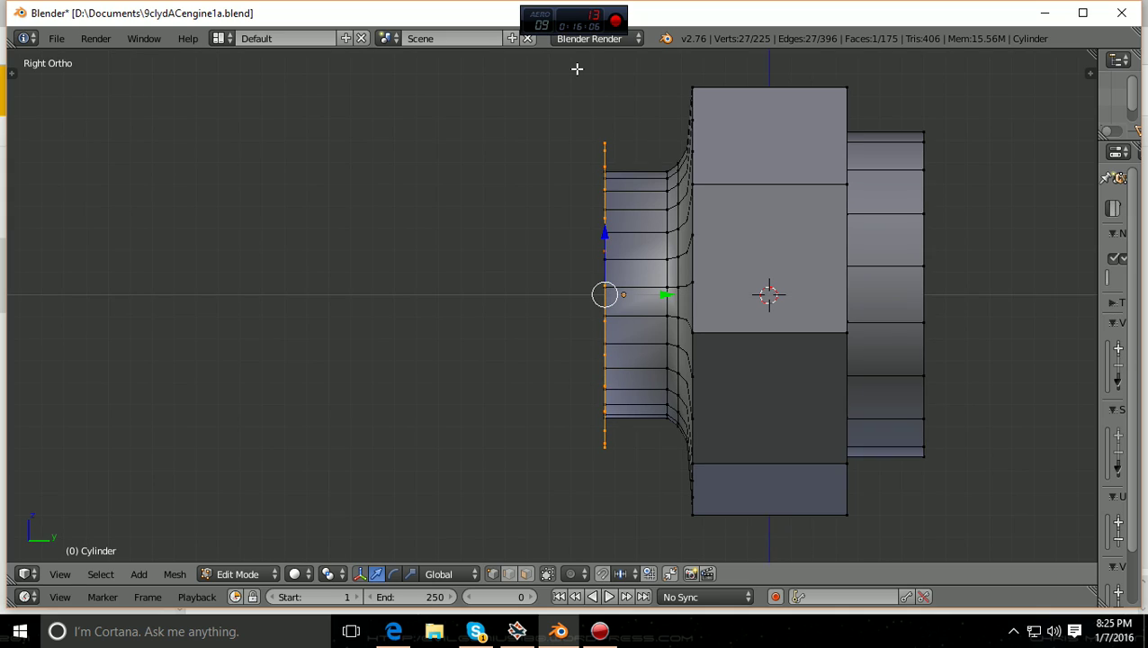
scroll(576, 69, up, 2)
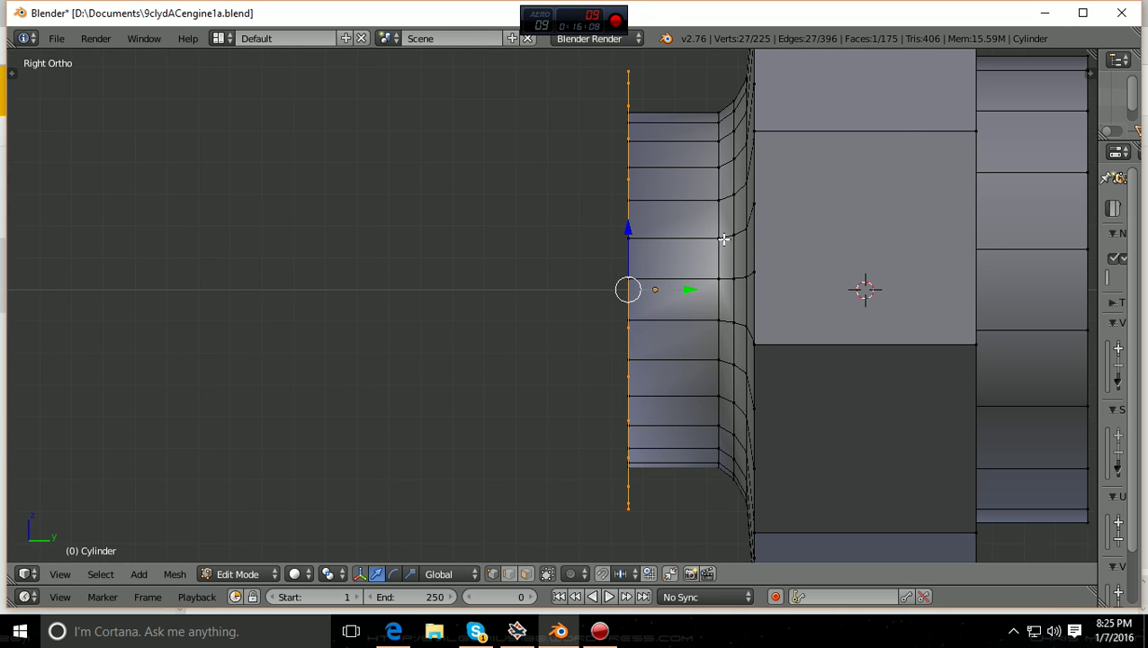
scroll(724, 238, down, 1)
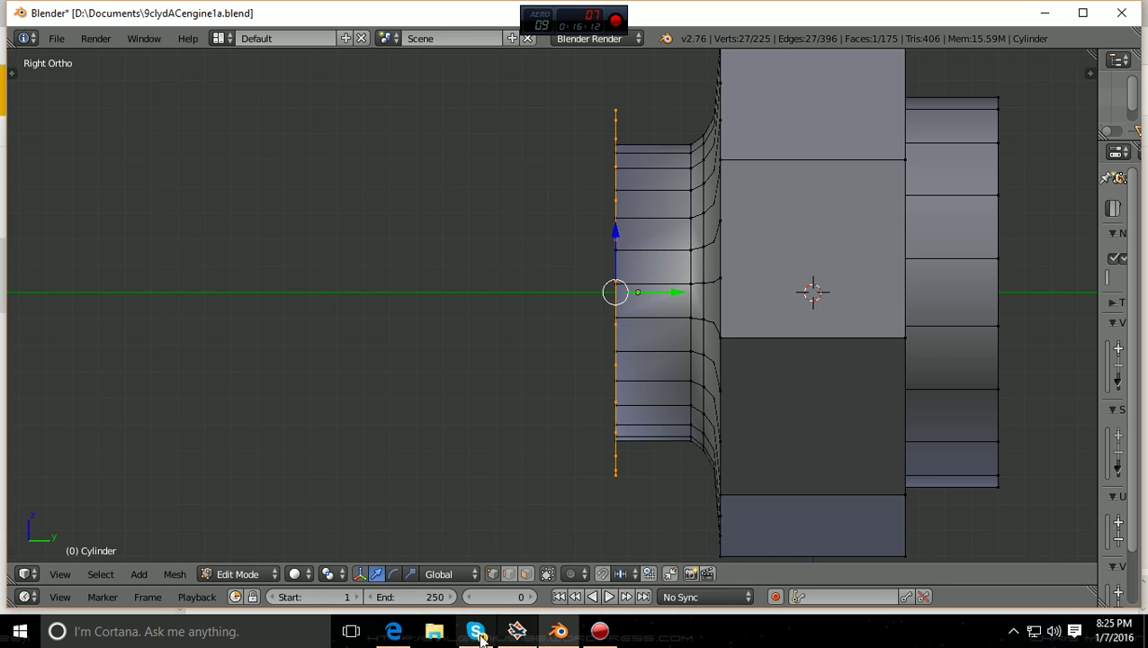
click(394, 632)
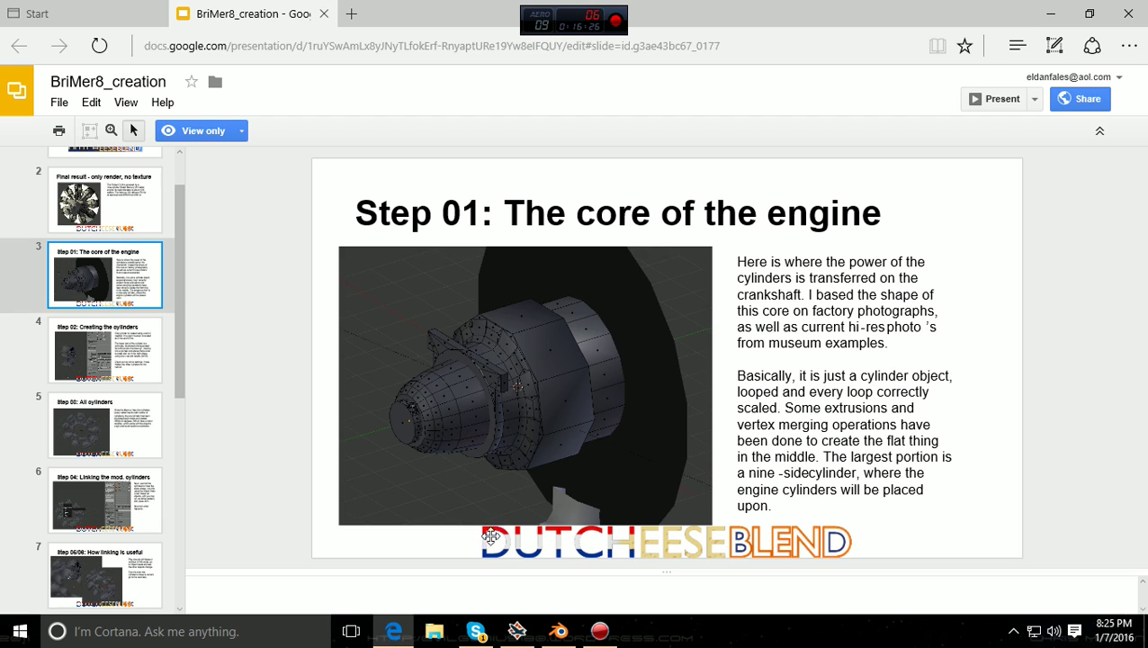
mouse_move(500, 641)
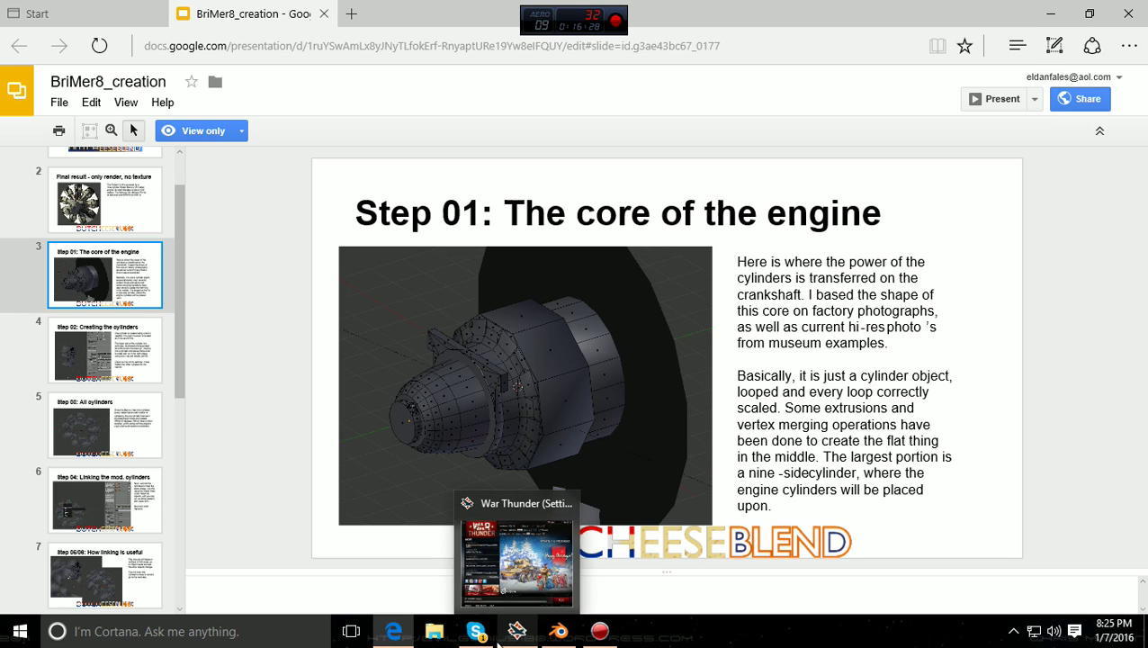
click(557, 630)
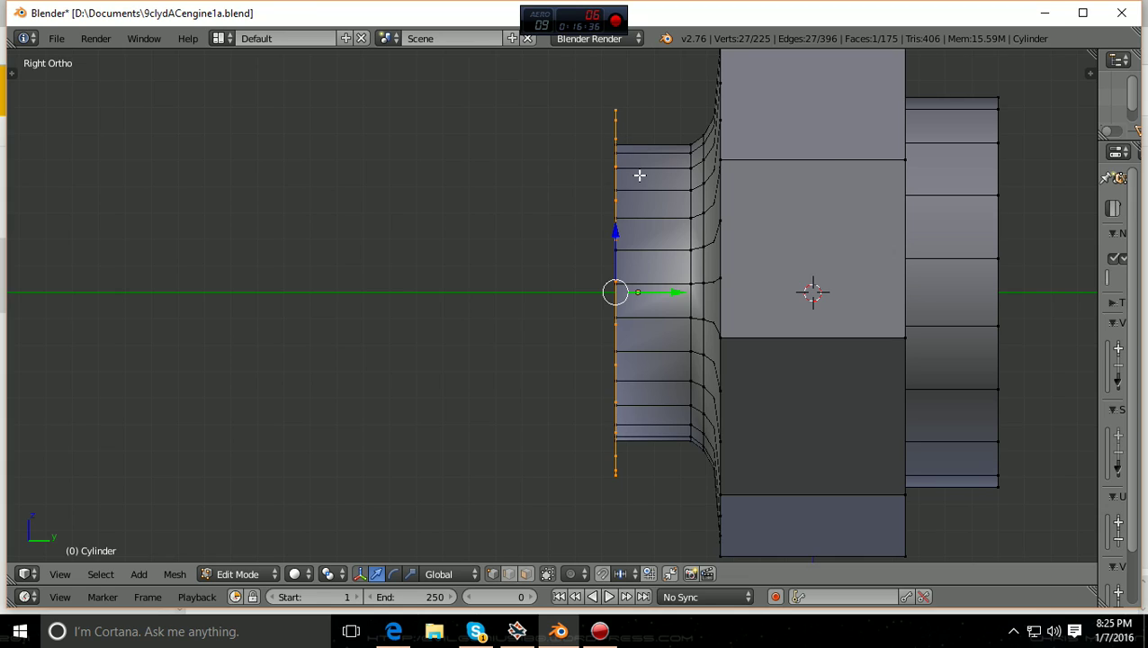
- Shrink the front rim to about 0.9462 in Front view
key(KP_1)
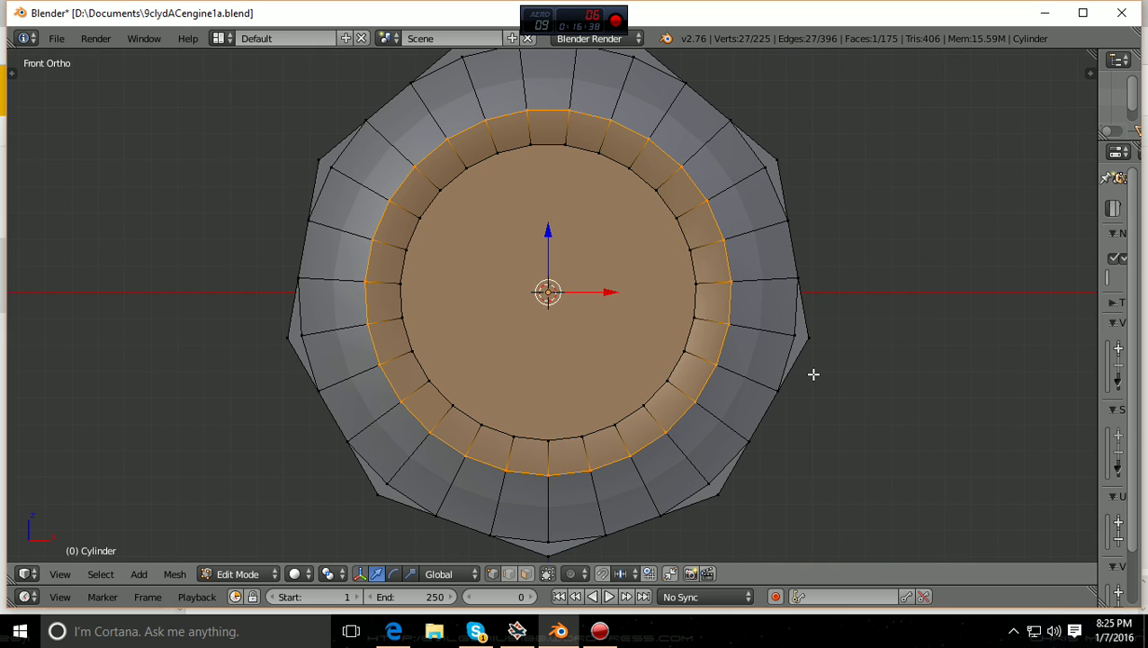
key(s)
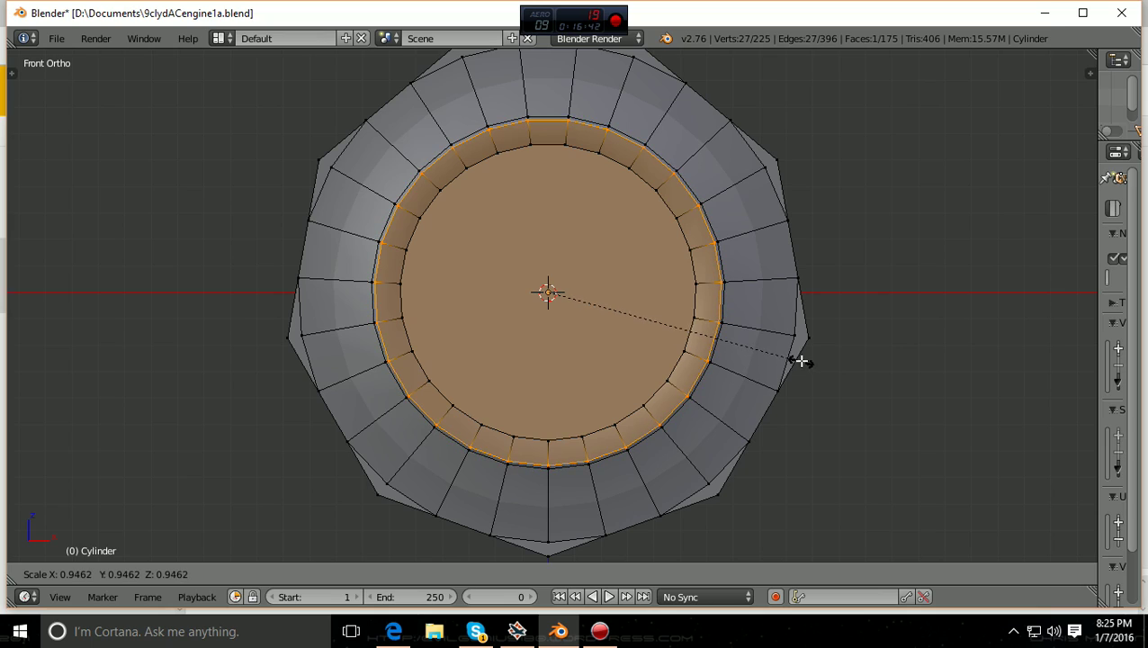
click(799, 359)
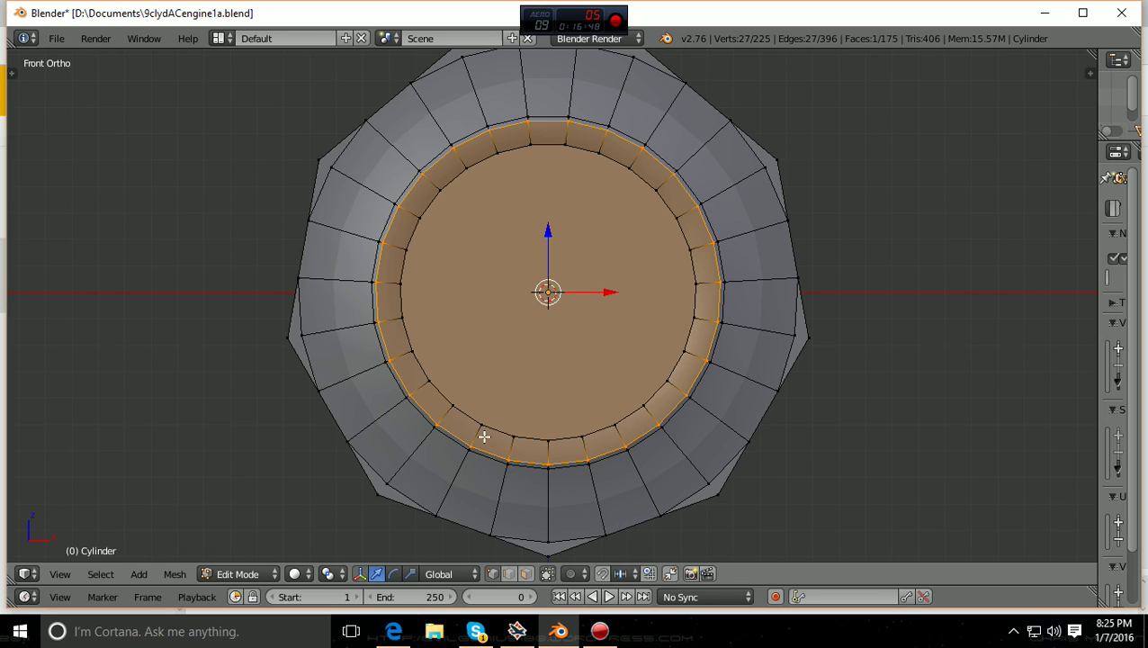
key(KP_3)
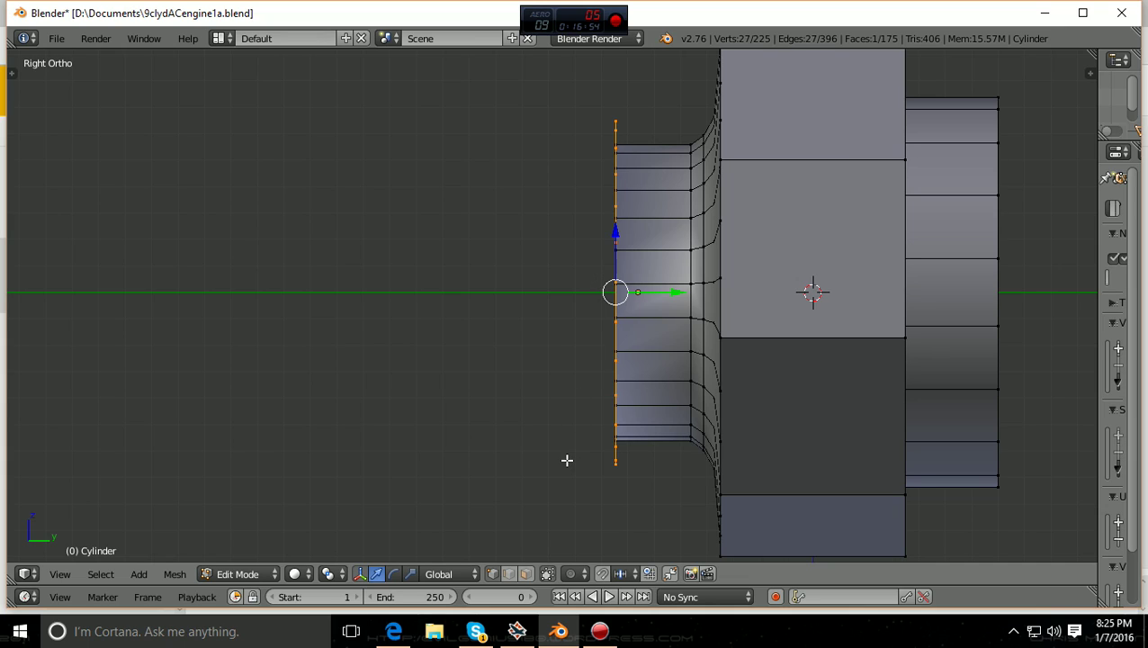
- Box-select the front vertex column in wireframe and scale it to about 0.9668
key(b)
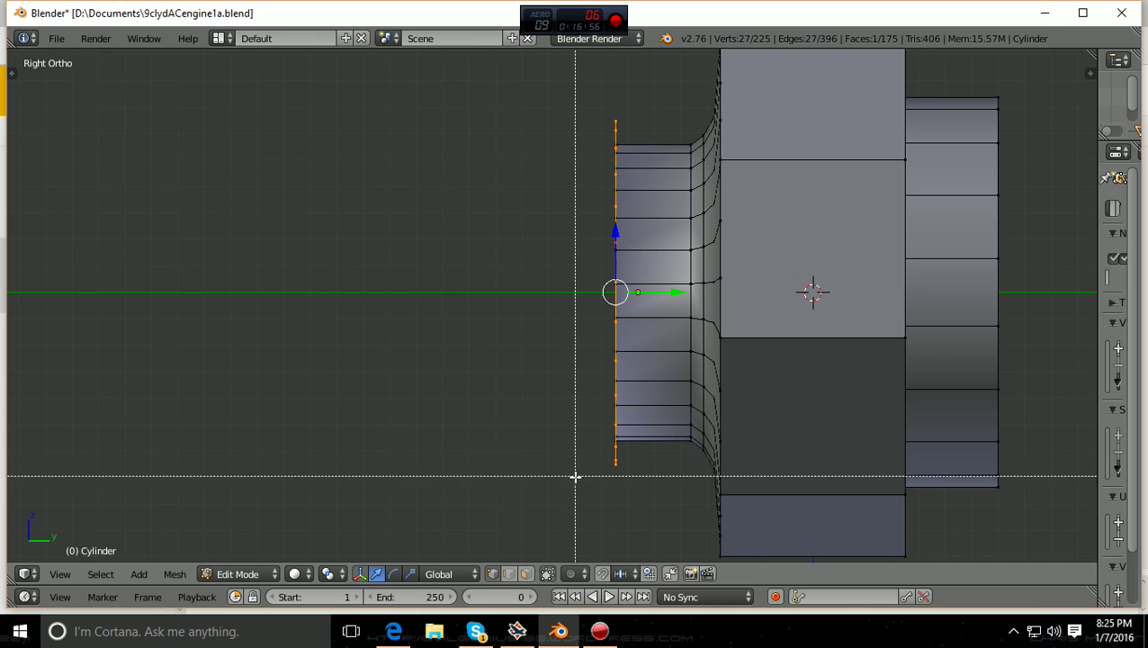
key(Escape)
key(z)
key(b)
drag(573, 500, 627, 101)
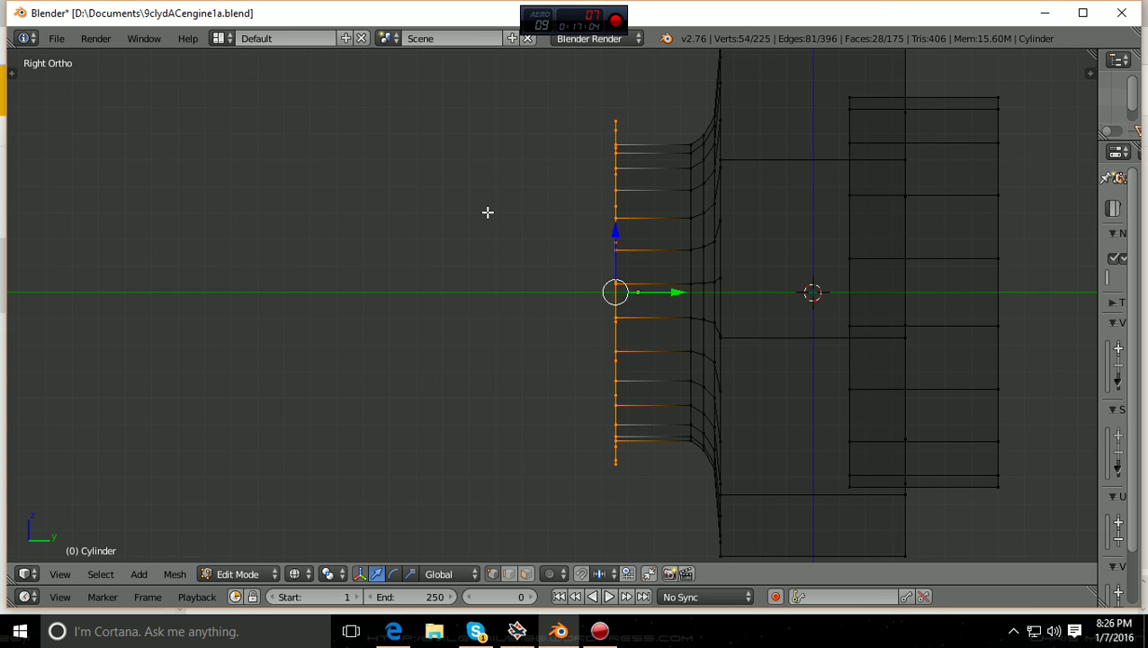
key(s)
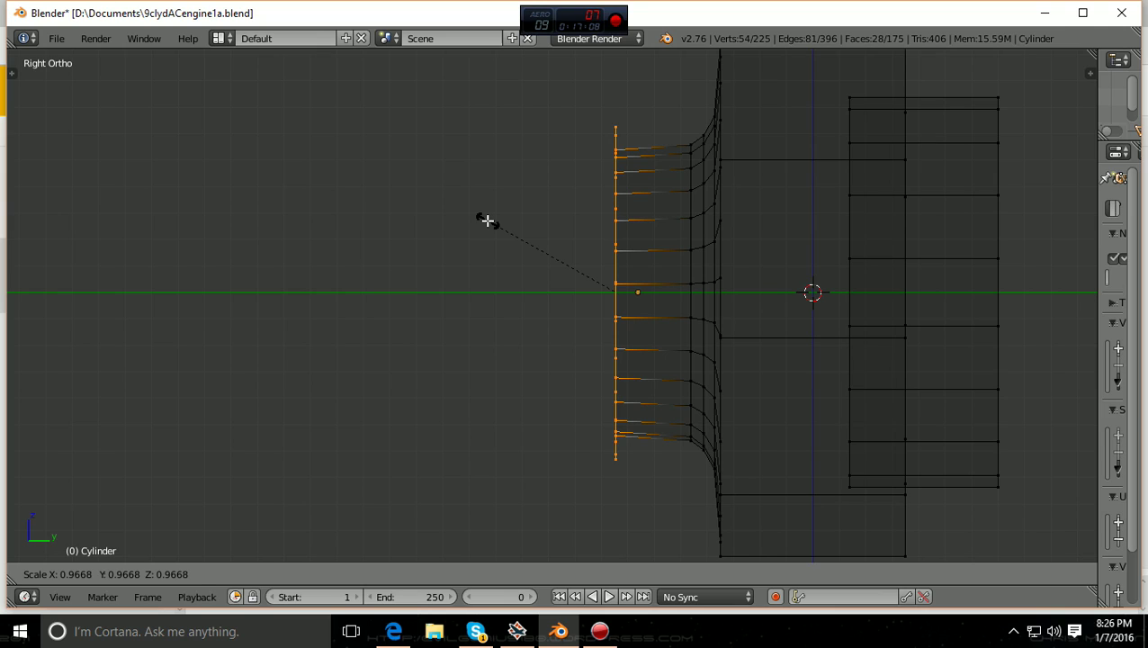
click(489, 222)
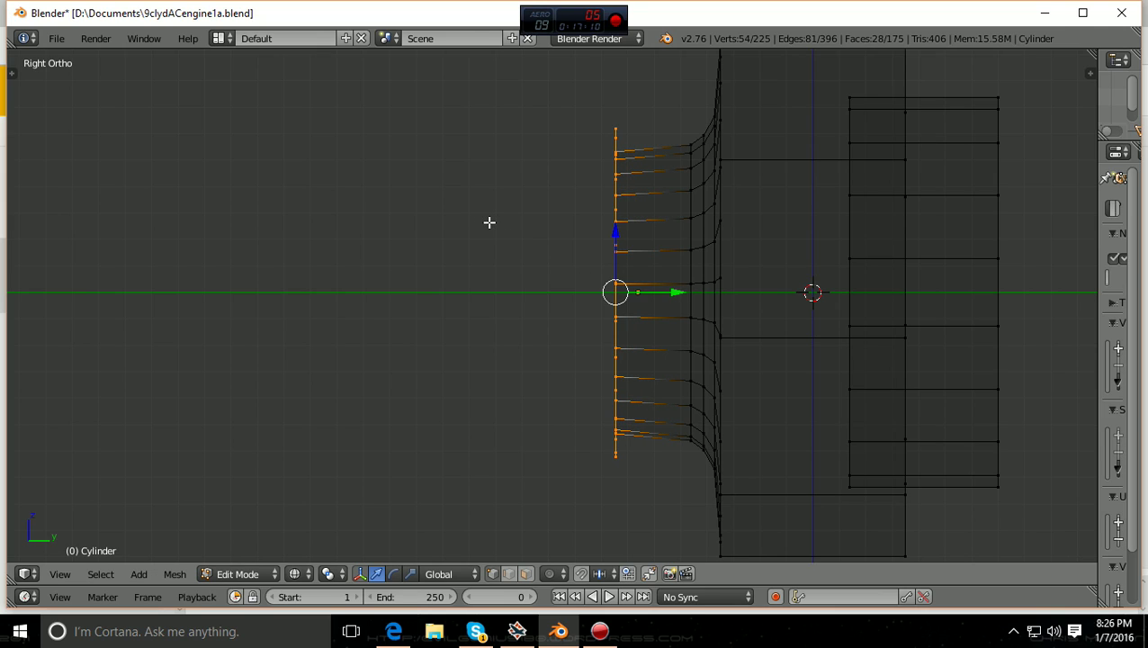
key(z)
- Orbit around the nose and deselect everything to inspect the finished rim
mouse_move(489, 222)
middle_down()
mouse_move(494, 236)
mouse_move(674, 252)
mouse_move(662, 359)
mouse_move(556, 174)
mouse_move(539, 253)
middle_up()
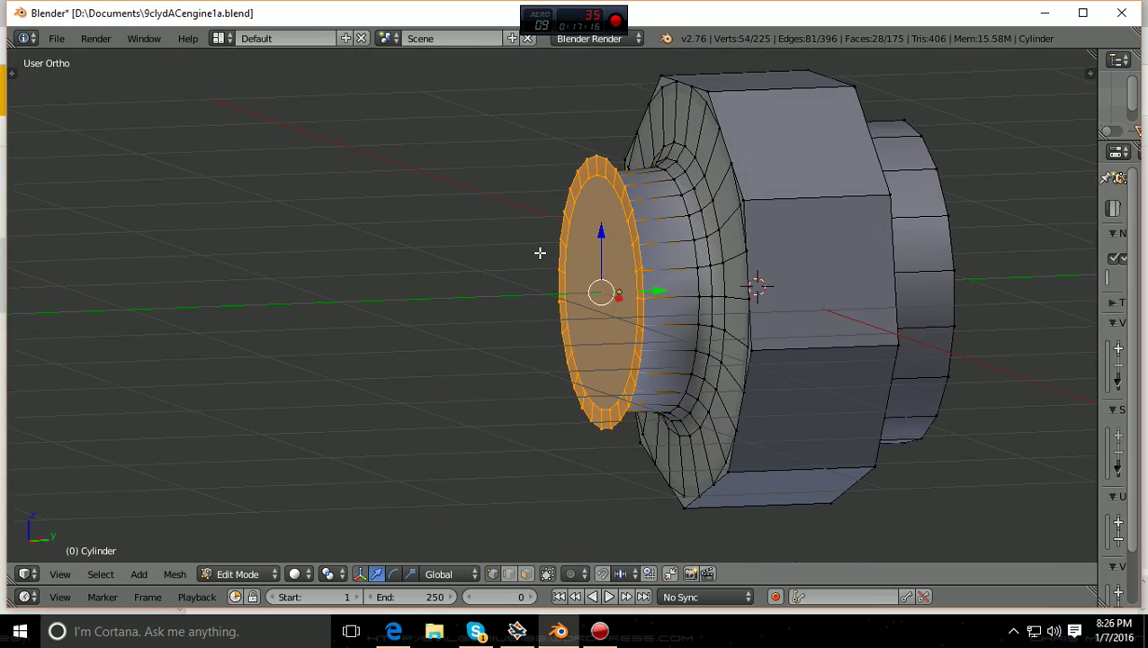
middle_drag(584, 245, 622, 269)
key(KP_4)
key(KP_6)
key(KP_4)
key(KP_3)
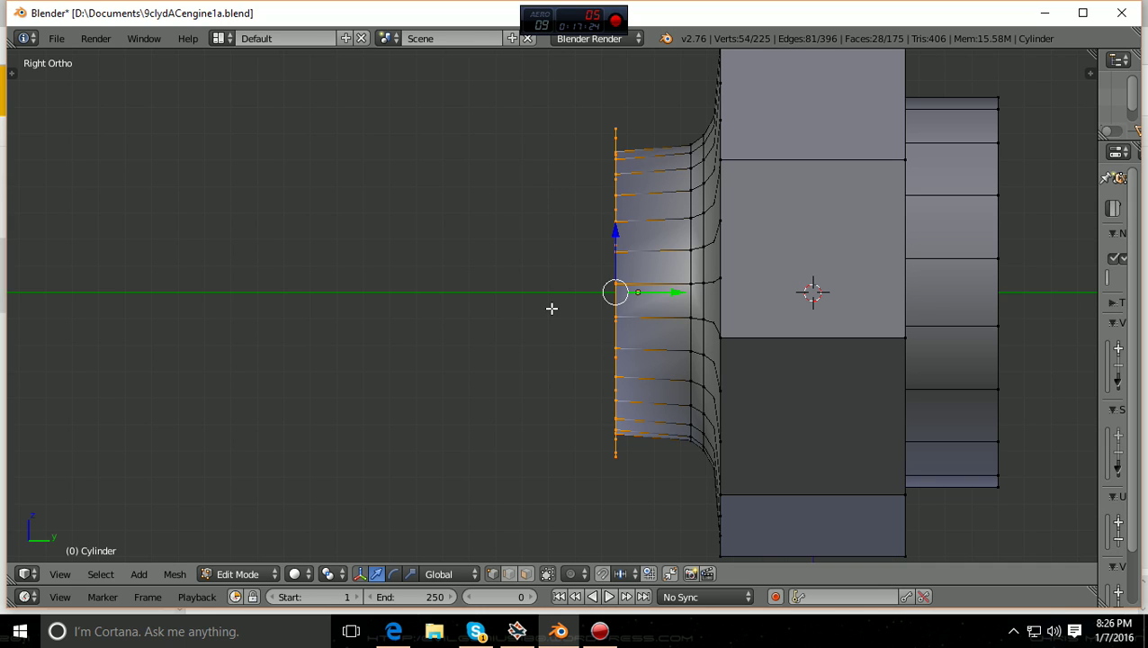
middle_drag(552, 308, 628, 330)
key(a)
scroll(627, 330, up, 4)
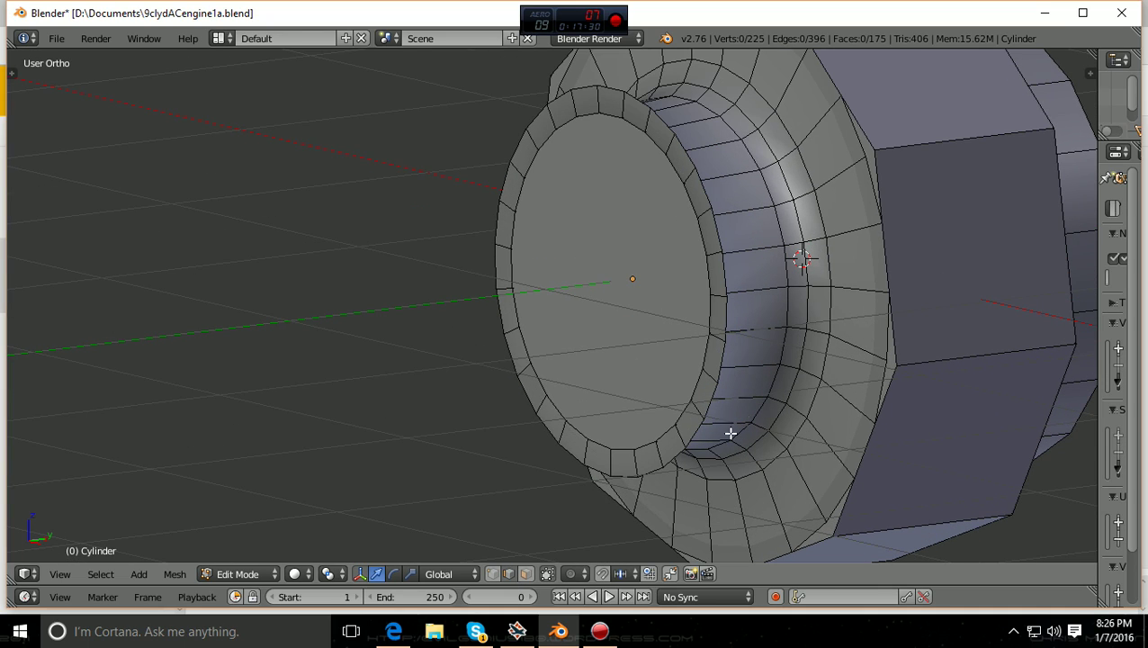
- Select the front cap face and extrude it about 0.085 forward along global Y
alt+right_click(725, 279)
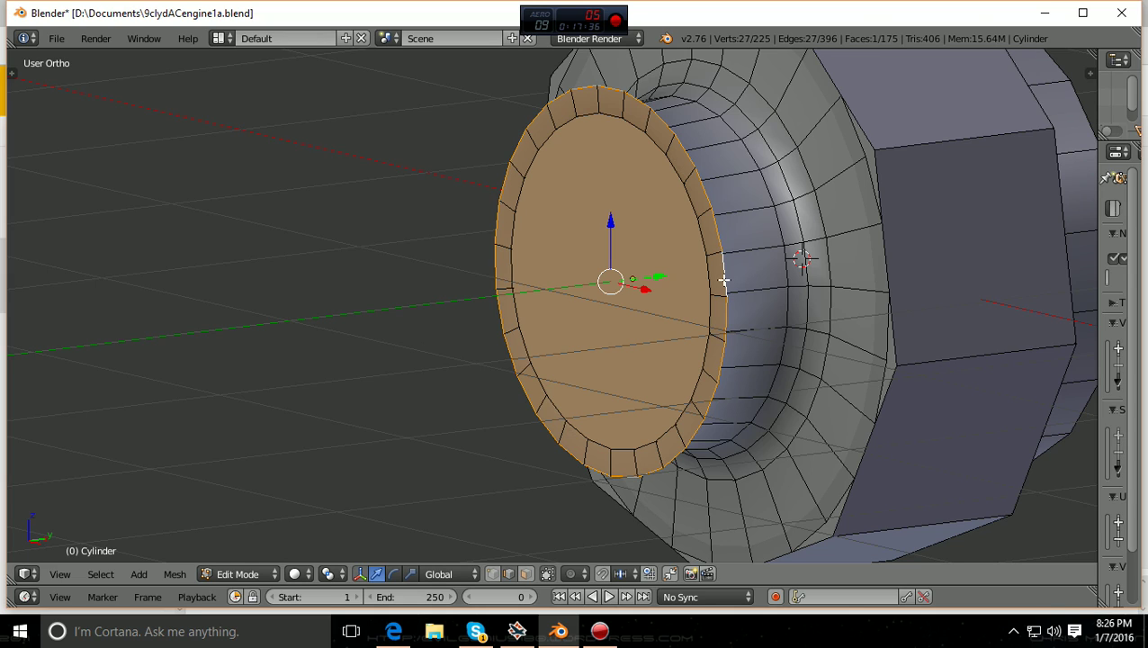
key(KP_3)
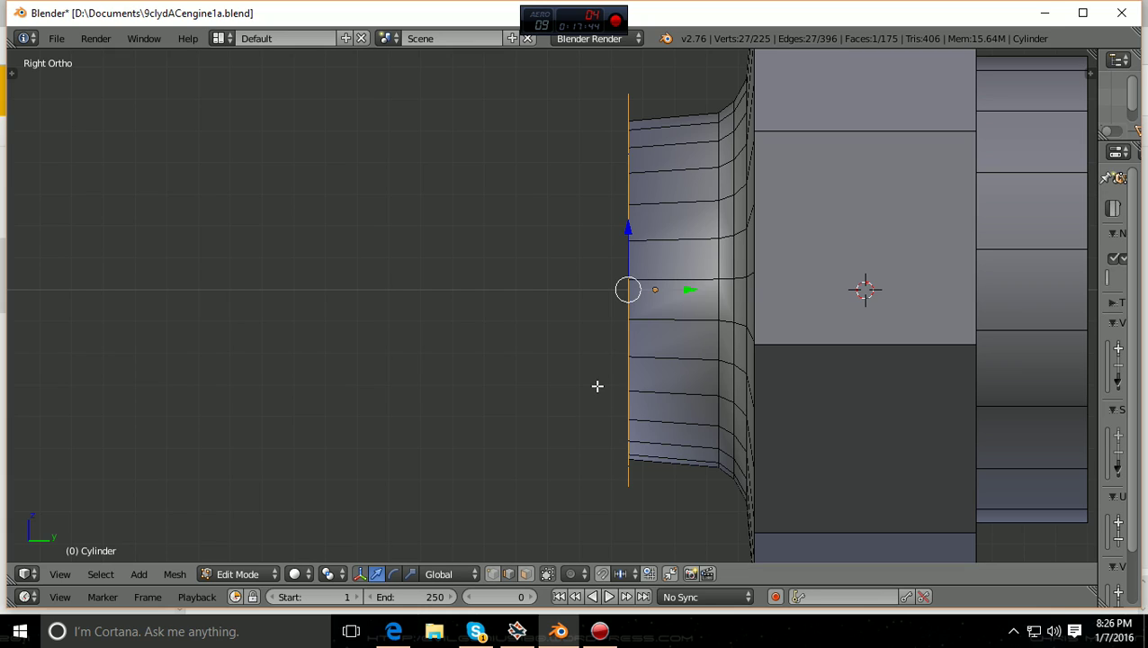
key(e)
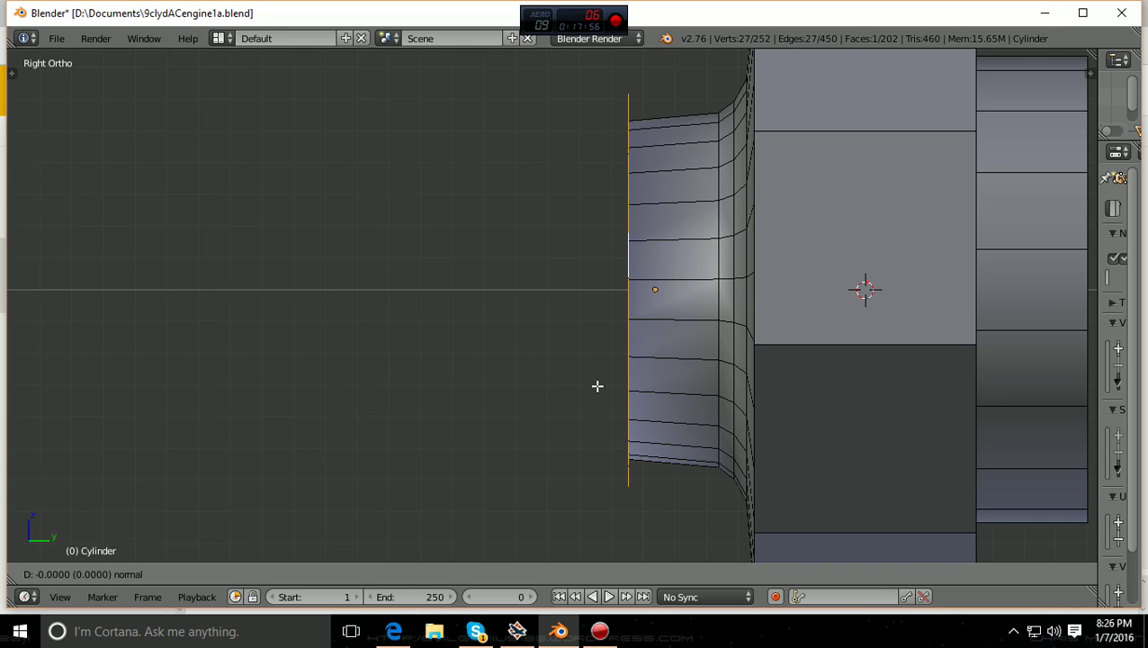
key(y)
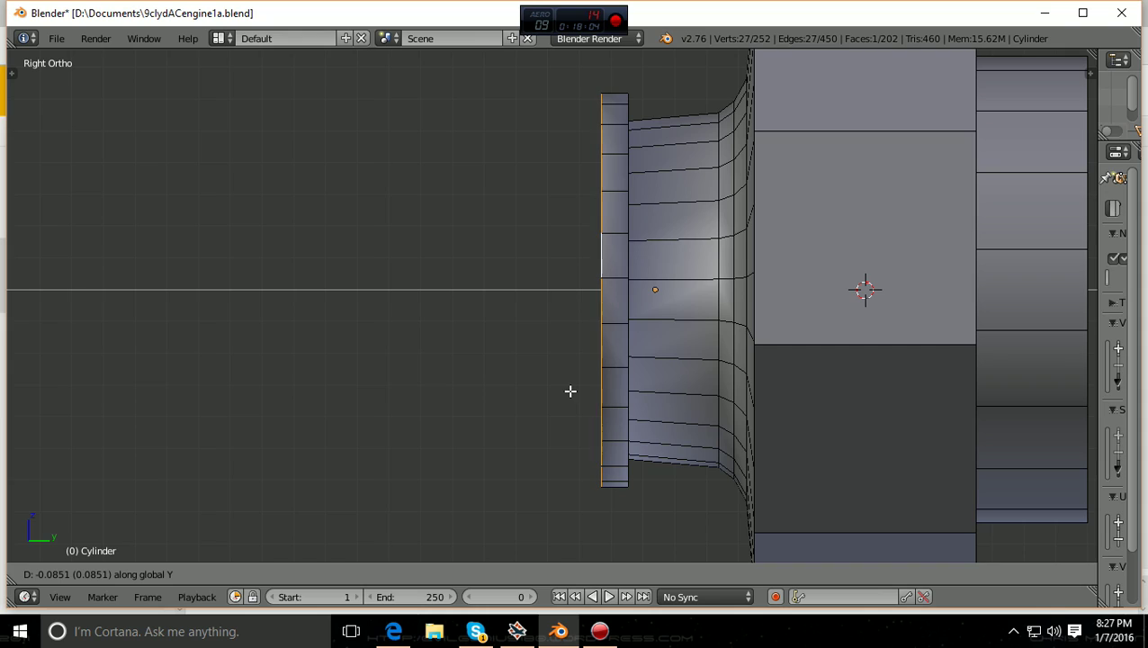
click(570, 390)
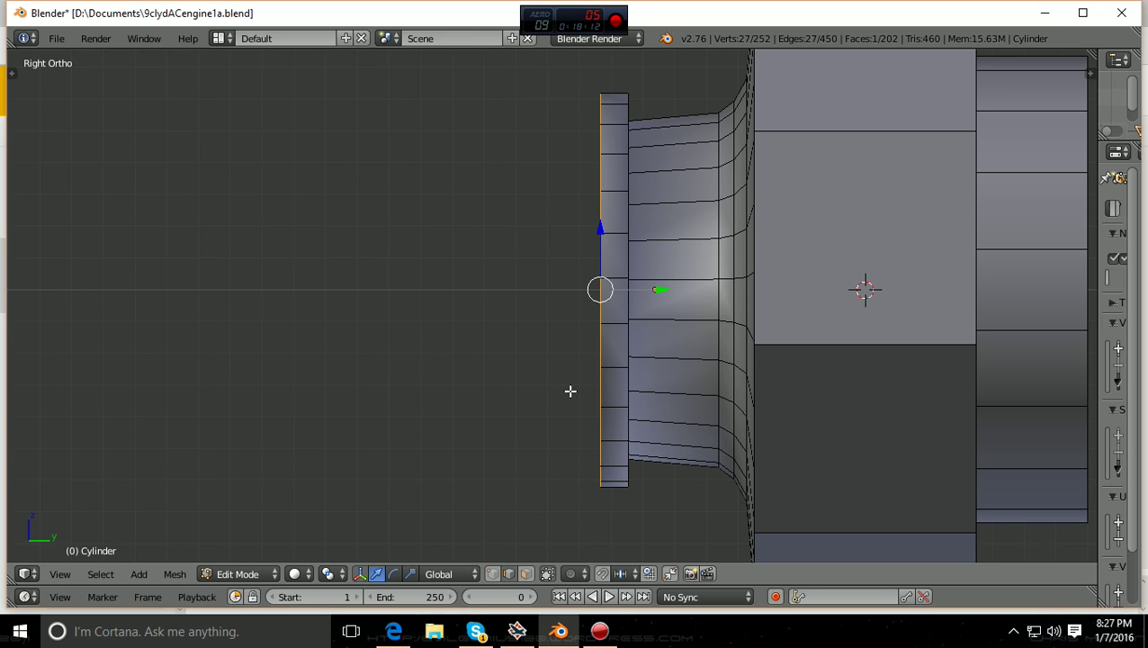
key(KP_1)
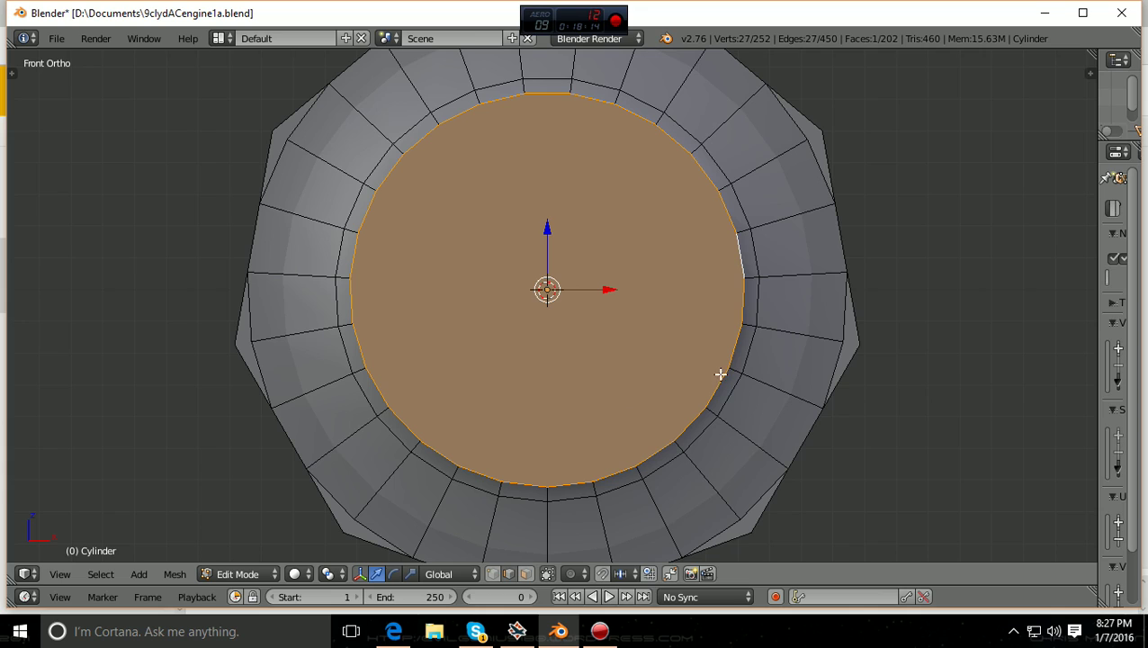
- Bring up the presentation and show slide 2, 'Final result - only render, no texture'
click(405, 635)
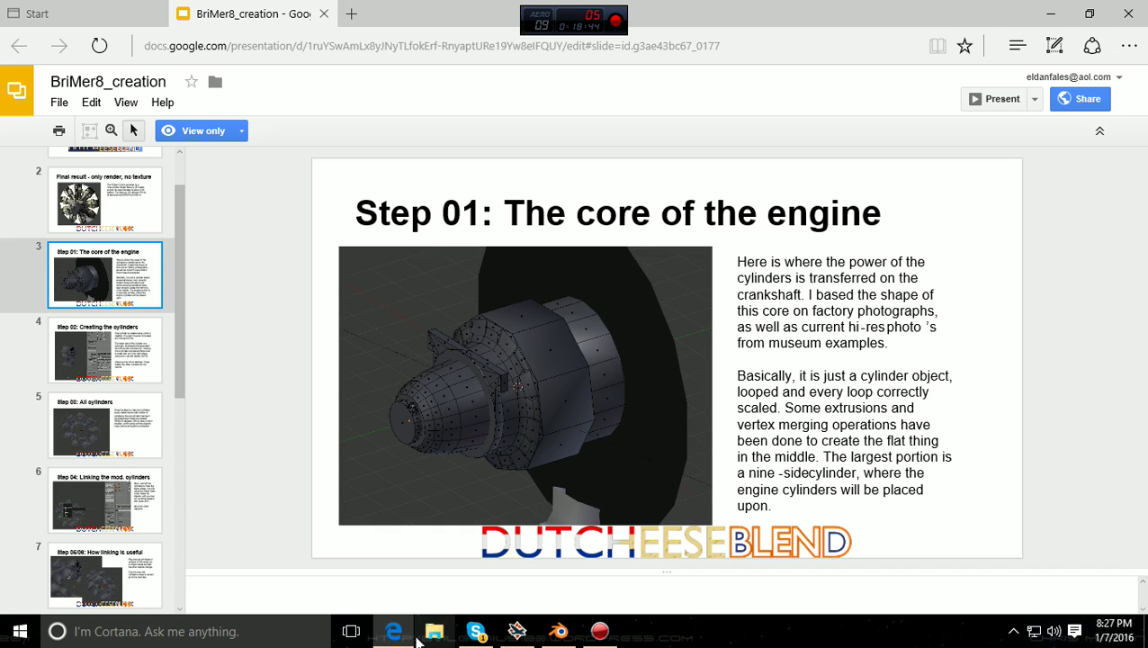
click(84, 212)
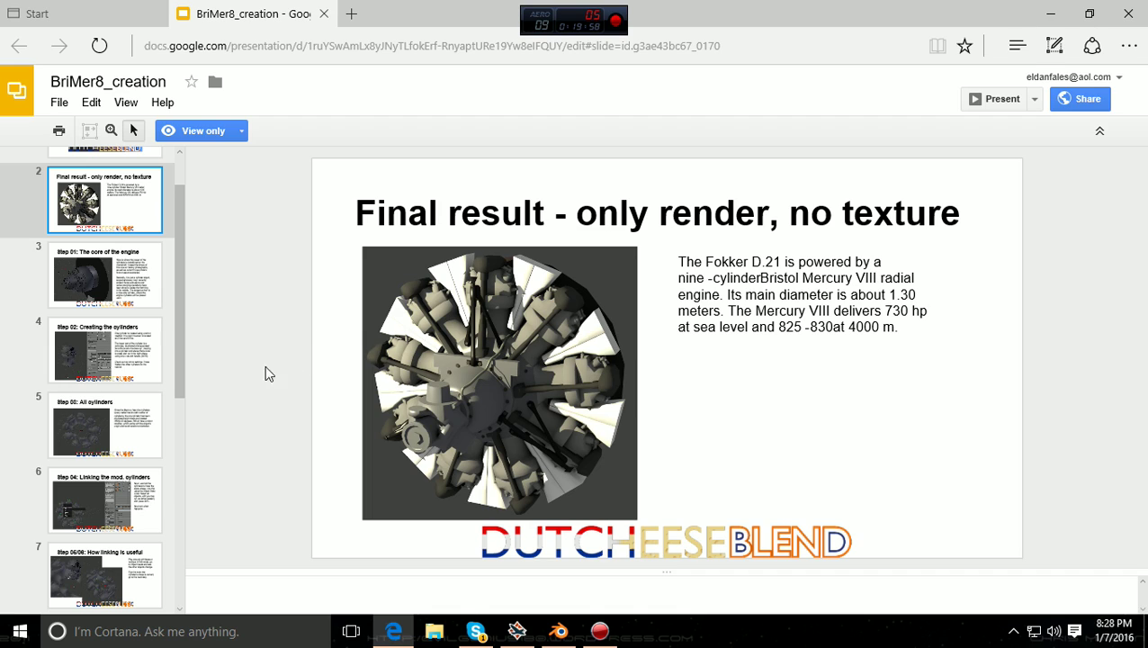
- View slide 13, 'Step 12: Finishing', then bring the Blender model back to the front
scroll(169, 464, down, 3)
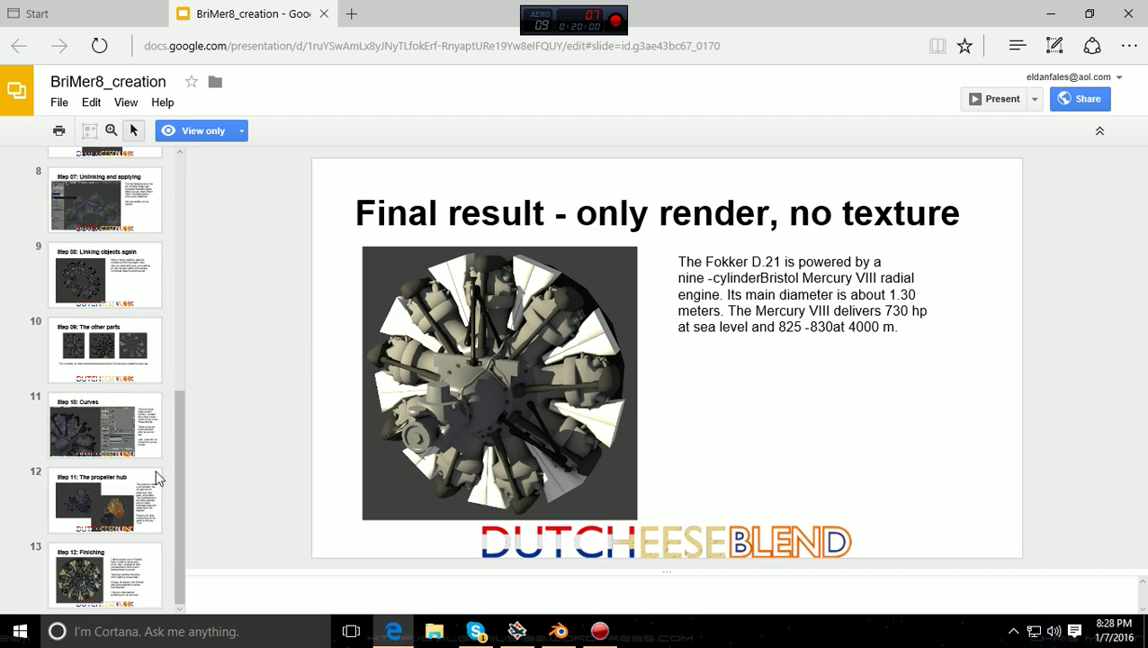
click(86, 589)
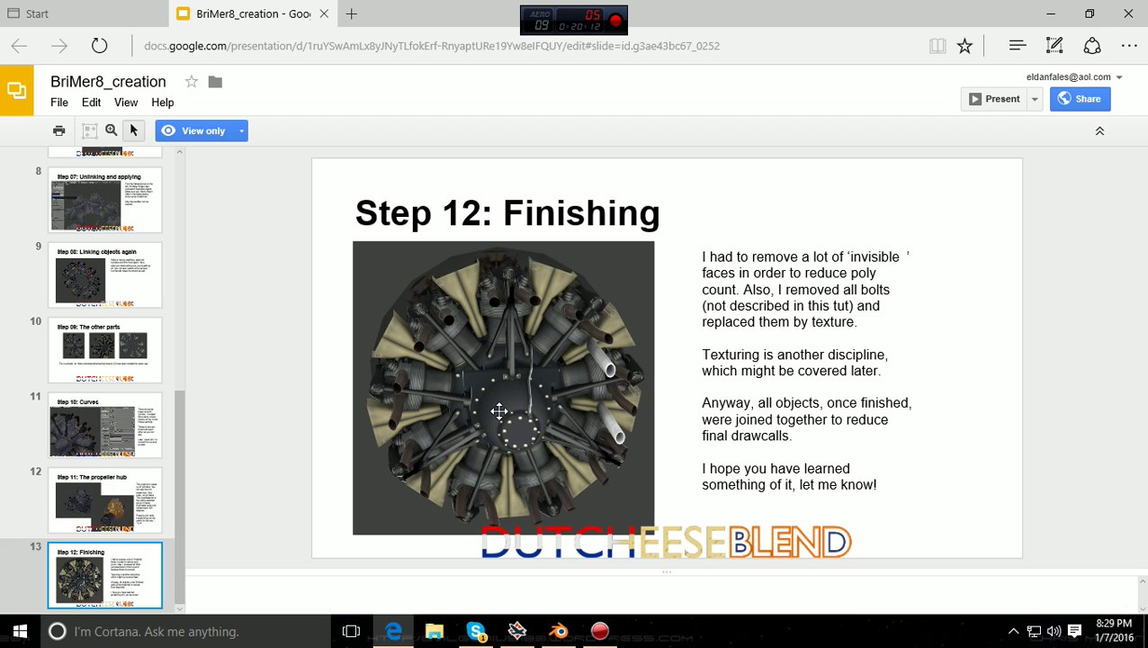
click(558, 630)
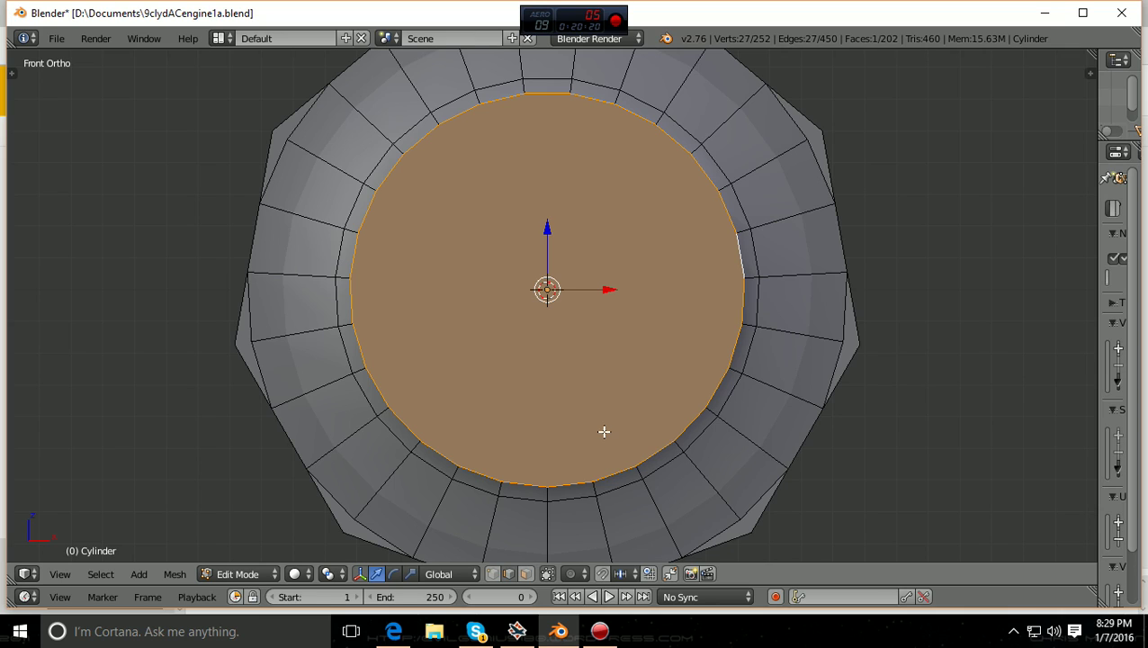
- In Right Ortho, extrude the nose's front face about 0.0133 along Y into a thin lip
key(KP_3)
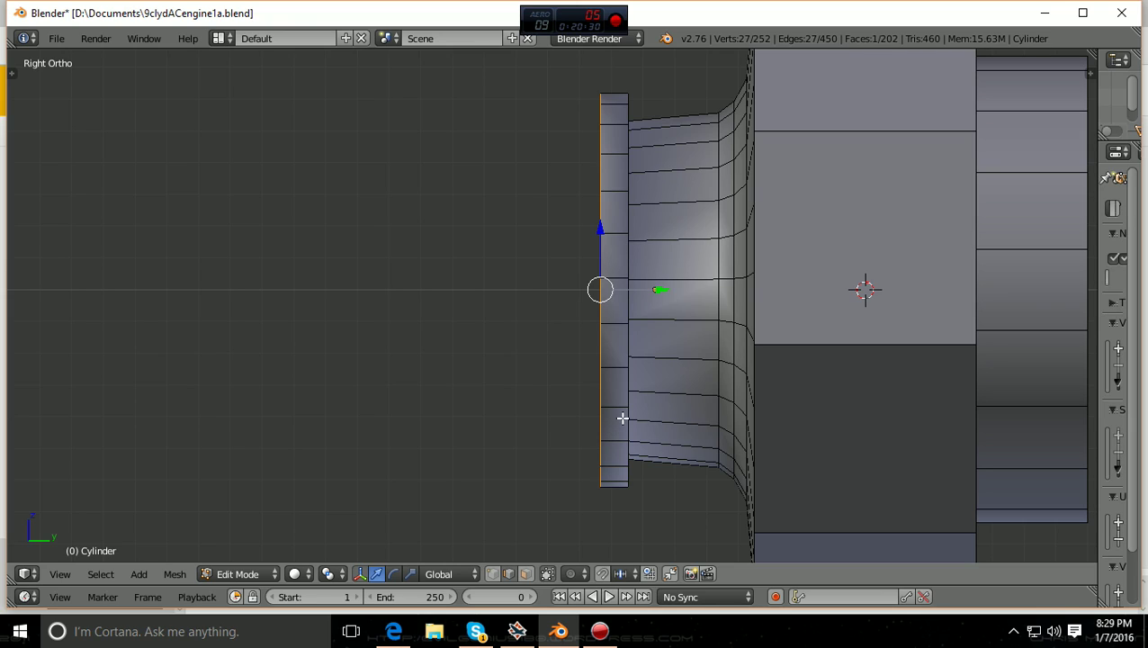
key(e)
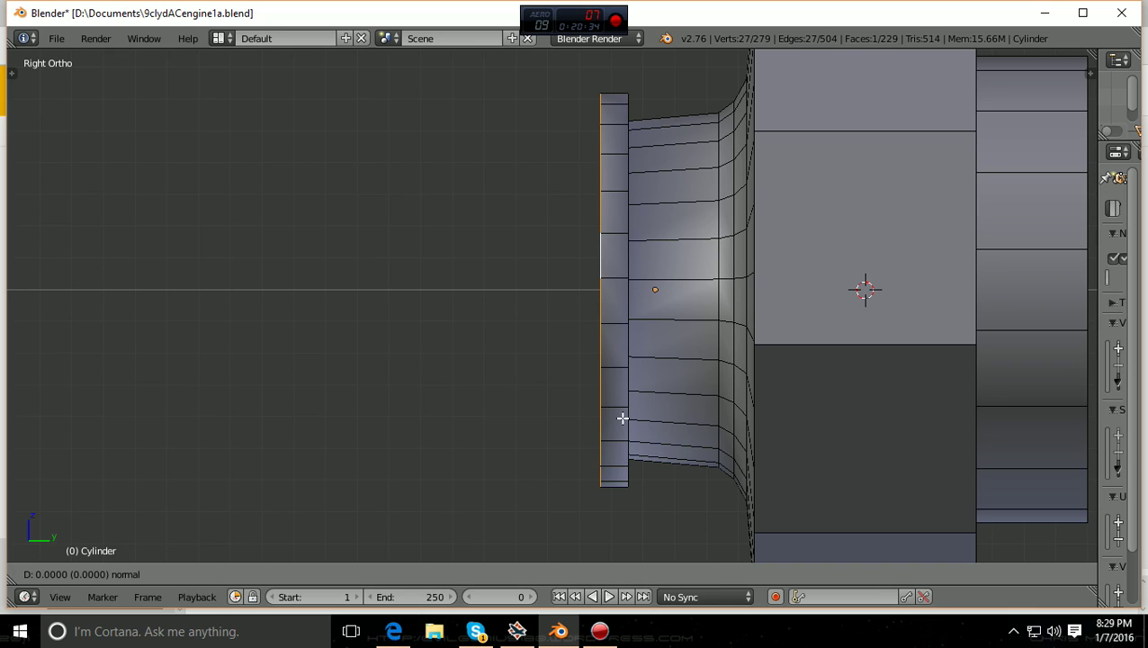
key(y)
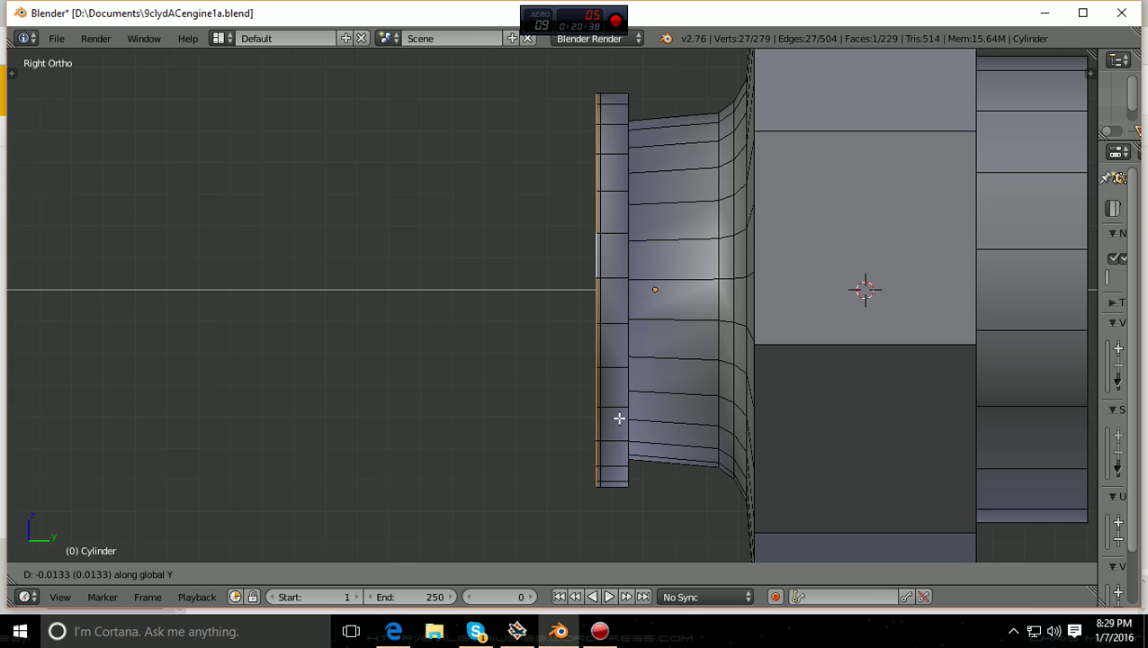
click(619, 418)
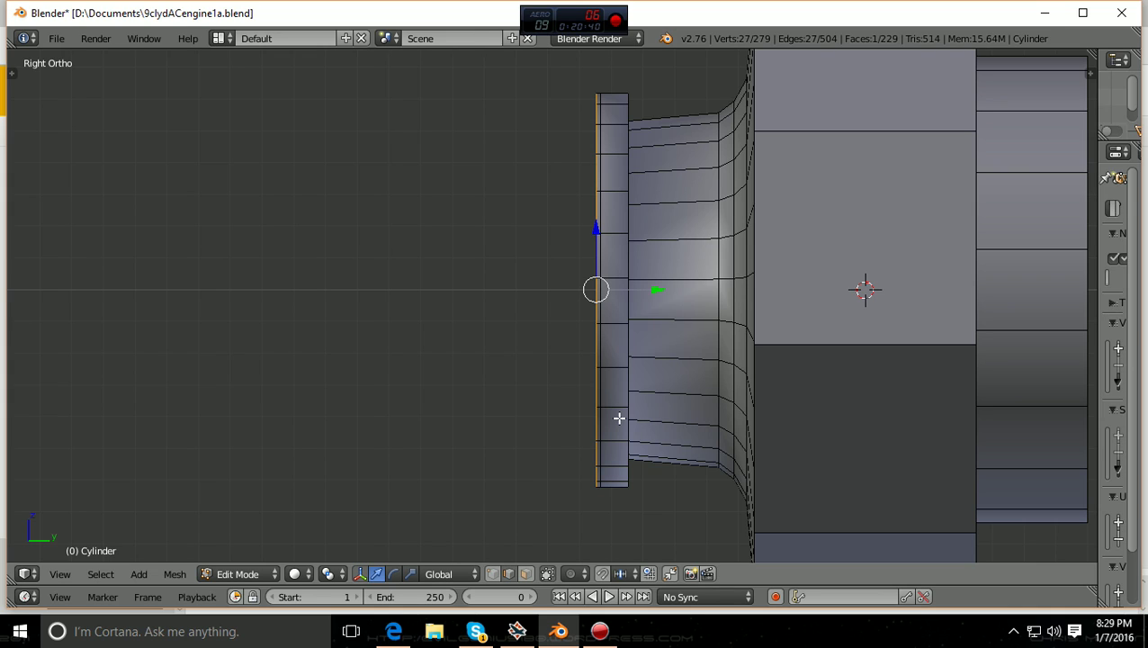
click(405, 634)
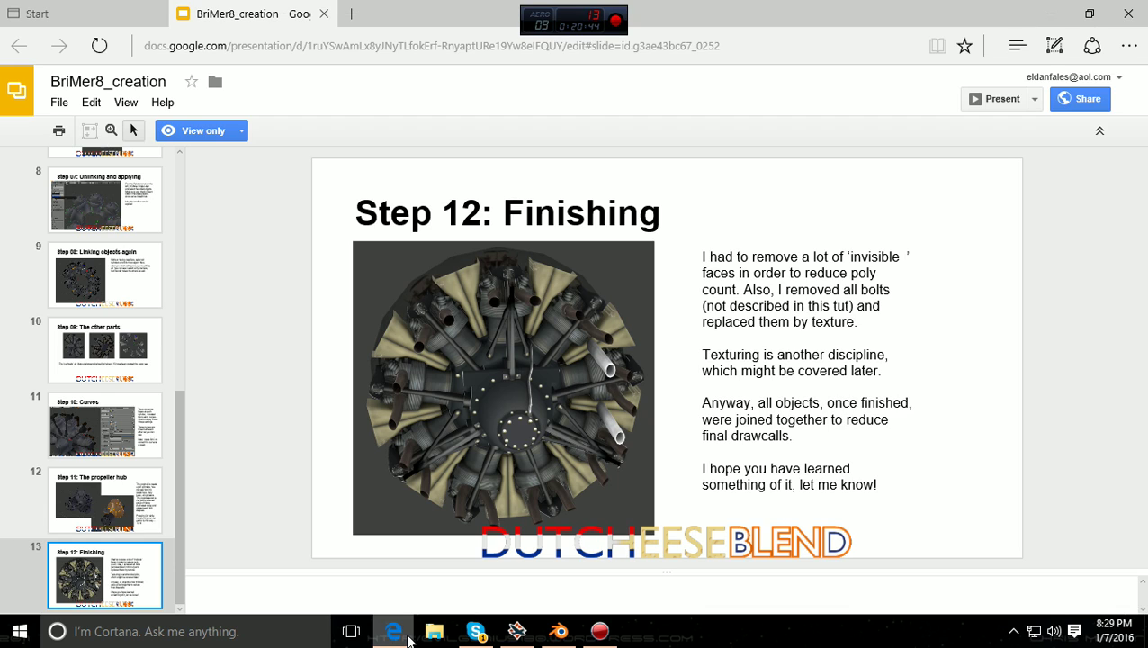
- Revisit the 'Step 01: The core of the engine' and 'Final result' slides, then return to Blender
scroll(165, 256, up, 6)
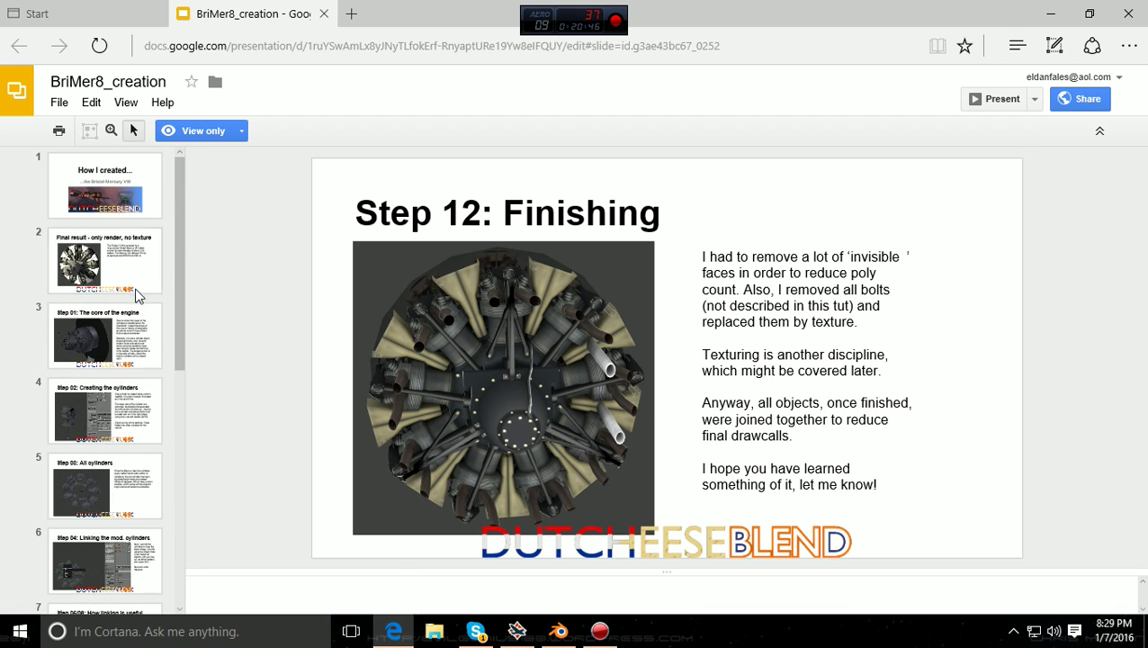
click(78, 352)
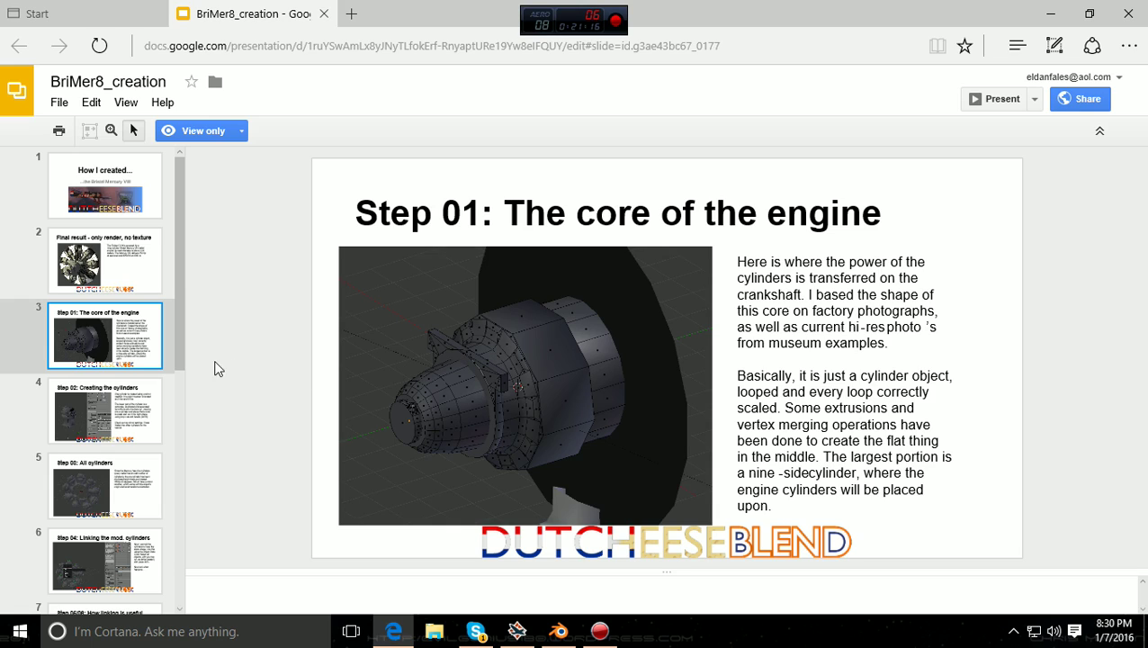
click(91, 279)
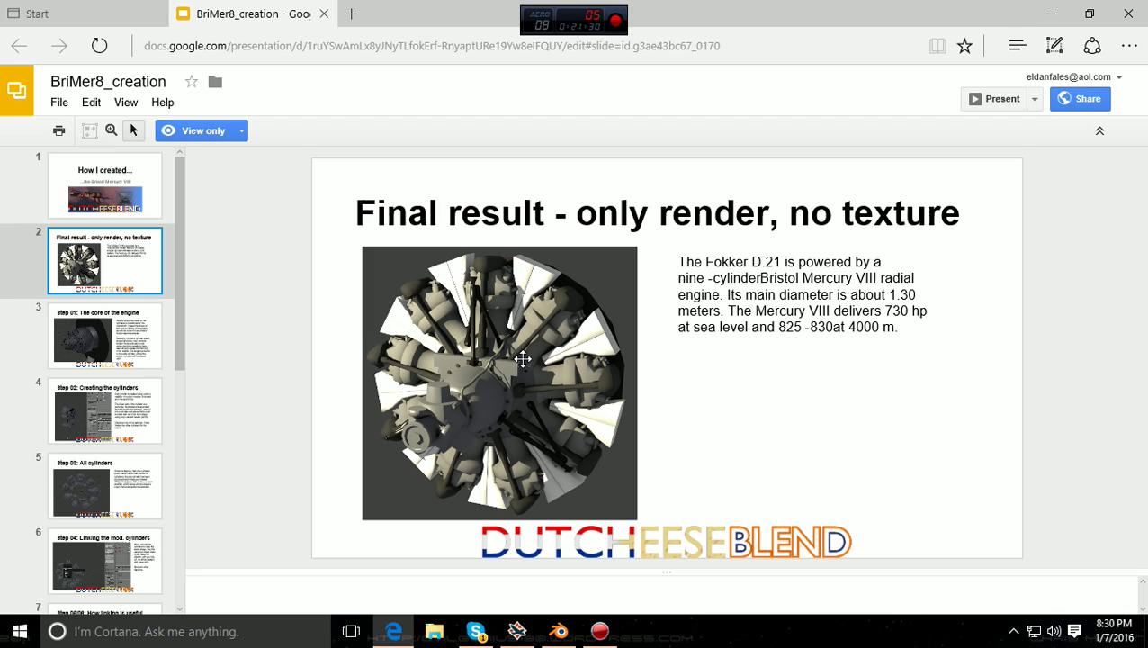
click(559, 631)
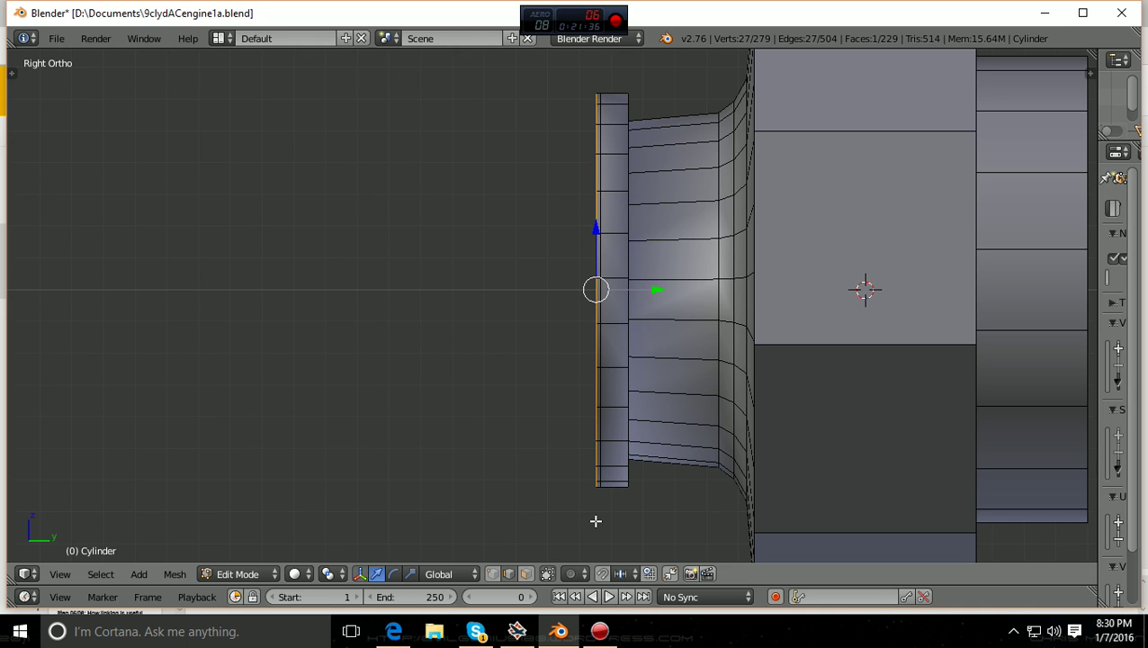
- Deselect the nose face and frame the front rim in Front and Right Ortho views
key(a)
middle_drag(587, 502, 613, 538)
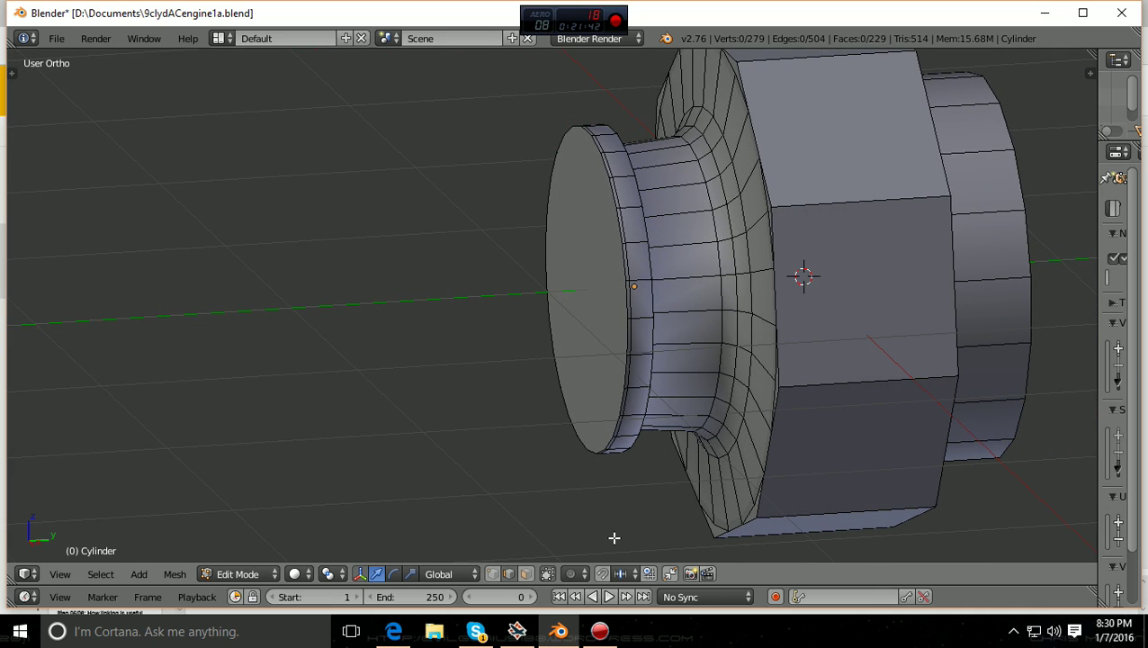
key(KP_1)
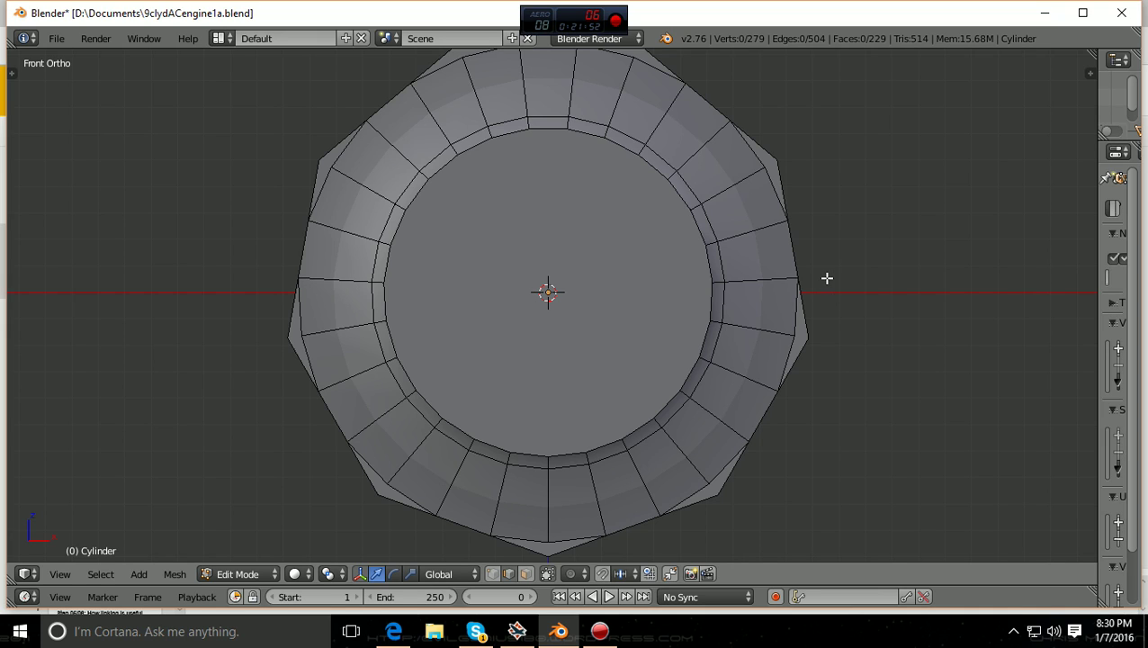
scroll(812, 284, down, 1)
middle_drag(815, 281, 759, 307)
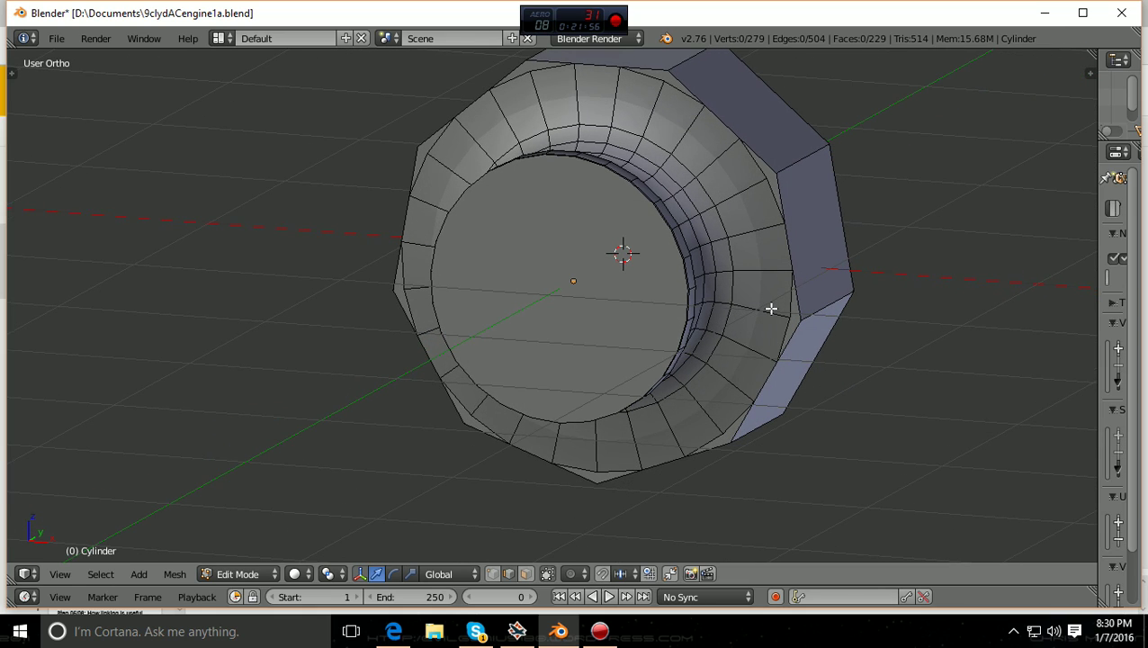
key(KP_1)
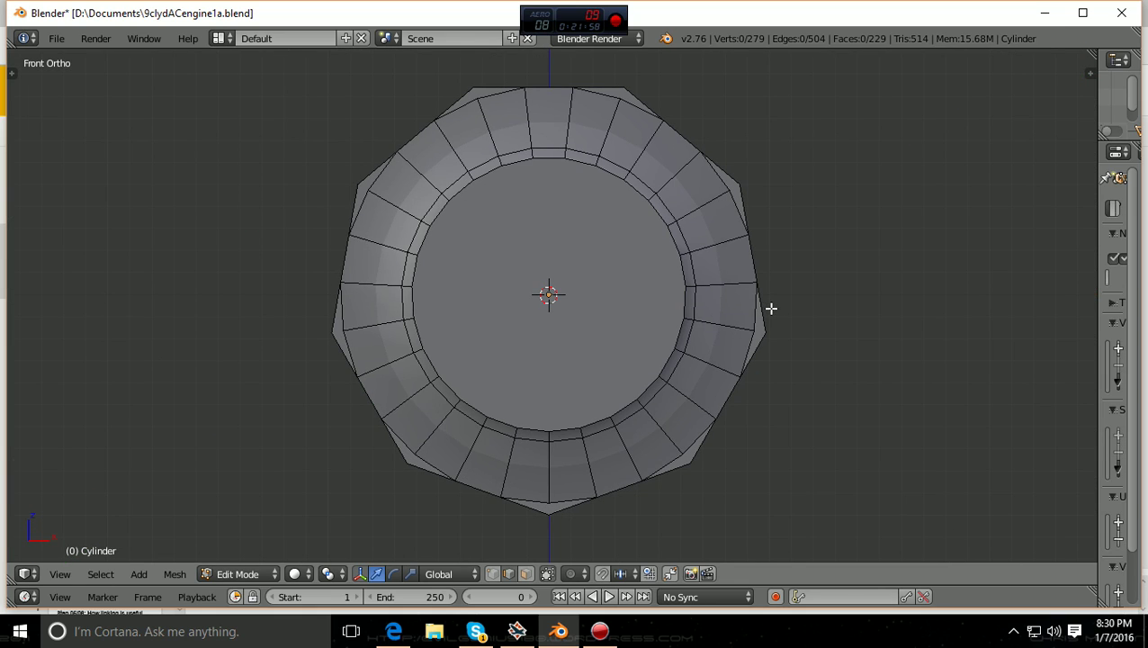
scroll(771, 308, up, 1)
middle_drag(484, 312, 453, 339)
scroll(454, 340, up, 1)
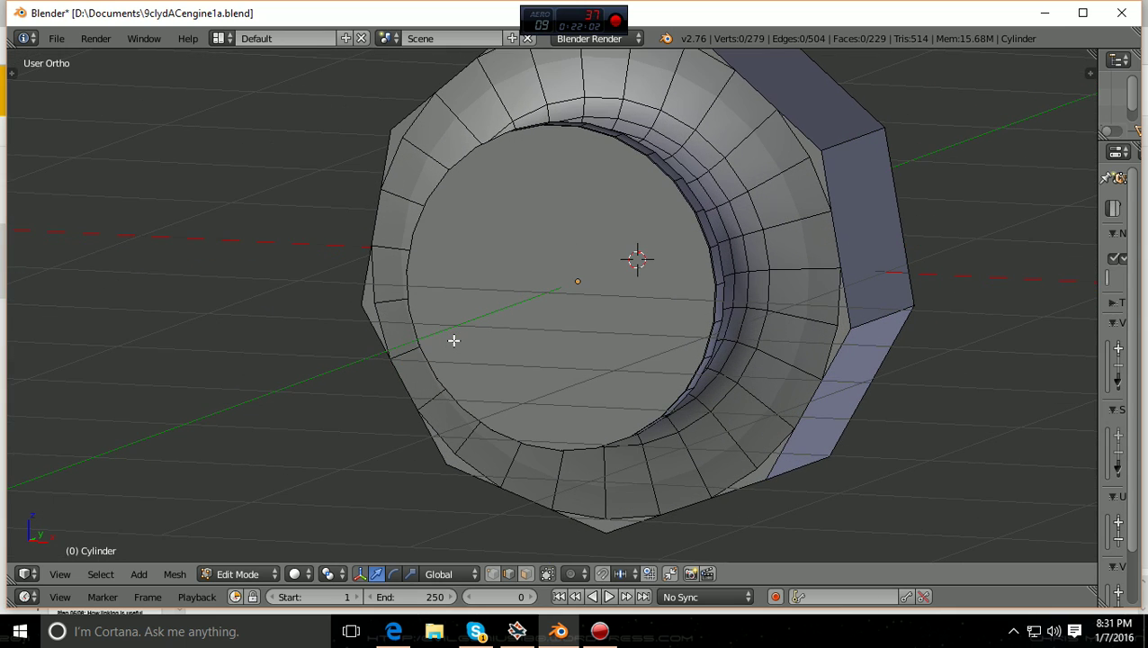
key(KP_3)
scroll(459, 337, up, 2)
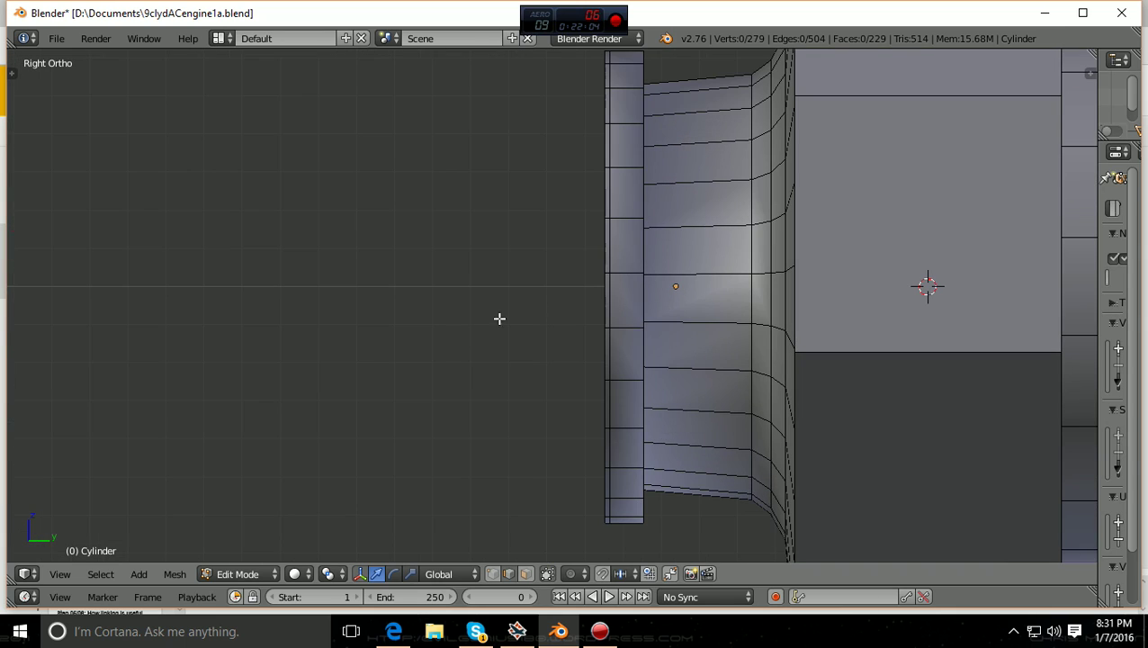
scroll(632, 263, up, 2)
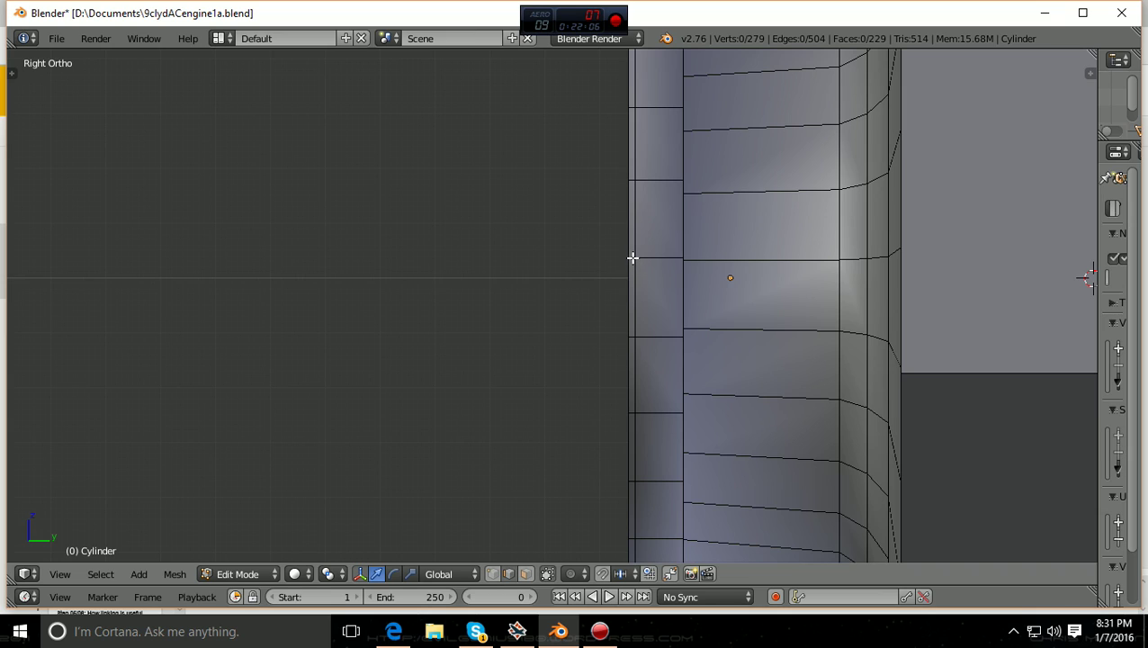
- Switch to vertex select mode and zoom in close on the nose rim
click(493, 575)
ctrl+scroll(605, 446, down, 4)
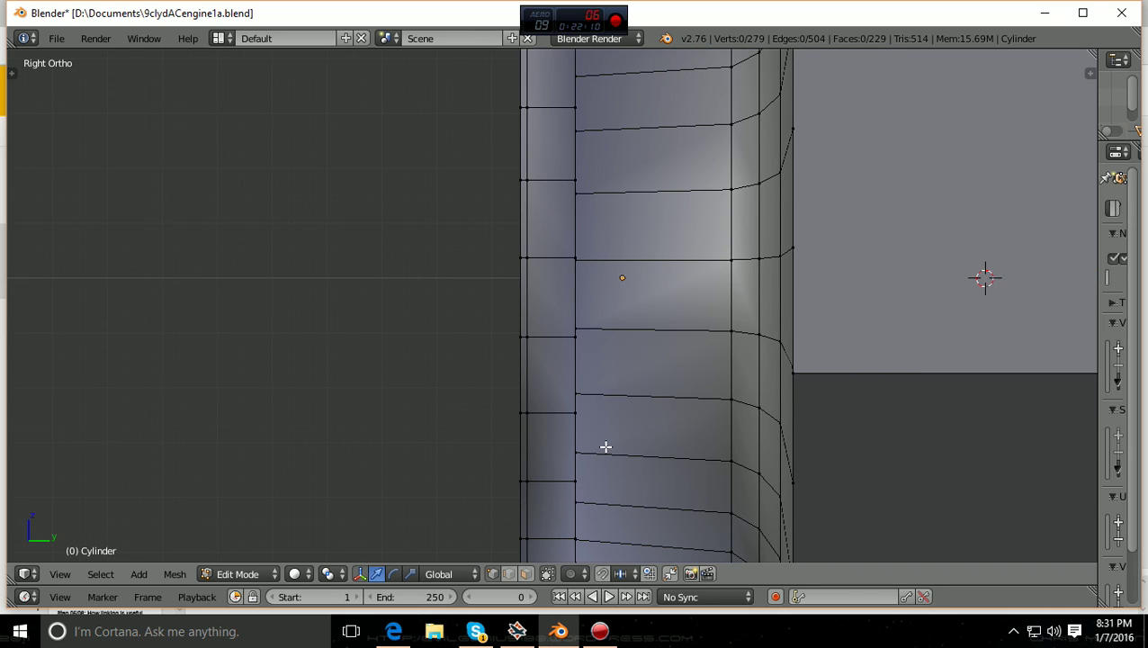
shift+scroll(606, 446, up, 2)
scroll(606, 446, up, 1)
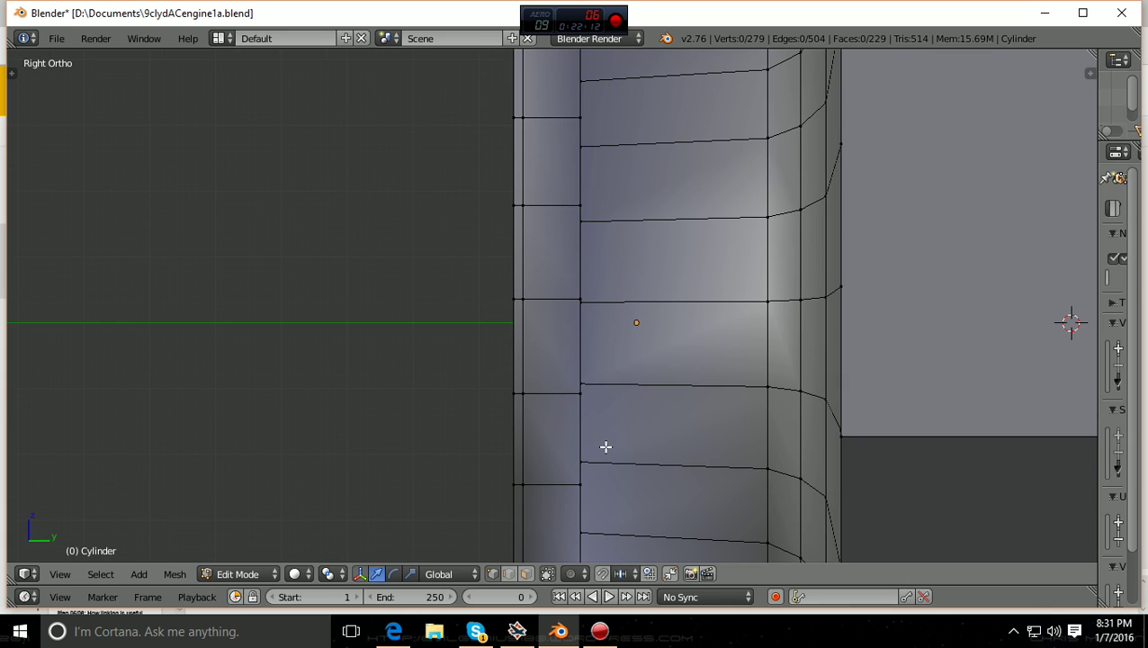
scroll(606, 446, up, 2)
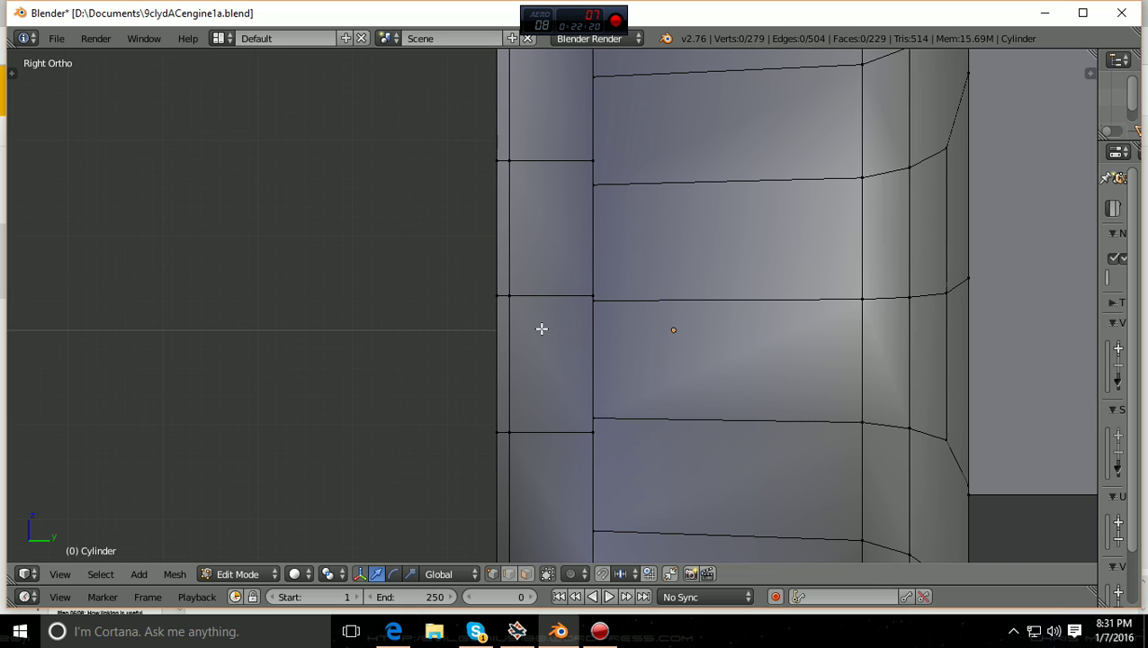
- In wireframe, box-select the edge vertices on the left and right of the nose ring
key(z)
scroll(536, 325, up, 4)
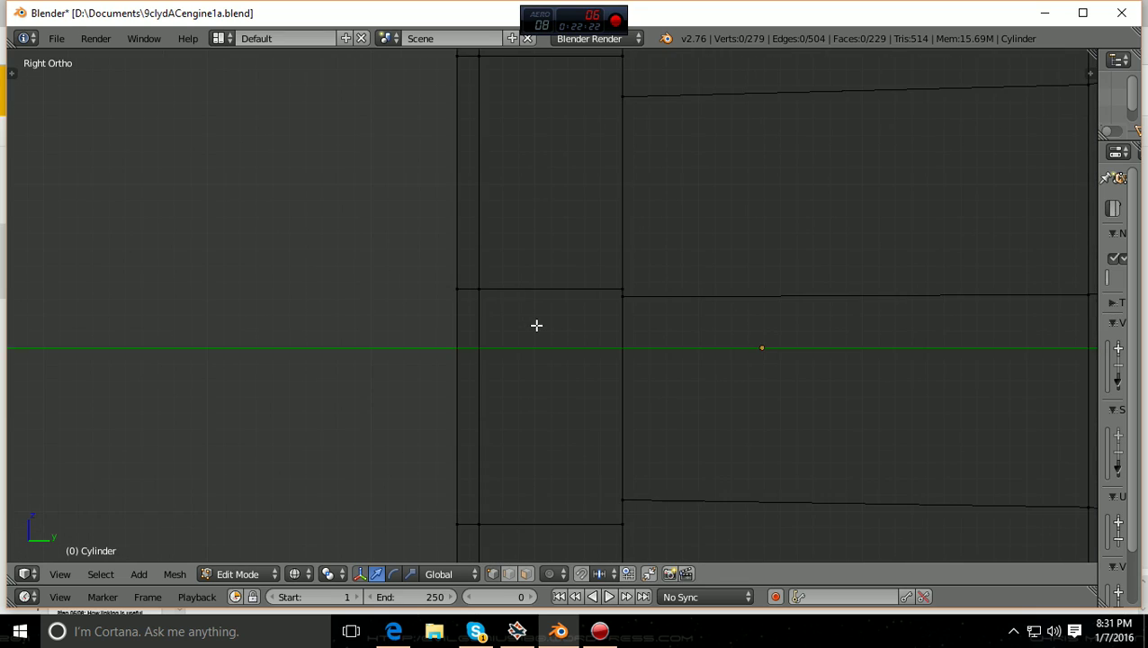
key(b)
drag(460, 293, 603, 265)
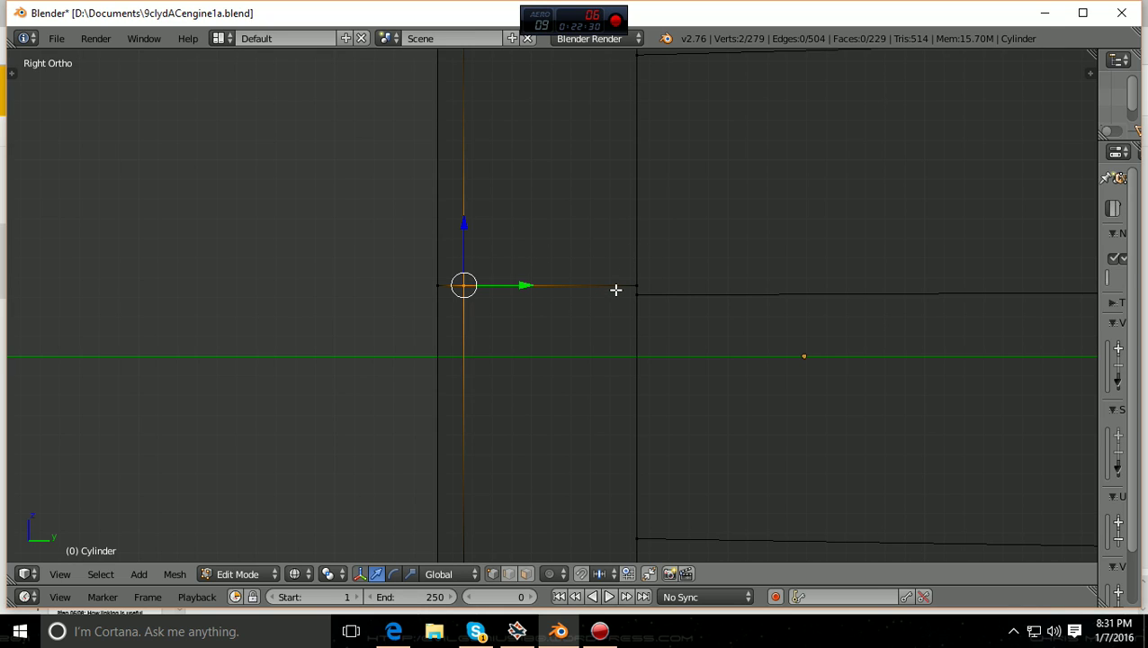
key(b)
drag(619, 289, 648, 271)
- Check the two selected rim edges in Front Ortho and from an angle
scroll(647, 271, down, 4)
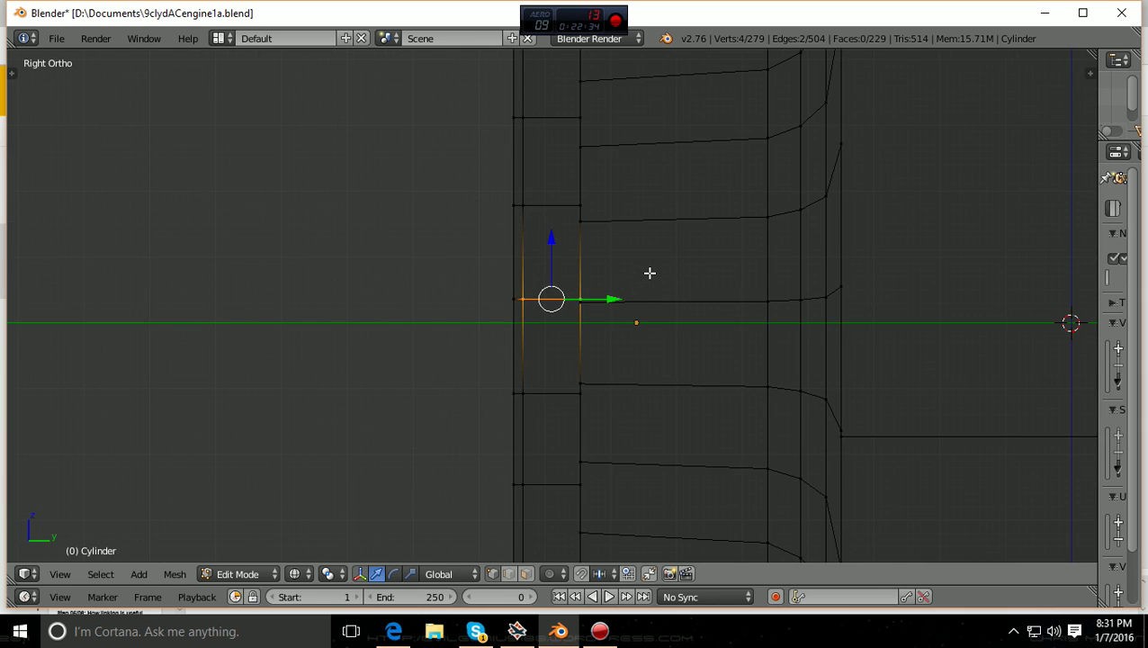
key(KP_1)
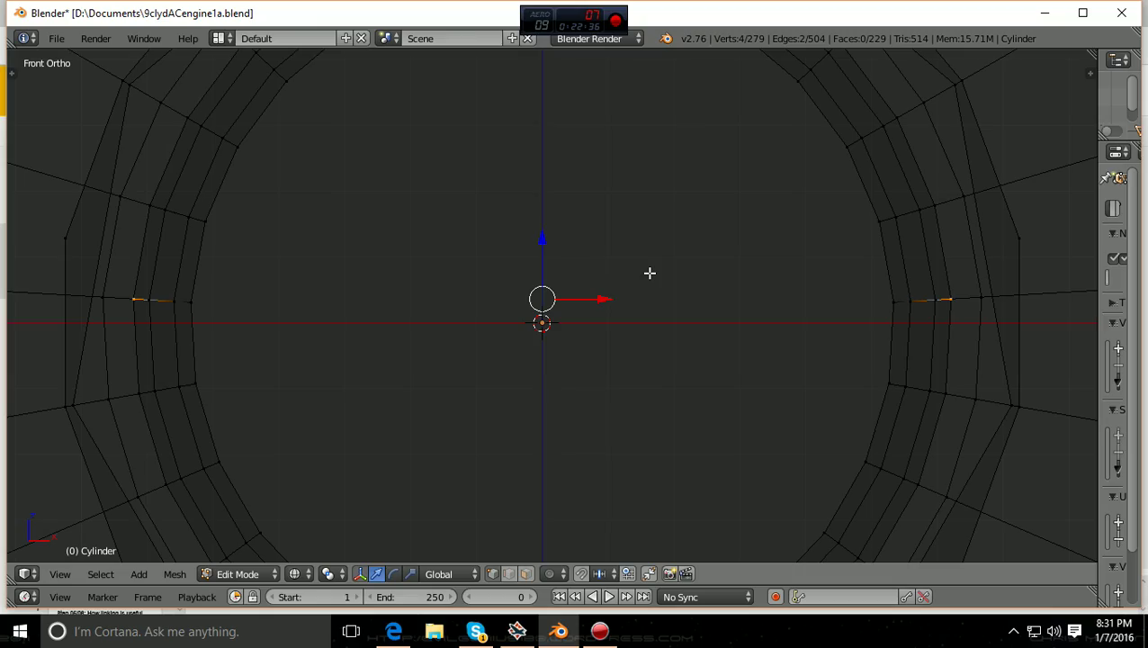
scroll(648, 272, down, 2)
middle_drag(648, 272, 612, 315)
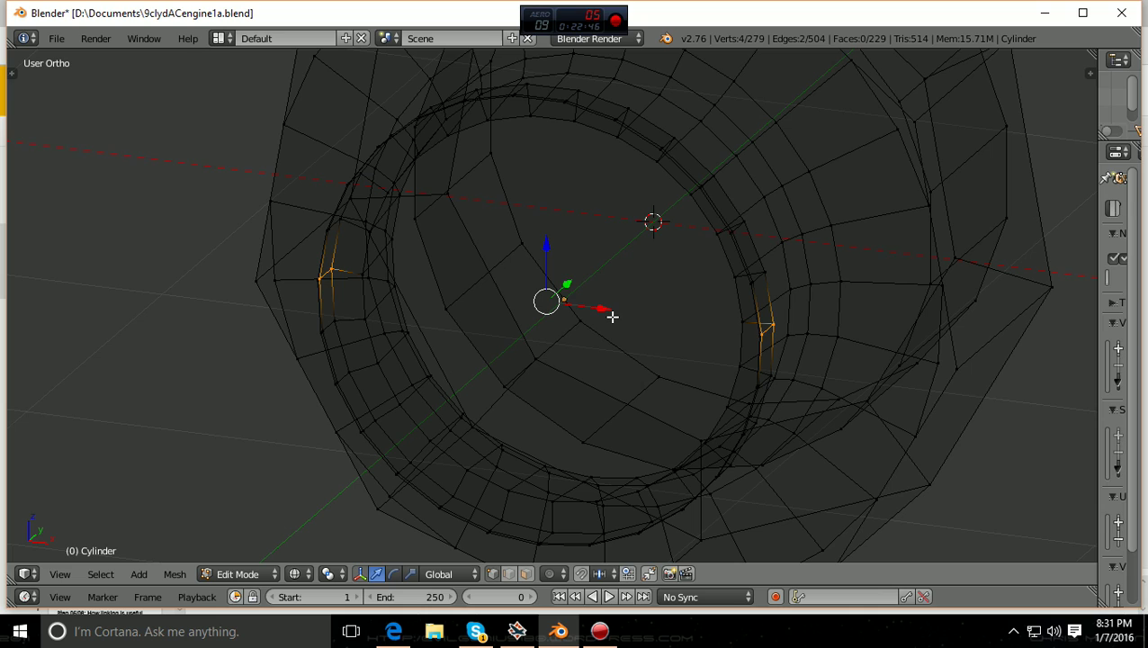
key(KP_1)
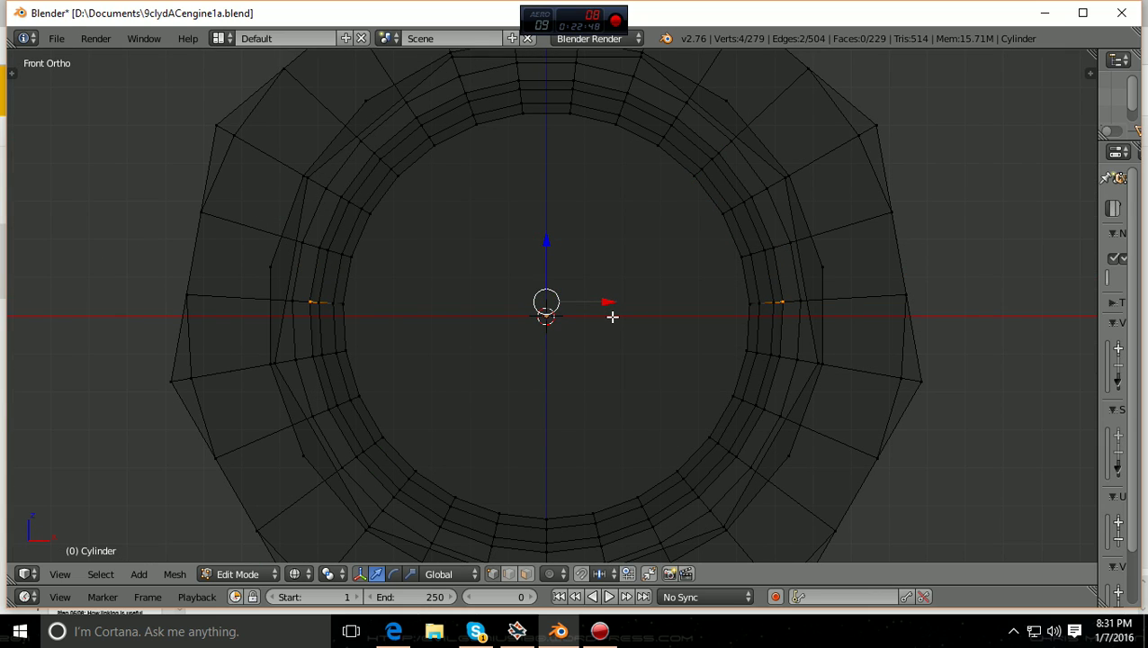
scroll(612, 317, down, 1)
shift+scroll(650, 362, up, 2)
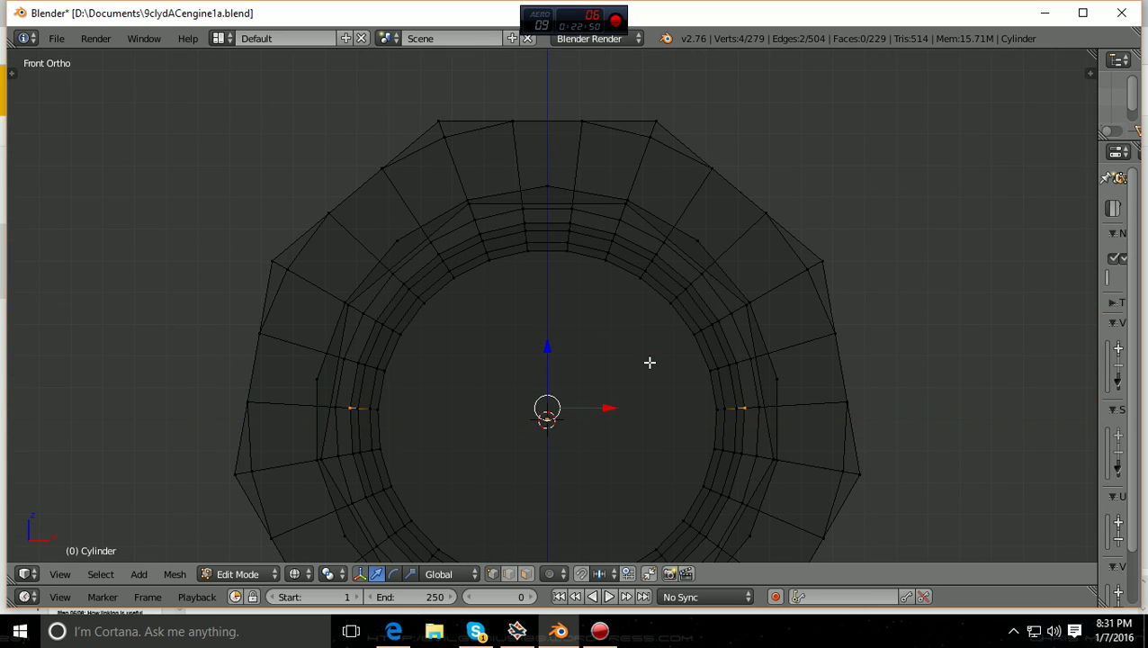
click(393, 630)
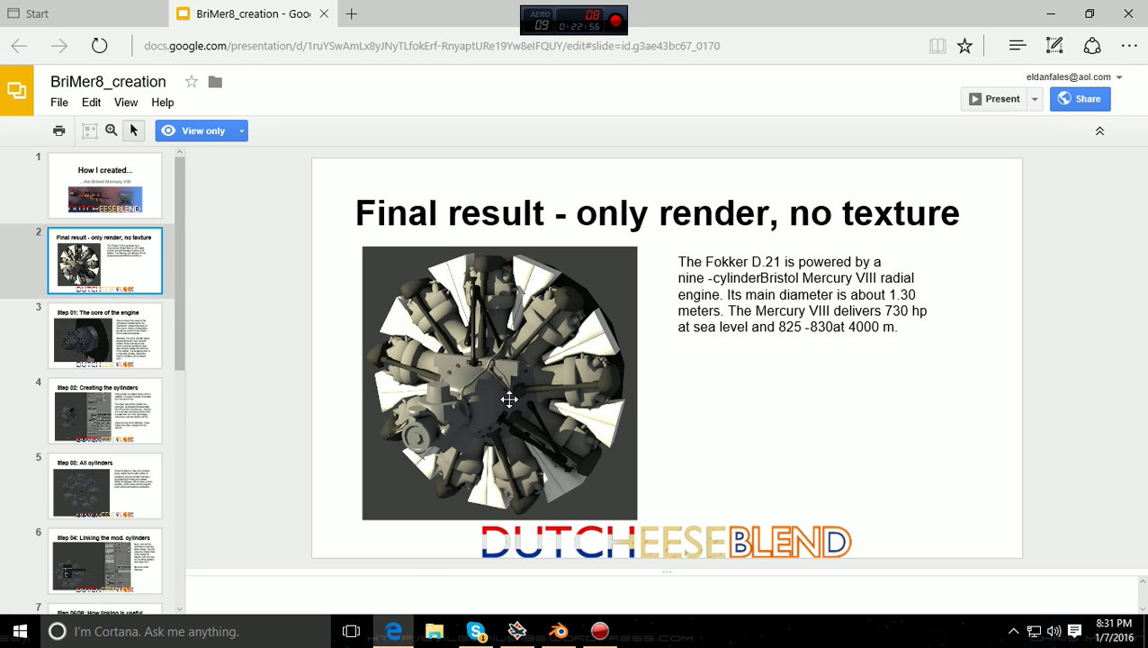
click(86, 346)
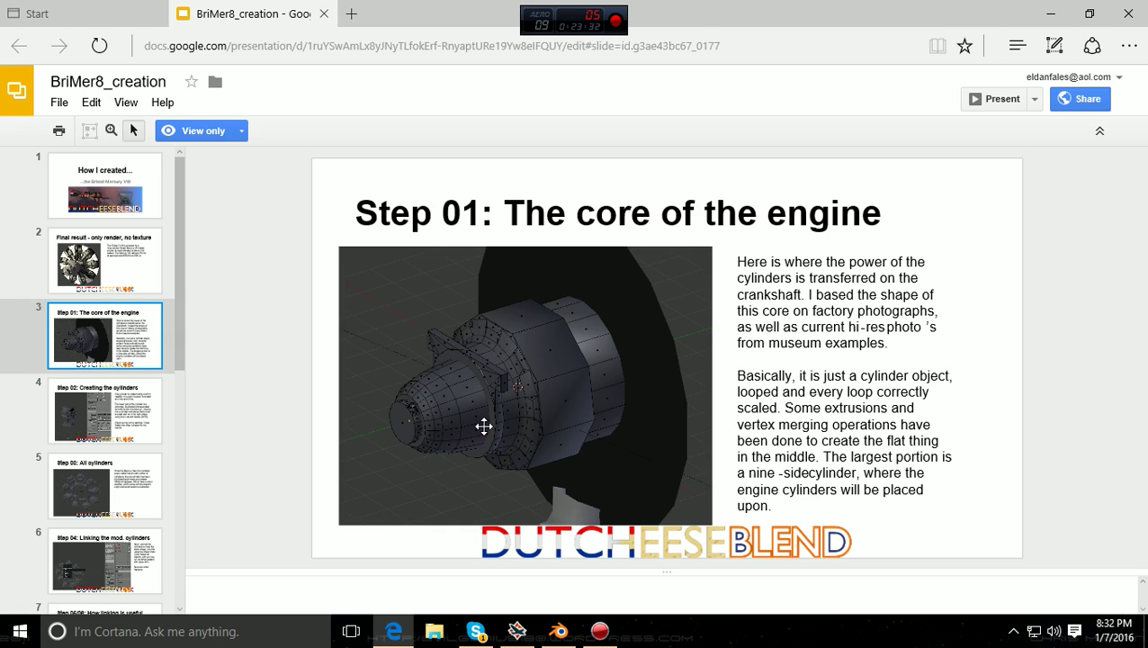
click(559, 631)
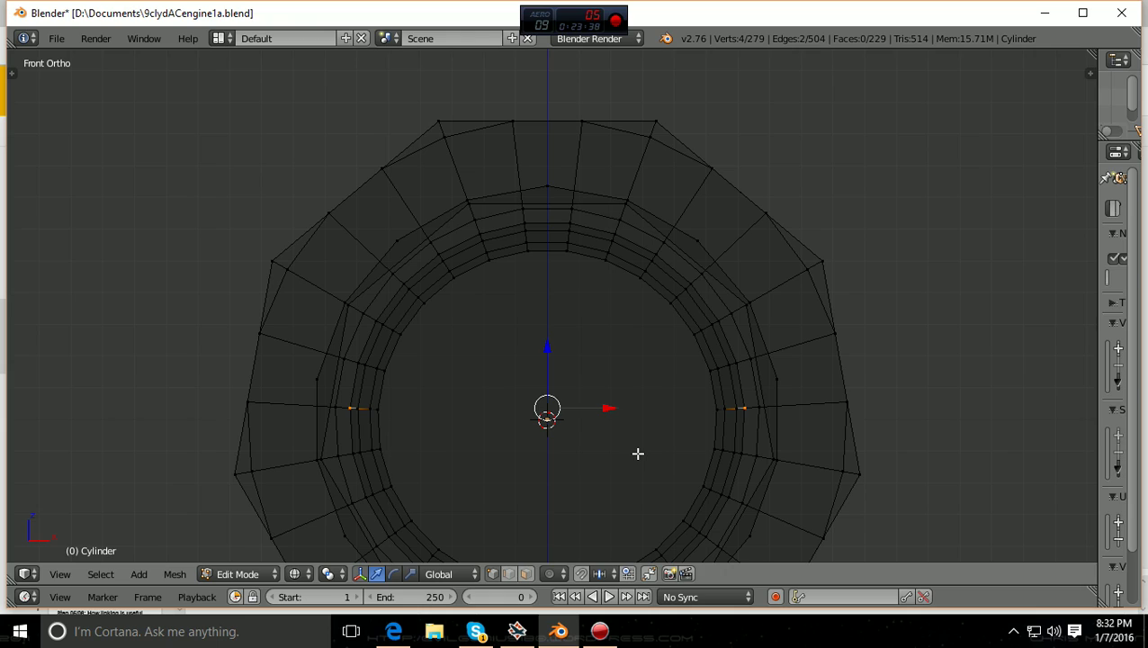
- Extrude the two selected rim edges straight up along Z, about 0.63 units
key(e)
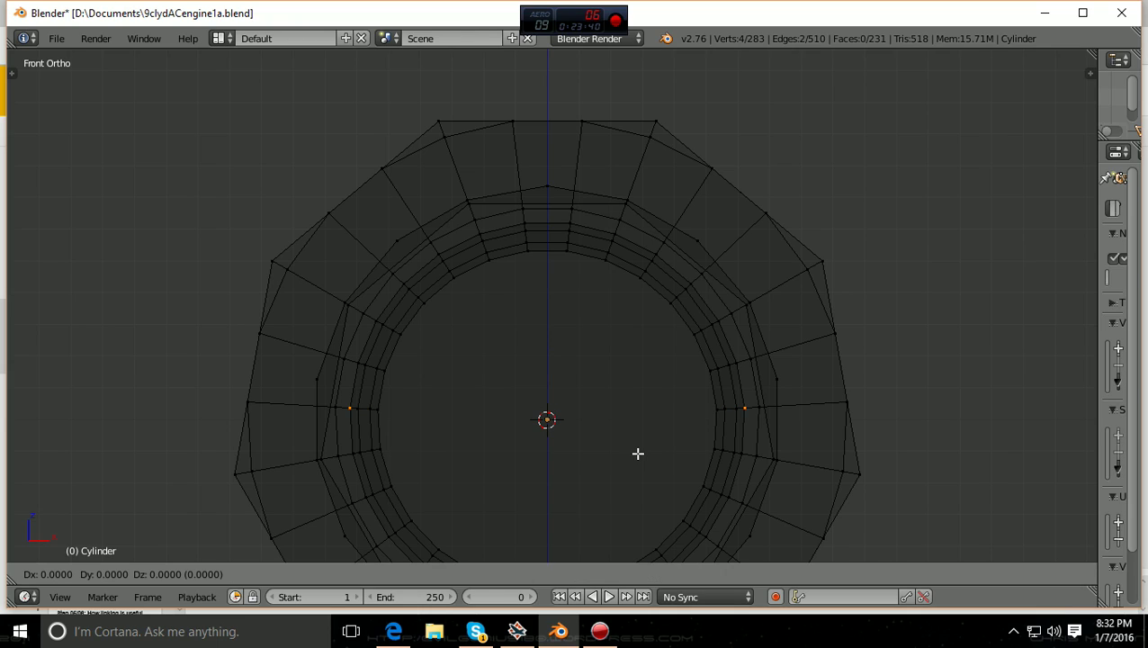
key(z)
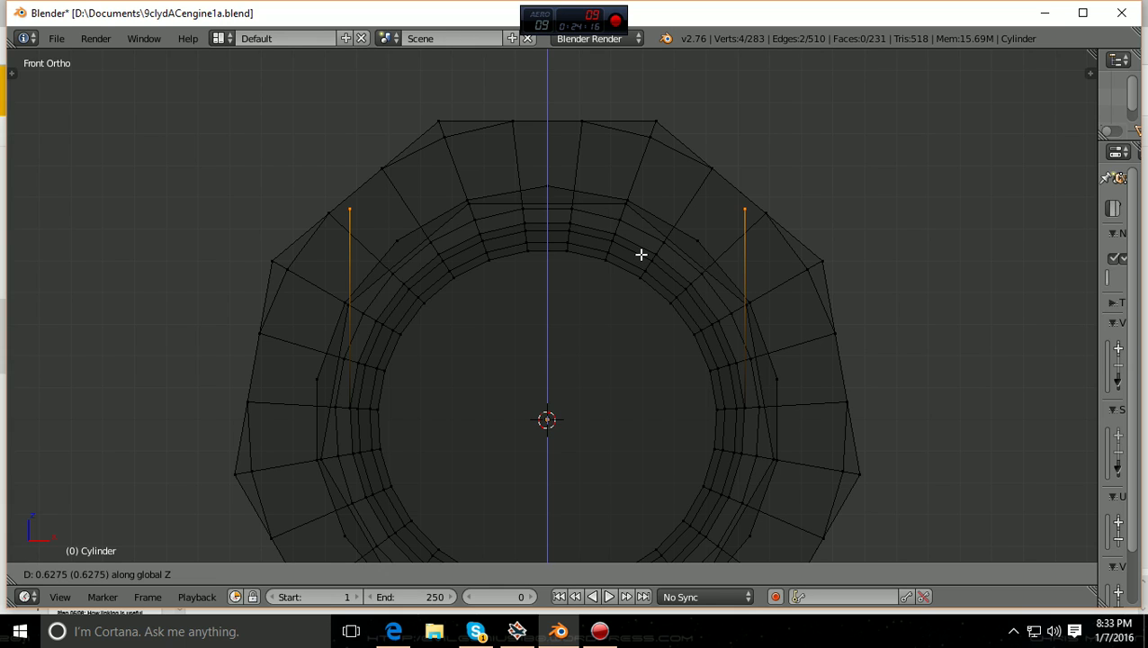
- Confirm the upward stub extrusion and inspect the new faces with solid shading
click(640, 254)
middle_drag(640, 254, 448, 373)
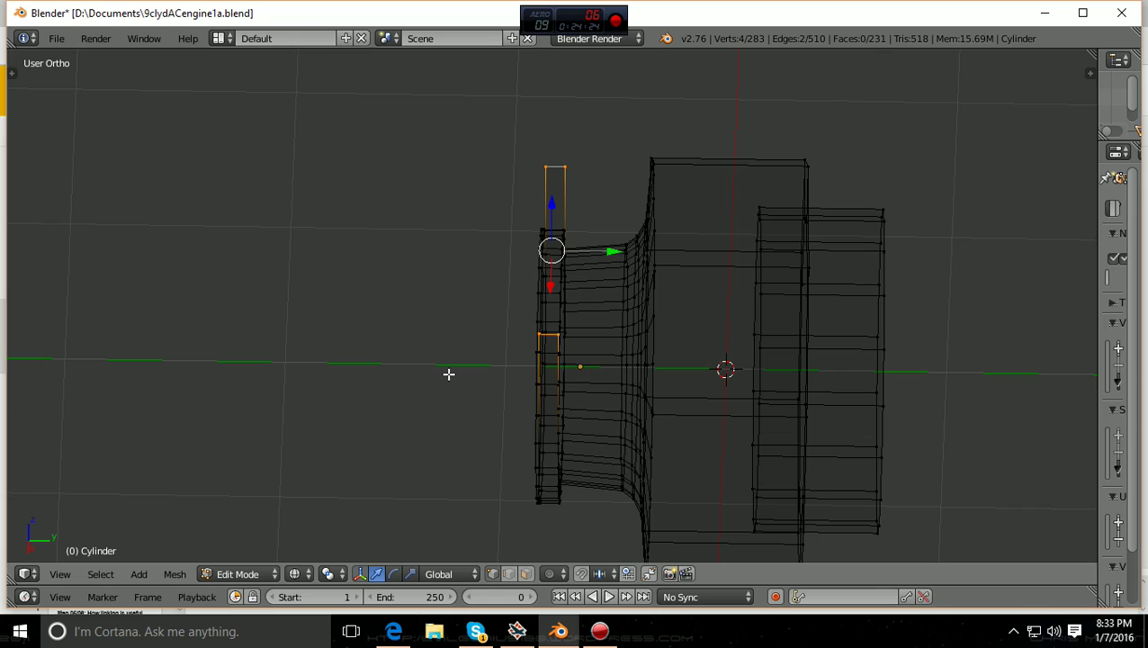
key(z)
mouse_move(448, 377)
middle_down()
mouse_move(472, 387)
mouse_move(646, 349)
mouse_move(728, 386)
mouse_move(670, 301)
middle_up()
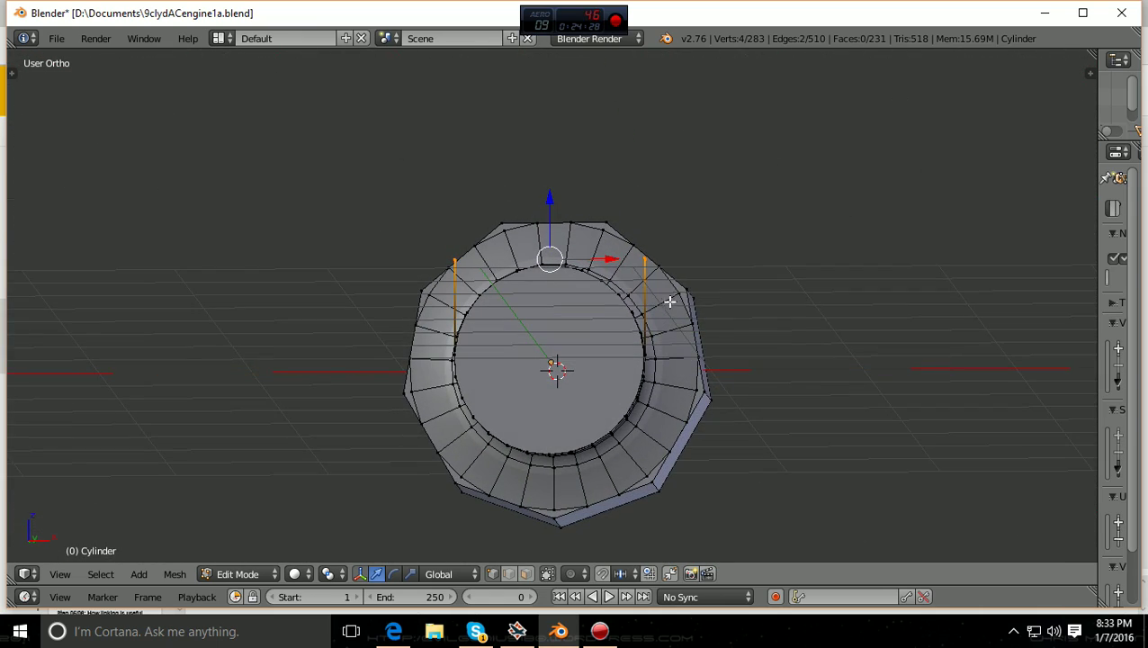
- Examine the stubs on the engine ring in Front Ortho, then go to Top view
key(KP_1)
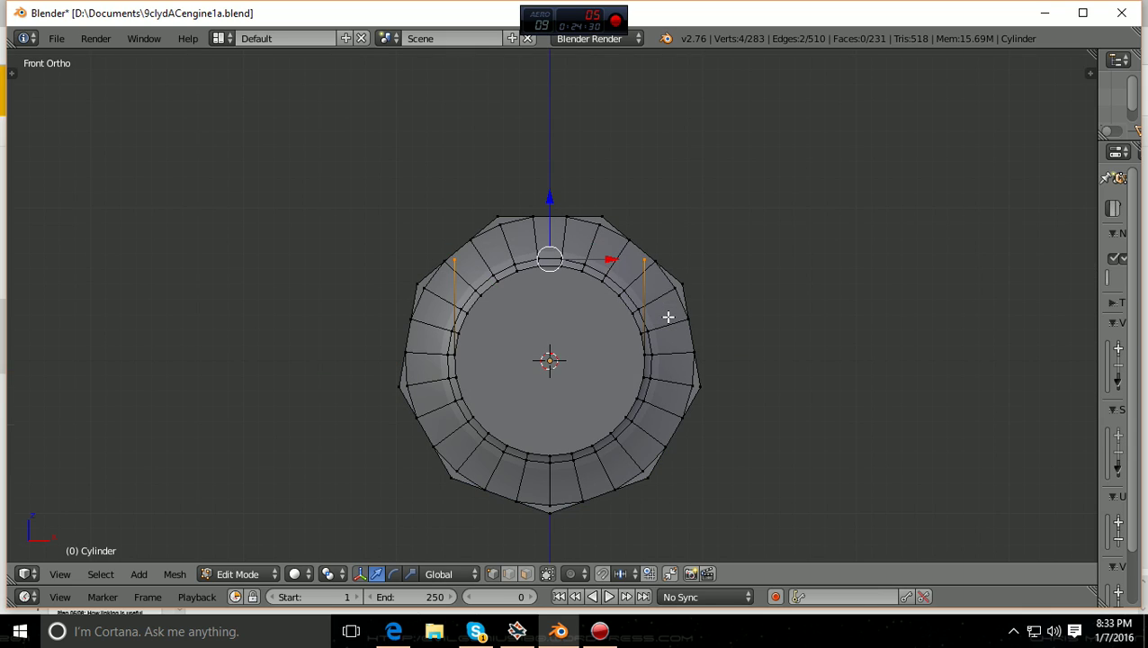
scroll(668, 317, up, 4)
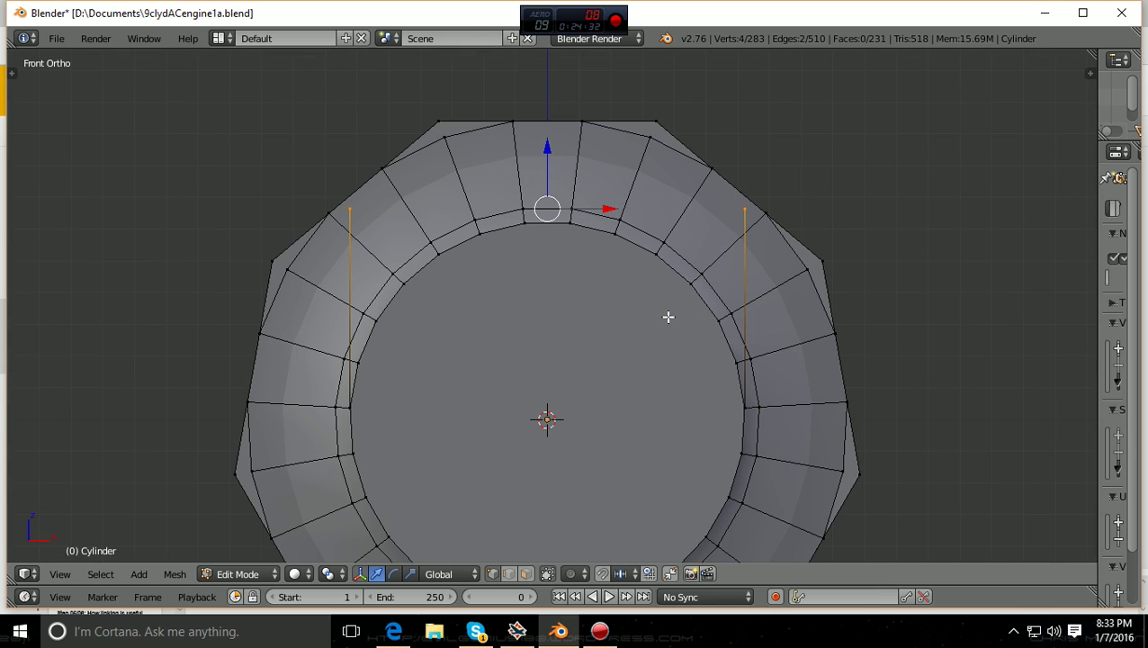
scroll(668, 317, up, 1)
scroll(668, 317, down, 1)
scroll(668, 317, up, 1)
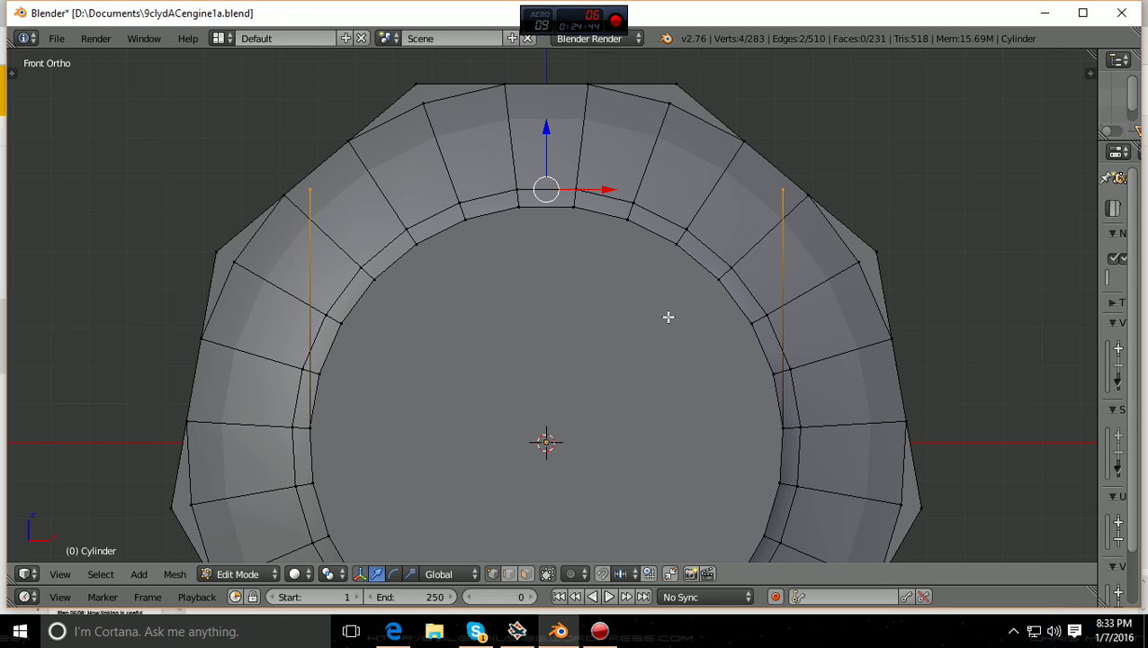
scroll(668, 317, down, 1)
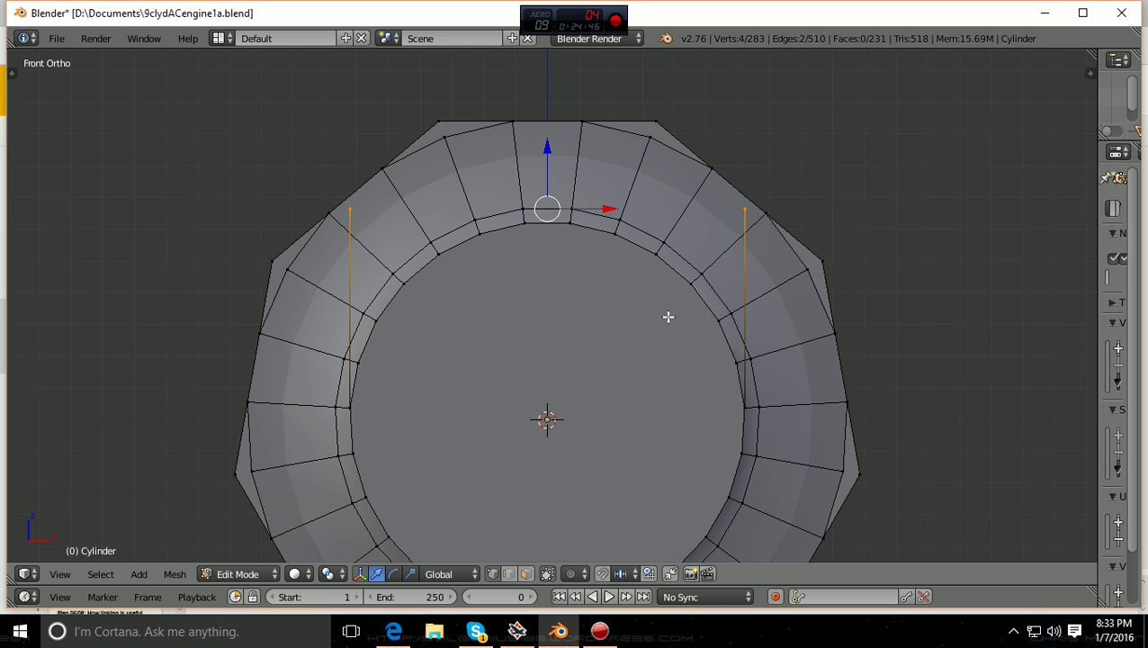
scroll(668, 317, up, 1)
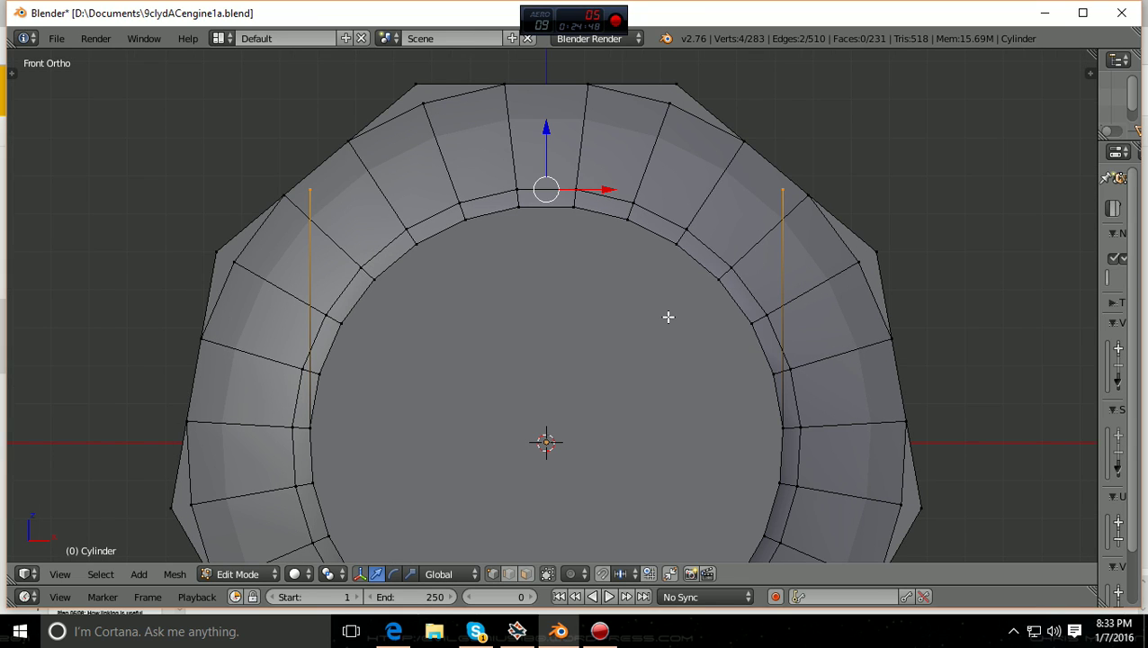
scroll(668, 317, down, 1)
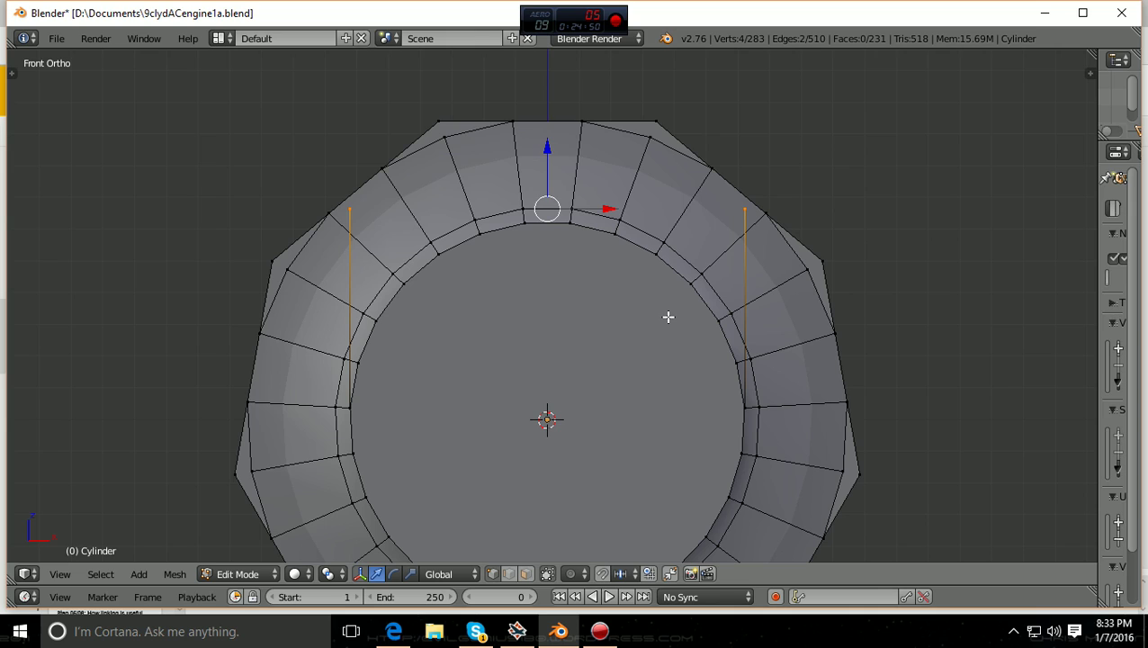
key(KP_7)
- In Top Ortho, extrude the stub edges again and scale the new ends to 1.1286
scroll(668, 317, up, 1)
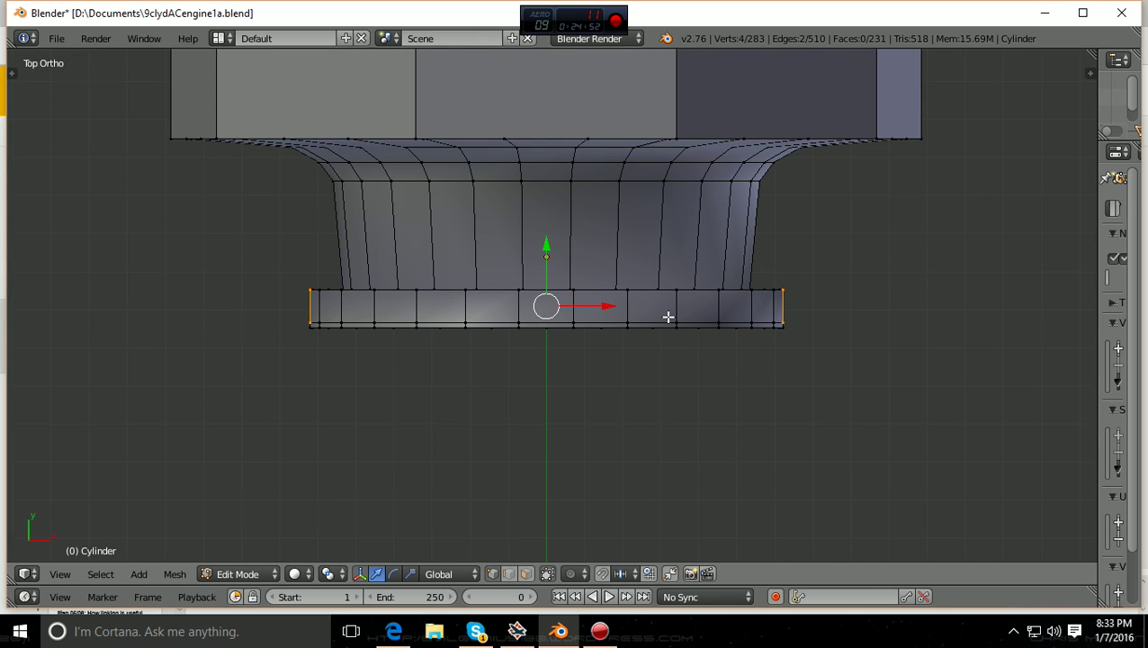
scroll(667, 317, up, 1)
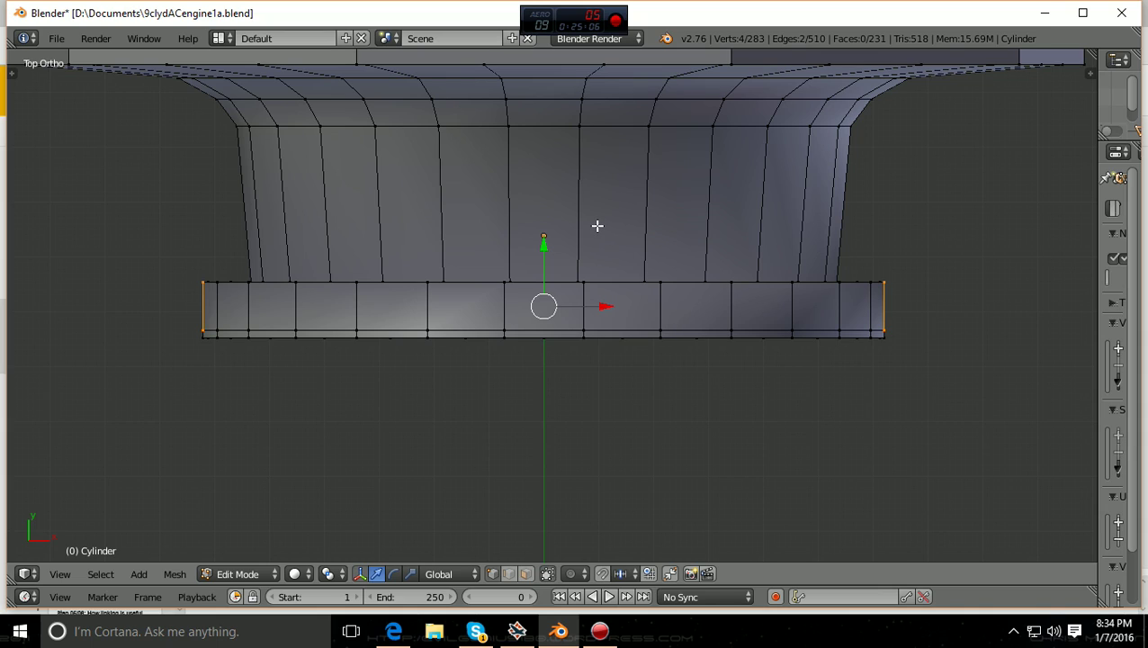
key(e)
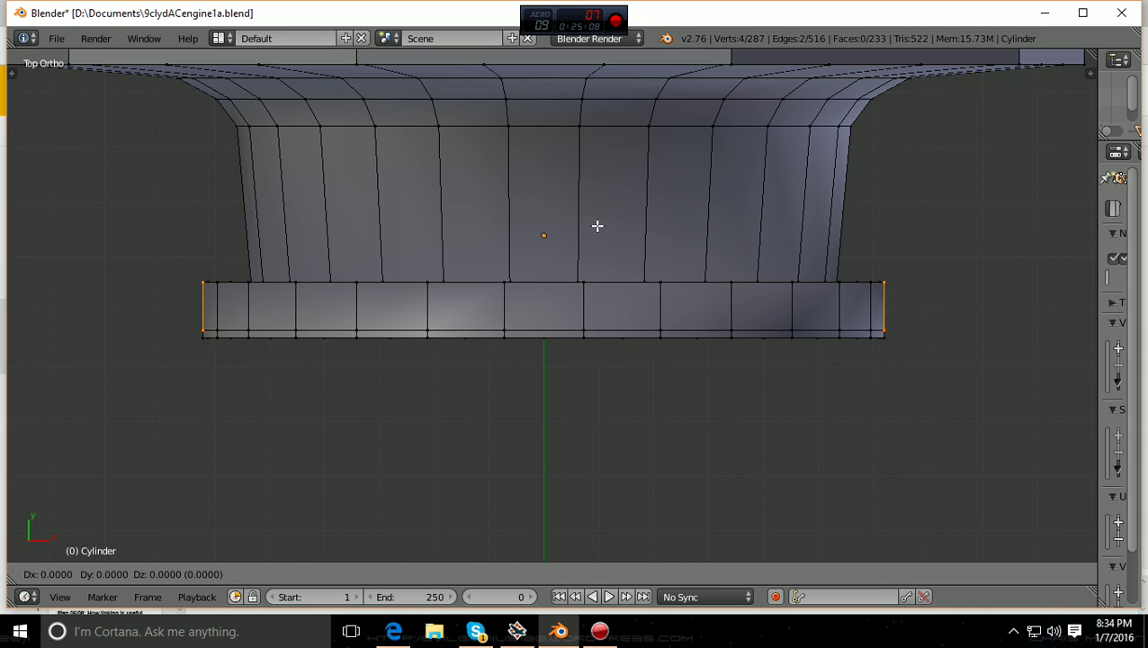
key(s)
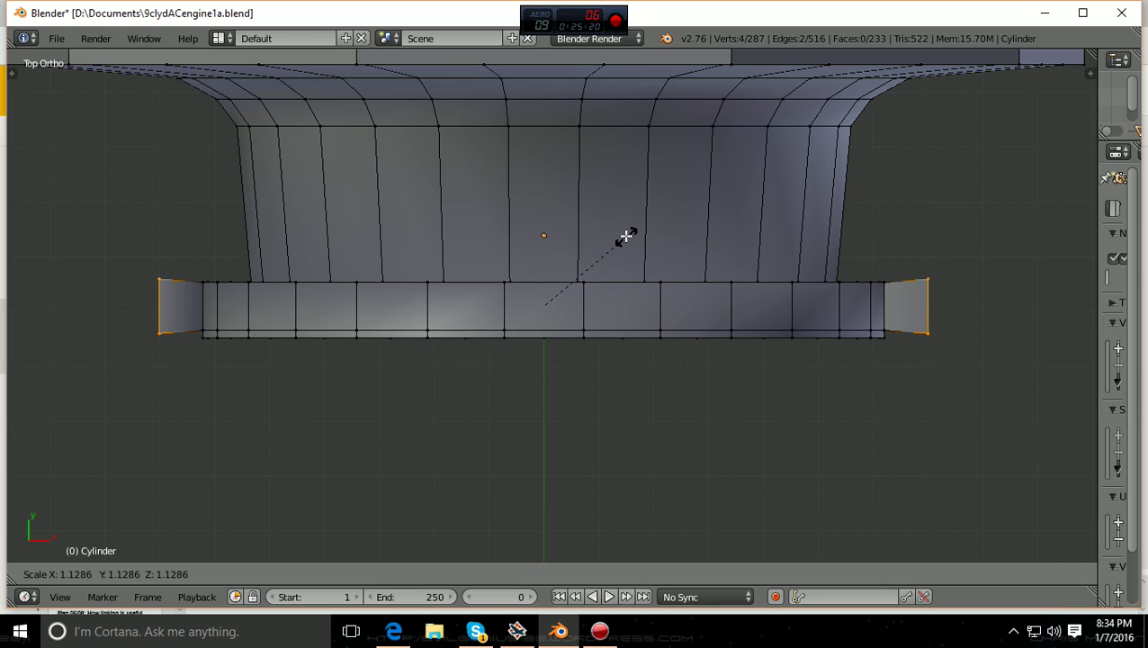
click(626, 236)
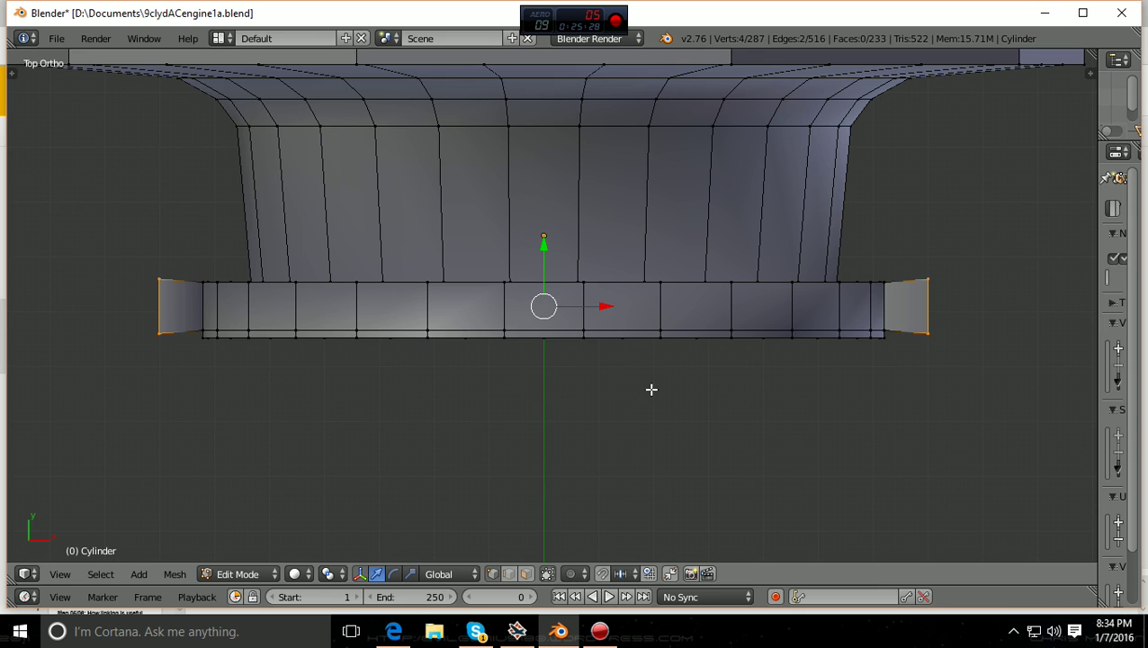
key(a)
- Check the flared stubs from the front and top, then switch to wireframe
key(KP_1)
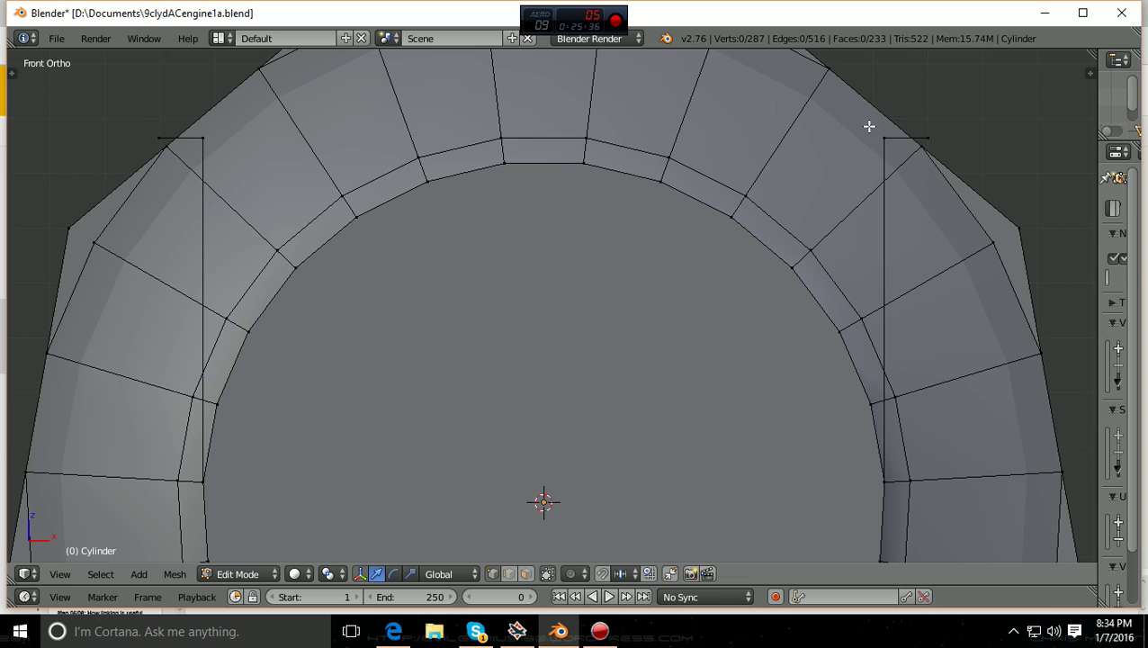
key(KP_7)
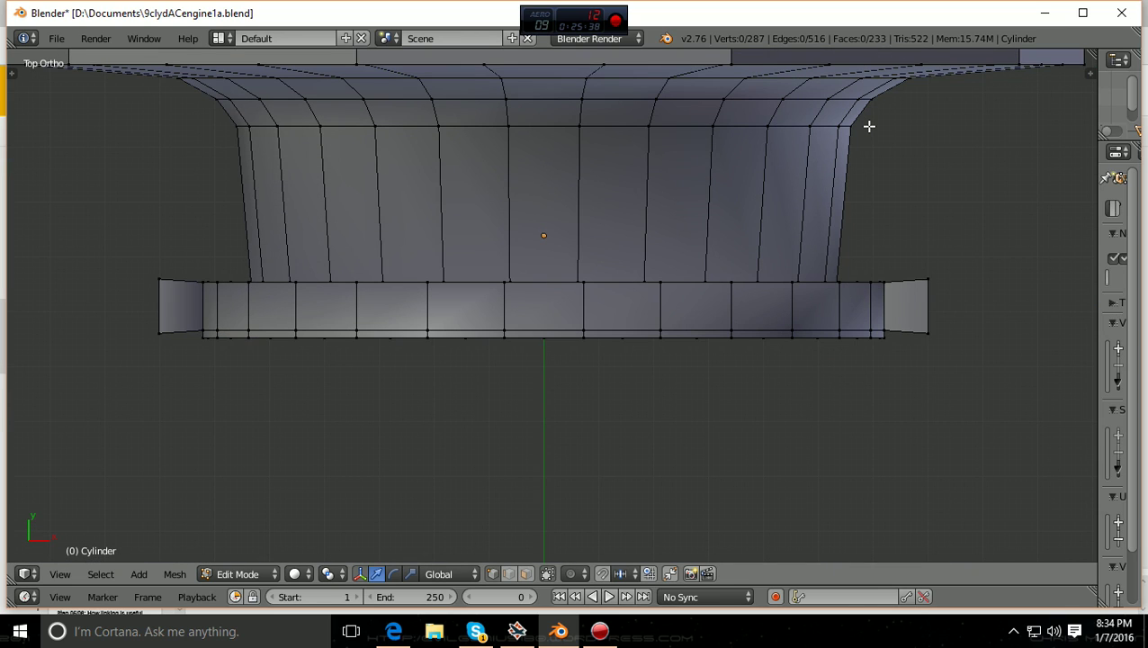
scroll(869, 126, up, 1)
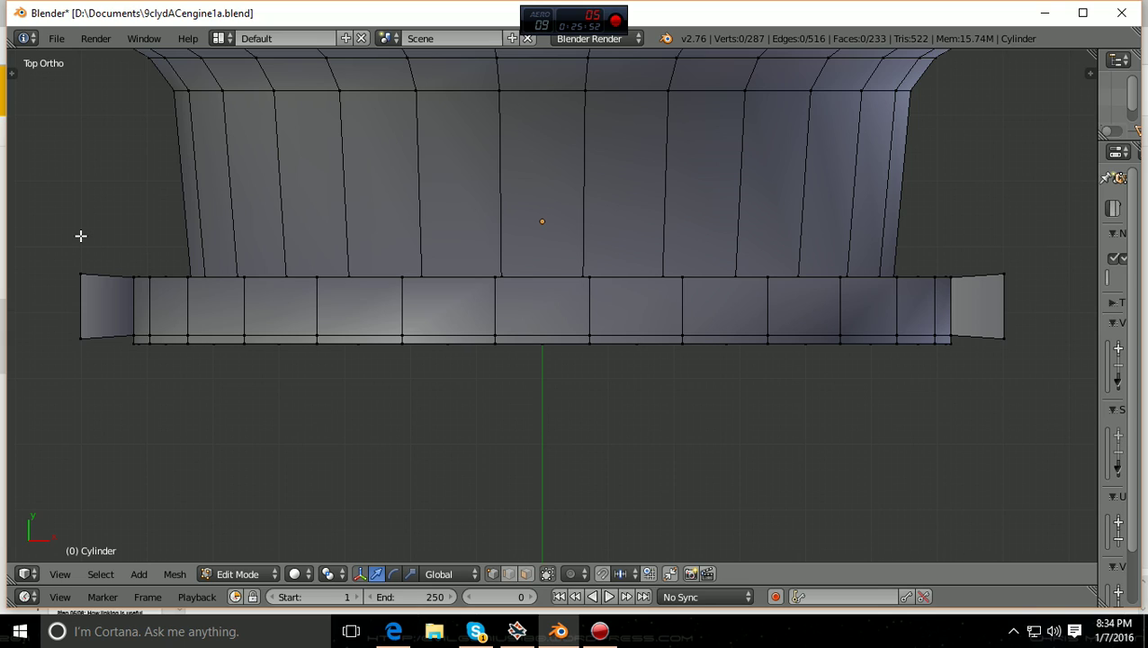
key(z)
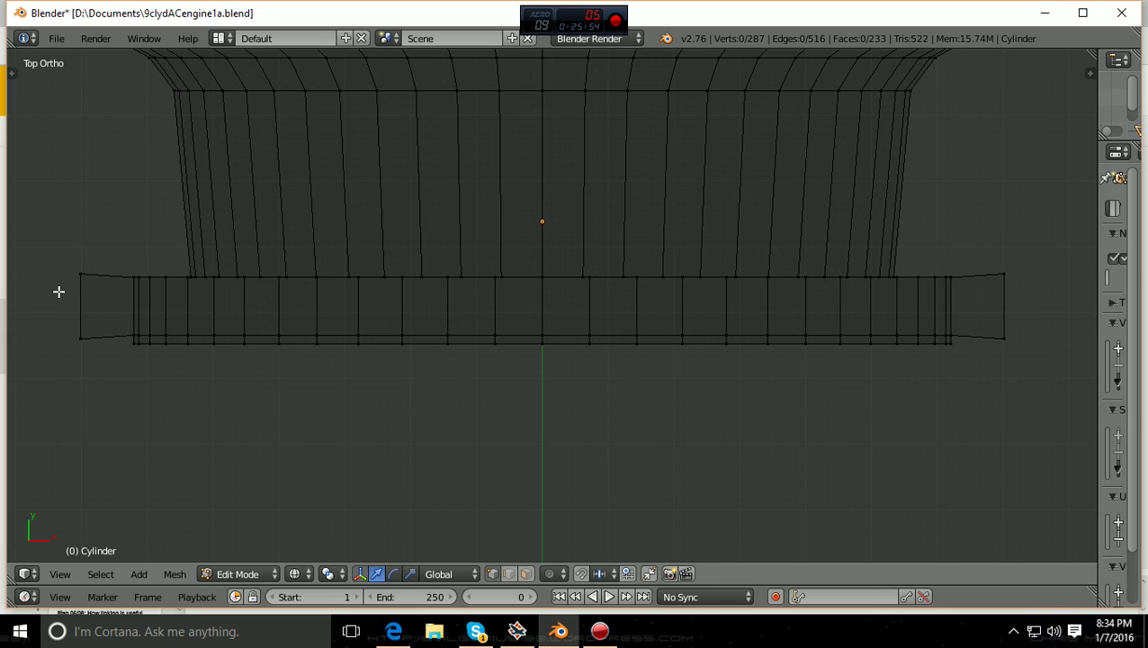
- Flatten the band's upper vertex row by scaling it to 0 along Y
key(b)
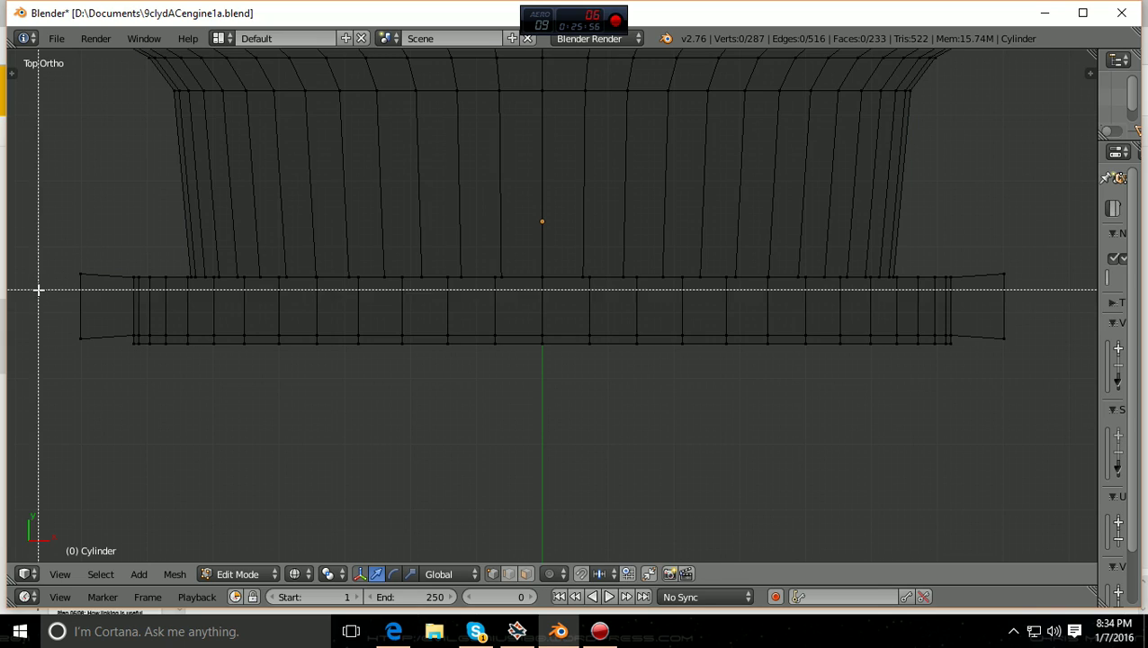
drag(38, 290, 1024, 248)
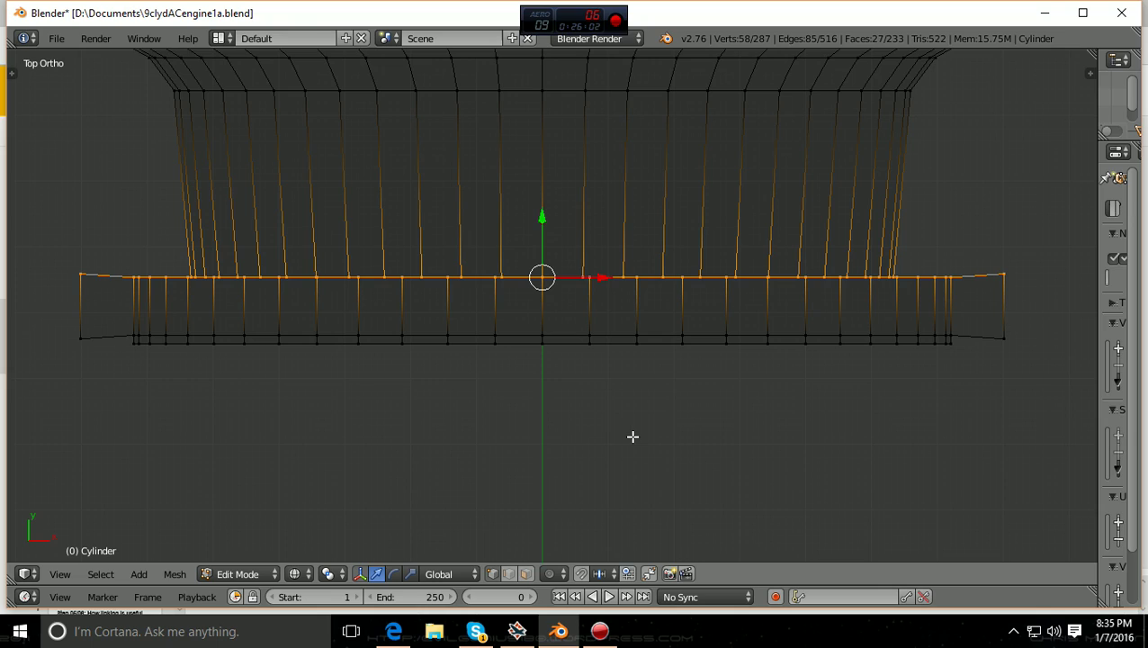
key(s)
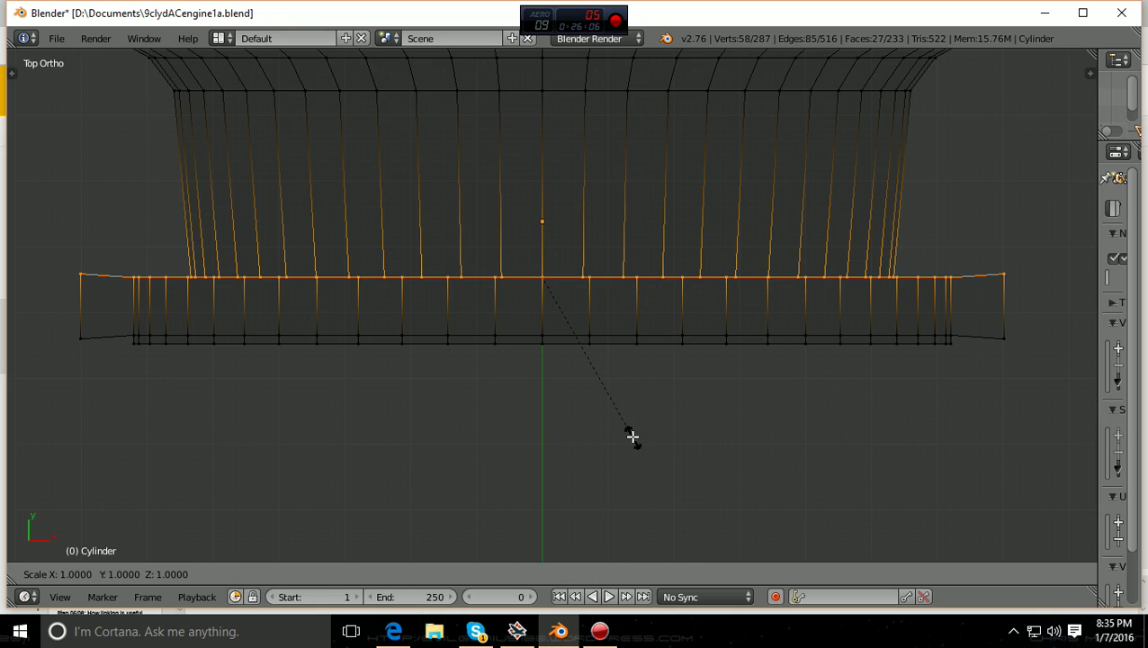
key(y)
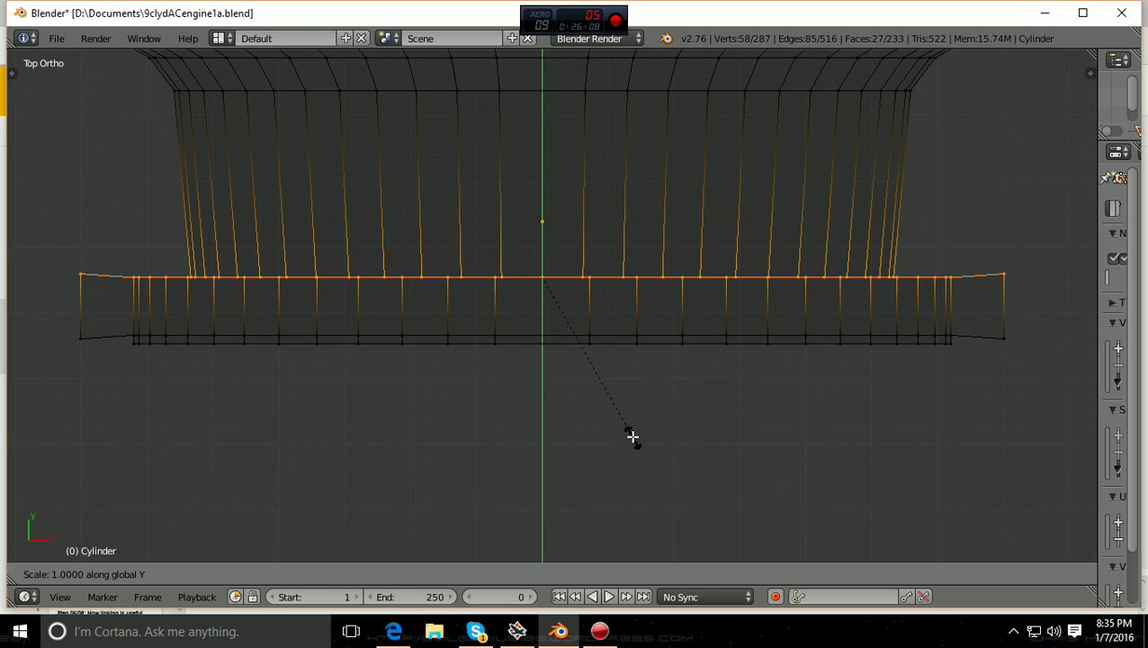
key(0)
key(Return)
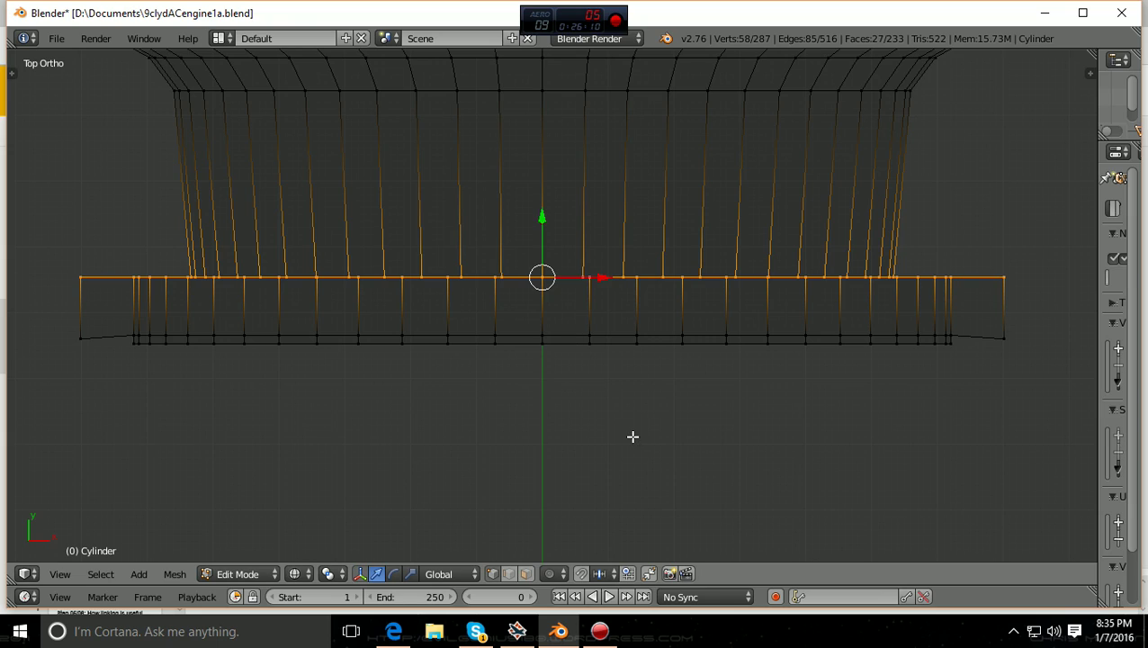
key(a)
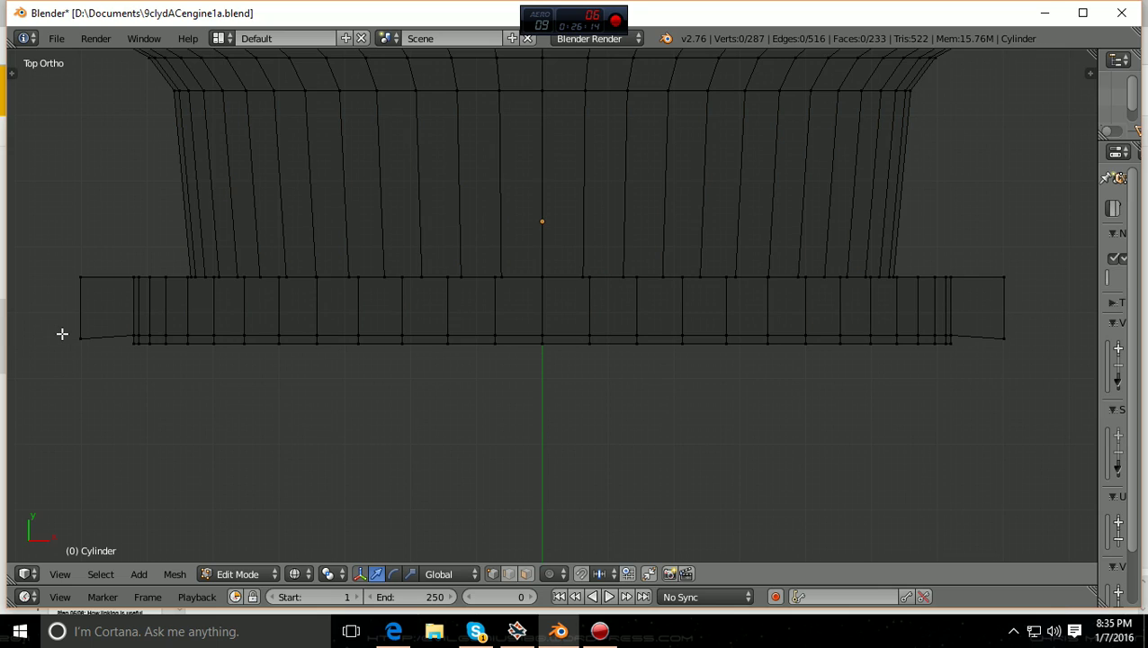
- Flatten the bottom vertex row to 0 along Y, then orbit to check the band
key(b)
drag(62, 326, 1043, 339)
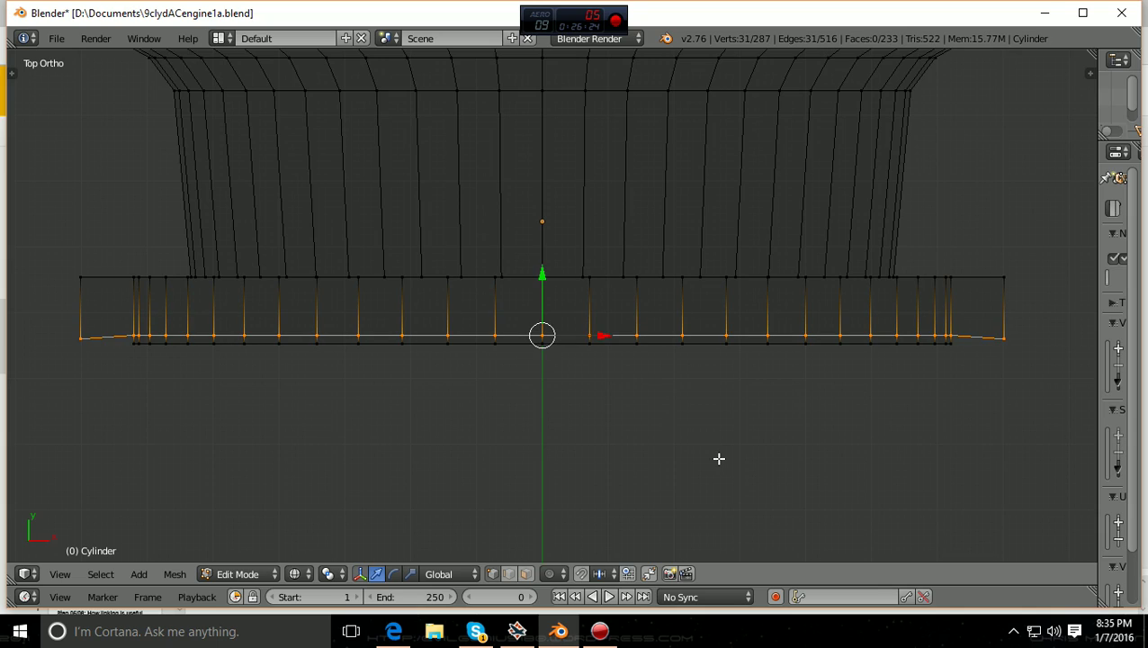
key(s)
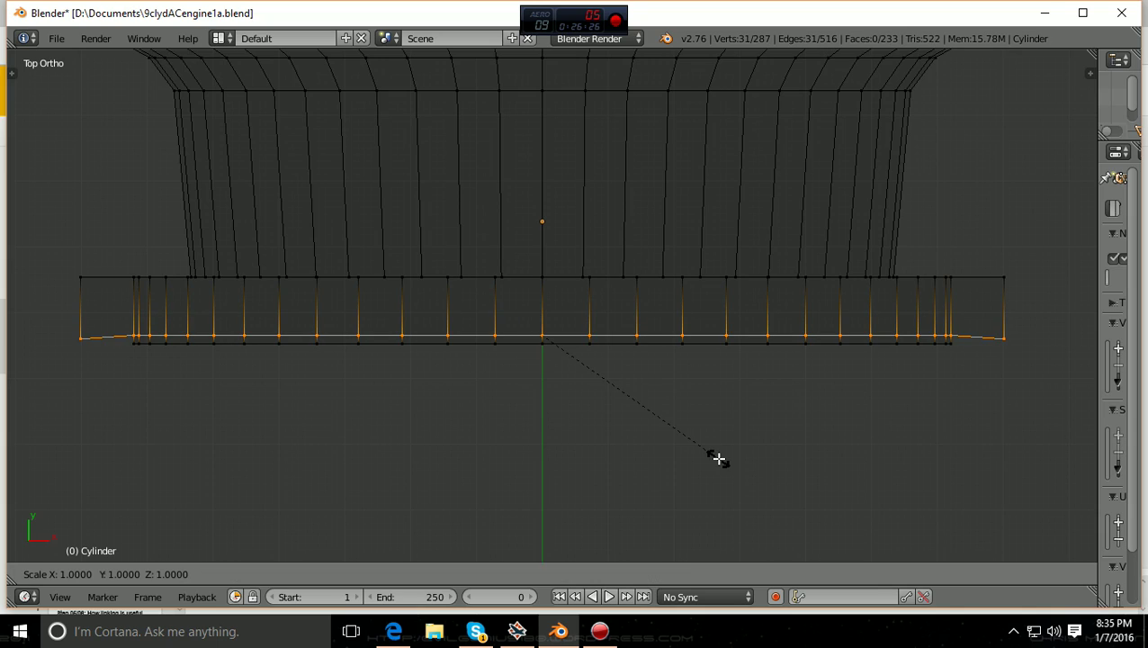
key(y)
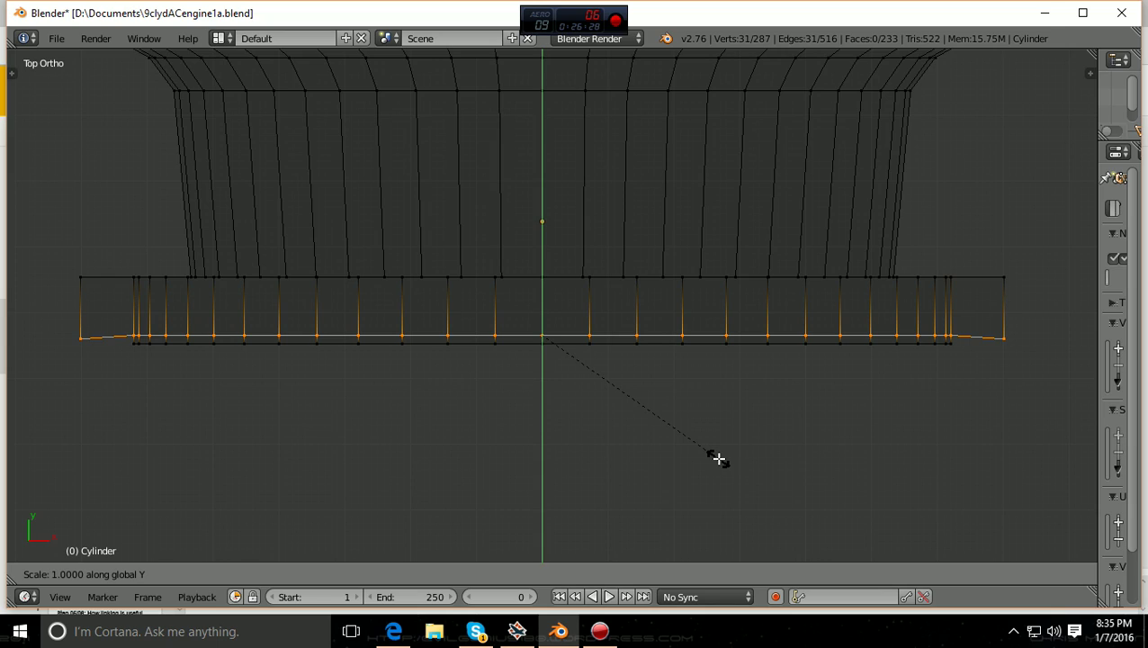
text(0)
key(Return)
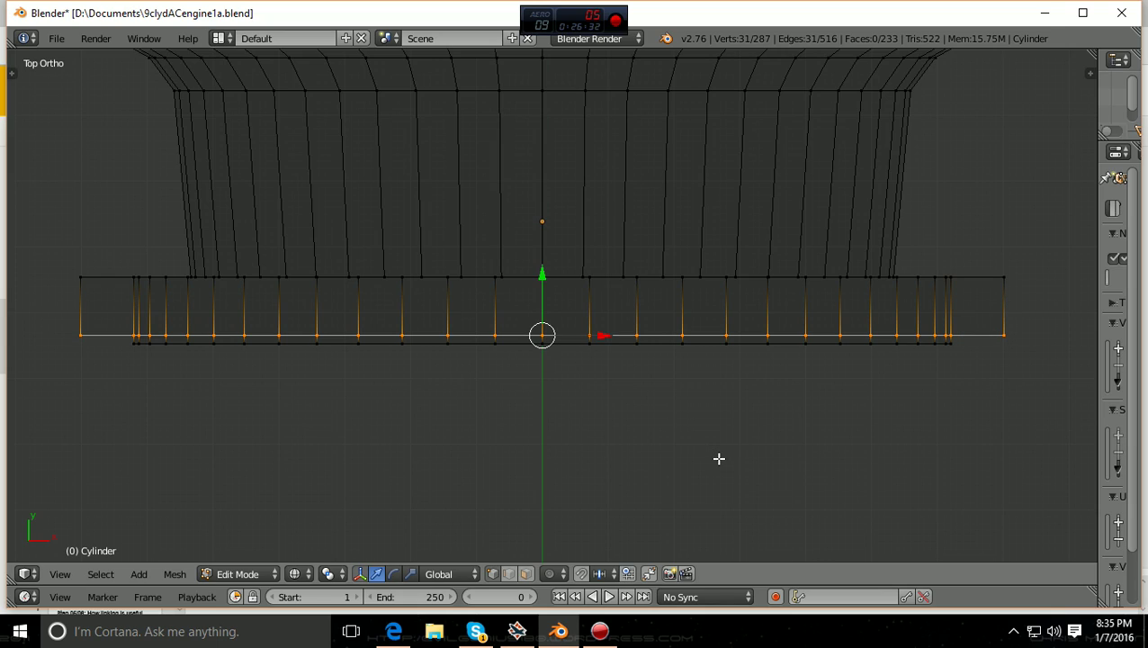
key(a)
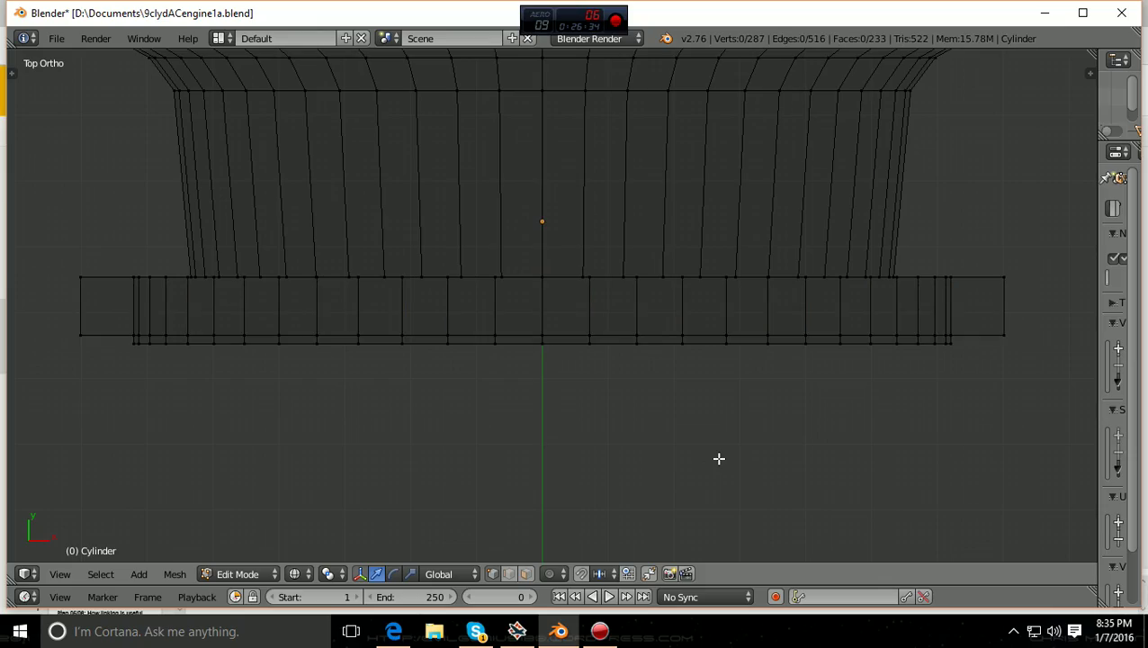
scroll(719, 458, down, 2)
middle_drag(720, 461, 788, 280)
middle_drag(788, 280, 771, 261)
- Overwrite 9clydACengine1a.blend in D:\Documents using File > Save As
scroll(771, 261, up, 2)
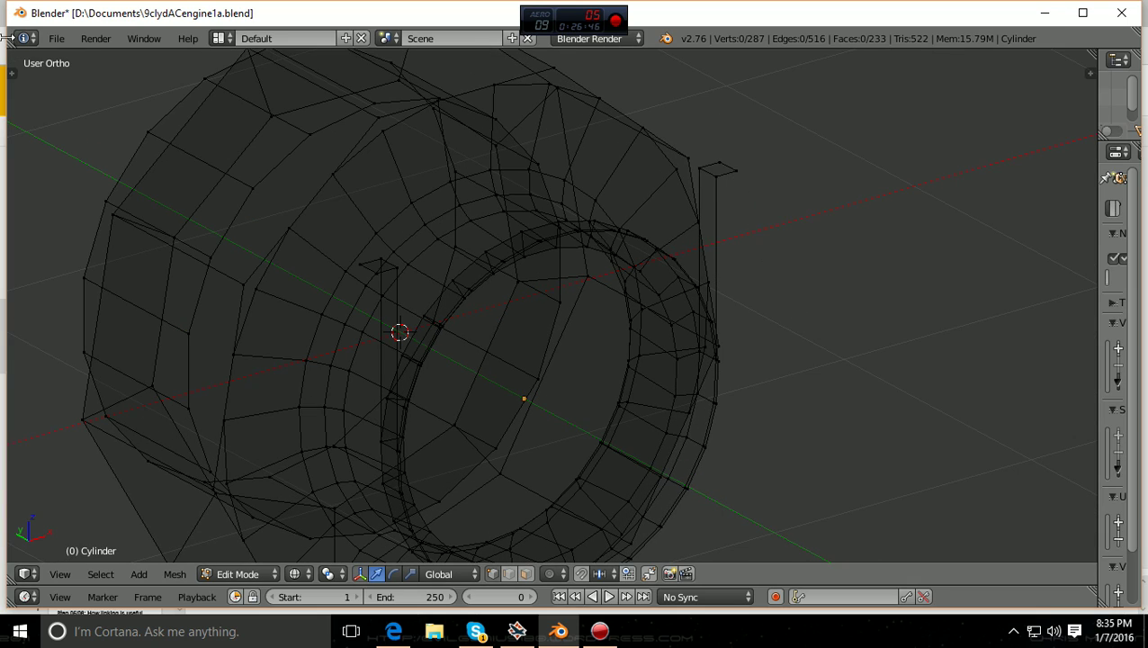
click(55, 37)
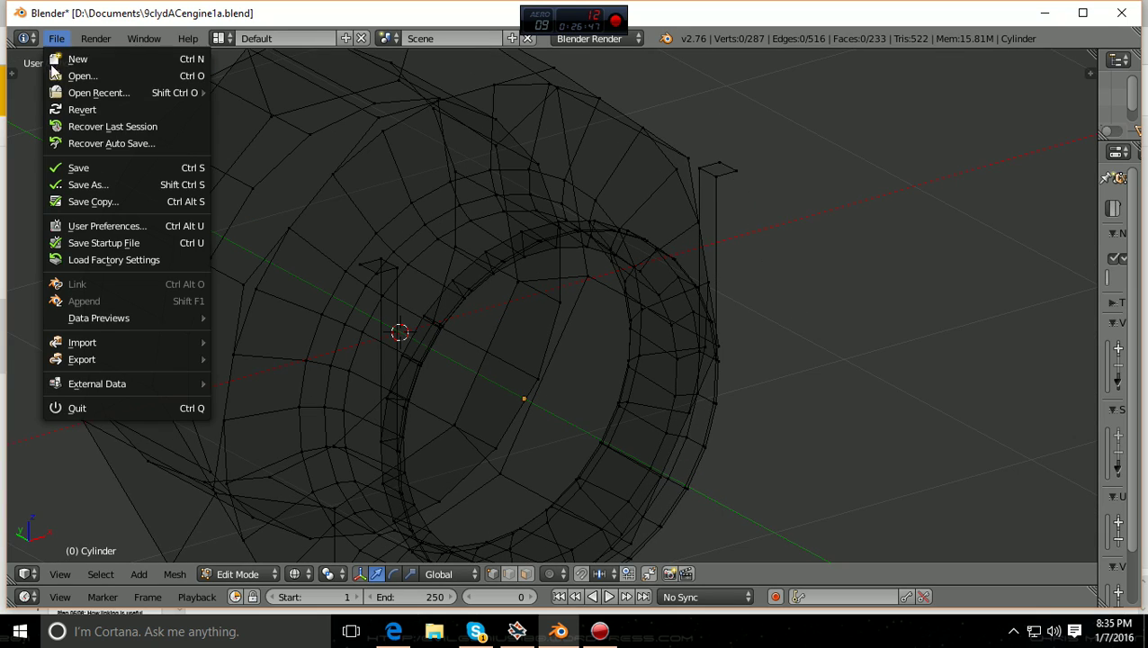
click(95, 180)
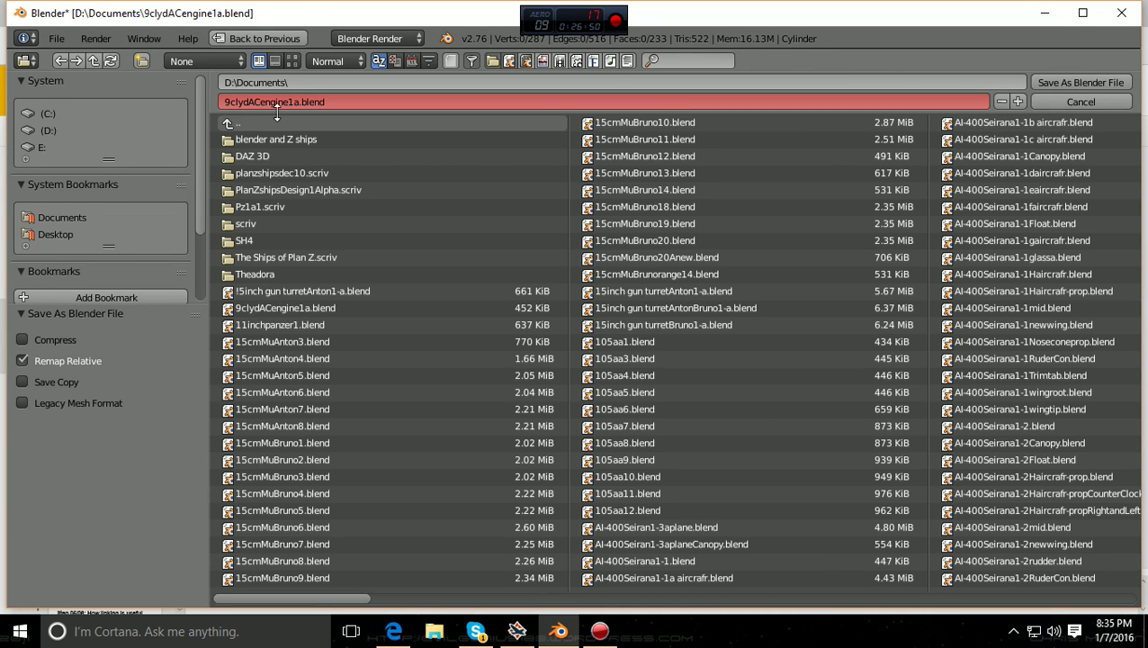
click(1050, 81)
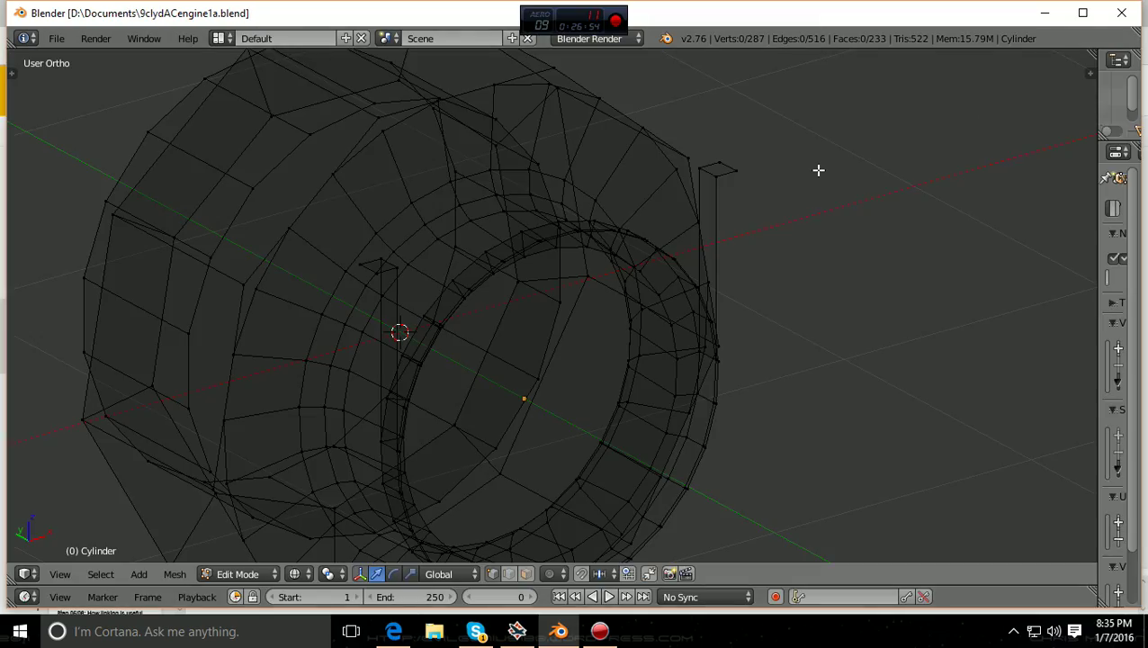
middle_drag(817, 169, 830, 251)
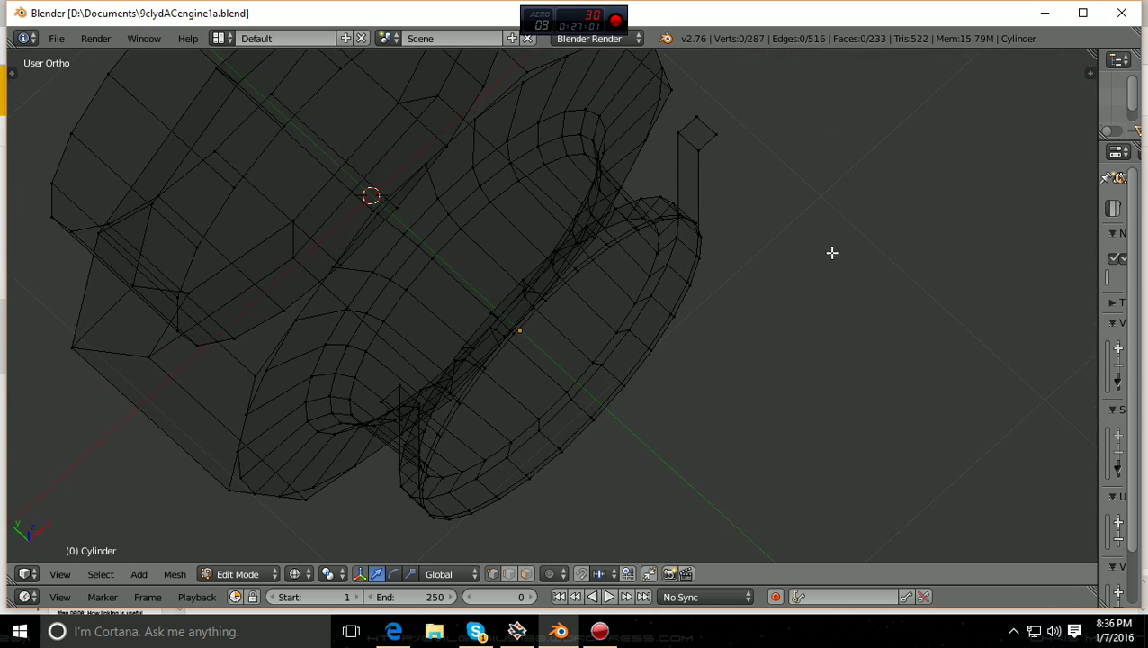
- Select the four top corner vertices of the two small mounting stubs
right_click(717, 128)
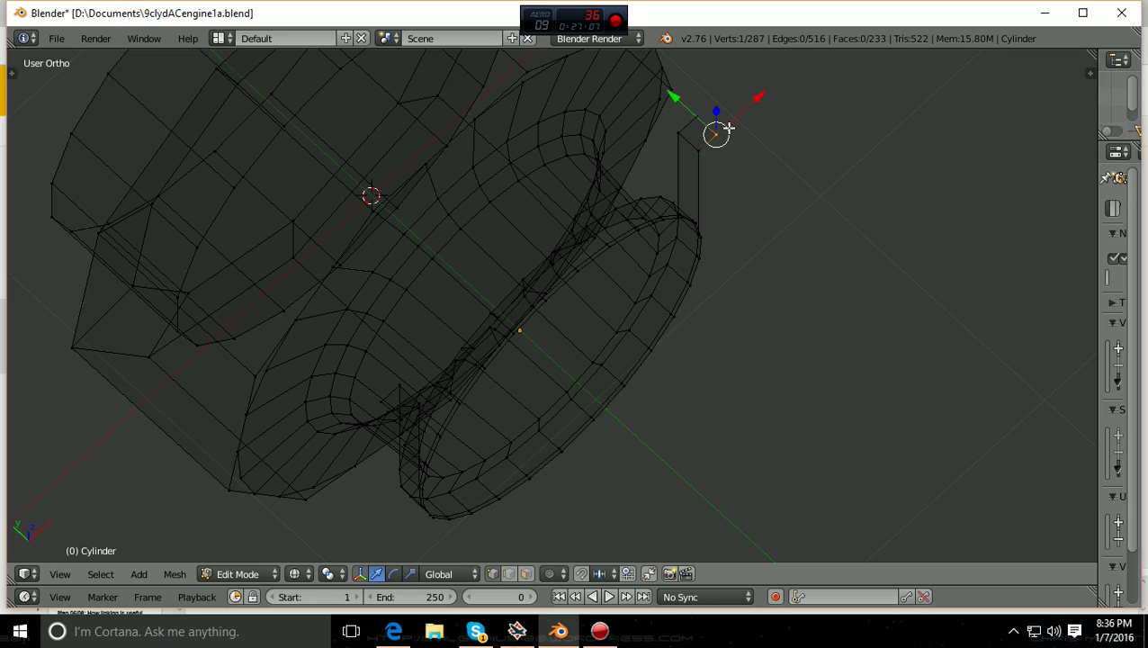
shift+right_click(684, 115)
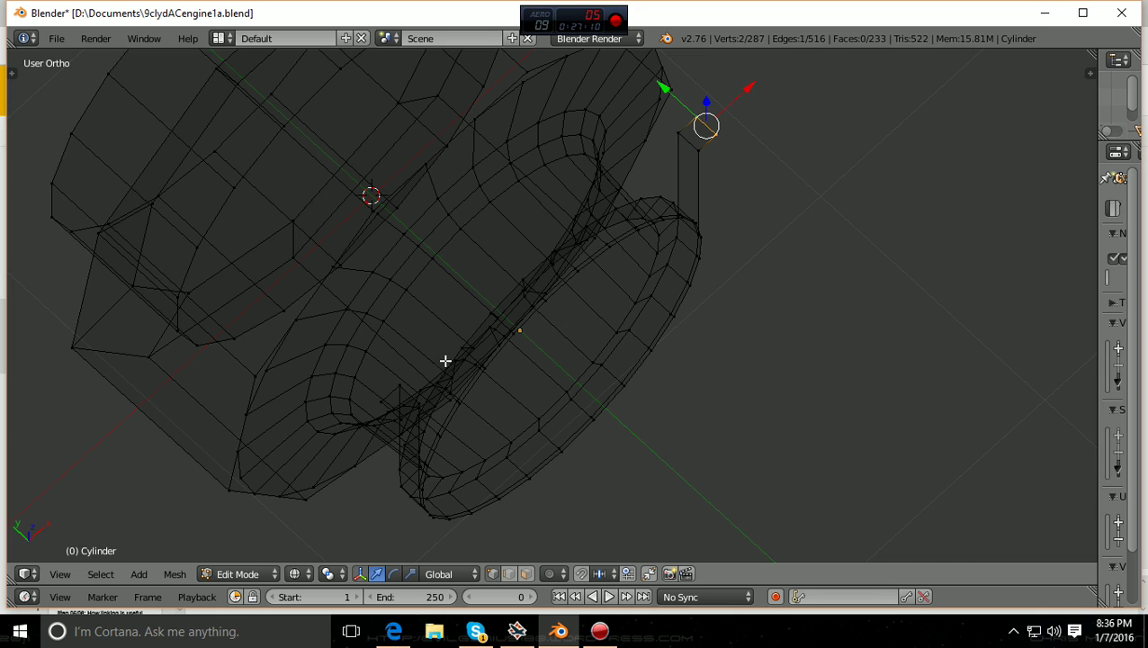
middle_drag(886, 348, 698, 329)
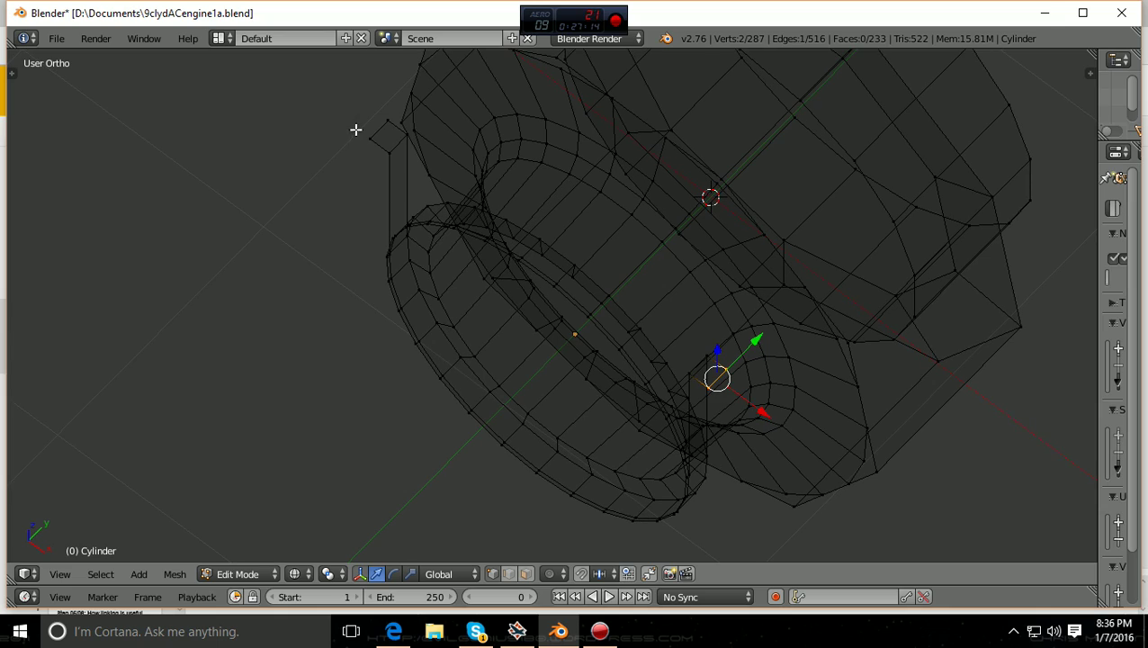
shift+right_click(387, 121)
shift+right_click(375, 133)
- Switch to Front view and start extruding the selected stub tops
scroll(374, 135, down, 1)
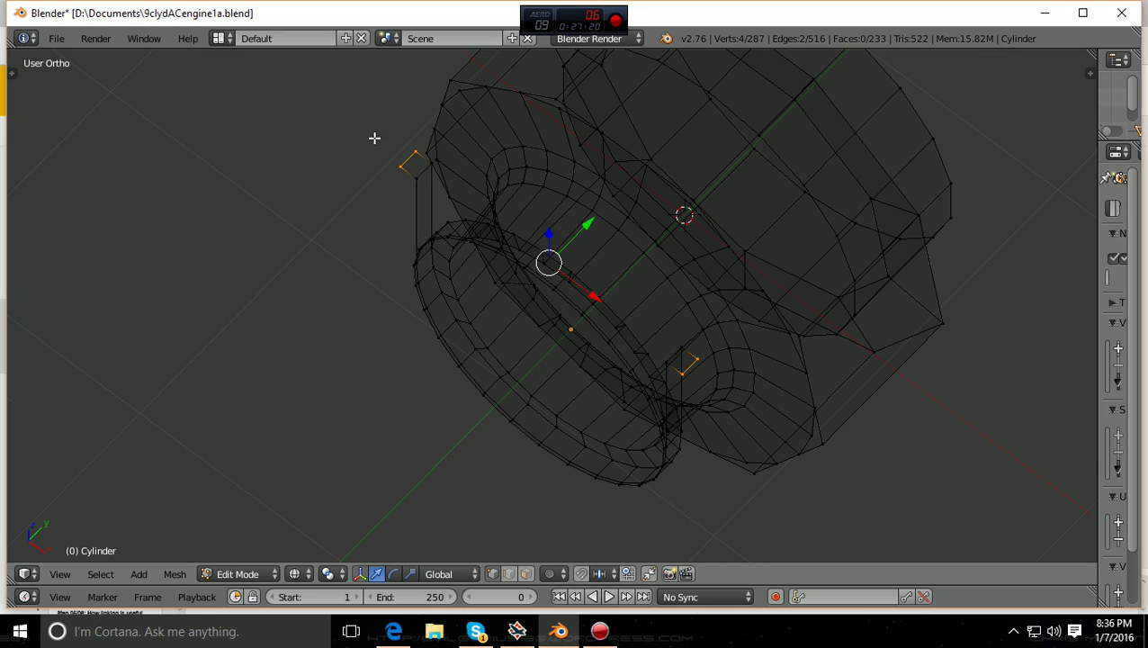
key(KP_1)
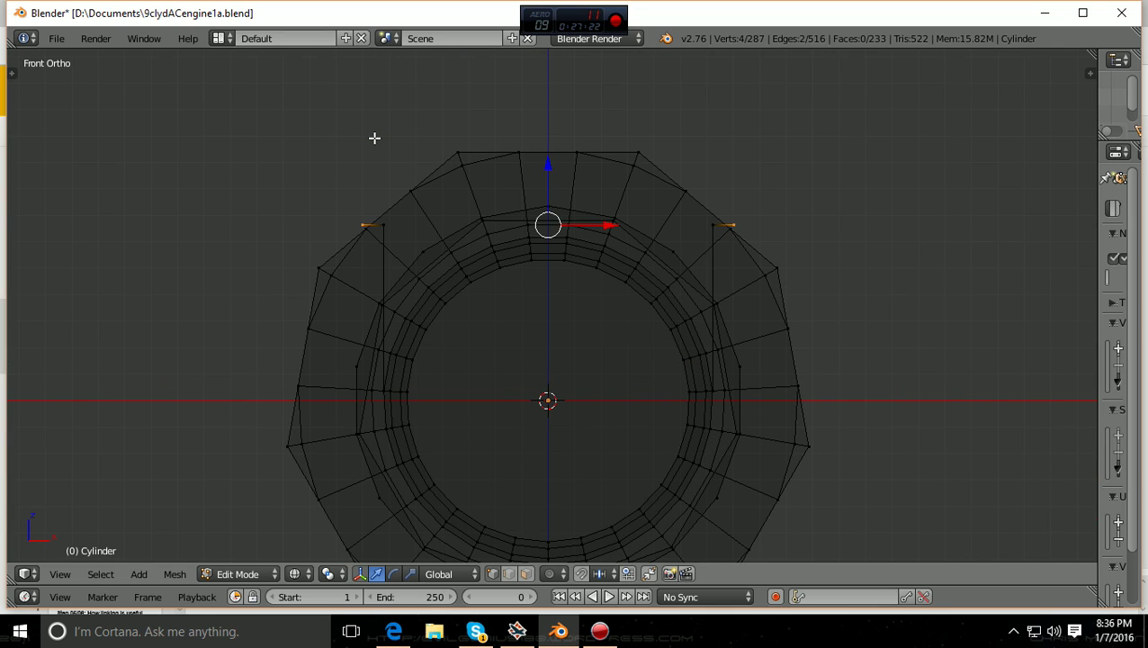
shift+scroll(378, 141, up, 4)
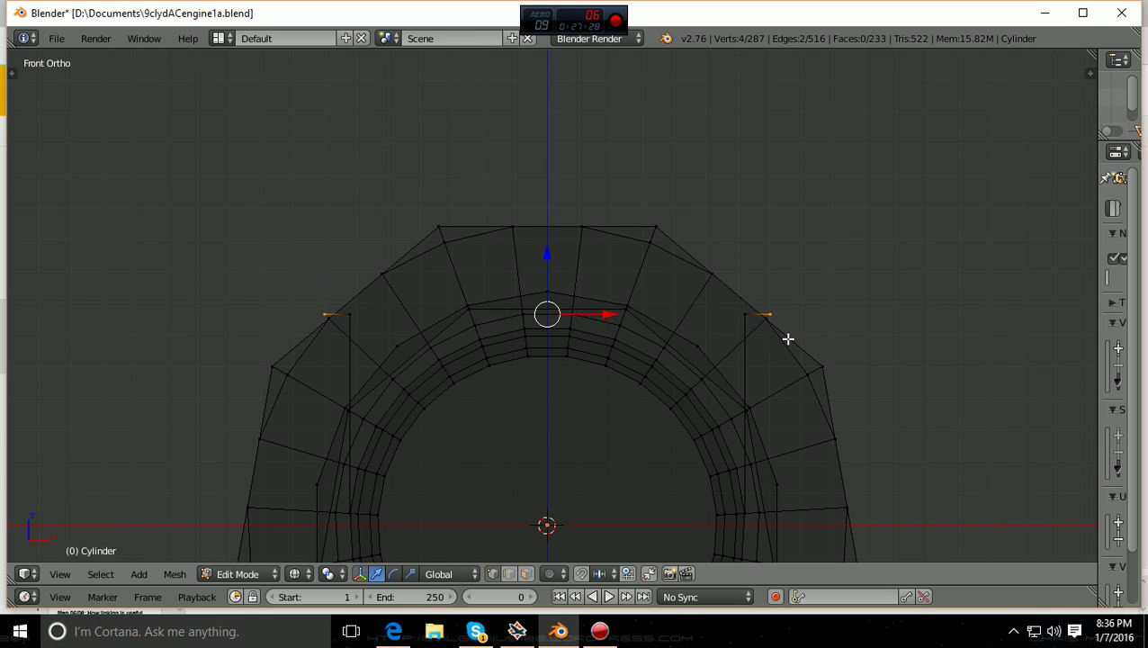
key(e)
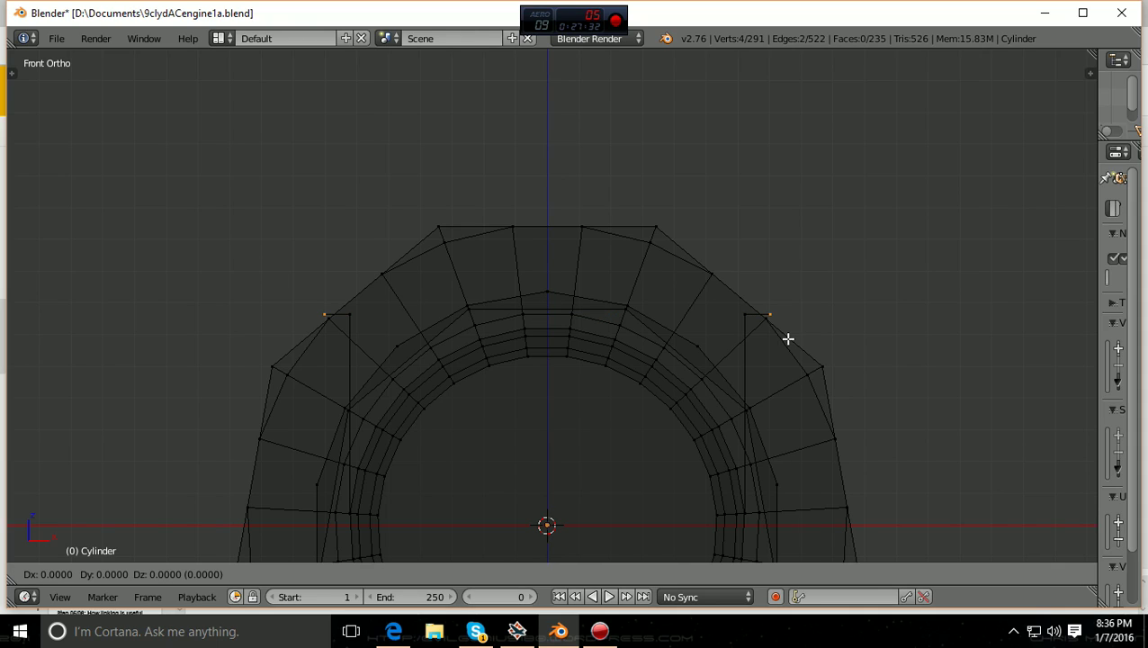
- Extrude both stub tops 0.1143 straight up along Z
key(z)
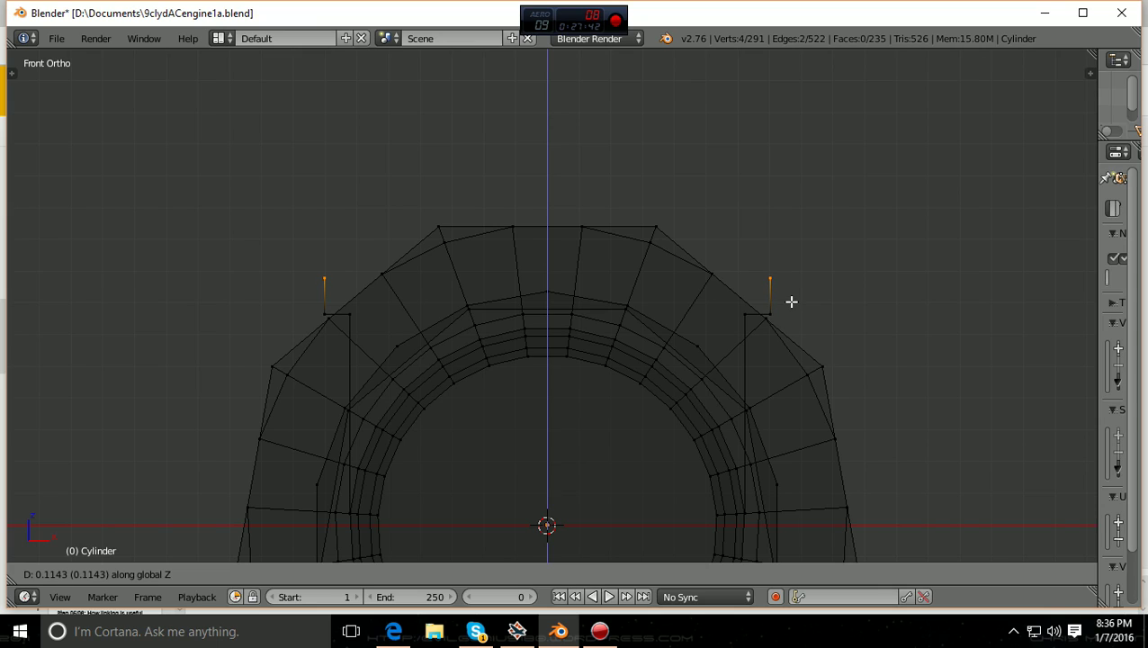
click(791, 301)
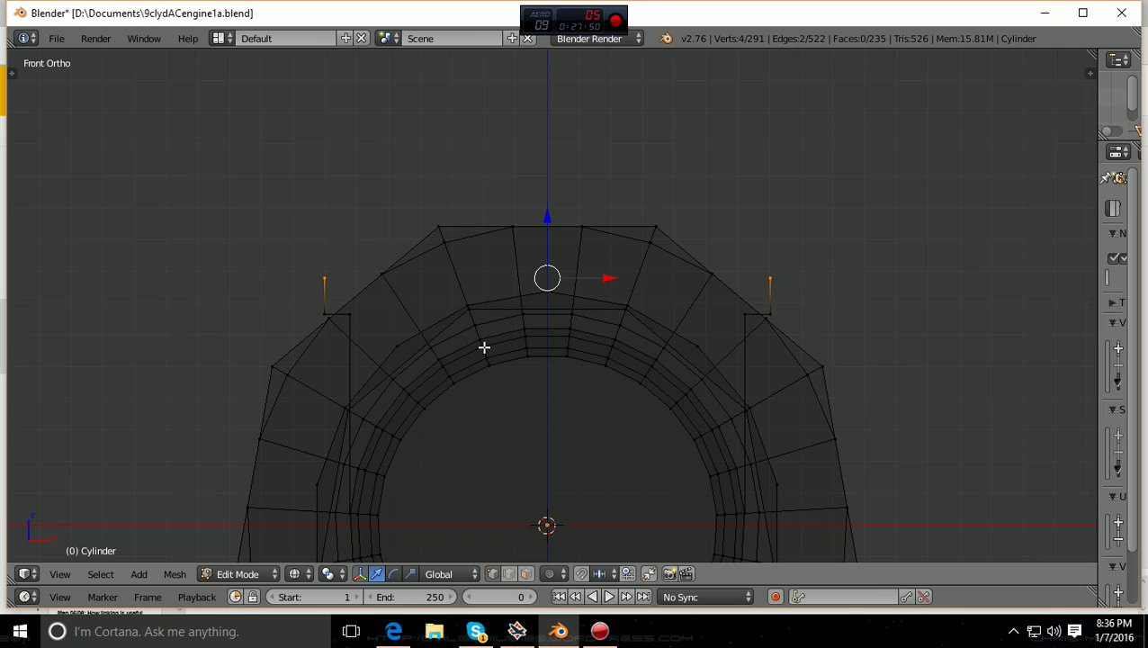
middle_drag(584, 405, 579, 317)
middle_drag(617, 352, 546, 317)
- Deselect everything and select the top edge of the nearer left stub
scroll(585, 355, up, 3)
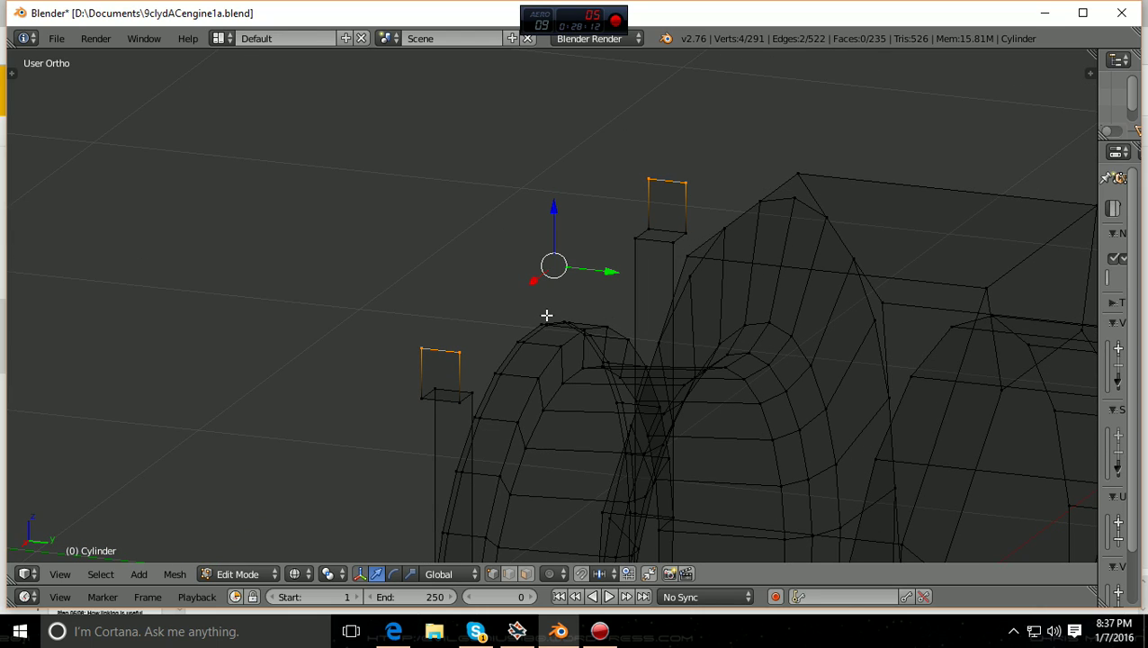
key(a)
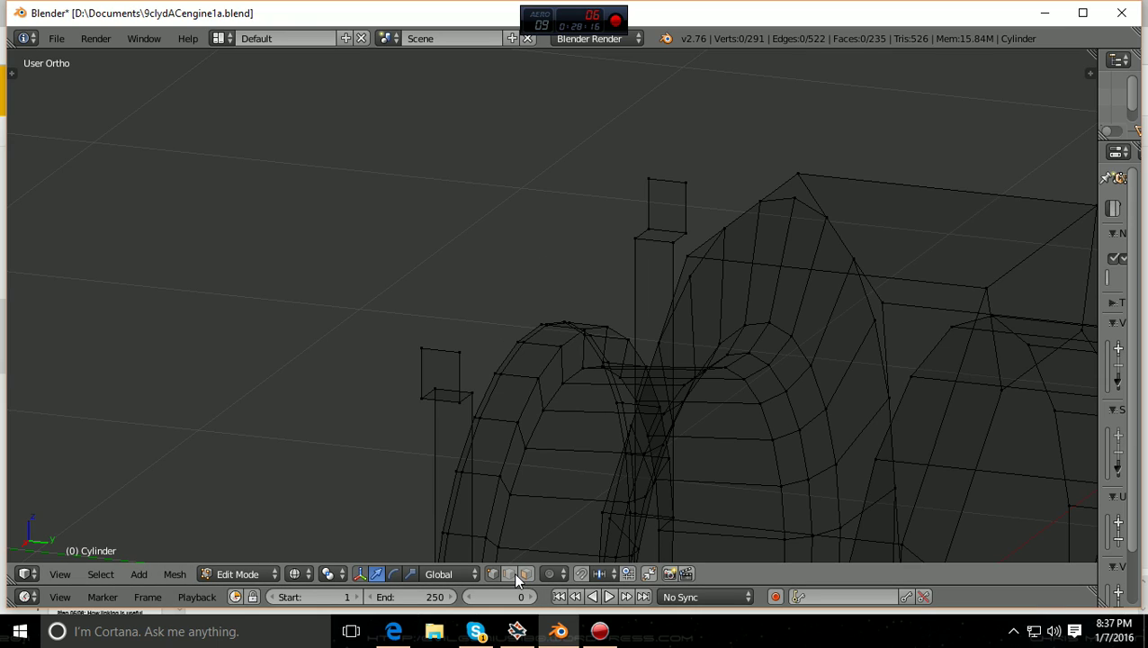
right_click(440, 351)
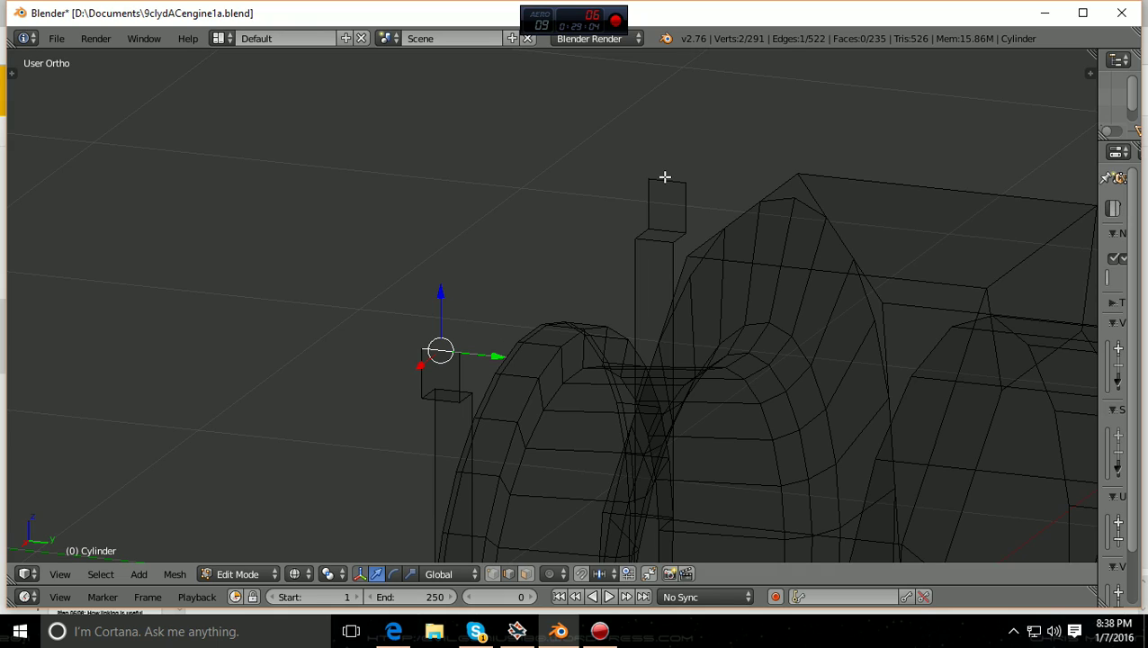
- Select the top edges of both small bracket uprights in wireframe
alt+right_click(664, 181)
middle_drag(664, 181, 778, 196)
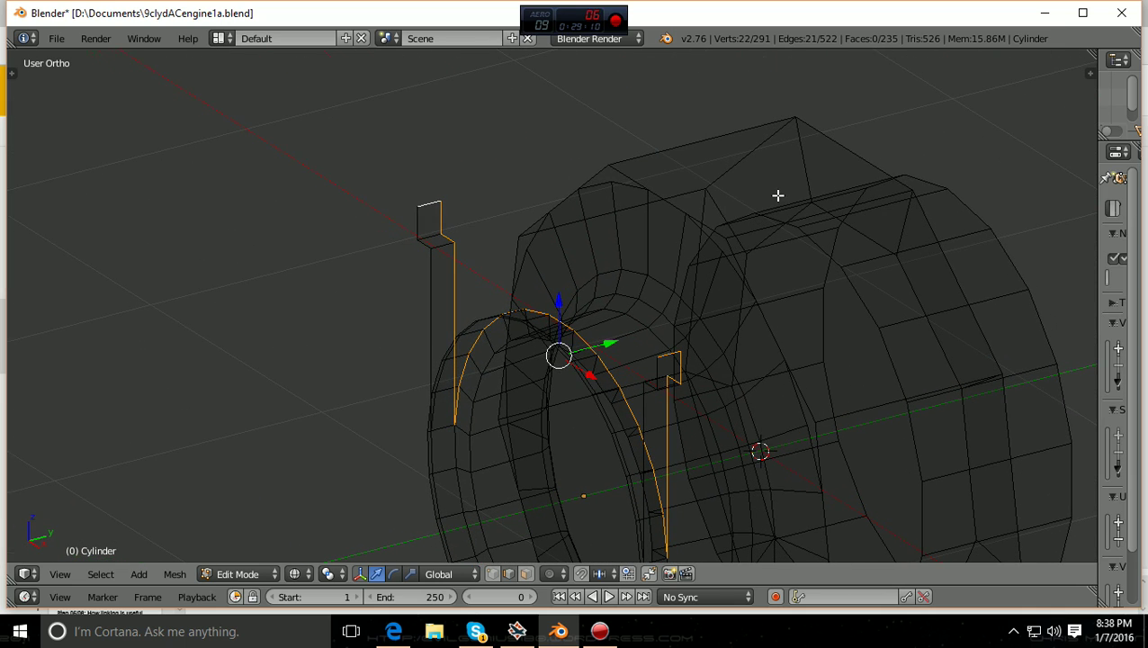
key(ctrl+z)
middle_drag(778, 195, 1056, 236)
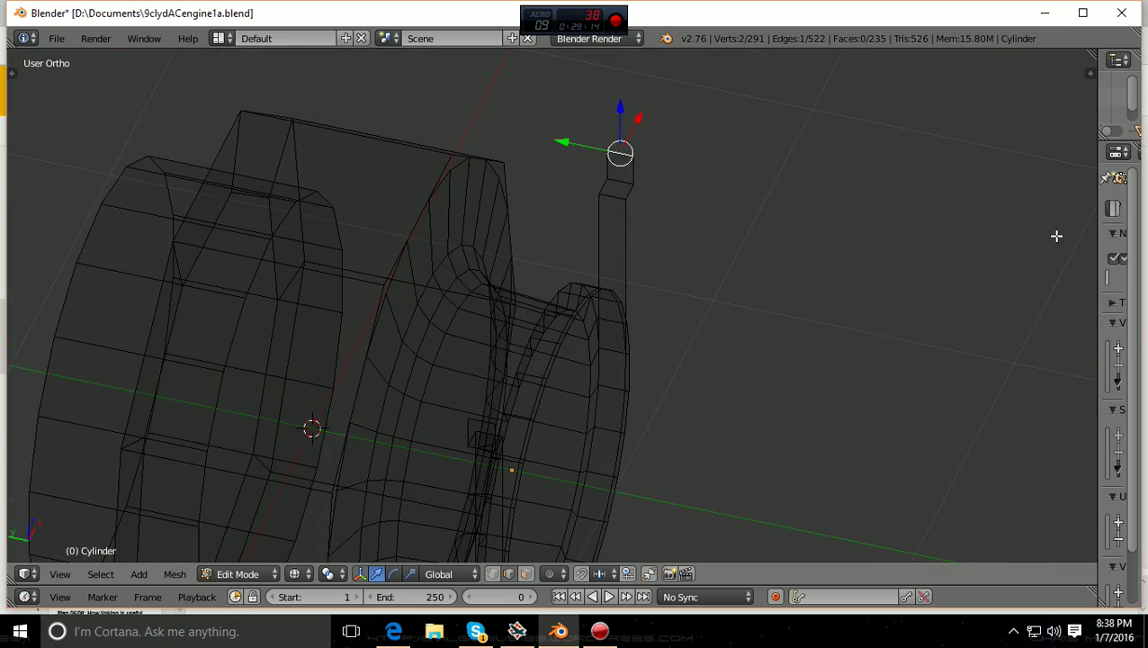
middle_drag(767, 343, 812, 328)
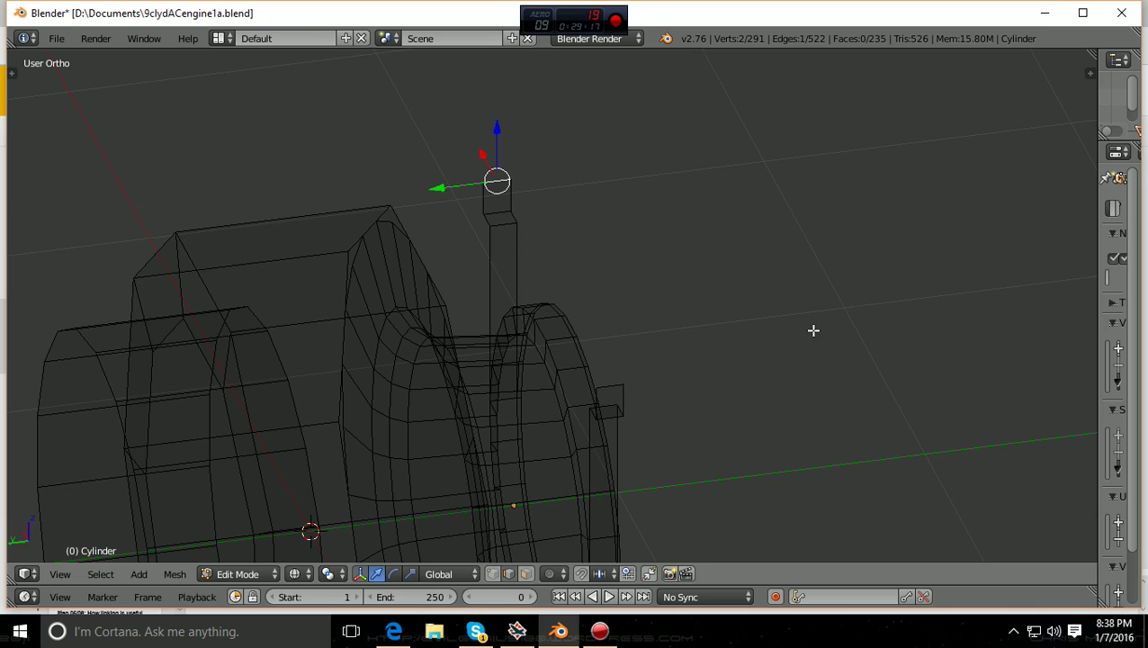
shift+right_click(612, 384)
- Orbit around the engine core and switch back to solid shading
middle_drag(700, 313, 495, 361)
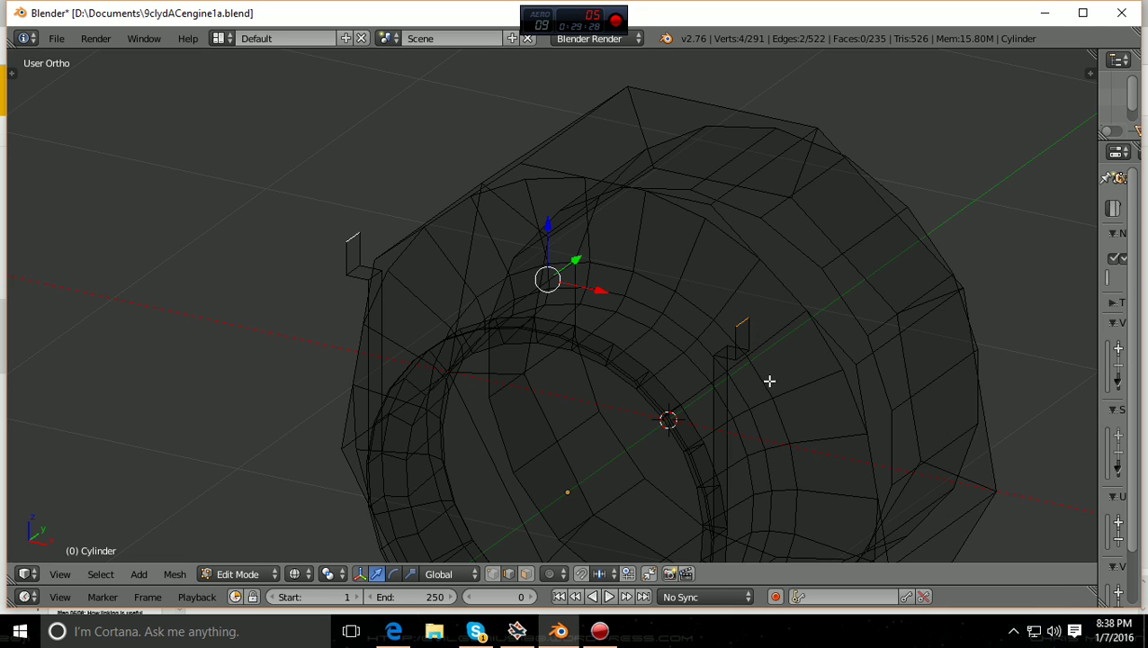
middle_drag(354, 252, 328, 355)
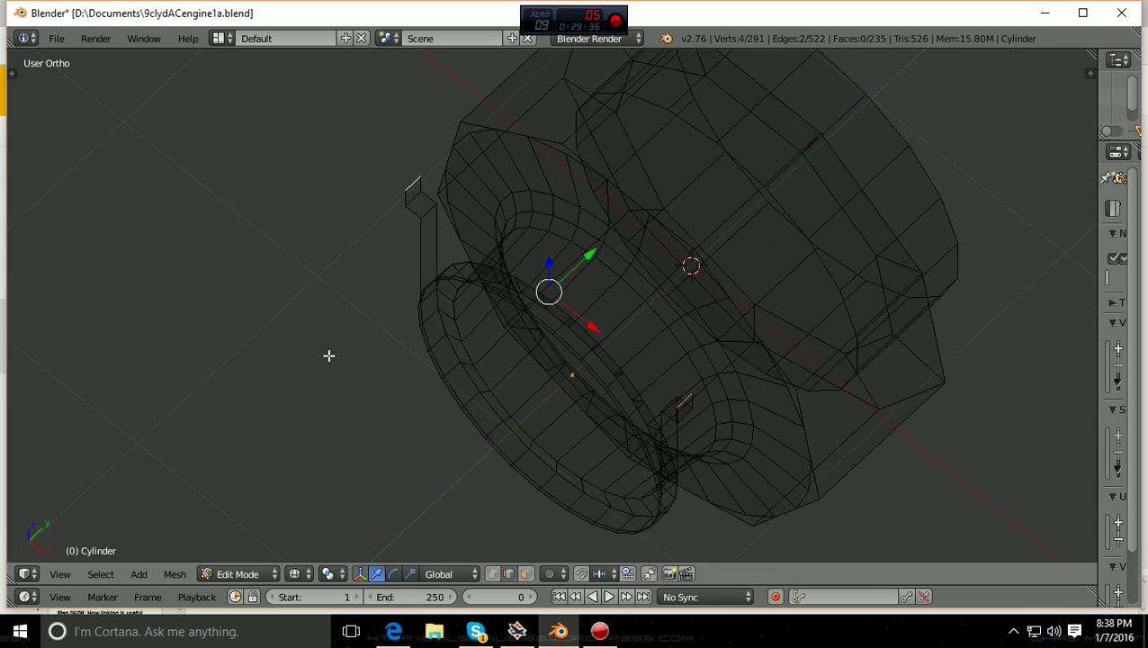
key(z)
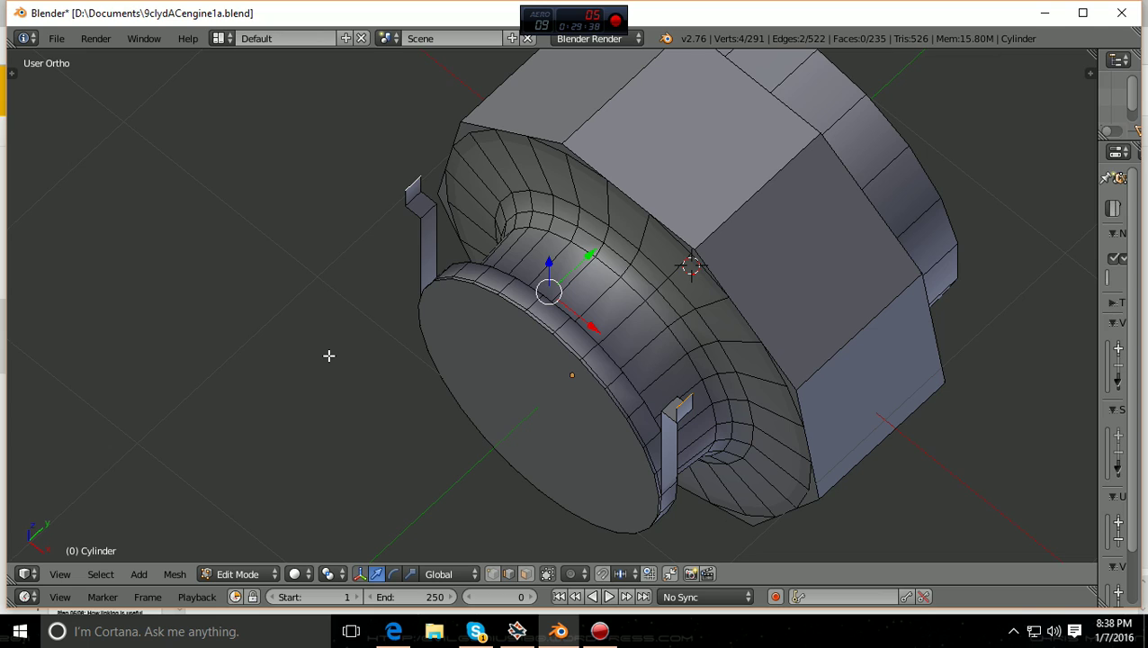
- Fill a crossbar face between the two upright top edges, then deselect it
key(f)
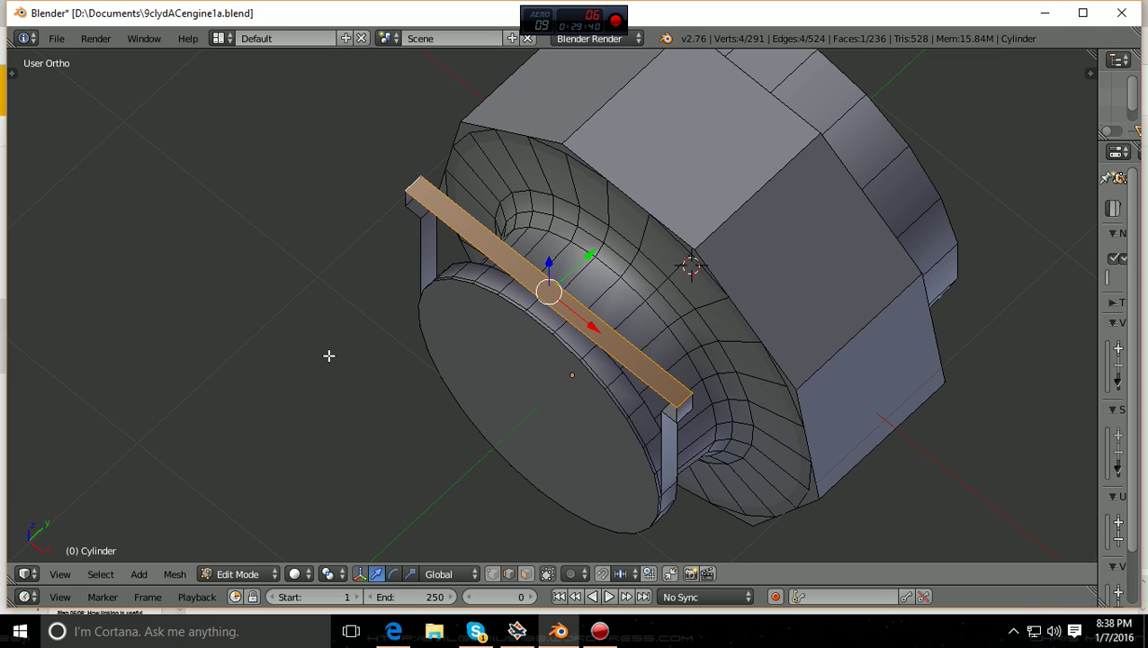
middle_drag(436, 369, 597, 371)
key(a)
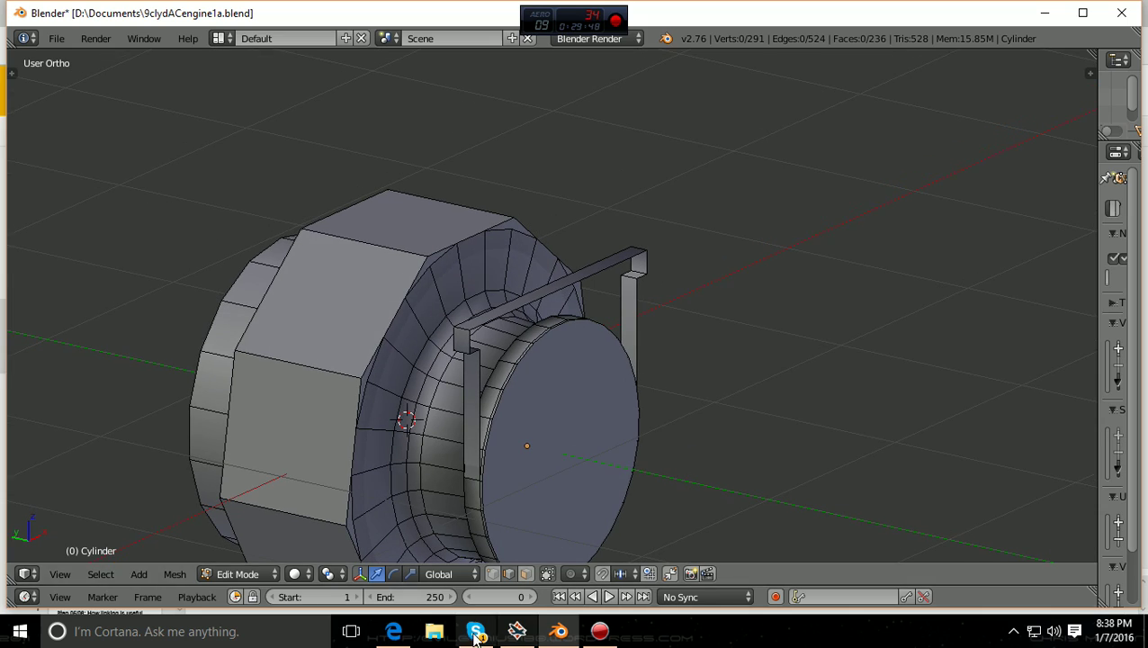
click(392, 634)
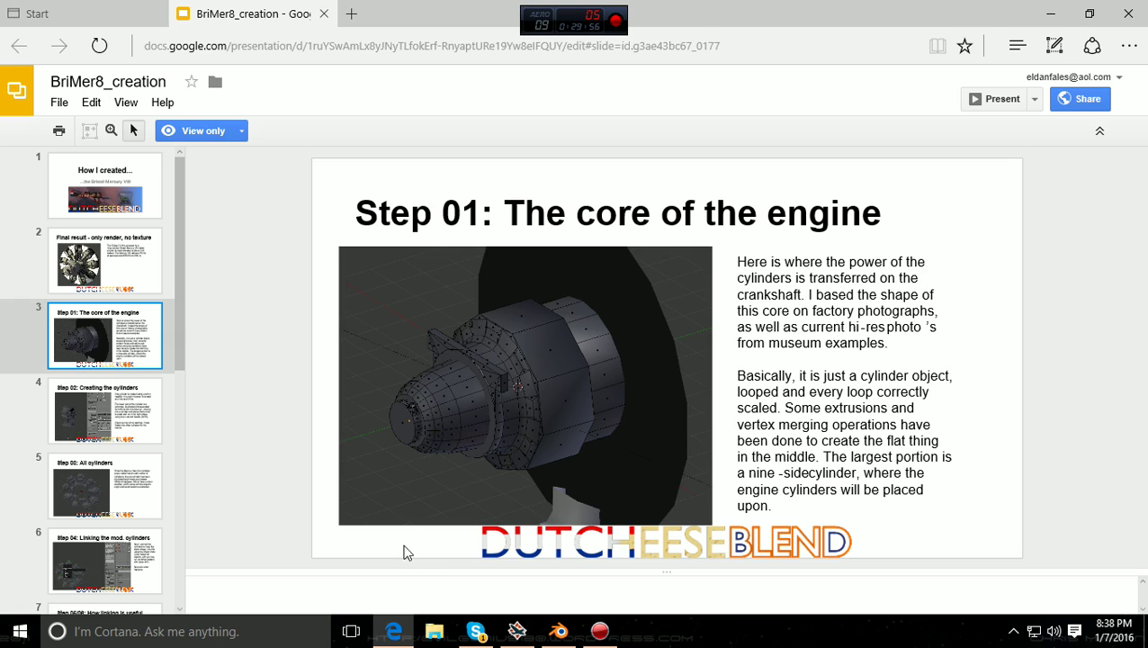
click(557, 634)
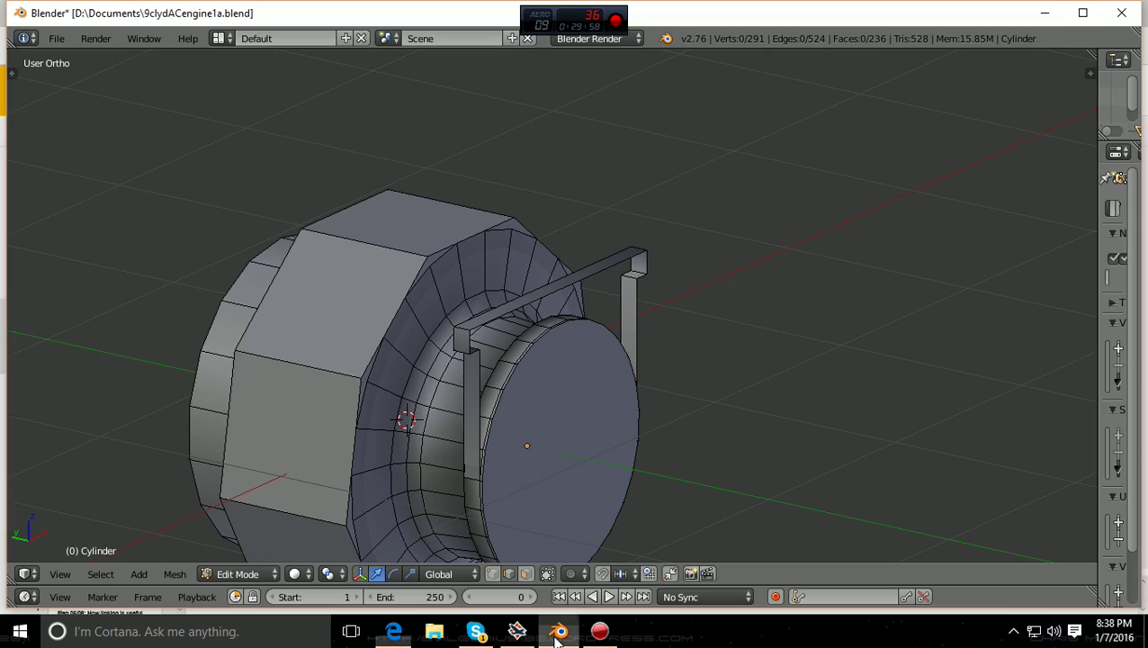
- Switch to vertex select and box-select the bracket's top block
middle_drag(708, 450, 476, 563)
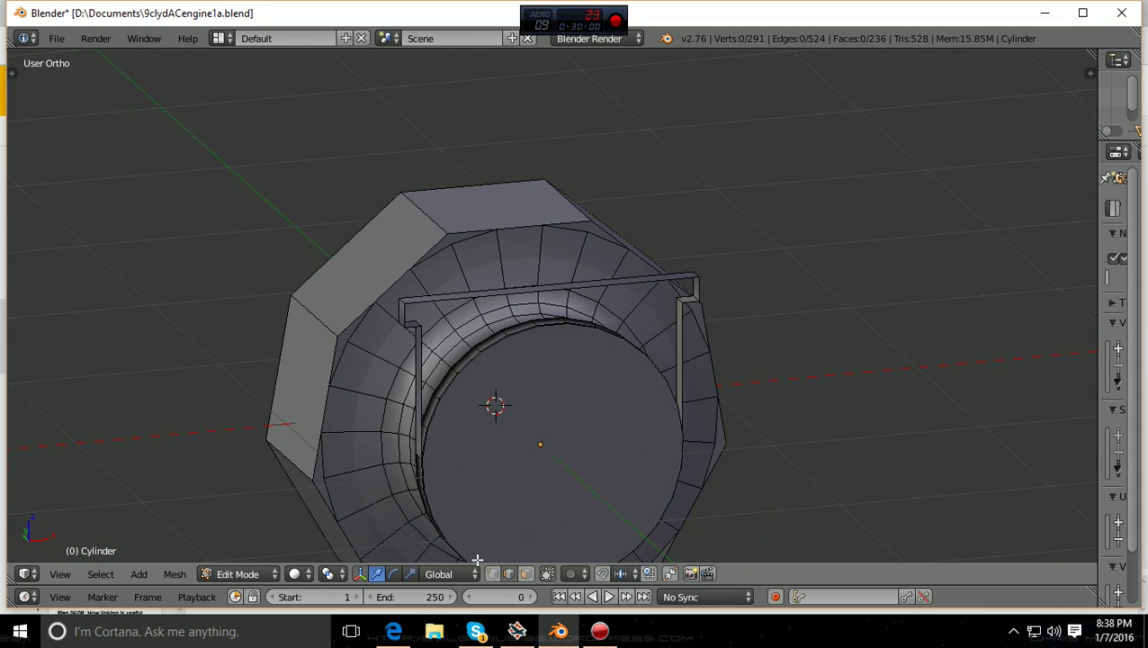
click(492, 574)
middle_drag(875, 470, 604, 430)
scroll(603, 431, up, 3)
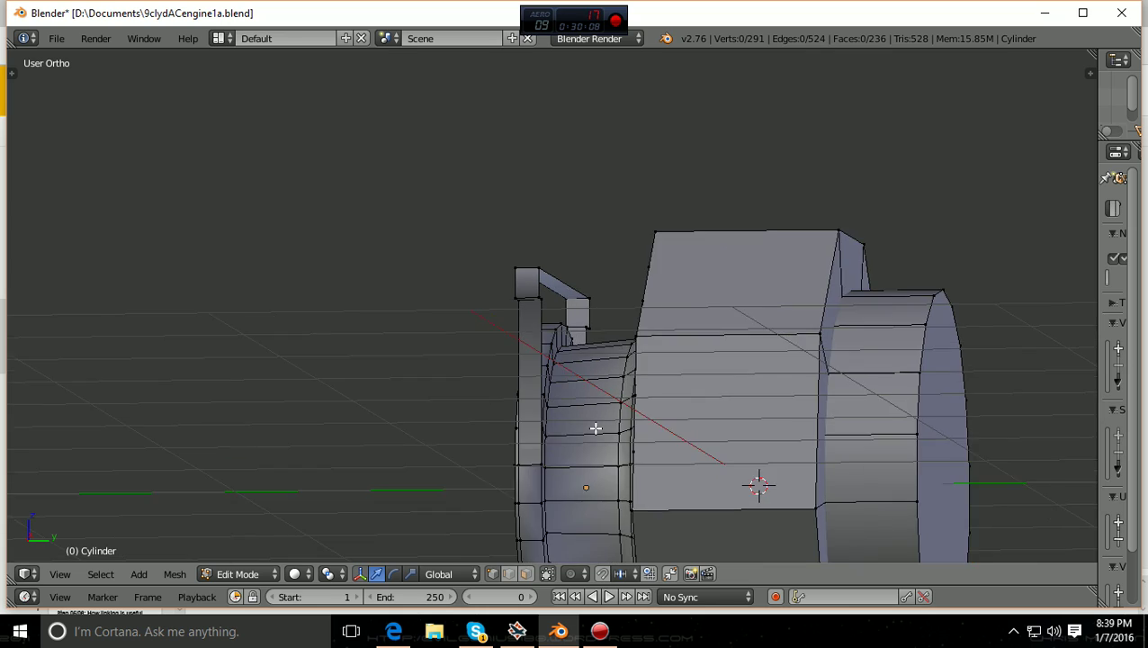
middle_drag(598, 376, 565, 369)
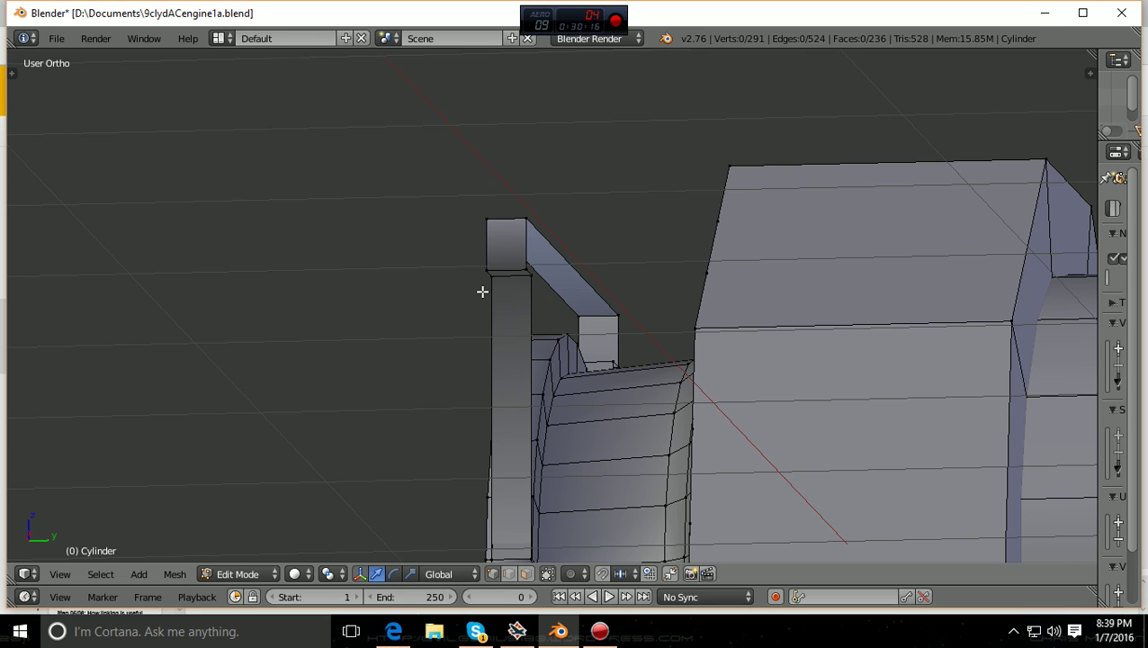
key(b)
drag(468, 295, 546, 181)
middle_drag(546, 181, 987, 217)
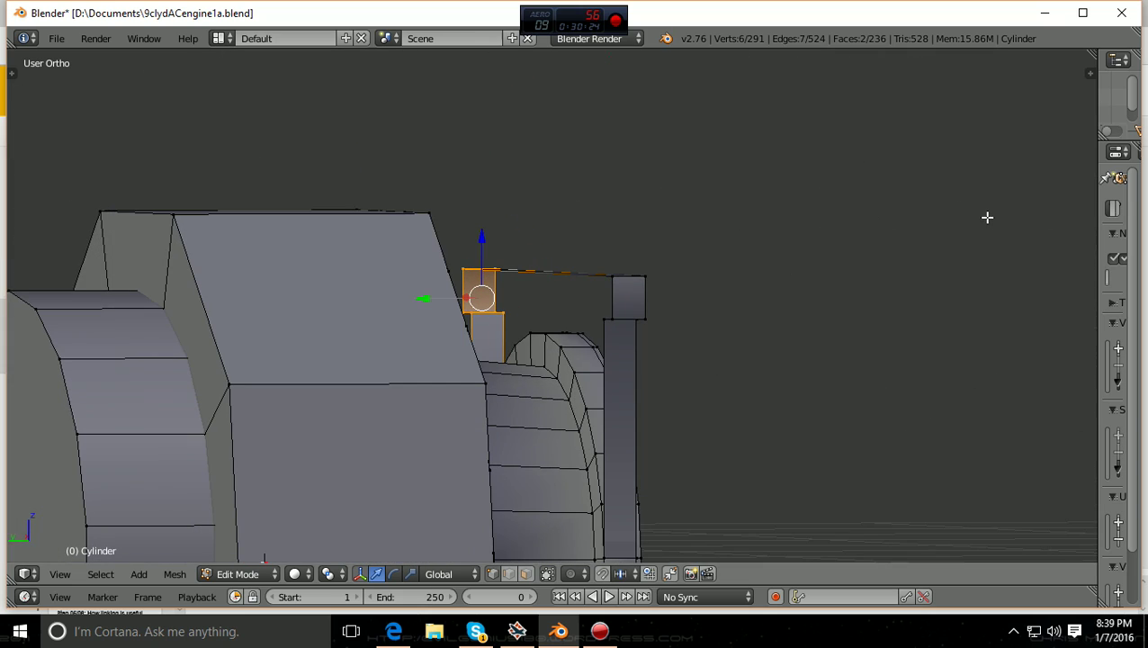
- Box-select the whole top of the bracket, crossbar plus both upright caps
middle_drag(884, 280, 894, 255)
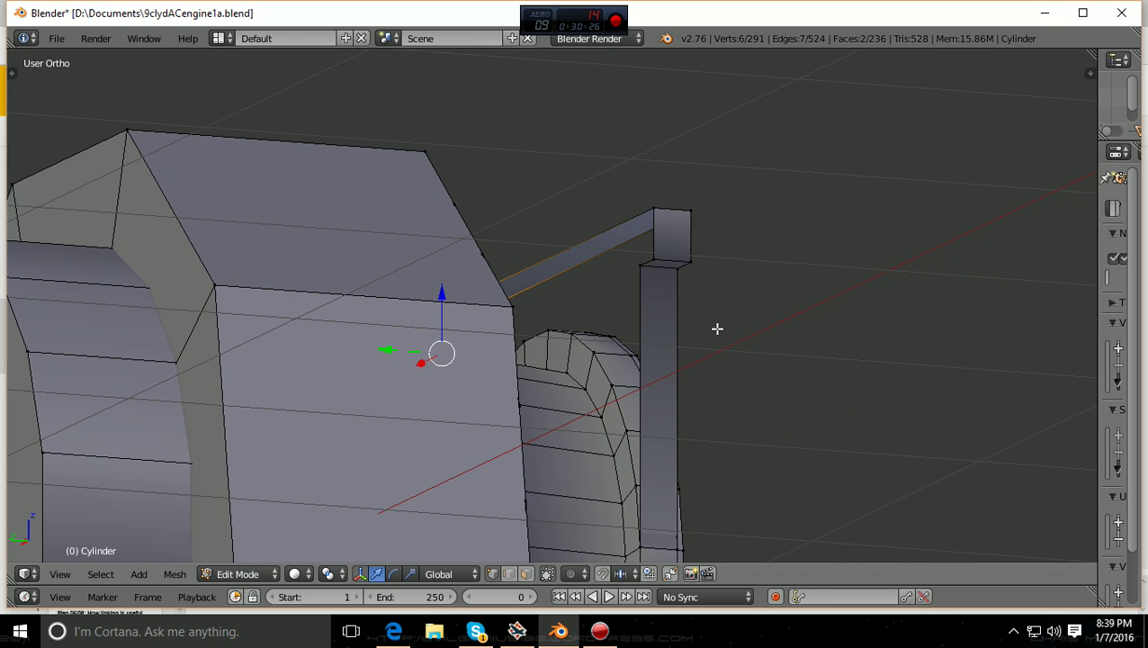
key(b)
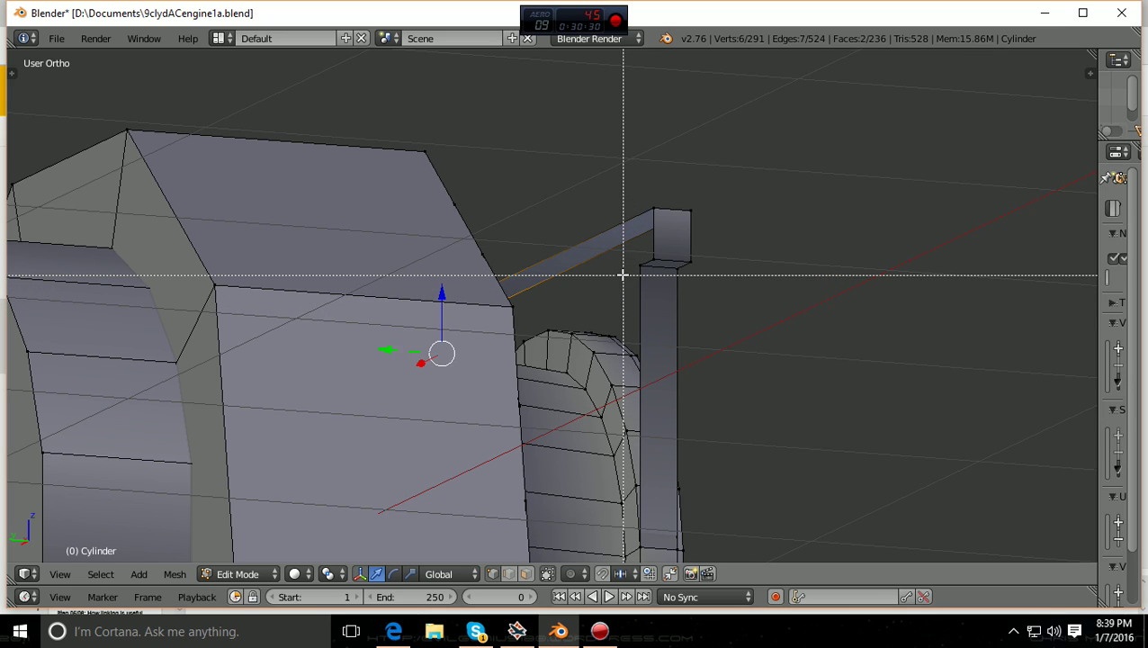
drag(623, 282, 716, 194)
middle_drag(775, 217, 507, 291)
- In front view, move the crossbar and caps down about 0.15 along Z
key(KP_1)
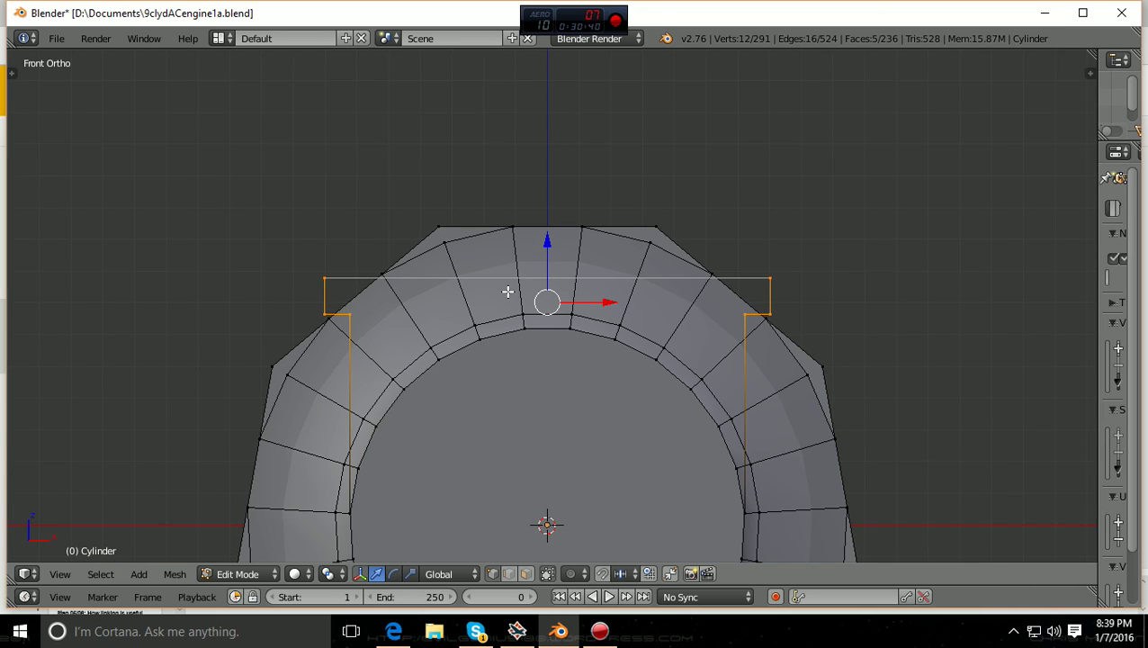
scroll(507, 291, up, 1)
scroll(525, 321, up, 1)
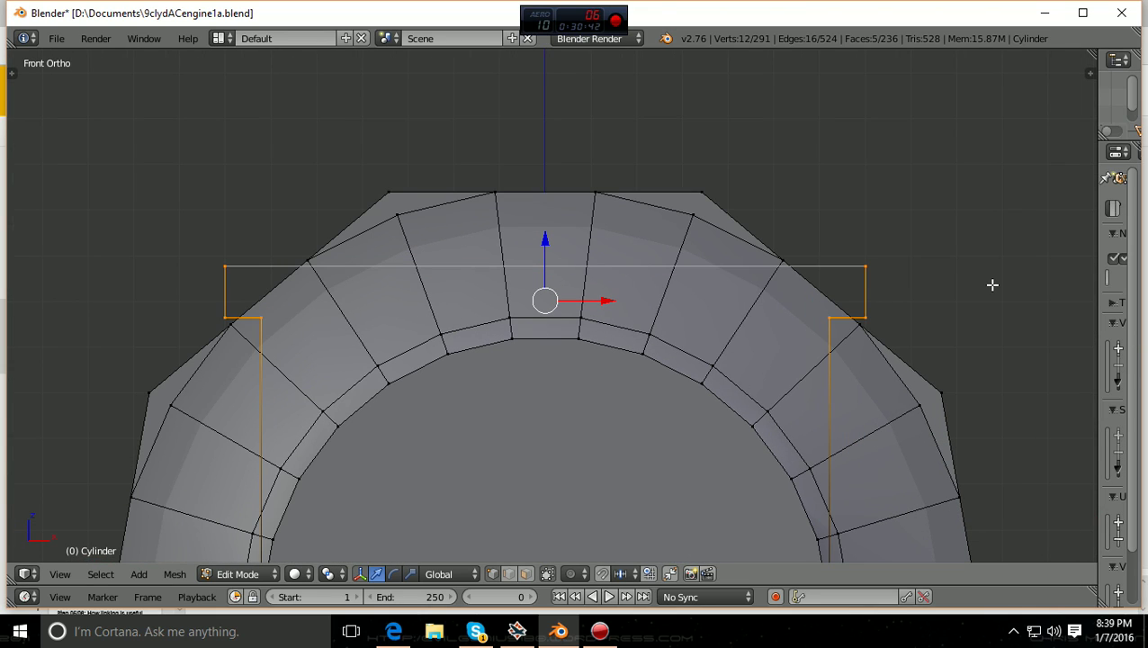
key(g)
key(z)
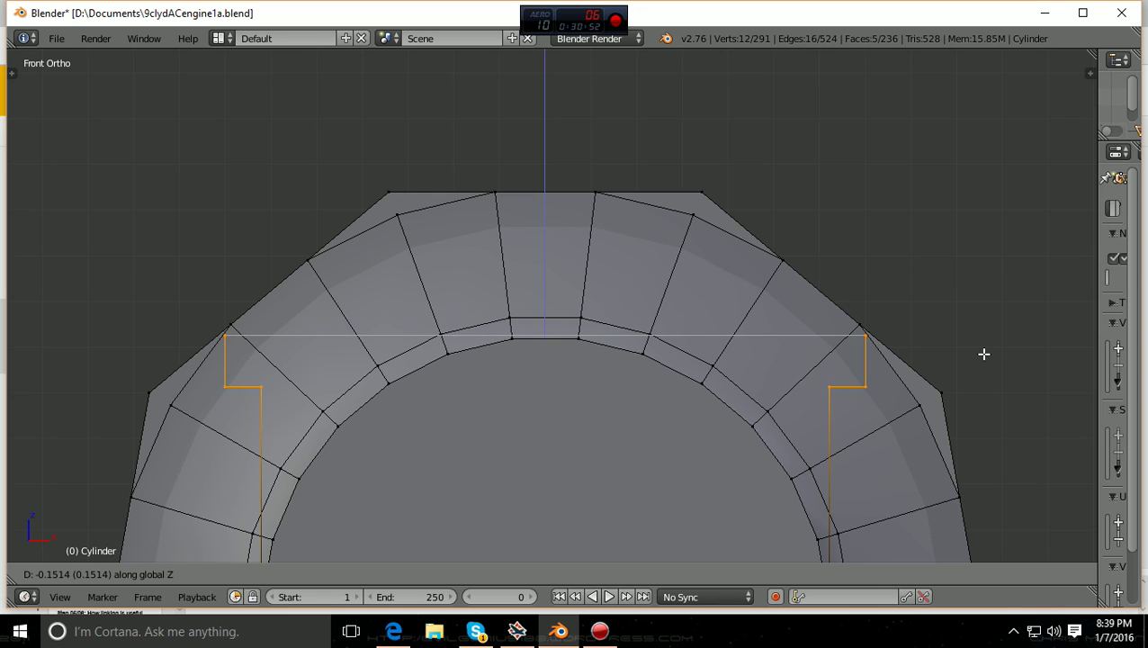
click(983, 354)
middle_drag(983, 354, 895, 332)
key(KP_1)
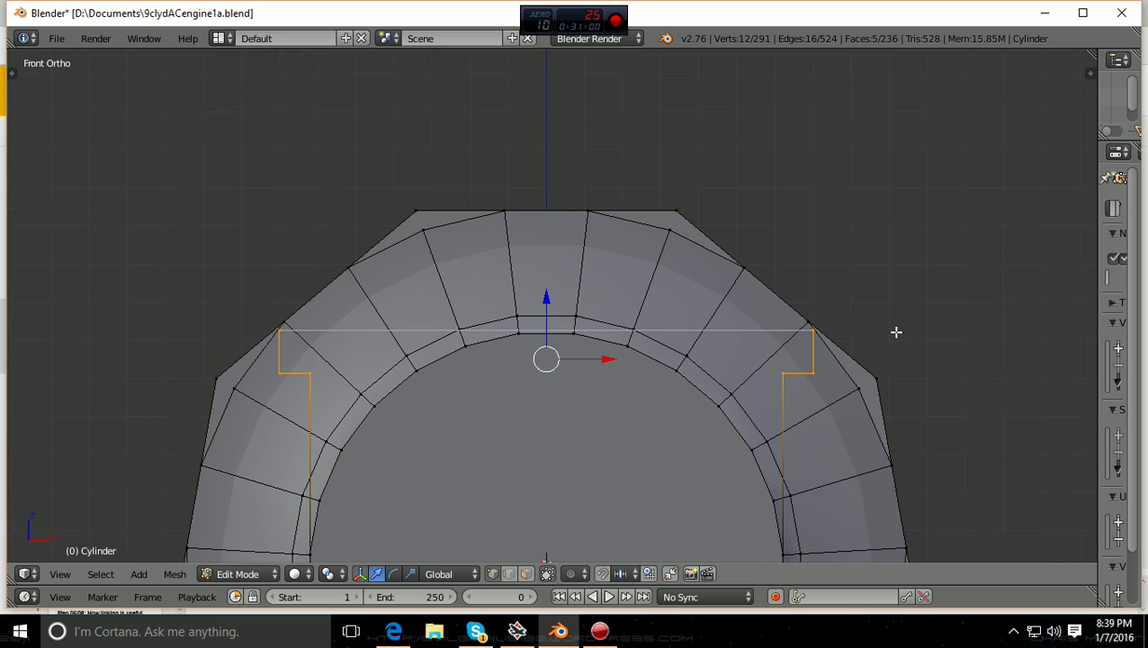
scroll(896, 332, down, 2)
scroll(890, 337, up, 1)
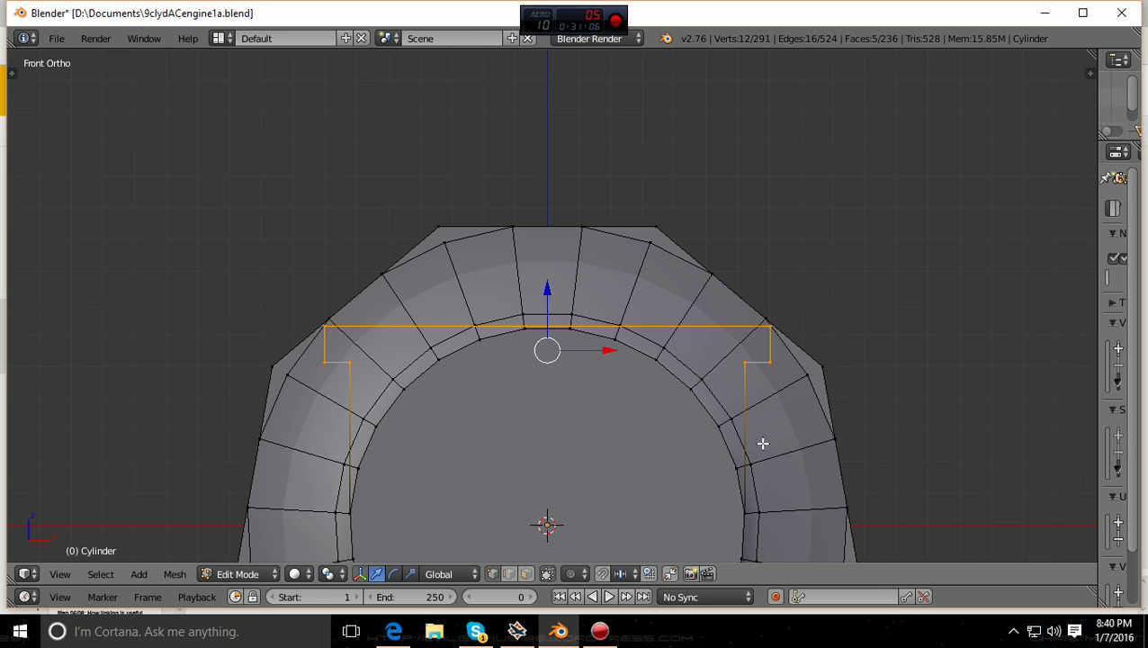
click(396, 634)
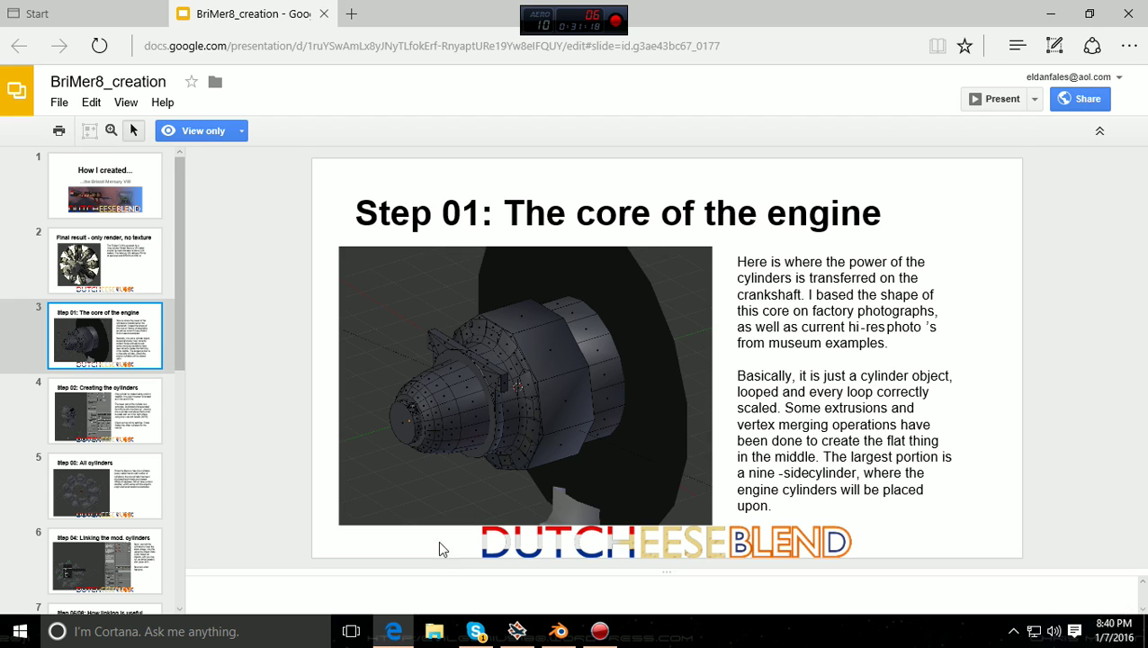
click(559, 630)
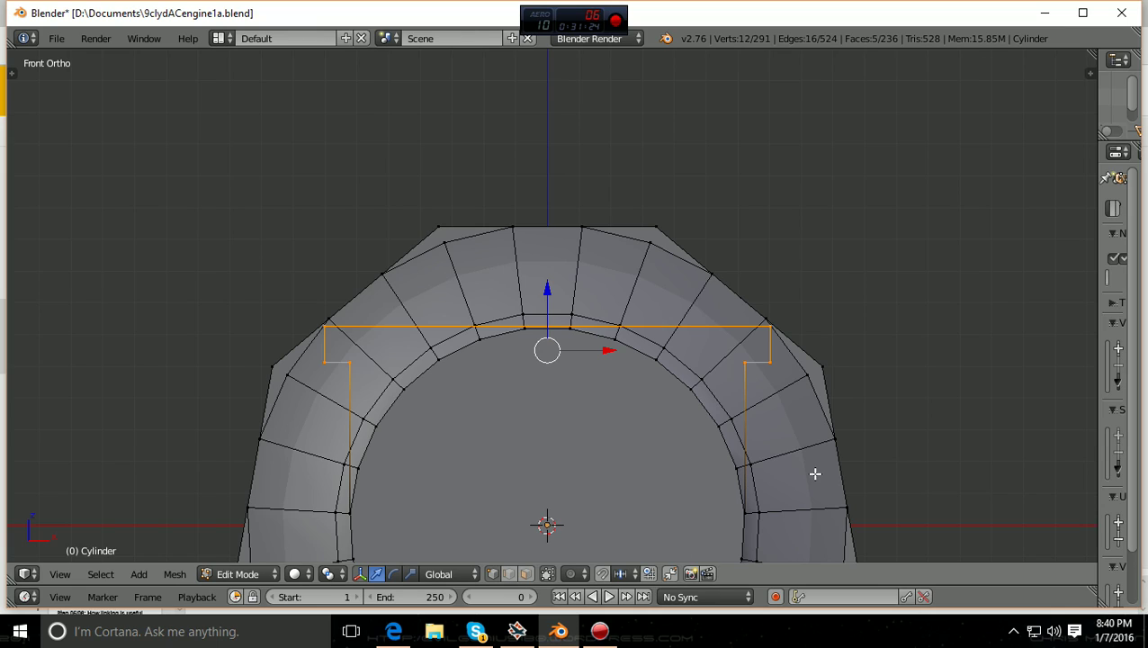
- Clear the selection and box-select the top faces of both bracket uprights
key(a)
middle_drag(816, 444, 698, 421)
scroll(698, 421, up, 5)
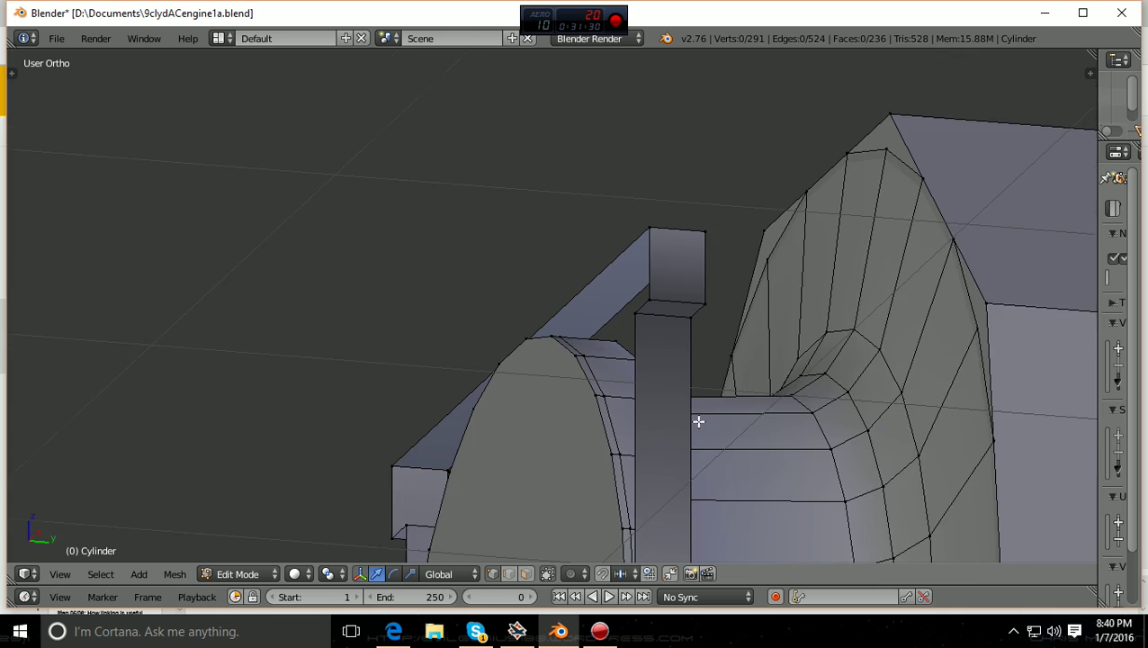
key(b)
drag(636, 331, 744, 296)
middle_drag(744, 302, 1027, 284)
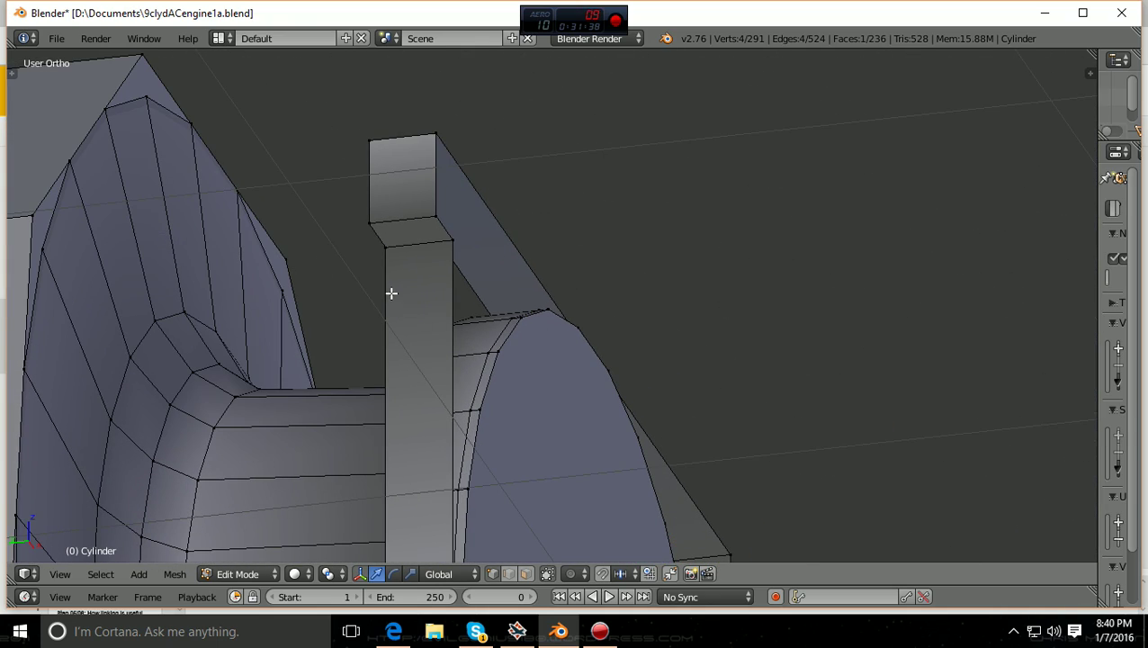
key(b)
drag(350, 281, 458, 209)
middle_drag(459, 208, 509, 234)
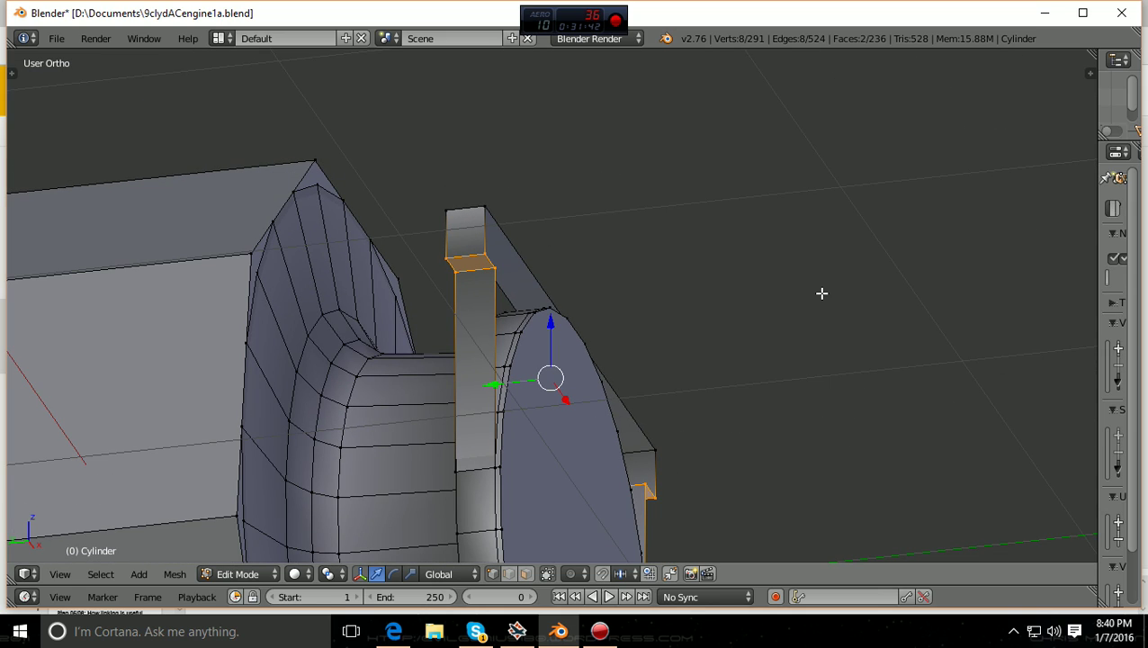
- In front view, lower the upright tops about 0.048 along Z
key(KP_1)
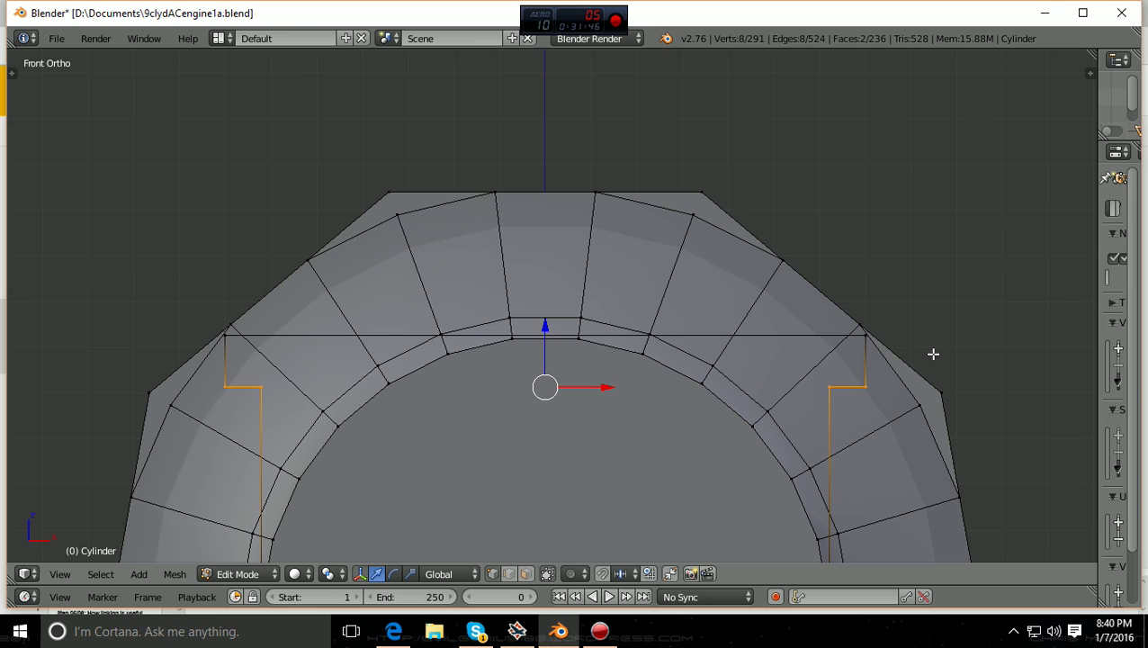
key(g)
key(z)
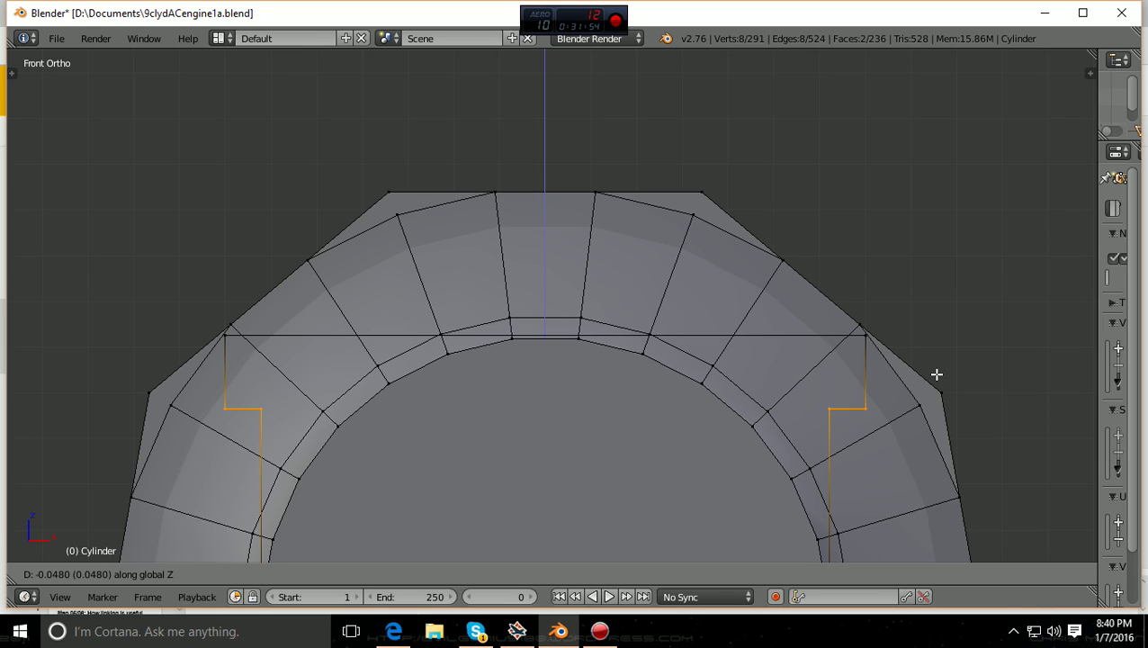
click(936, 378)
middle_drag(936, 379, 825, 433)
scroll(901, 369, down, 2)
scroll(840, 469, up, 2)
scroll(835, 409, down, 2)
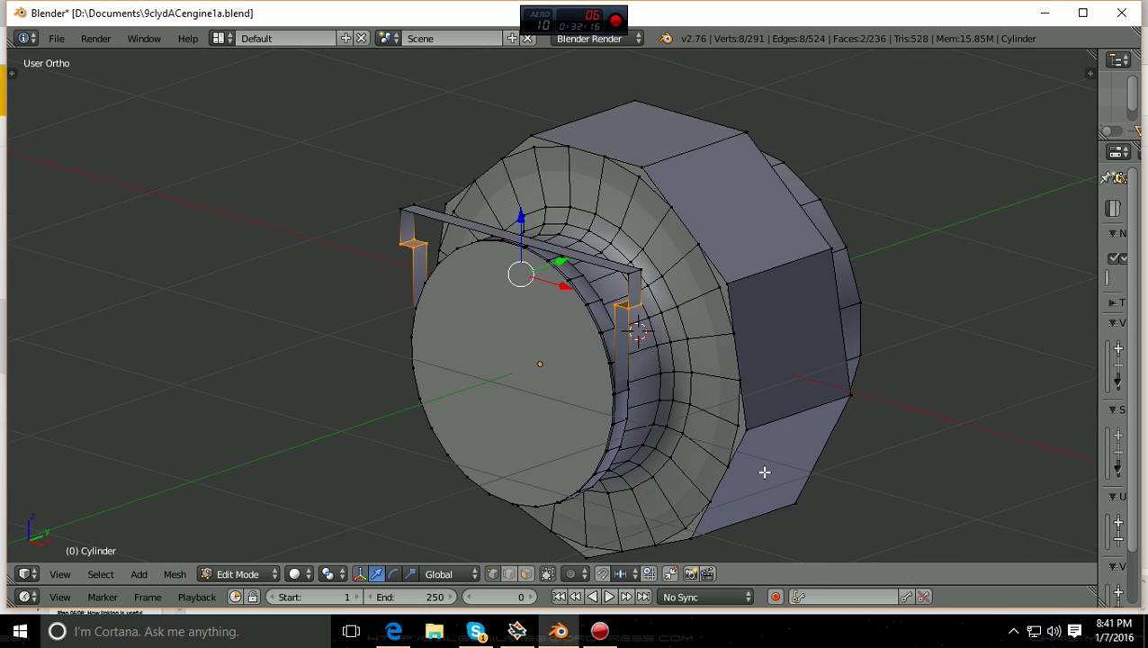
shift+scroll(763, 471, down, 1)
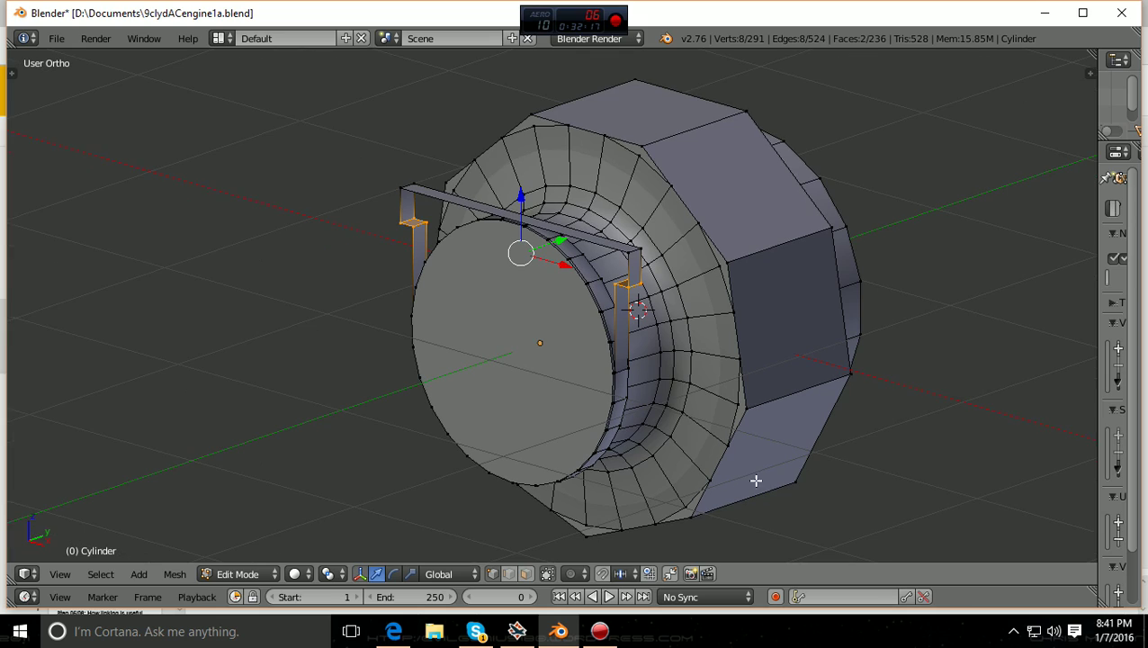
- In the tutorial slides, go to slide 3, 'Step 01: The core of the engine'
click(392, 634)
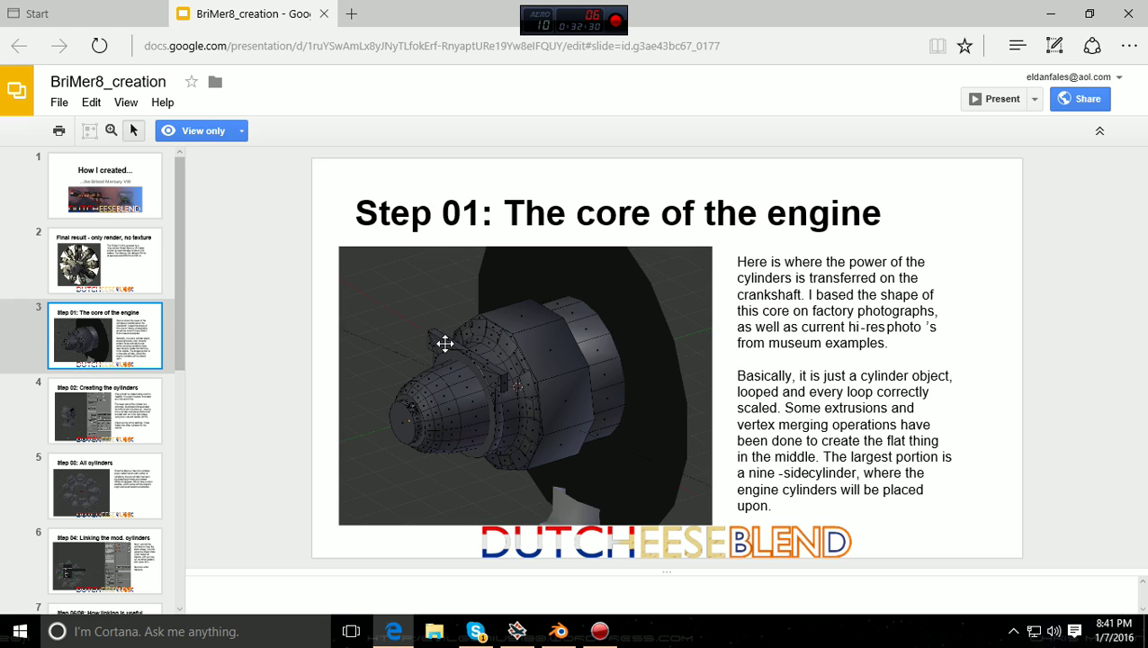
click(72, 275)
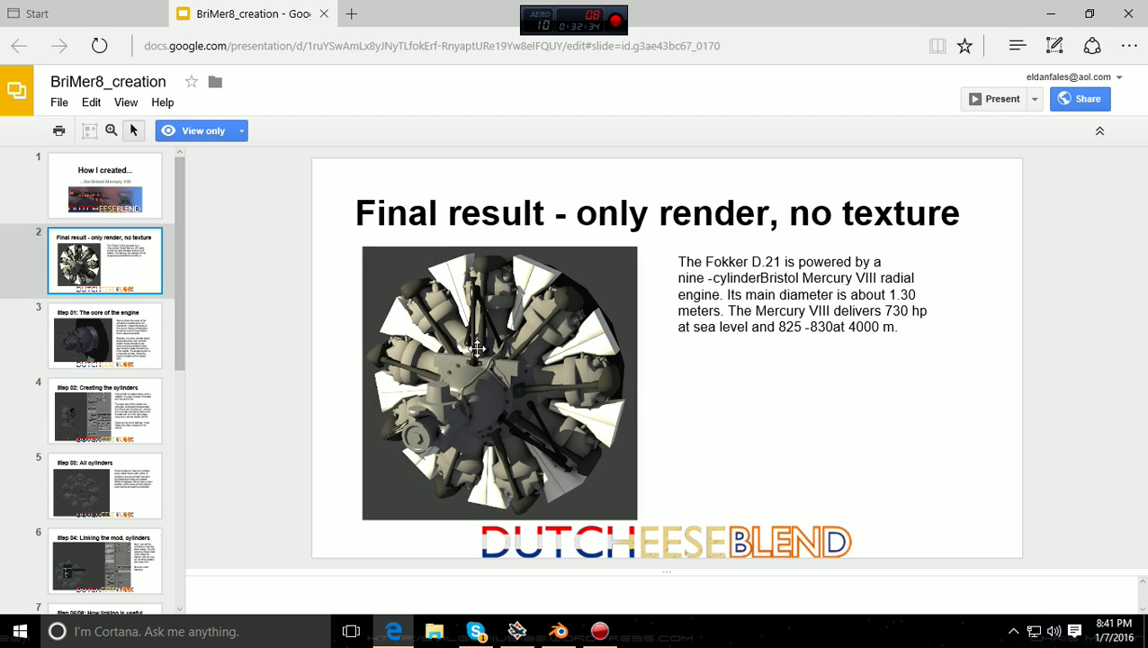
click(96, 331)
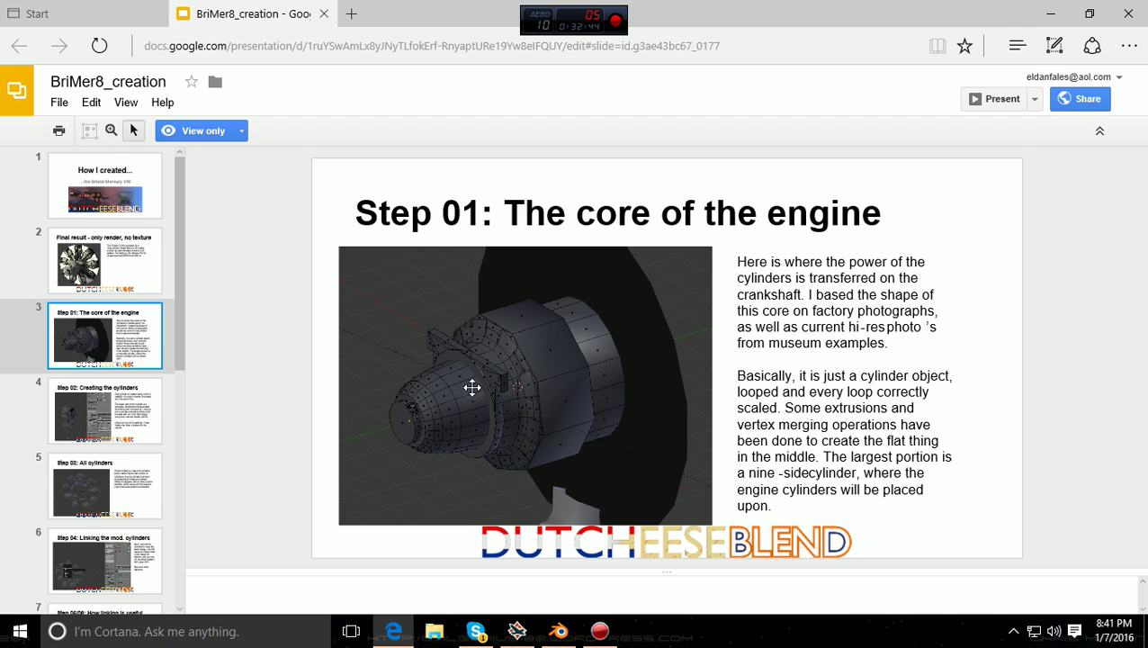
click(559, 633)
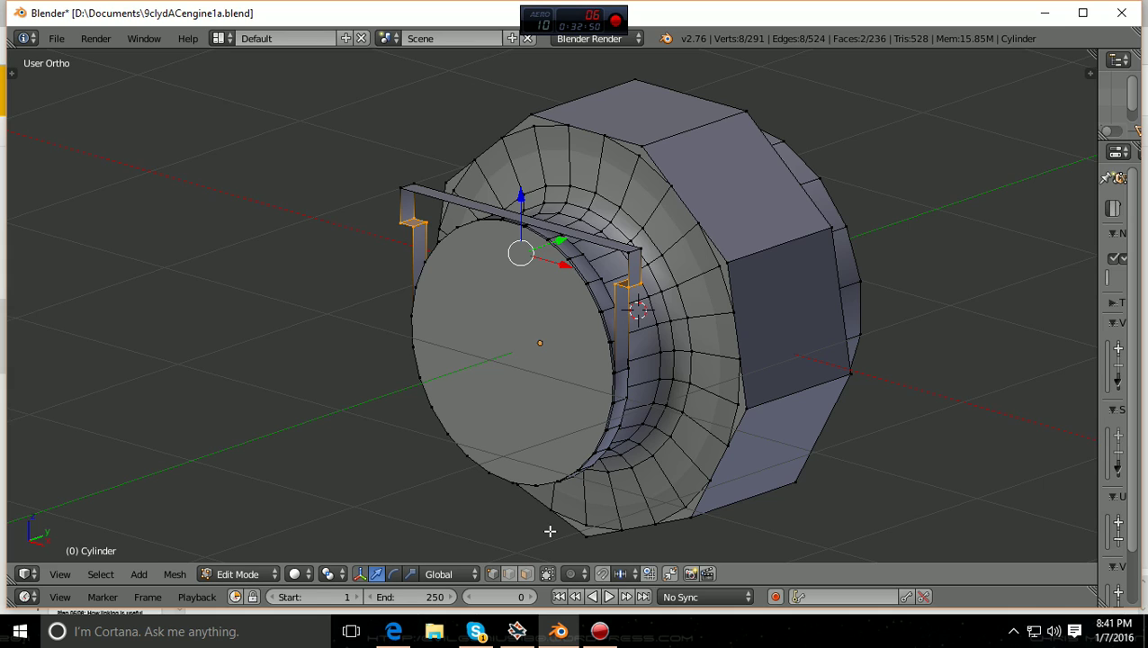
- Orbit around the engine housing and deselect the two selected faces
middle_drag(549, 531, 653, 226)
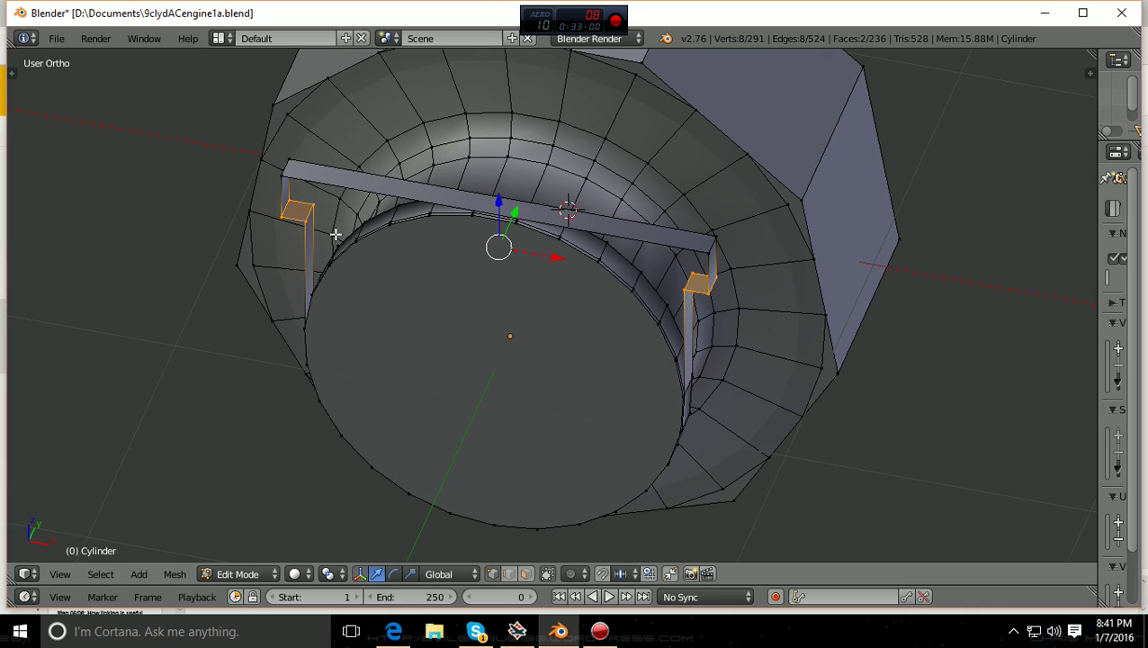
middle_drag(418, 264, 552, 252)
middle_drag(646, 261, 571, 294)
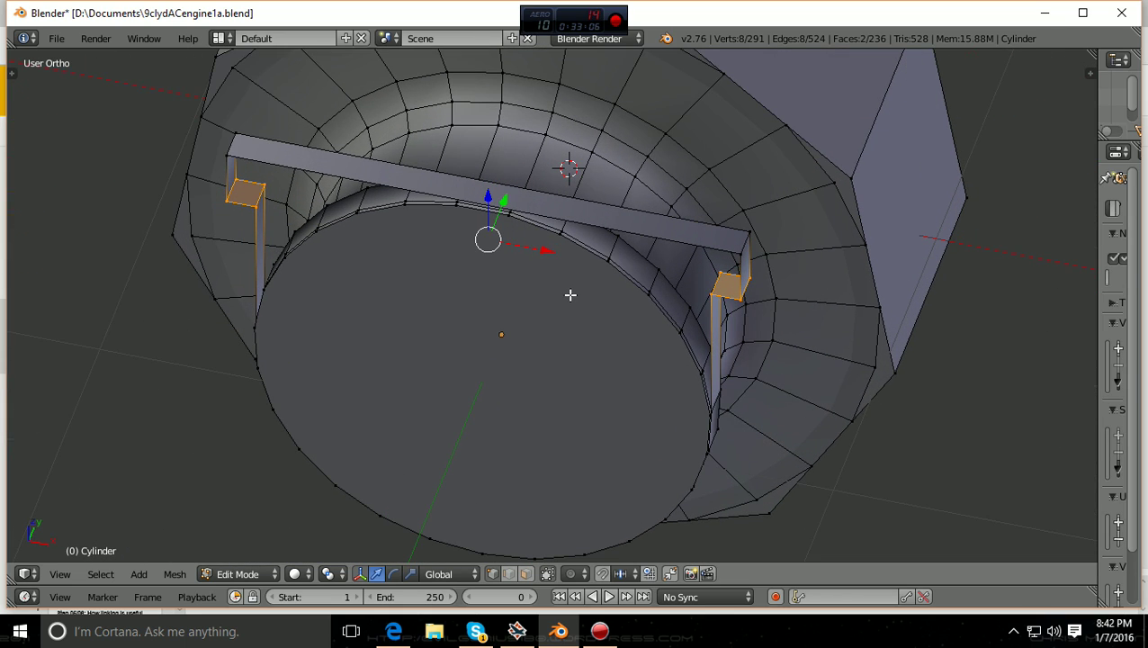
scroll(569, 294, up, 1)
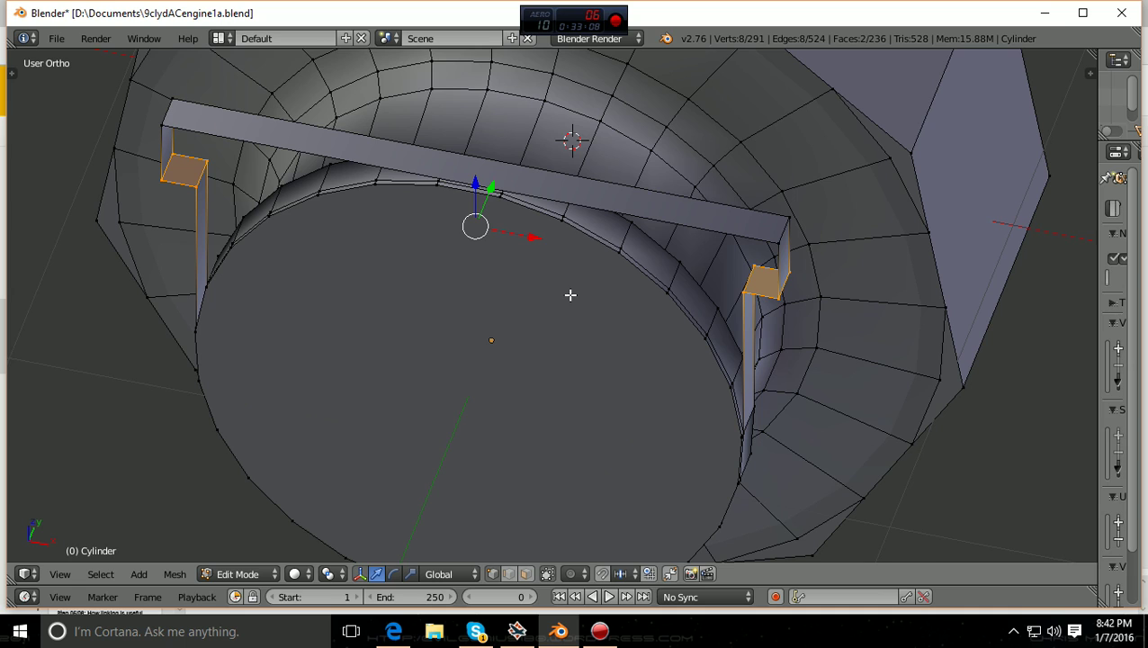
key(a)
- Change the mesh selection mode to face select
click(509, 575)
middle_drag(788, 442, 517, 437)
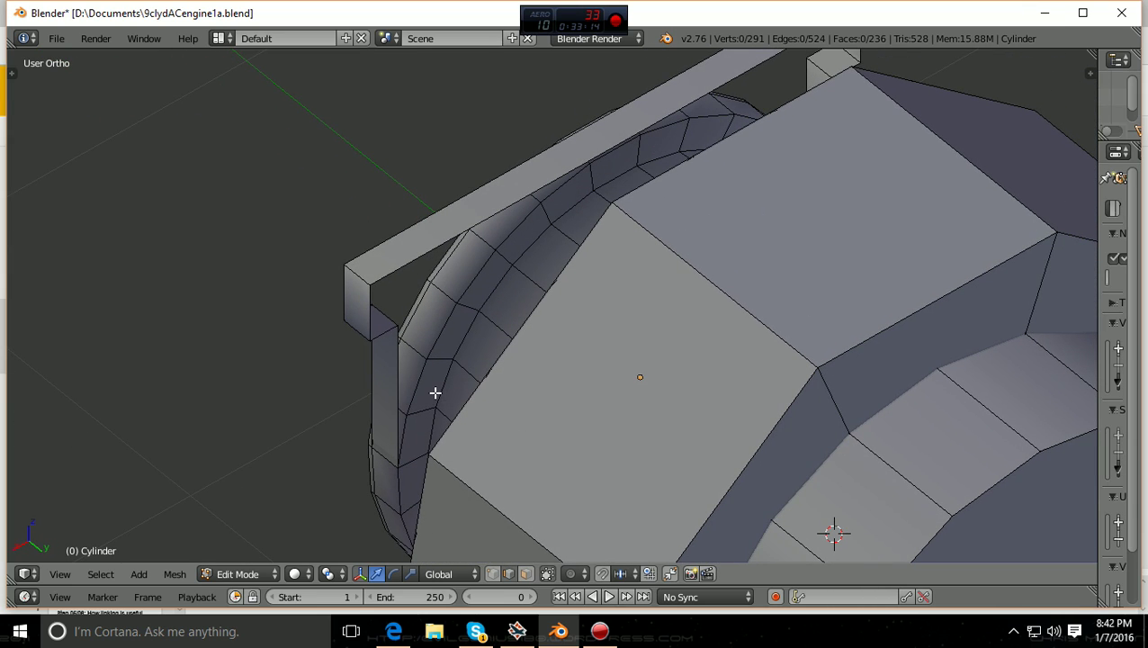
middle_drag(431, 392, 422, 392)
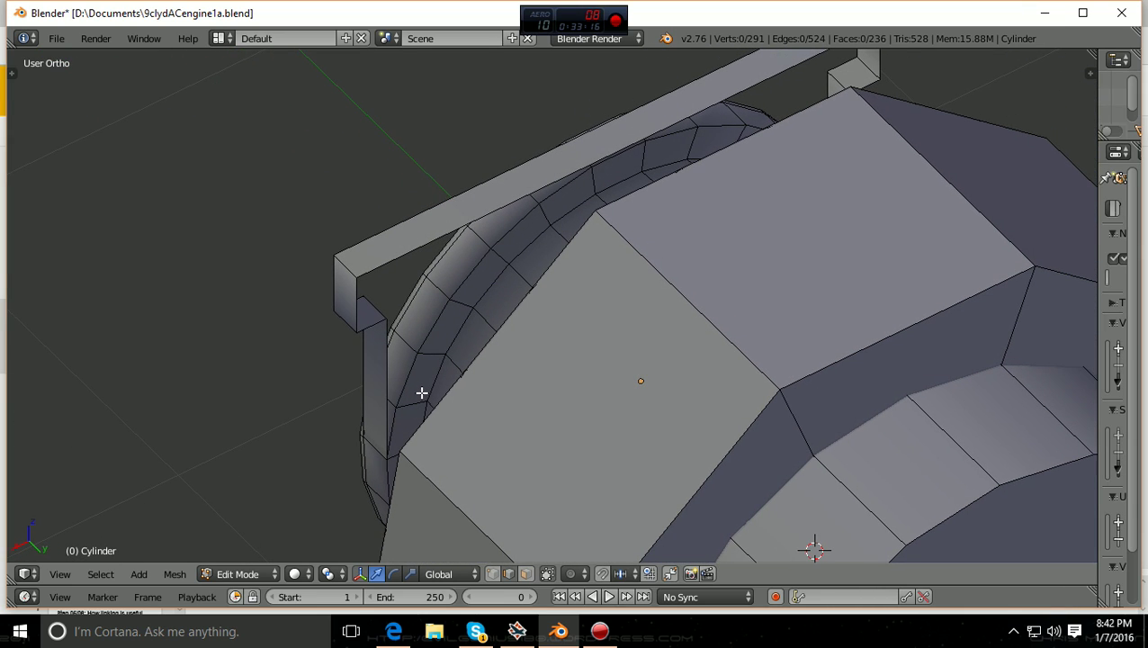
shift+scroll(422, 393, down, 3)
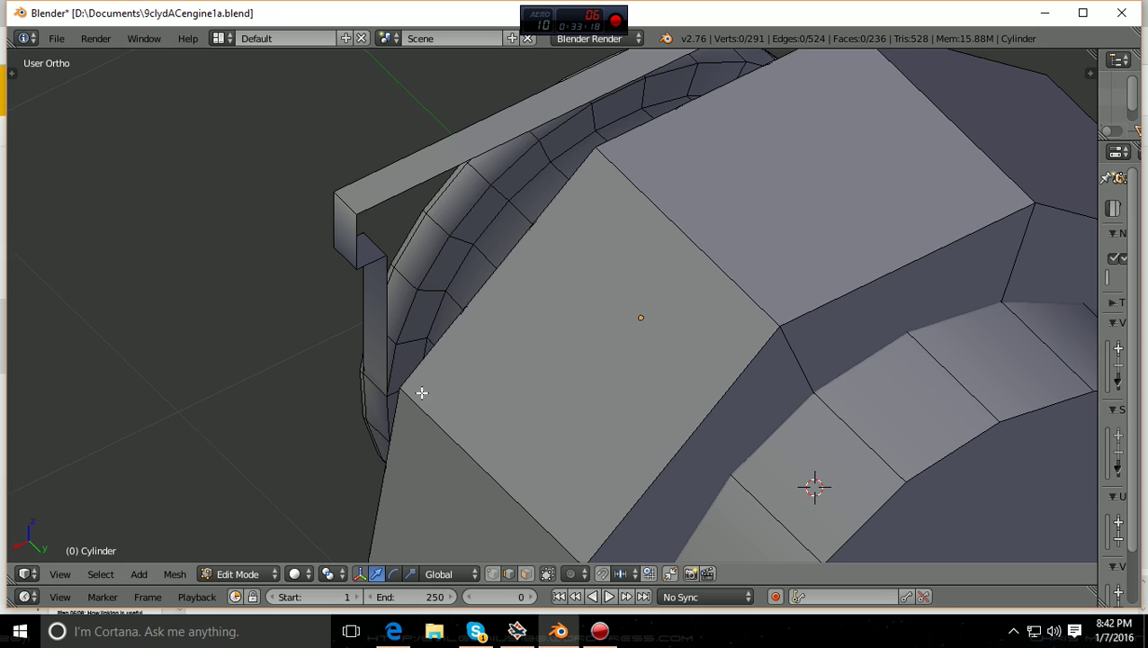
scroll(422, 392, up, 2)
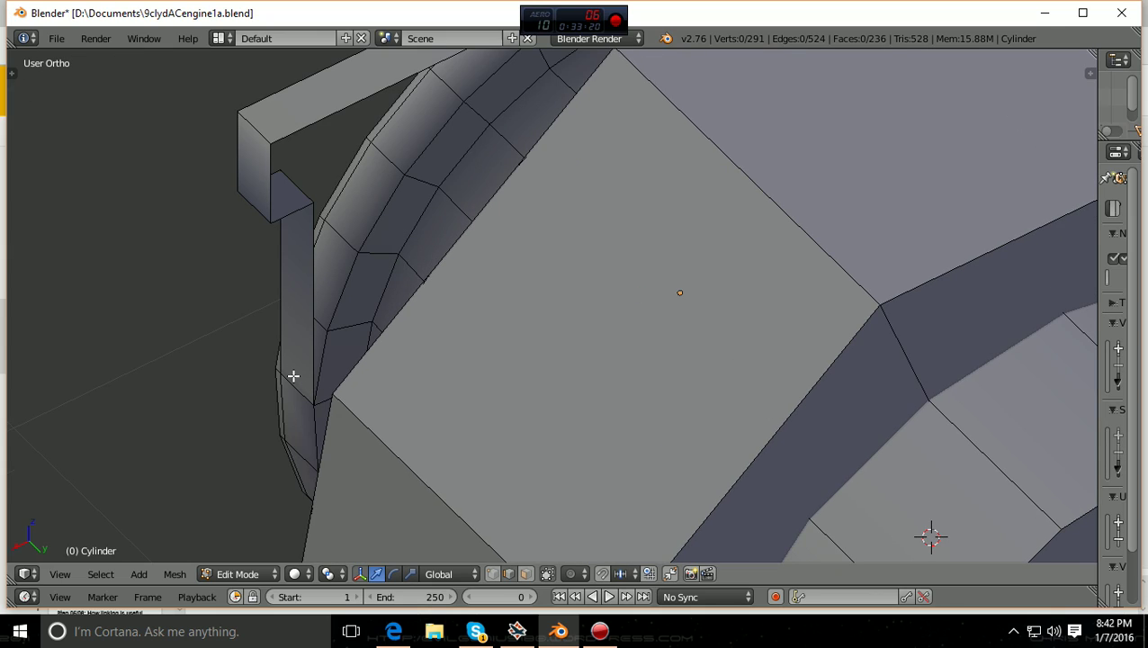
scroll(293, 375, up, 1)
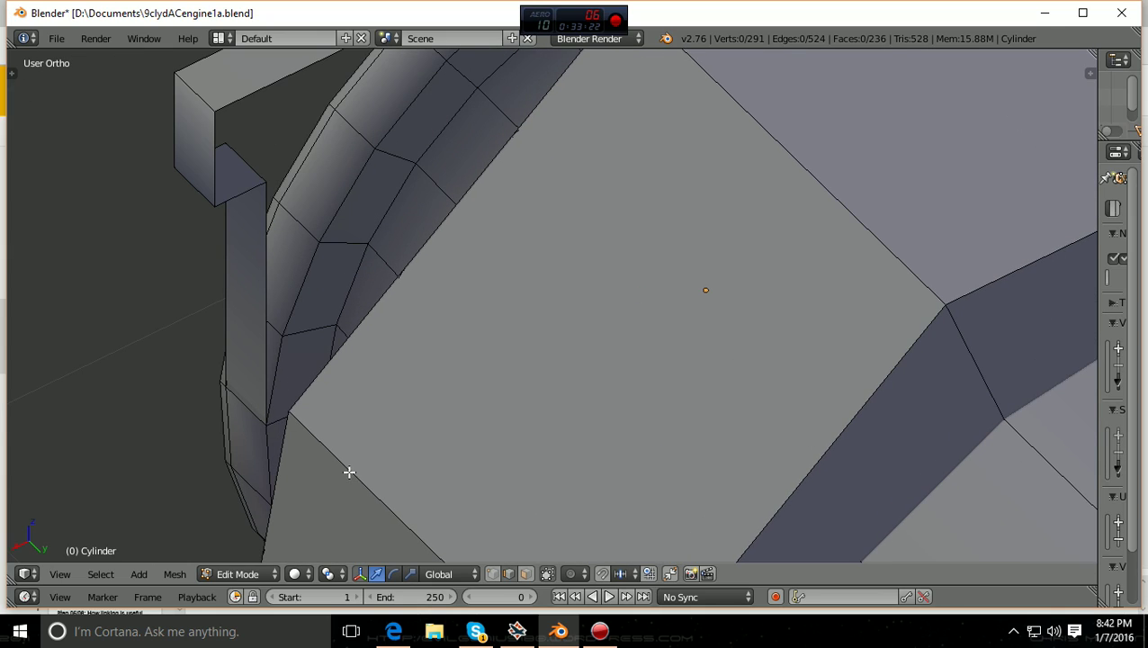
click(525, 573)
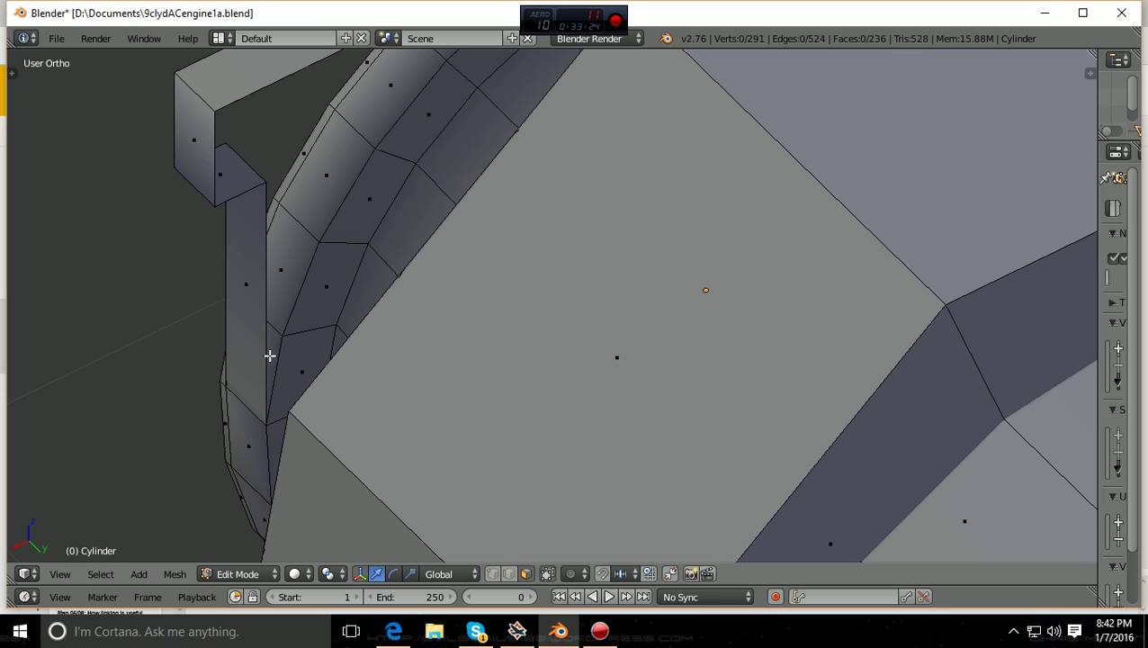
- Delete the small inner-ring face beside the bracket leg
right_click(271, 352)
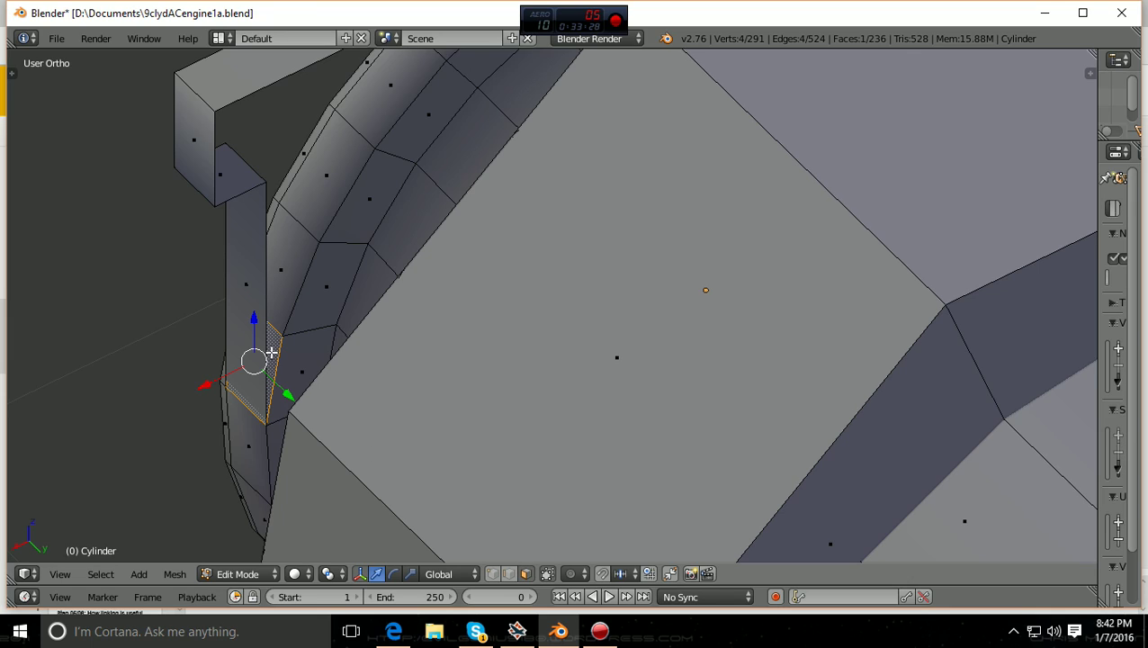
key(x)
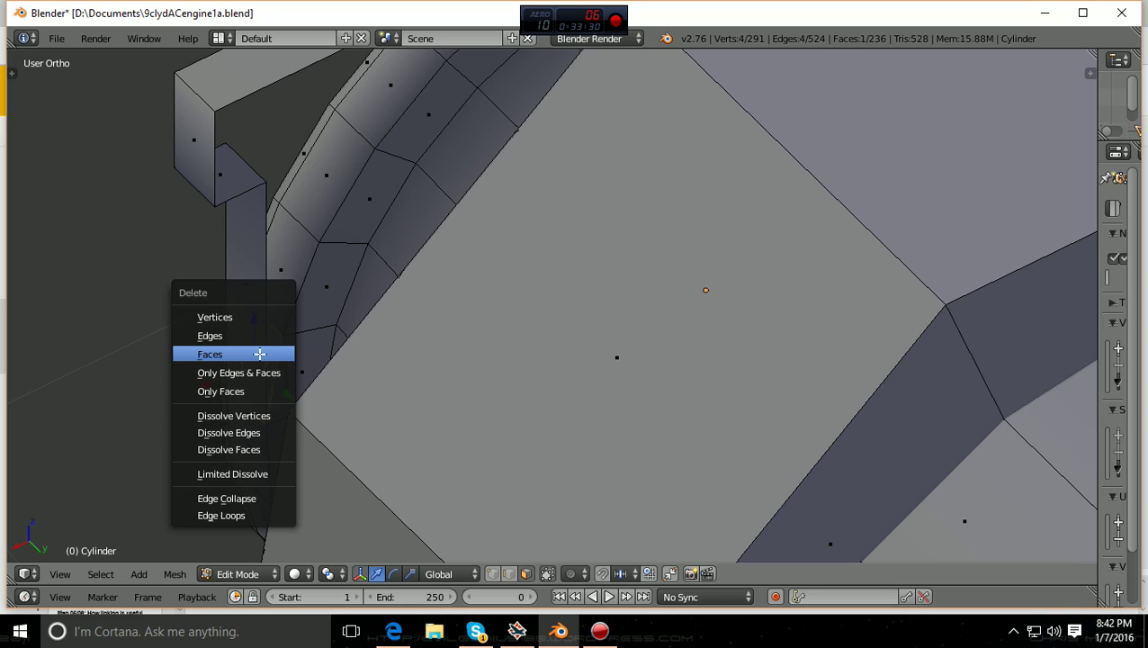
click(266, 351)
- Select the large circular face, inspect it from several sides, then deselect it
right_click(273, 357)
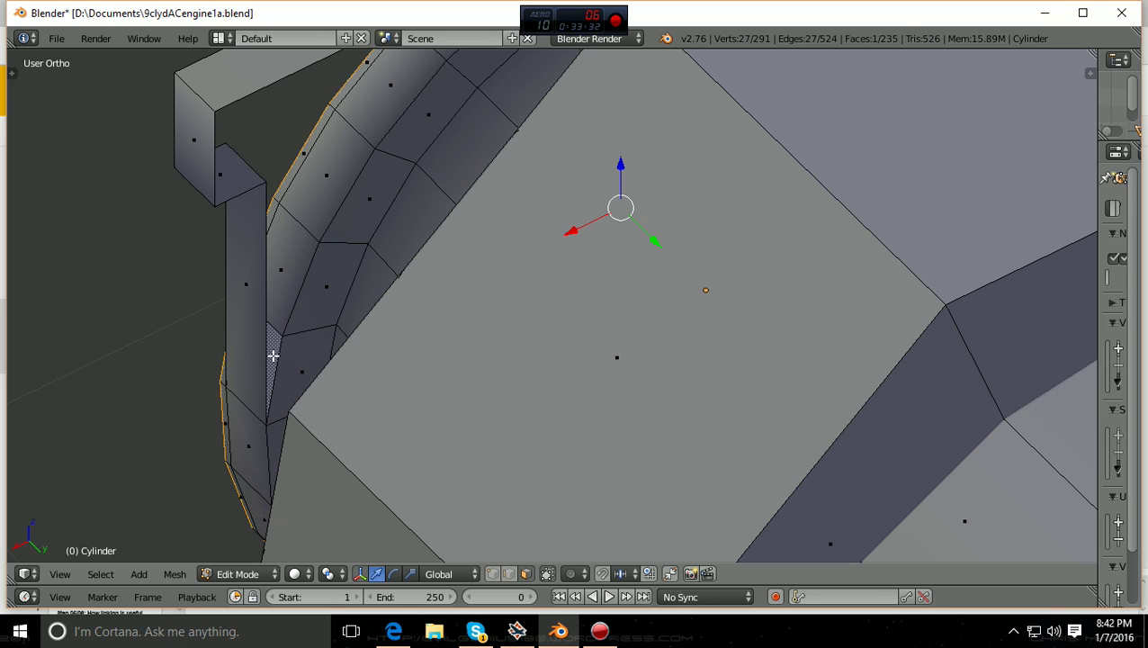
middle_drag(272, 357, 541, 352)
scroll(541, 352, down, 1)
scroll(540, 351, up, 2)
scroll(541, 351, down, 2)
middle_drag(541, 351, 538, 364)
scroll(548, 364, up, 1)
scroll(548, 365, down, 1)
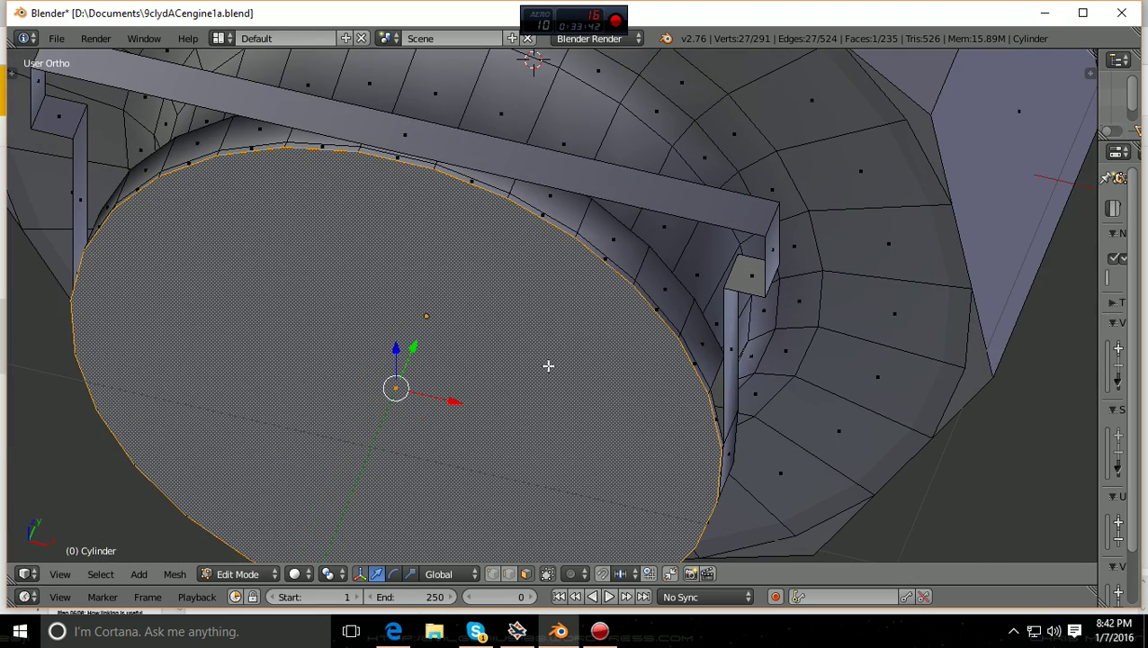
scroll(548, 365, down, 1)
middle_drag(562, 366, 618, 344)
middle_drag(777, 267, 666, 303)
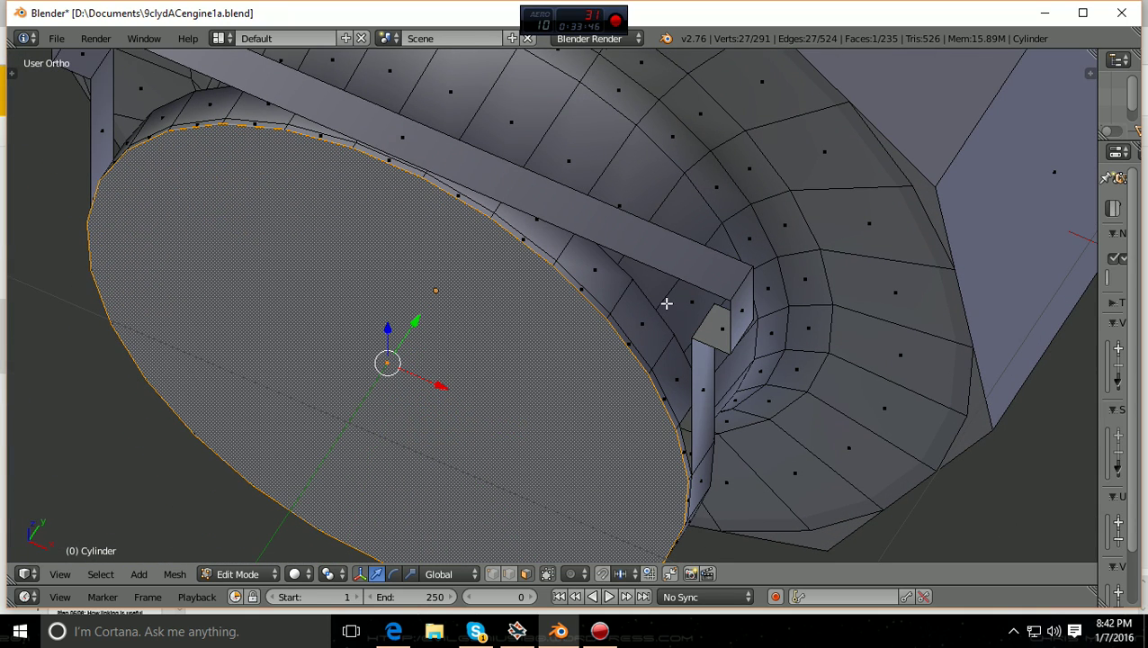
key(a)
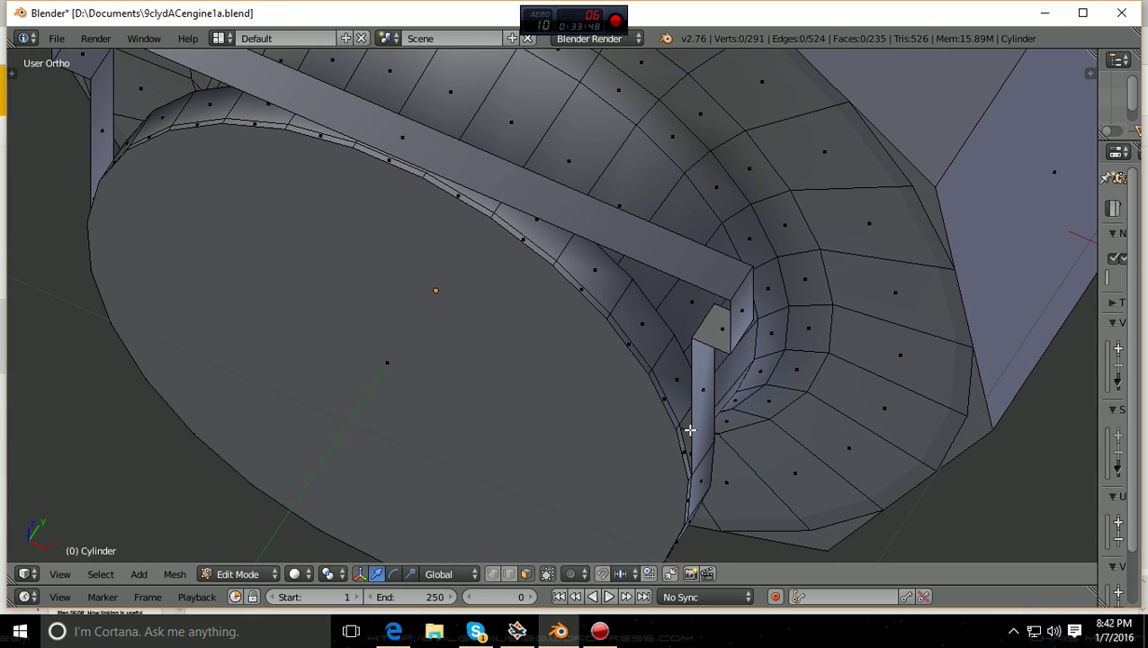
- Select the twelve faces running along the curved inner edge beneath the bar
right_click(675, 383)
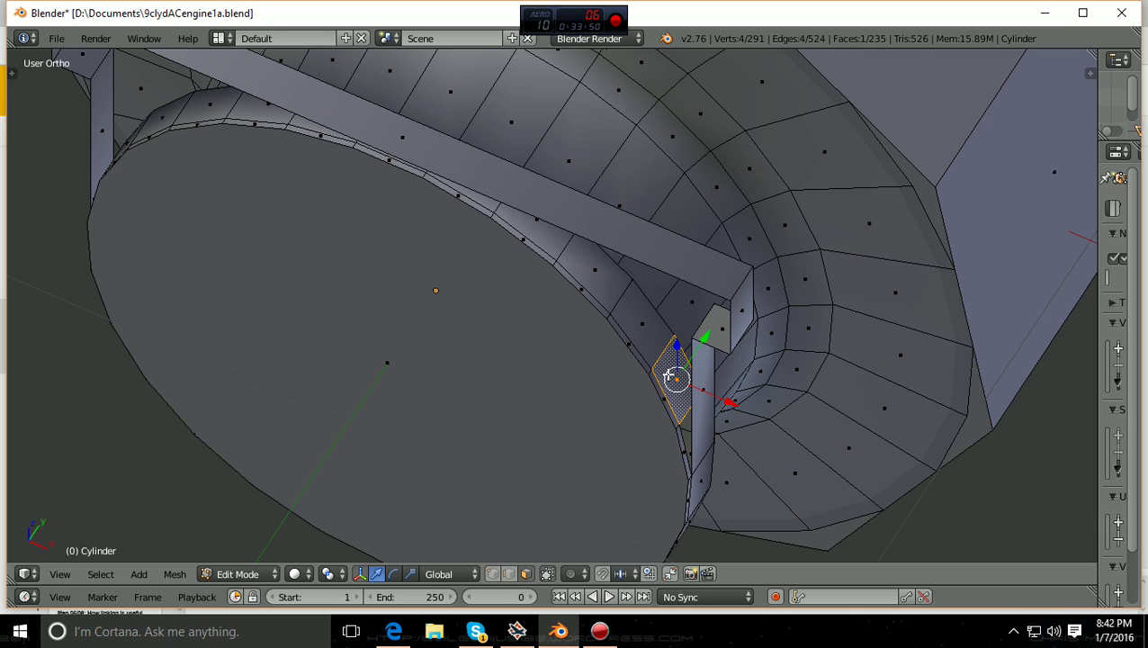
shift+right_click(642, 337)
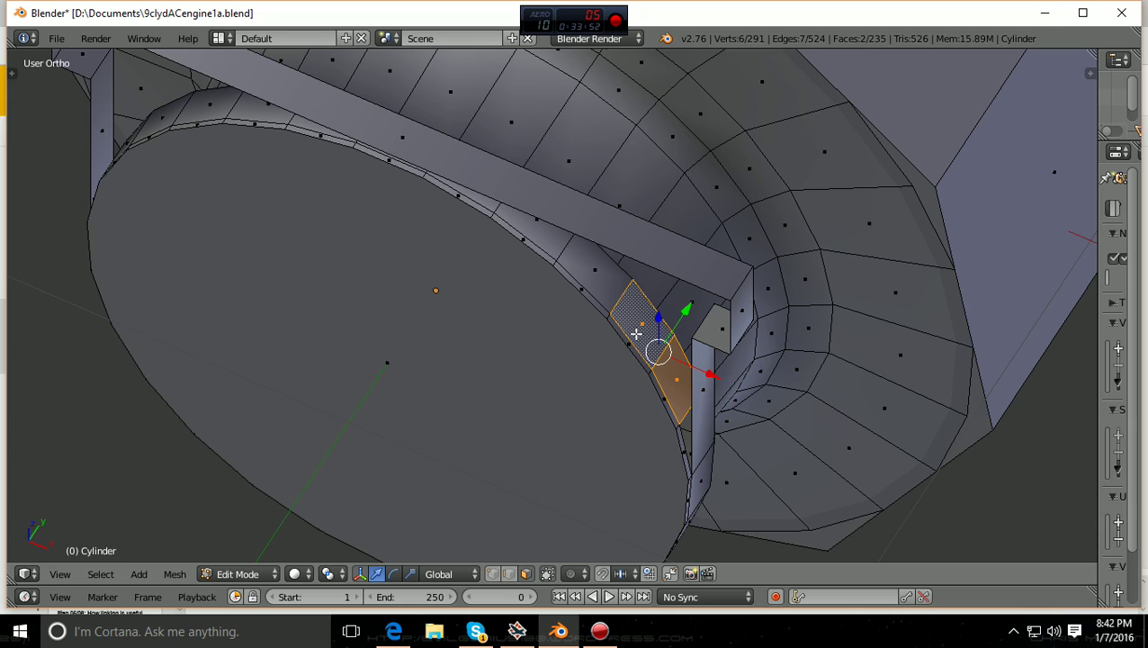
shift+right_click(597, 284)
shift+right_click(533, 232)
middle_drag(578, 267, 614, 260)
shift+right_click(532, 236)
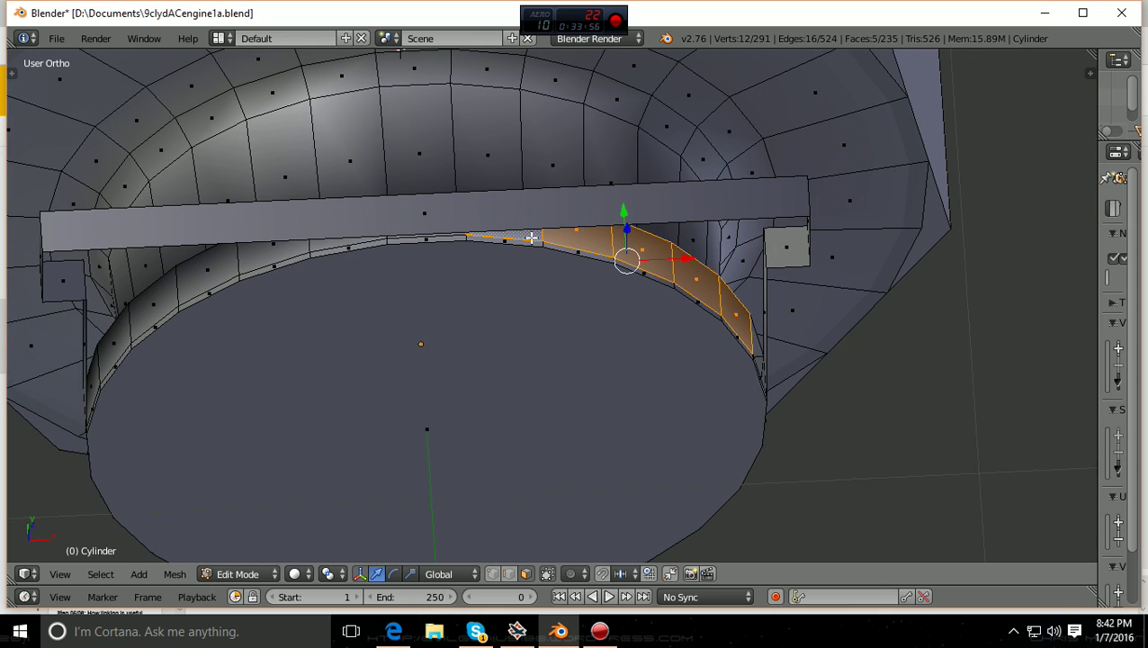
middle_drag(495, 307, 558, 271)
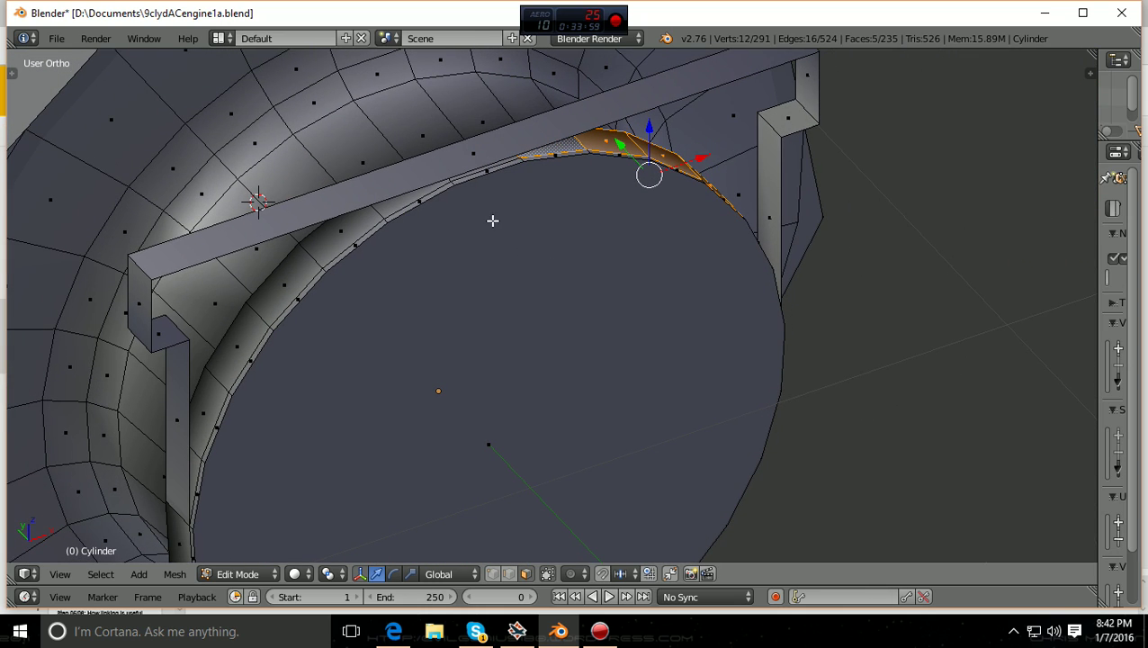
shift+right_click(463, 175)
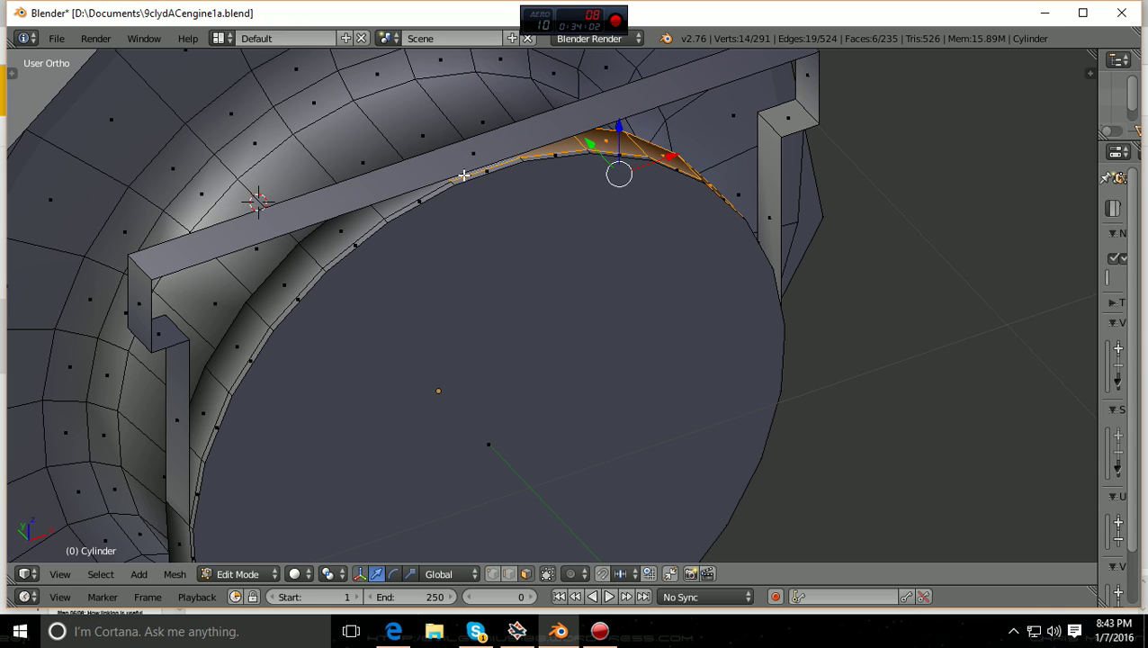
shift+right_click(423, 194)
shift+right_click(335, 250)
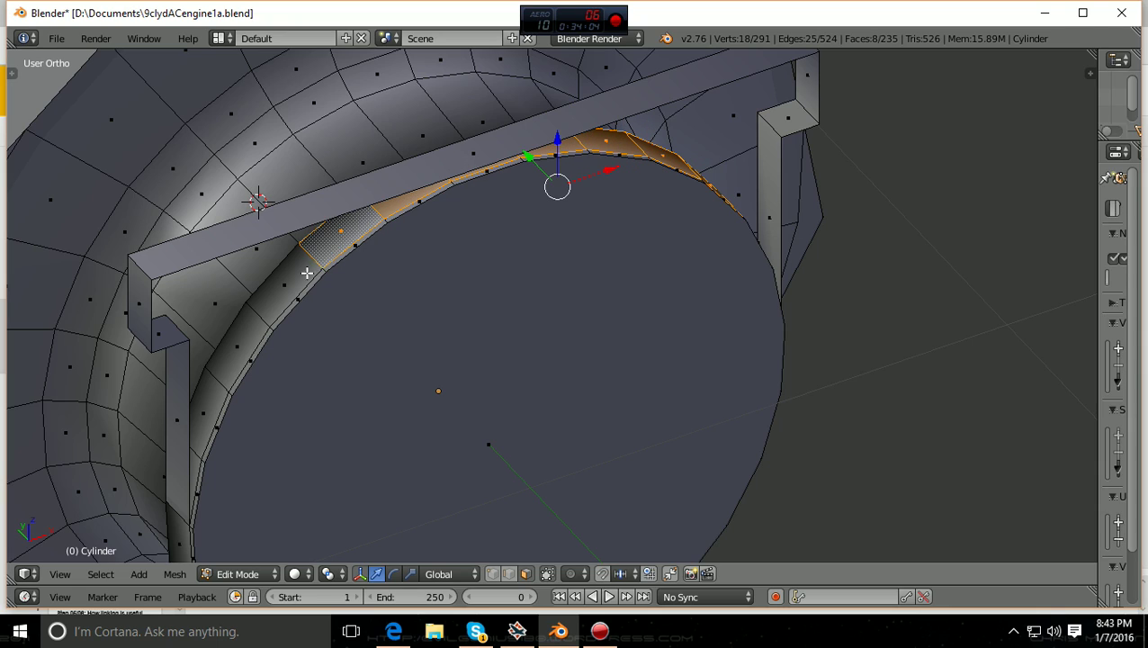
shift+right_click(297, 274)
shift+right_click(245, 341)
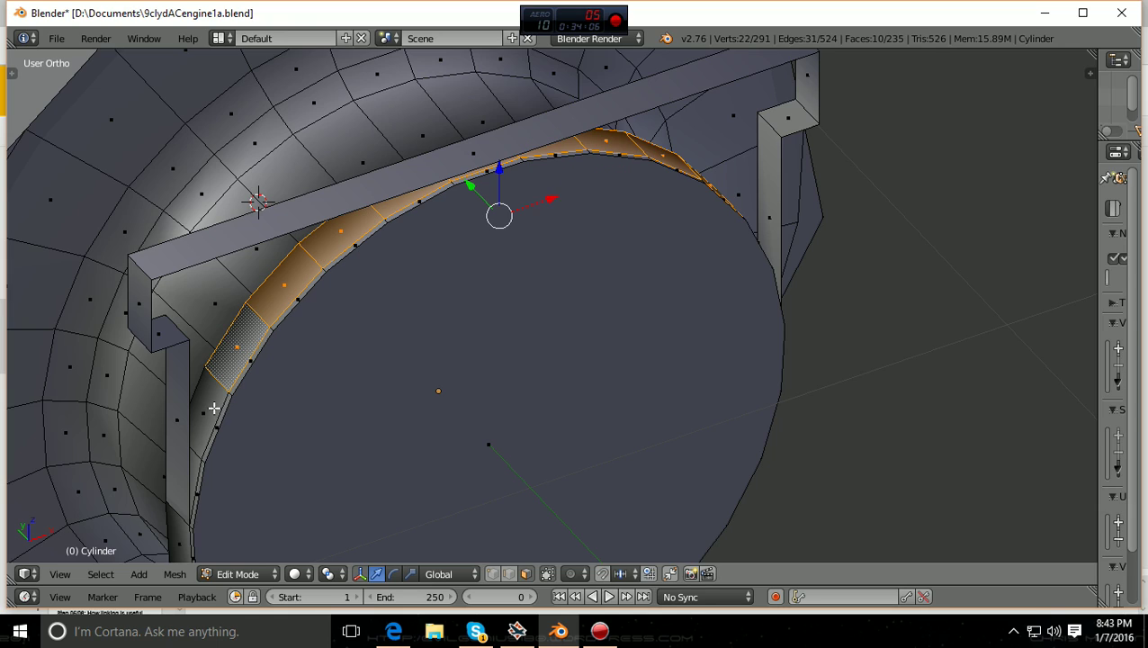
shift+right_click(211, 419)
shift+right_click(194, 470)
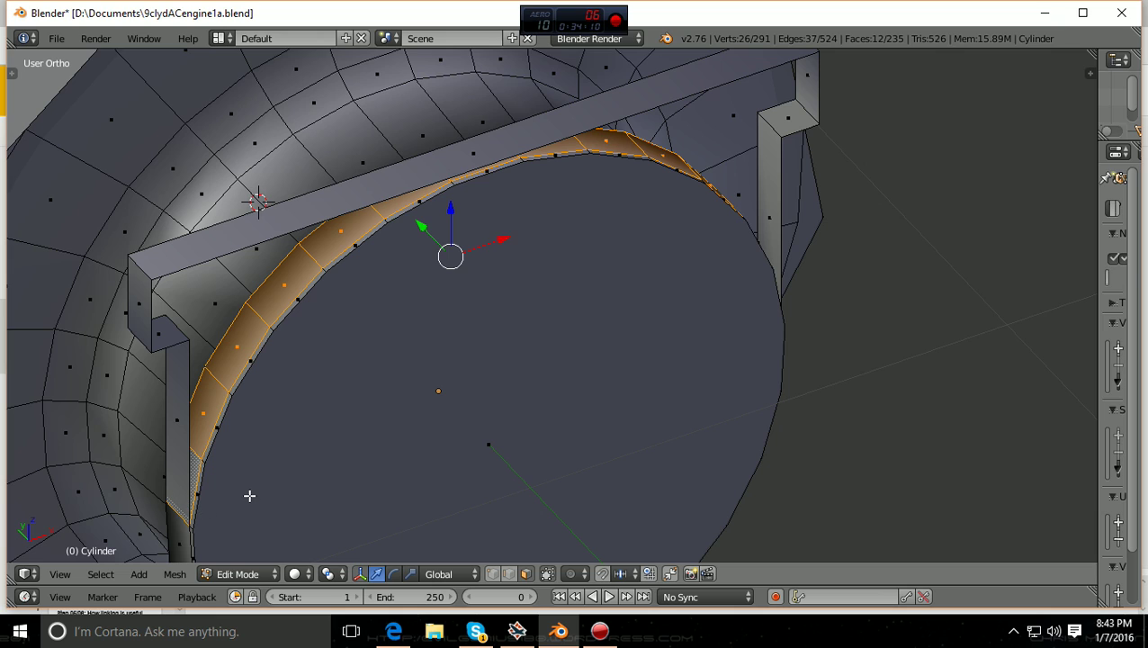
- Delete the twelve selected faces and inspect the resulting gap
key(x)
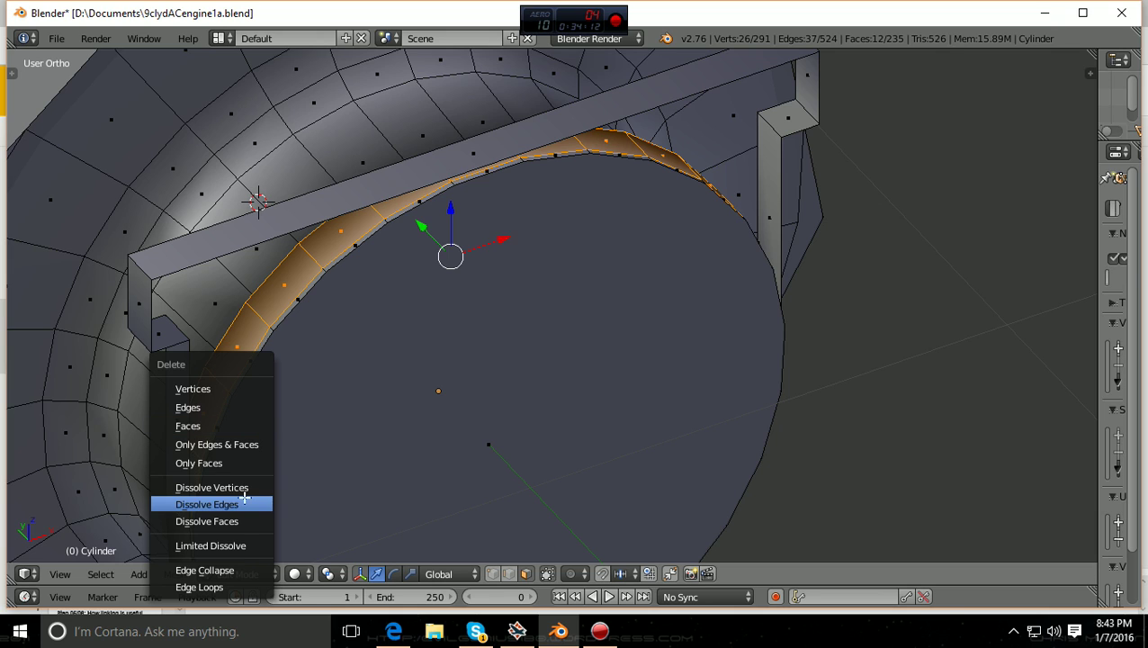
click(214, 428)
middle_drag(238, 432, 261, 454)
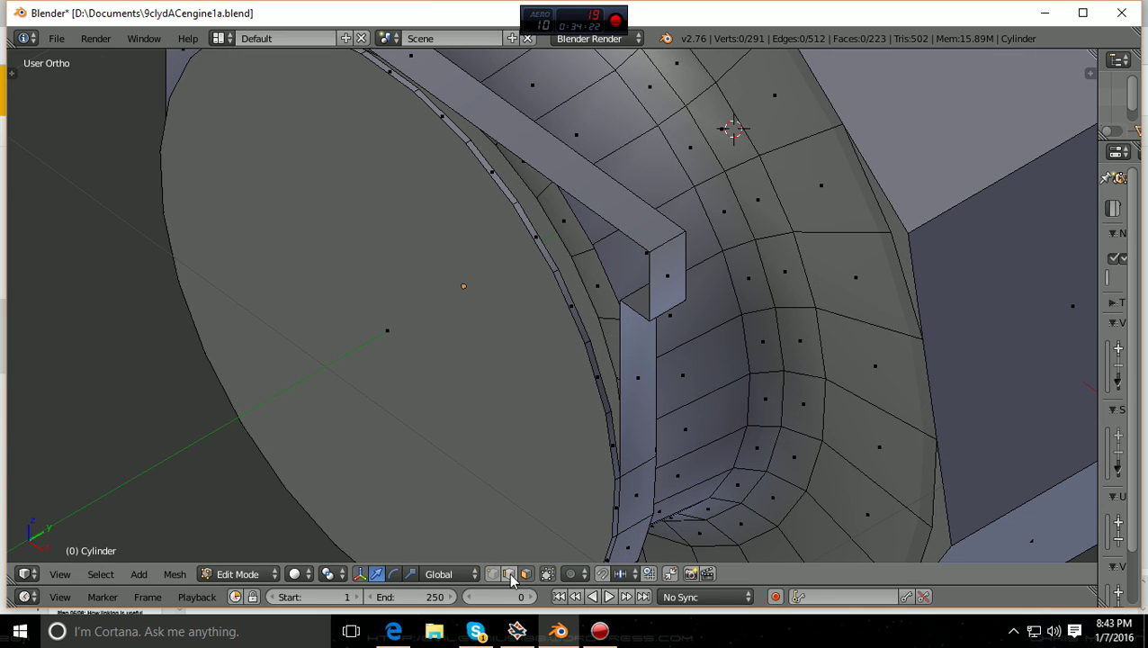
middle_drag(712, 504, 538, 520)
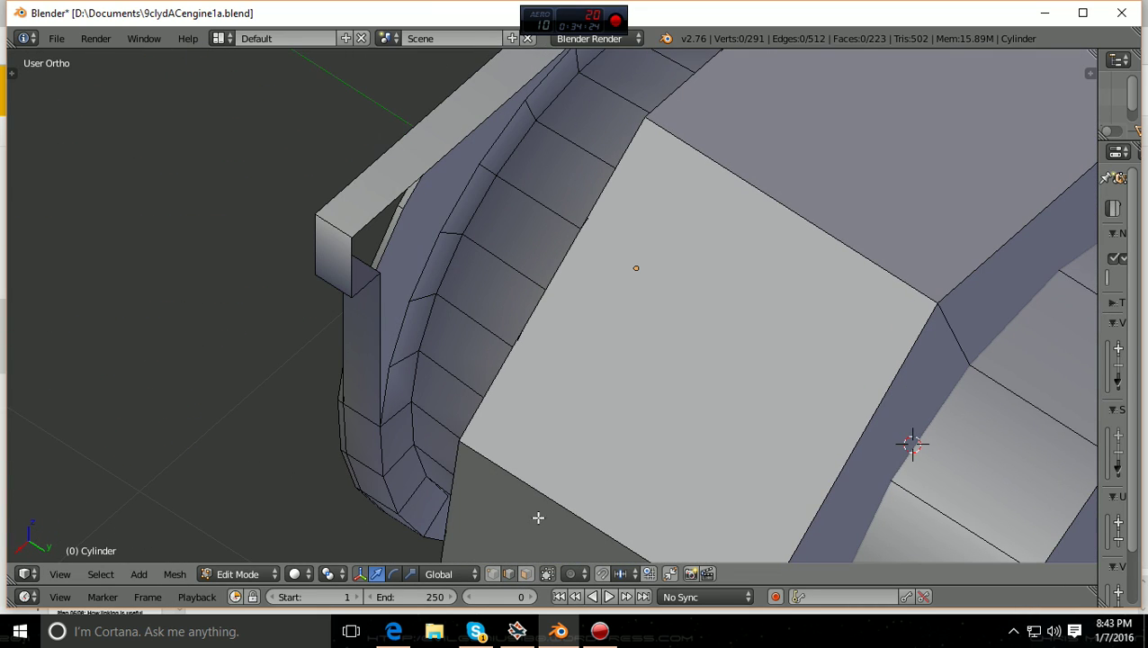
scroll(413, 454, up, 1)
scroll(413, 452, up, 1)
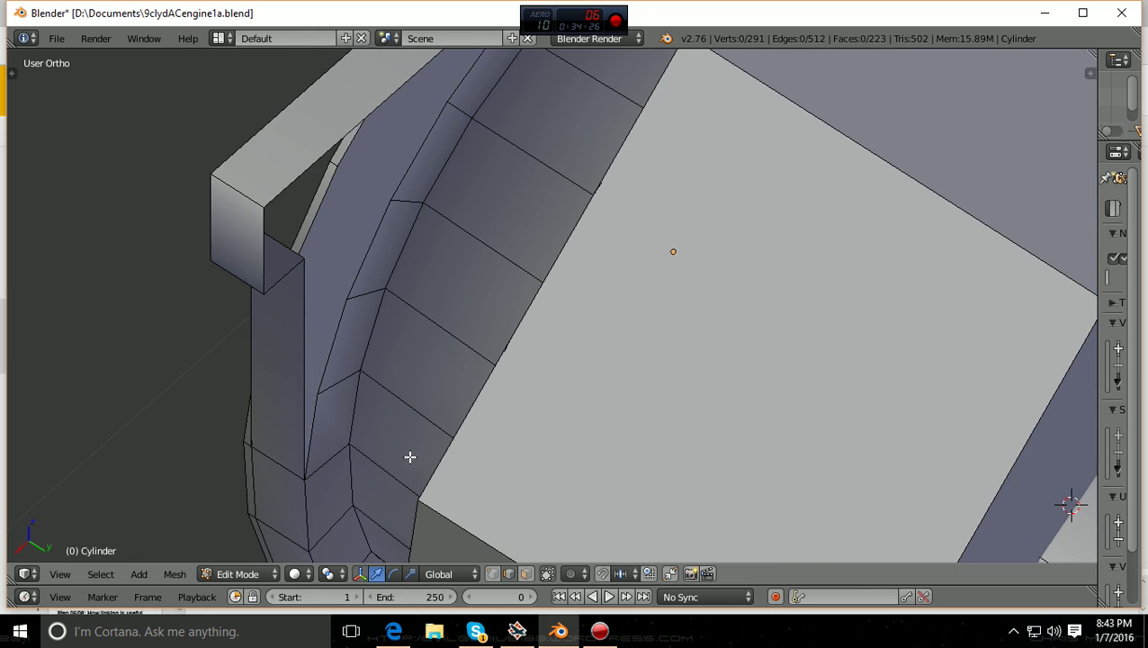
middle_drag(409, 457, 366, 474)
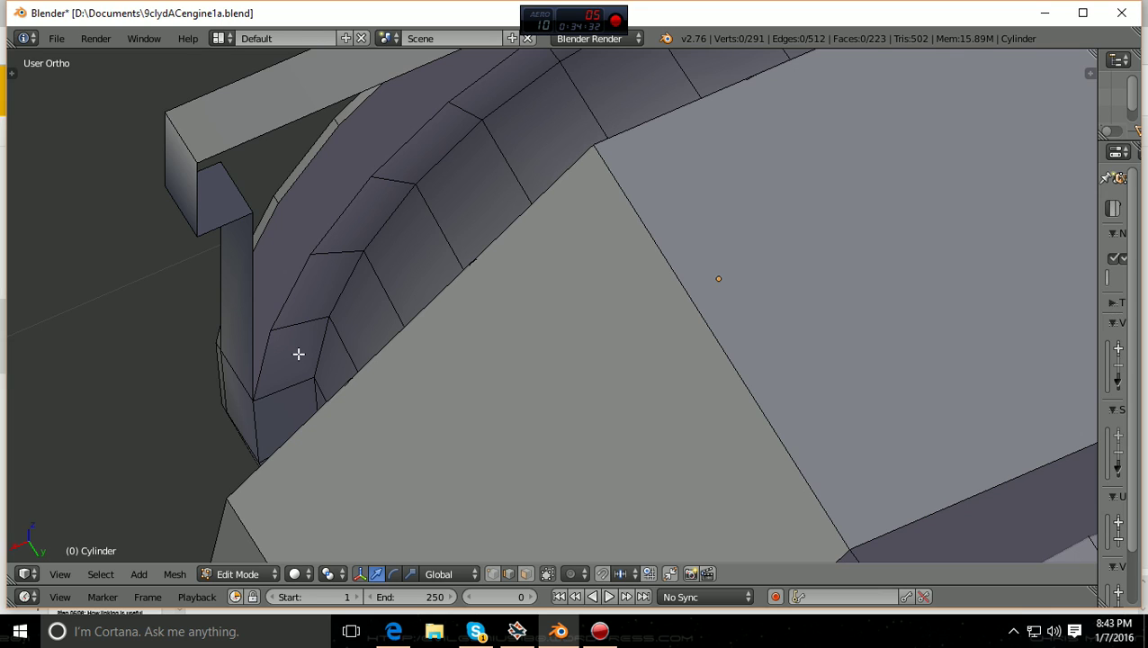
mouse_move(268, 346)
middle_down()
mouse_move(287, 351)
mouse_move(285, 361)
middle_up()
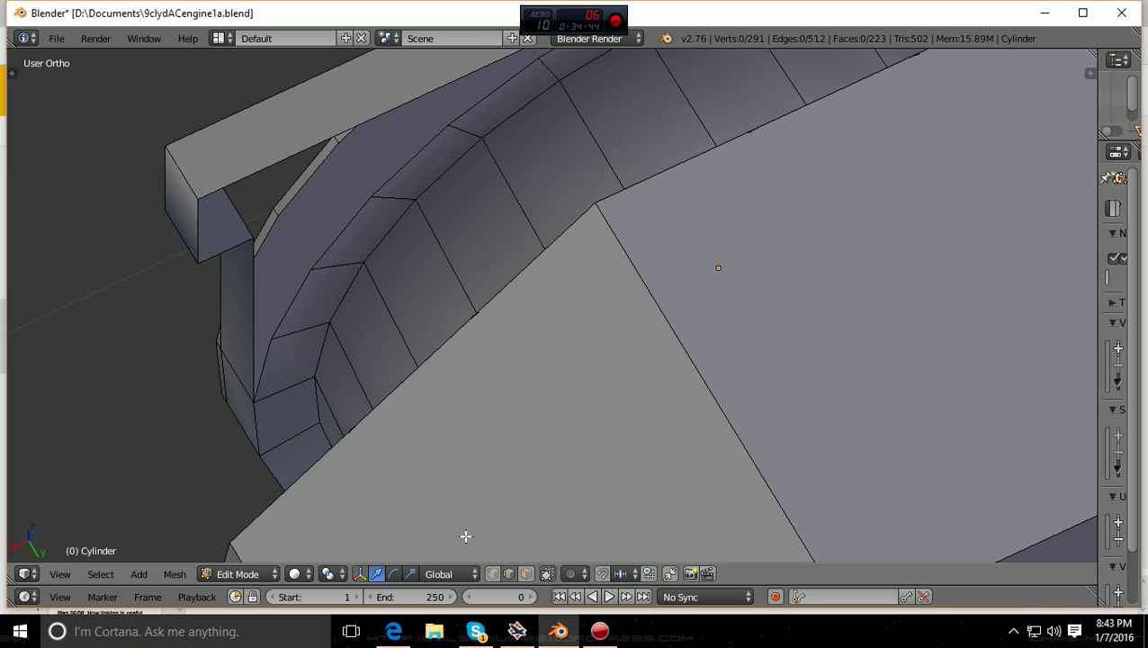
right_click(261, 377)
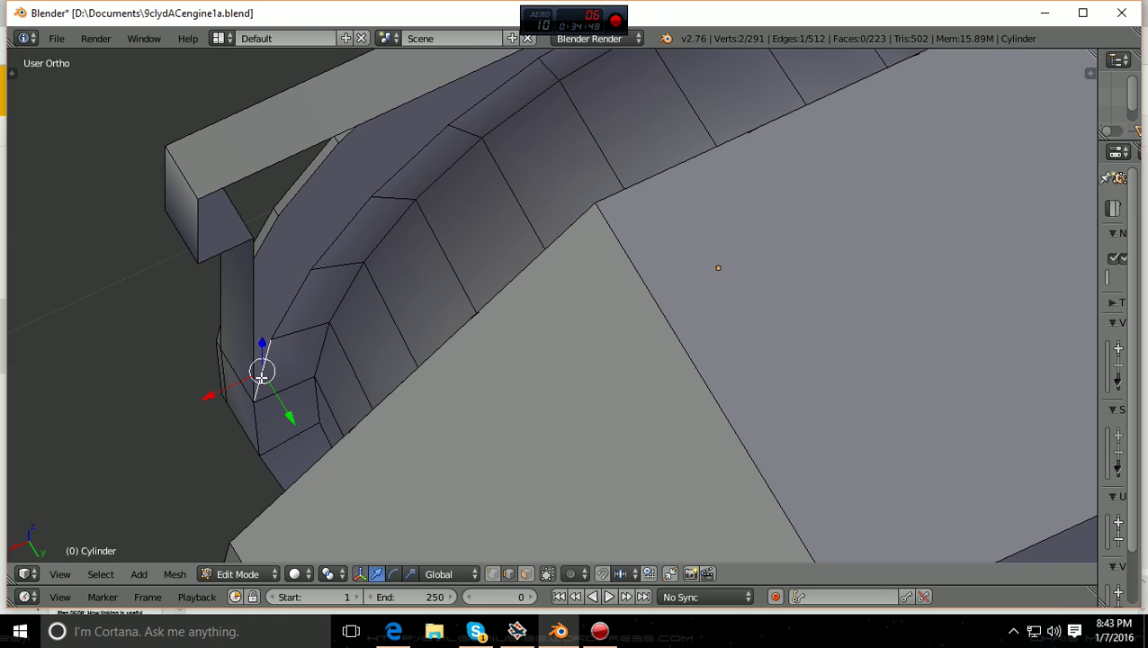
- Select the edges along the bracket bar's outline
shift+right_click(253, 329)
shift+right_click(214, 255)
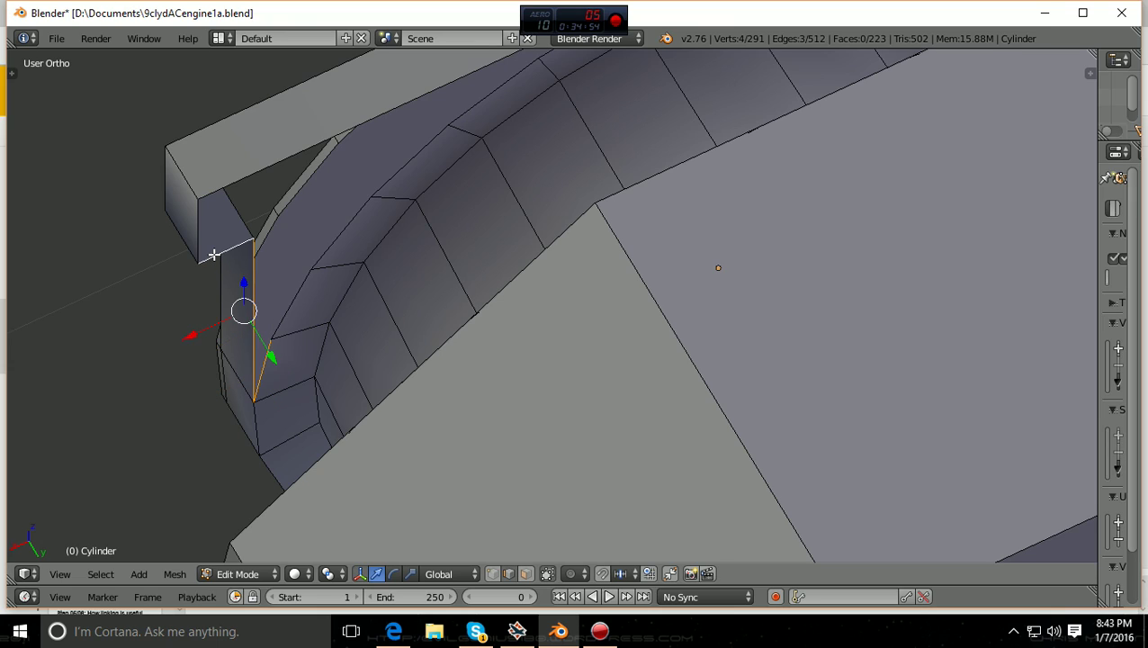
shift+right_click(195, 241)
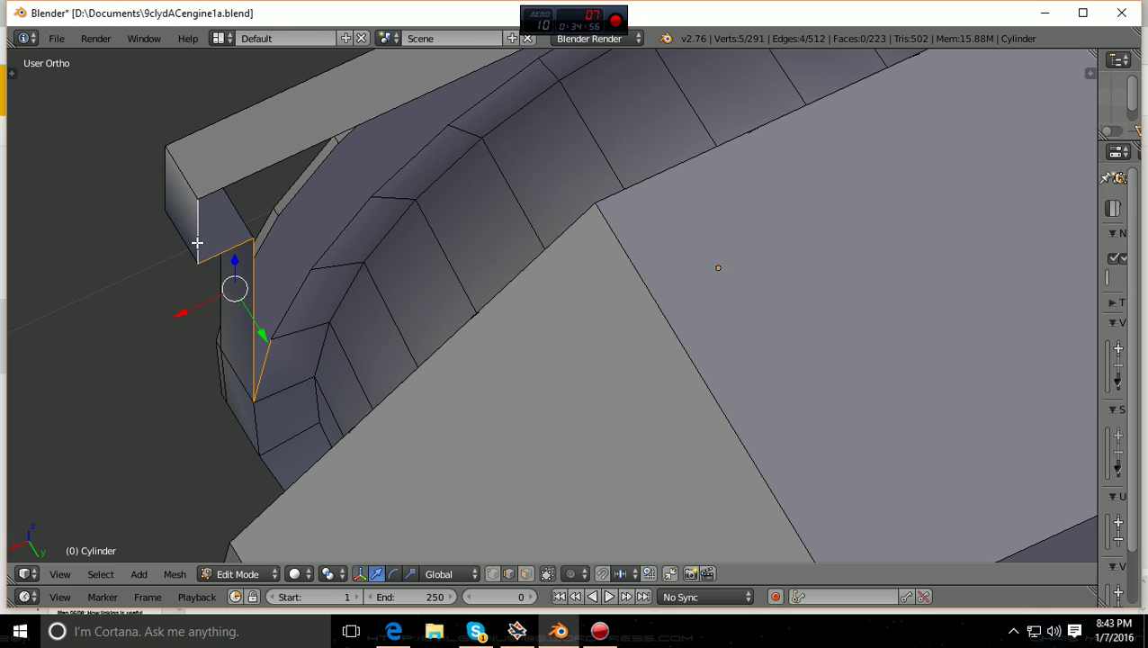
shift+right_click(254, 171)
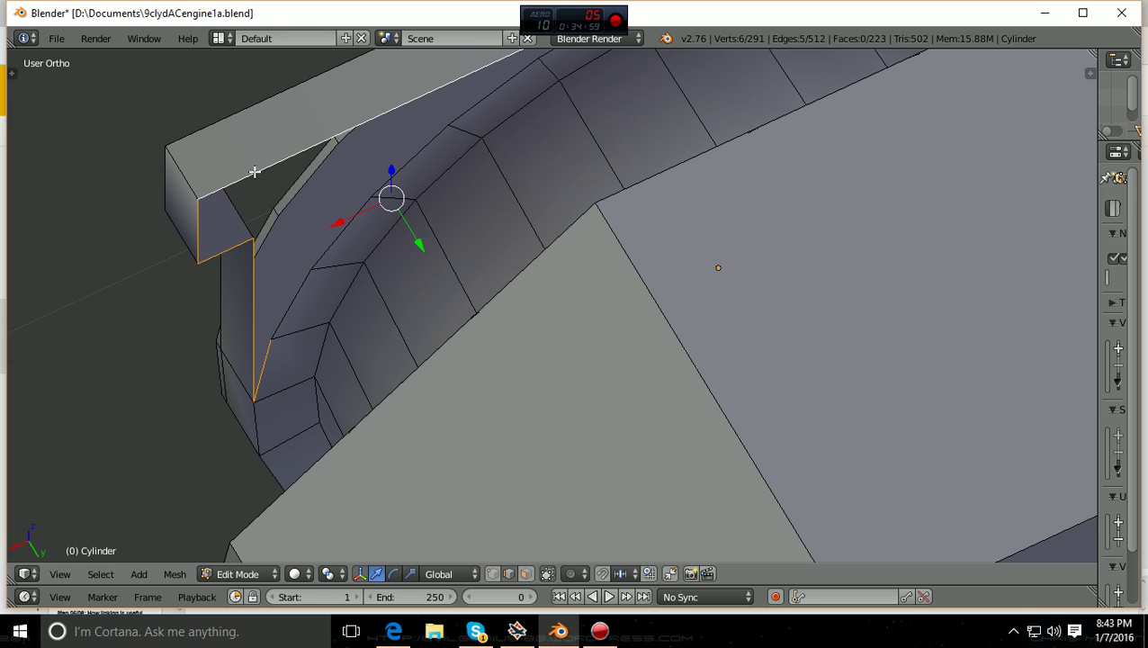
shift+right_click(293, 296)
shift+right_click(320, 251)
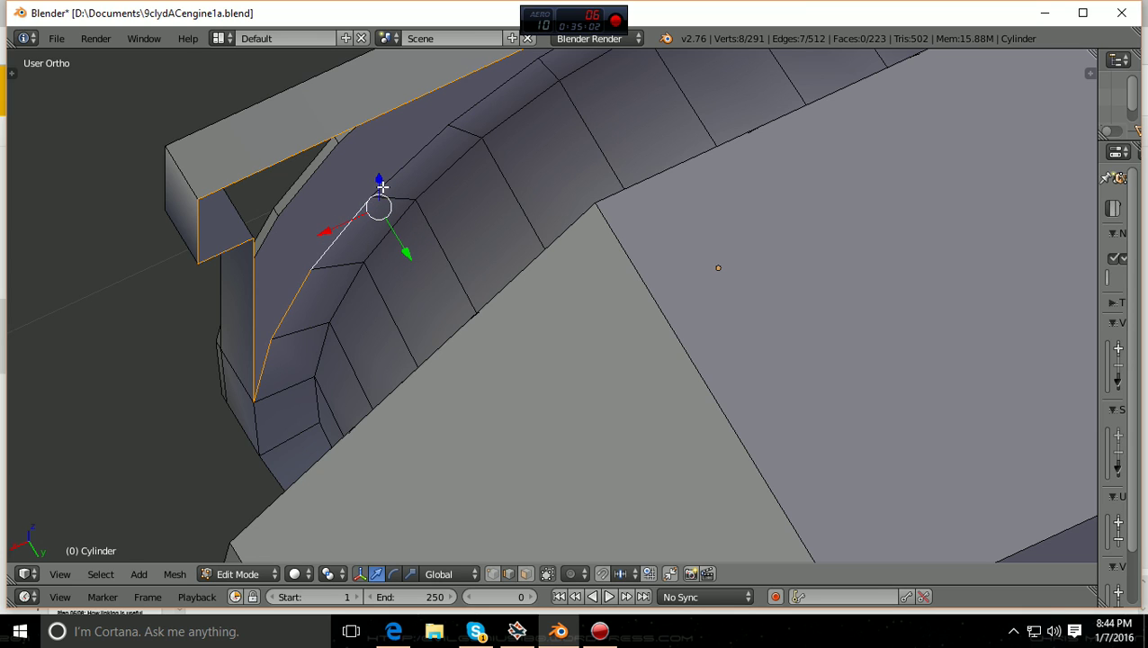
shift+right_click(399, 168)
shift+right_click(466, 121)
middle_drag(469, 126, 400, 128)
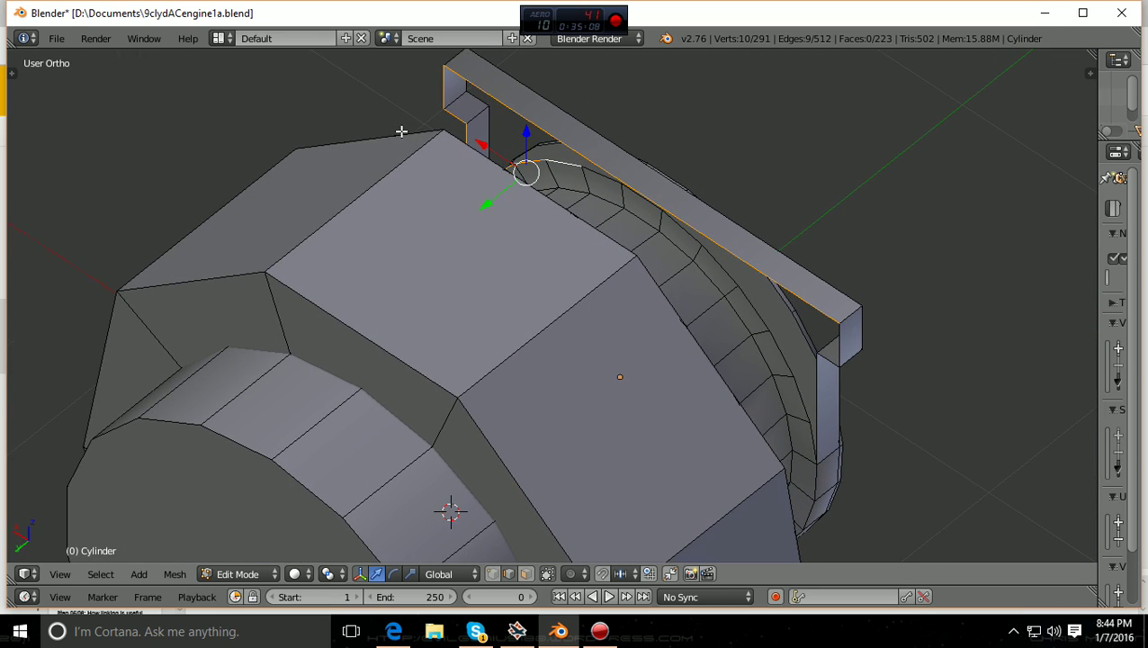
scroll(521, 174, up, 5)
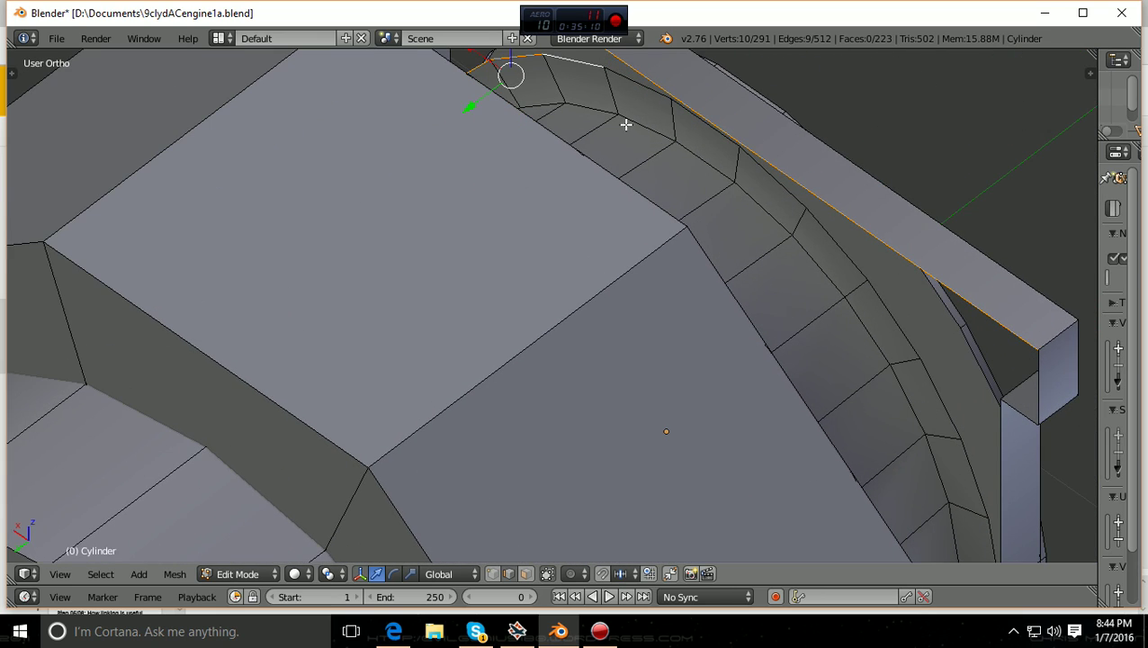
key(KP_8)
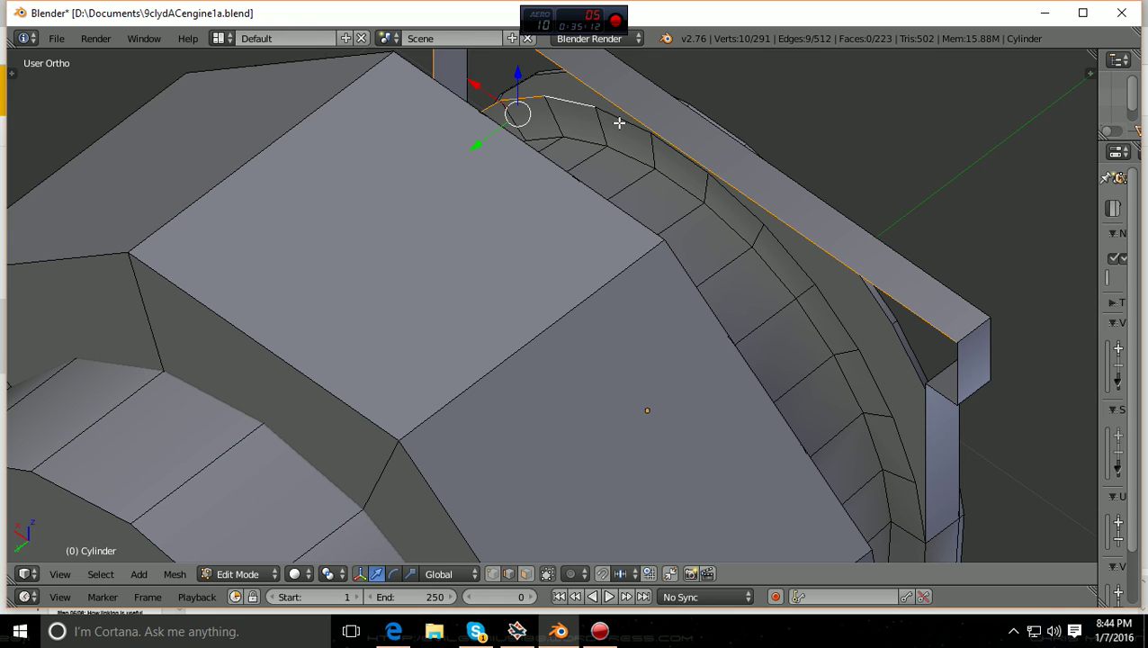
- Add the arch rim vertices down to the bracket's lower corner, closing the outline
shift+click(649, 132)
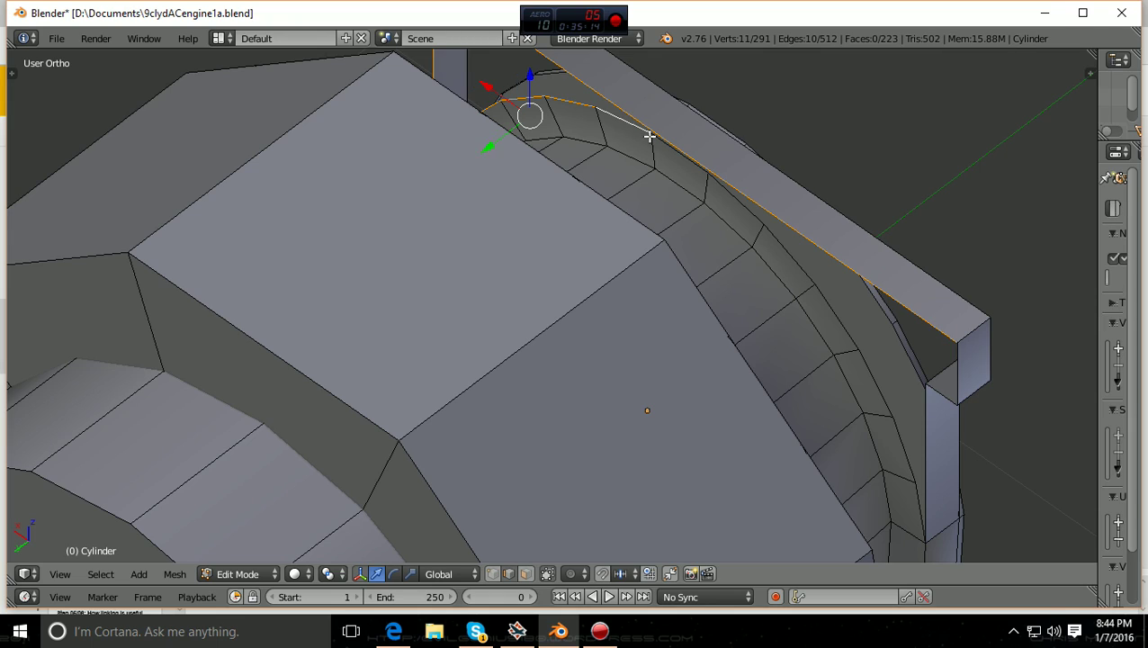
shift+click(662, 141)
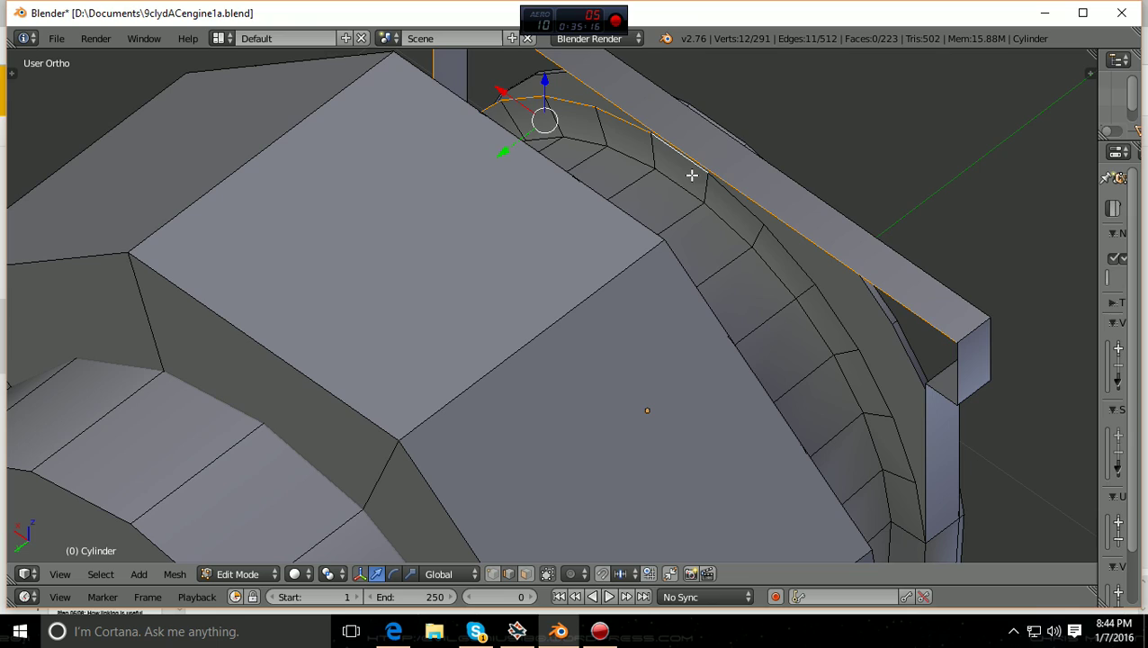
shift+click(731, 199)
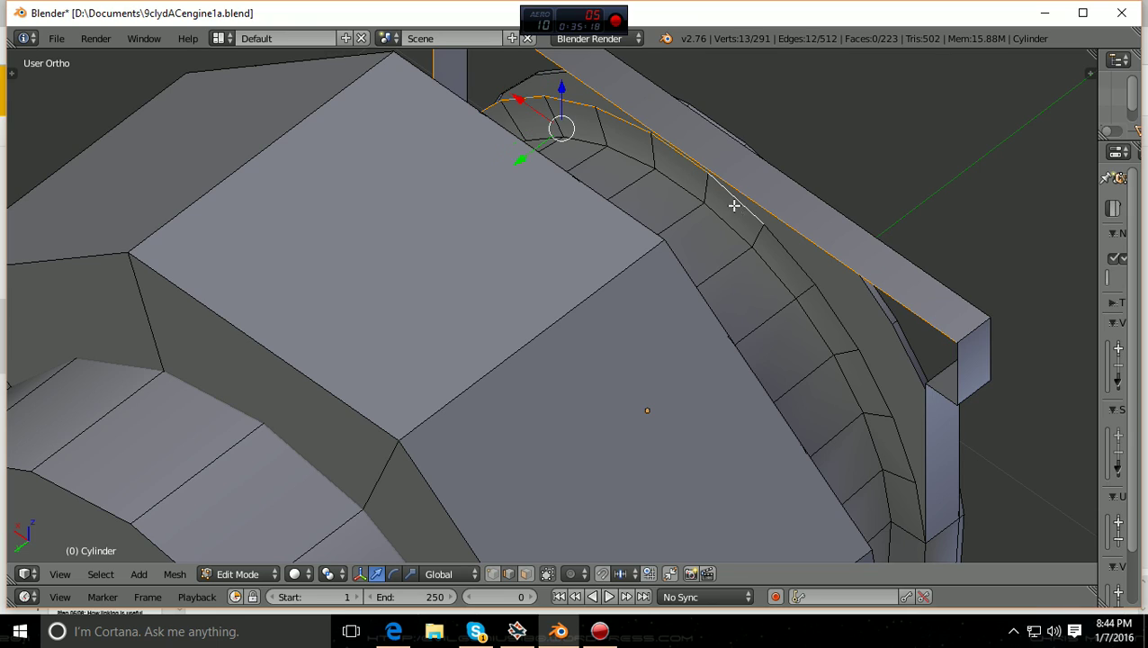
shift+click(784, 251)
shift+click(842, 328)
shift+click(869, 378)
shift+click(900, 448)
shift+click(918, 502)
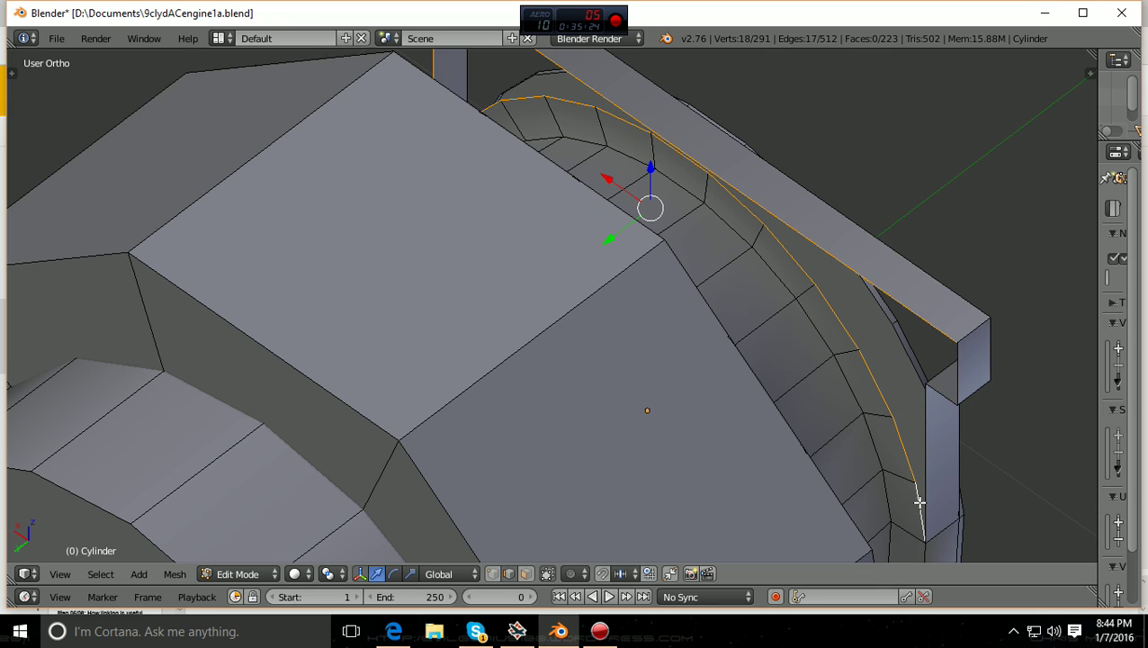
shift+click(934, 392)
shift+click(952, 399)
shift+click(957, 379)
mouse_move(956, 386)
middle_down()
mouse_move(907, 371)
mouse_move(940, 386)
middle_up()
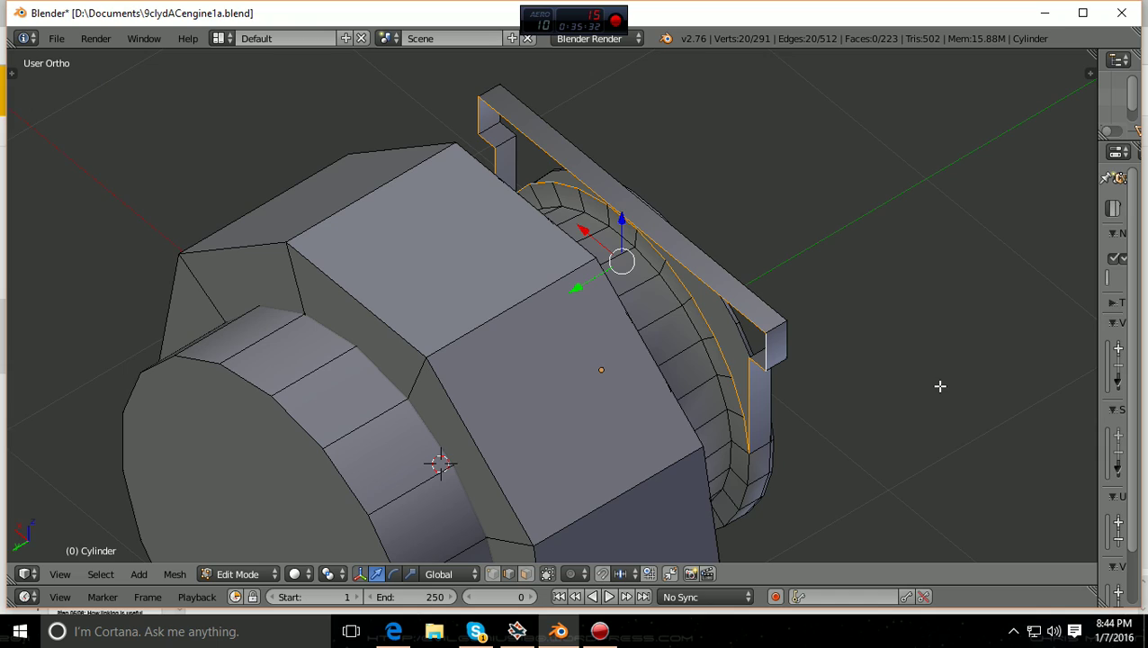
- Fill the closed outline with a new face and deselect everything
key(f)
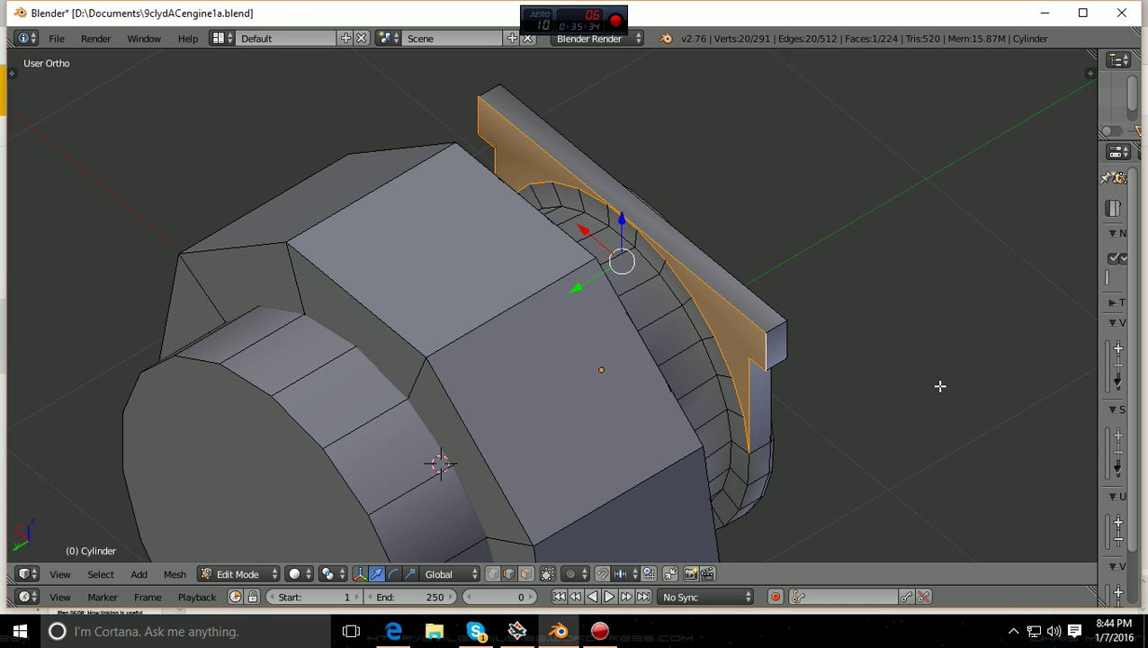
key(a)
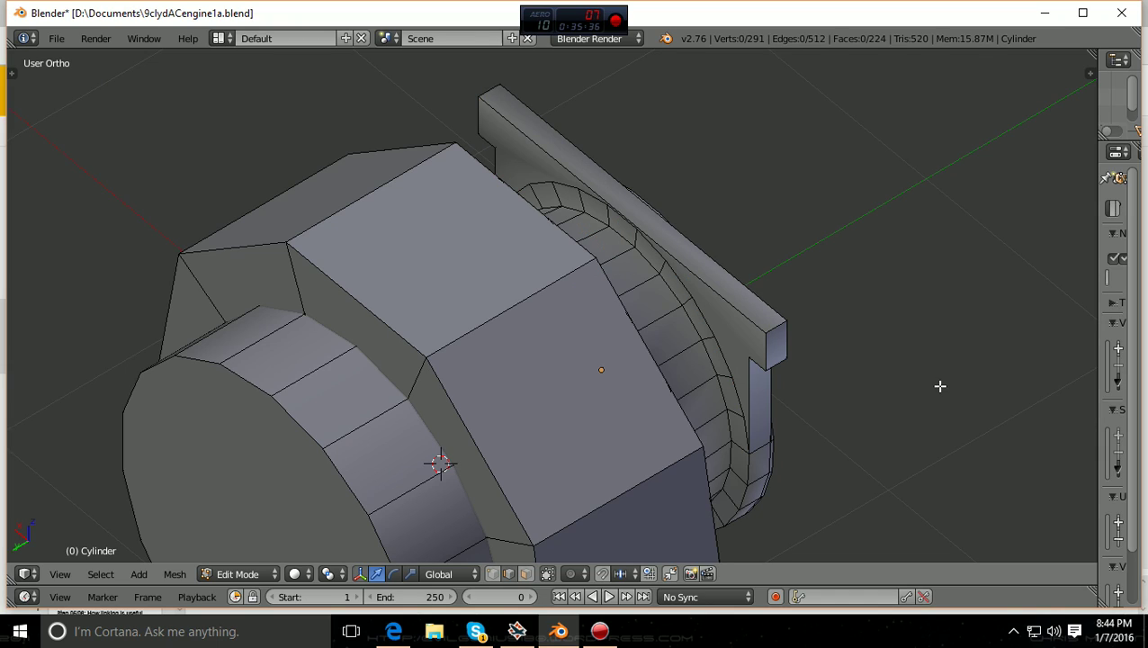
middle_drag(941, 386, 991, 434)
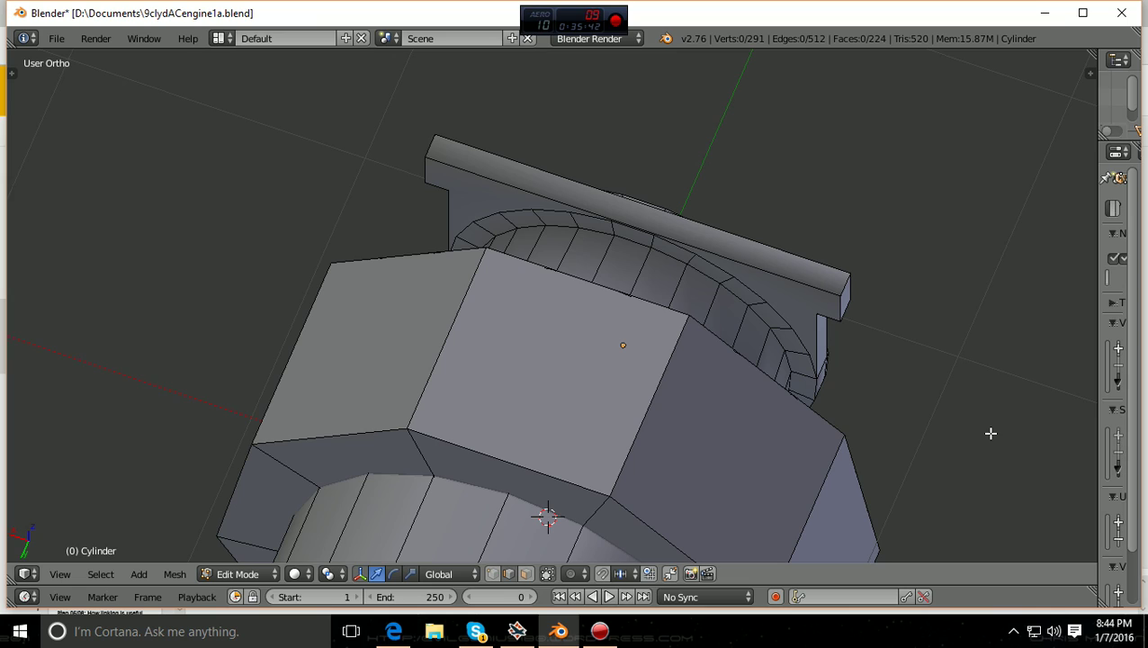
ctrl+scroll(987, 433, down, 4)
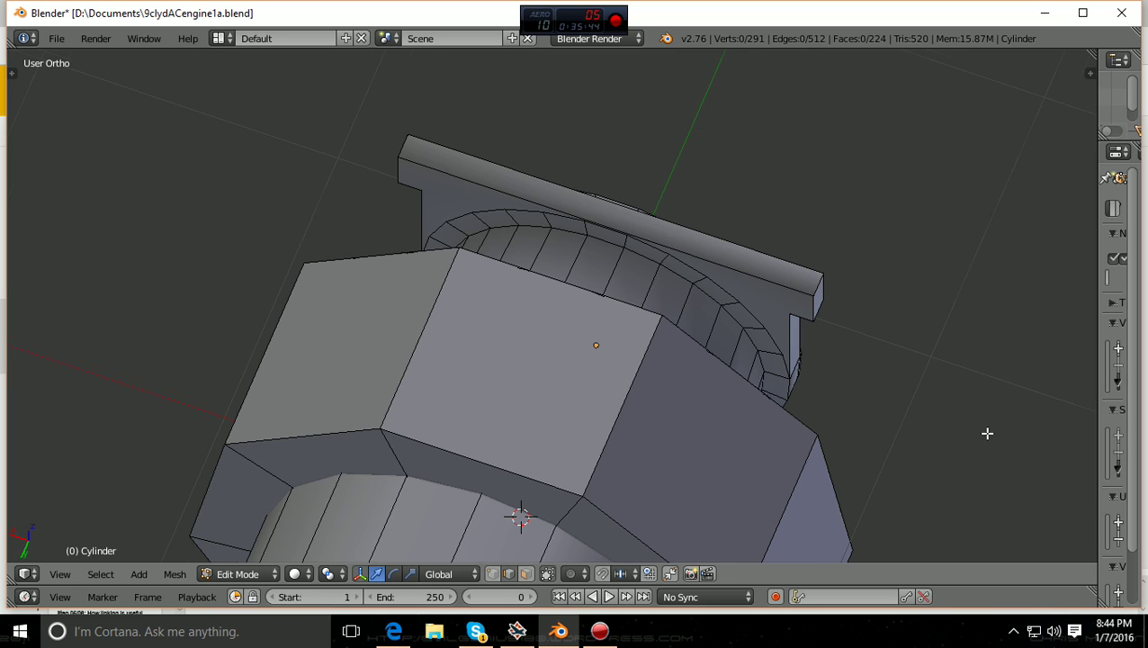
scroll(987, 433, up, 3)
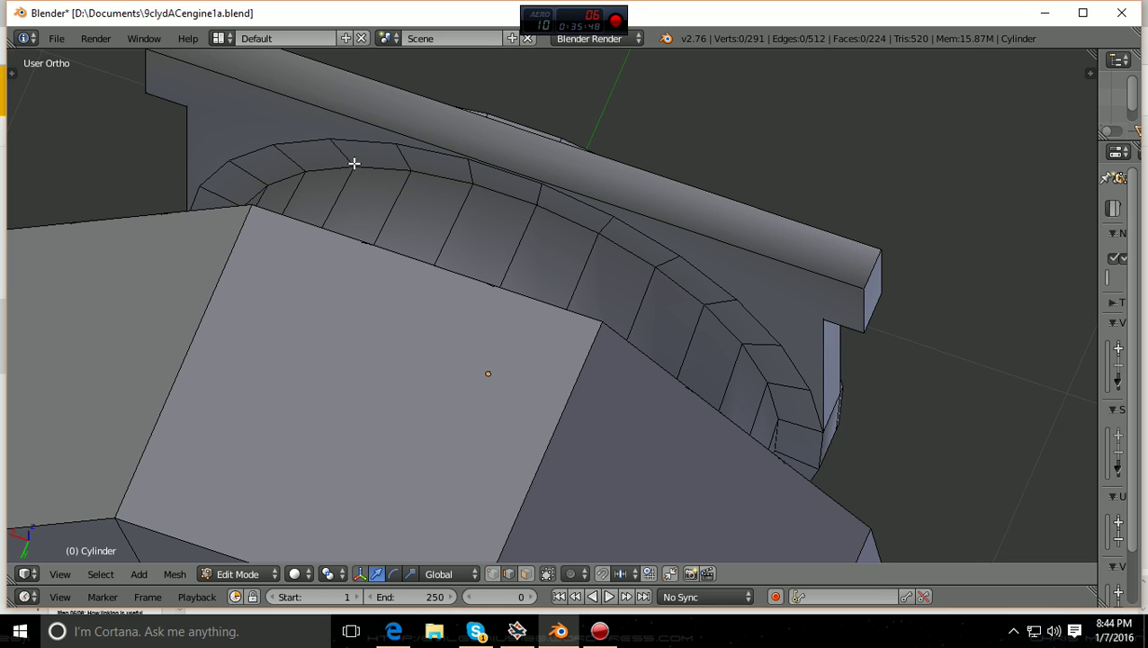
middle_drag(356, 218, 344, 242)
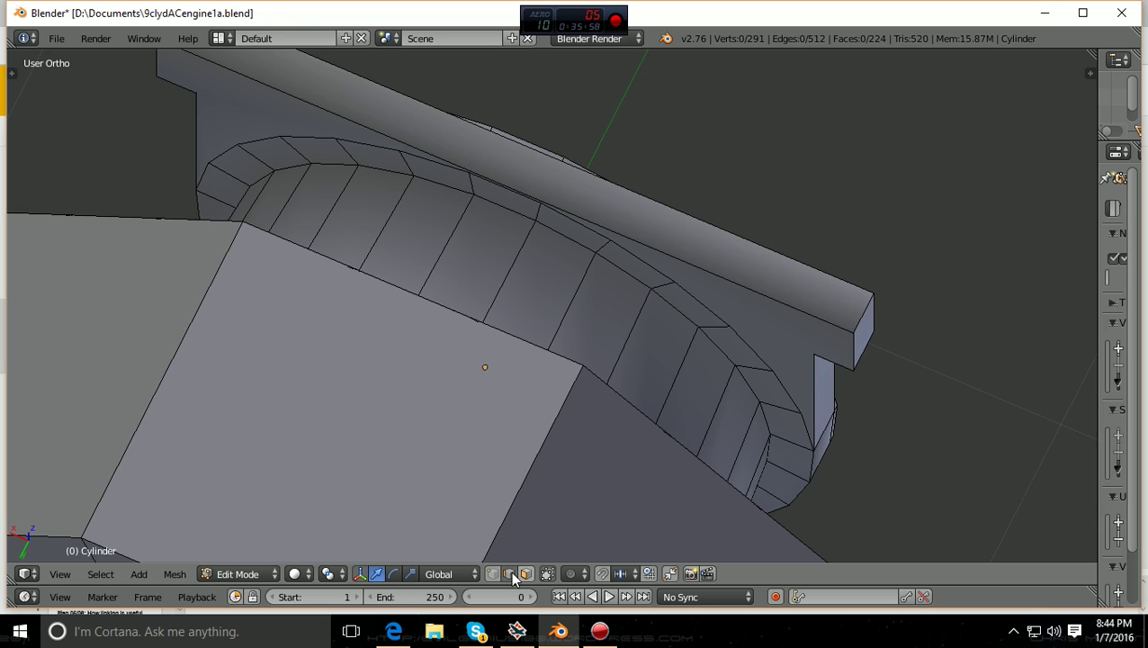
- Select the short edges along the arch's outer rim, from the lower end to the top-left end
right_click(806, 433)
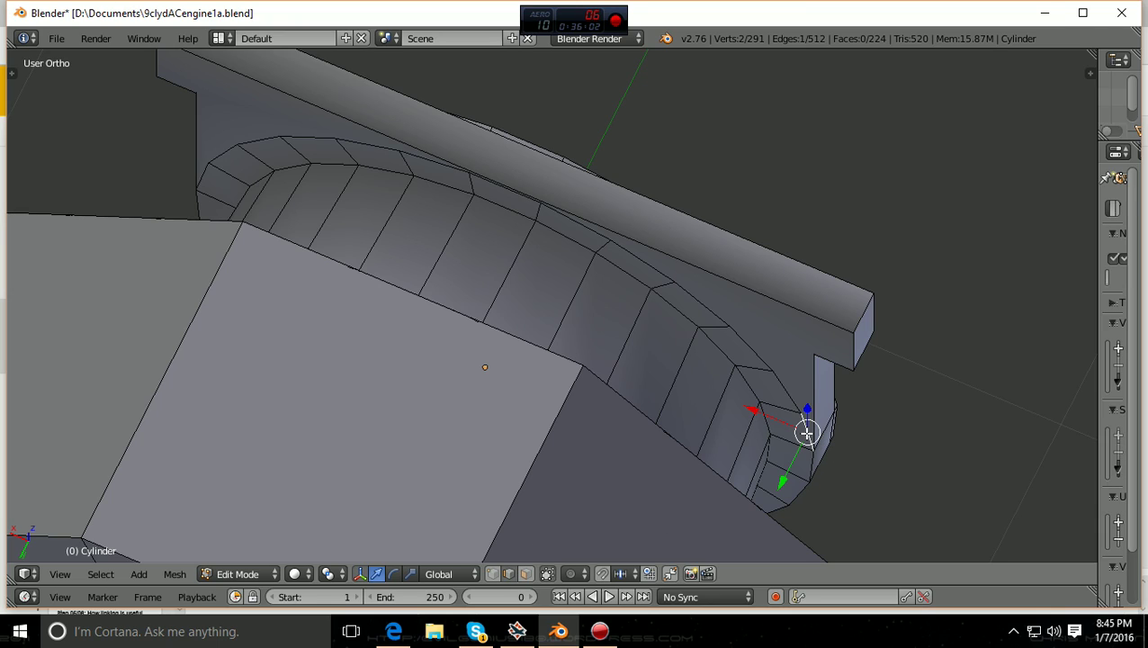
shift+right_click(776, 381)
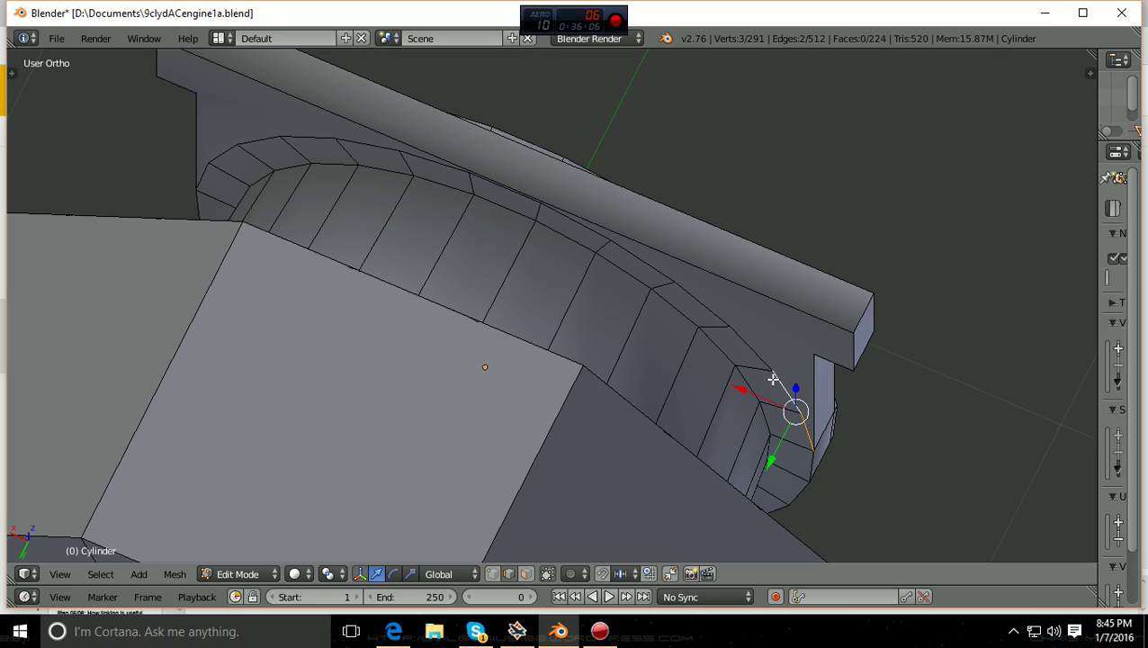
shift+right_click(758, 356)
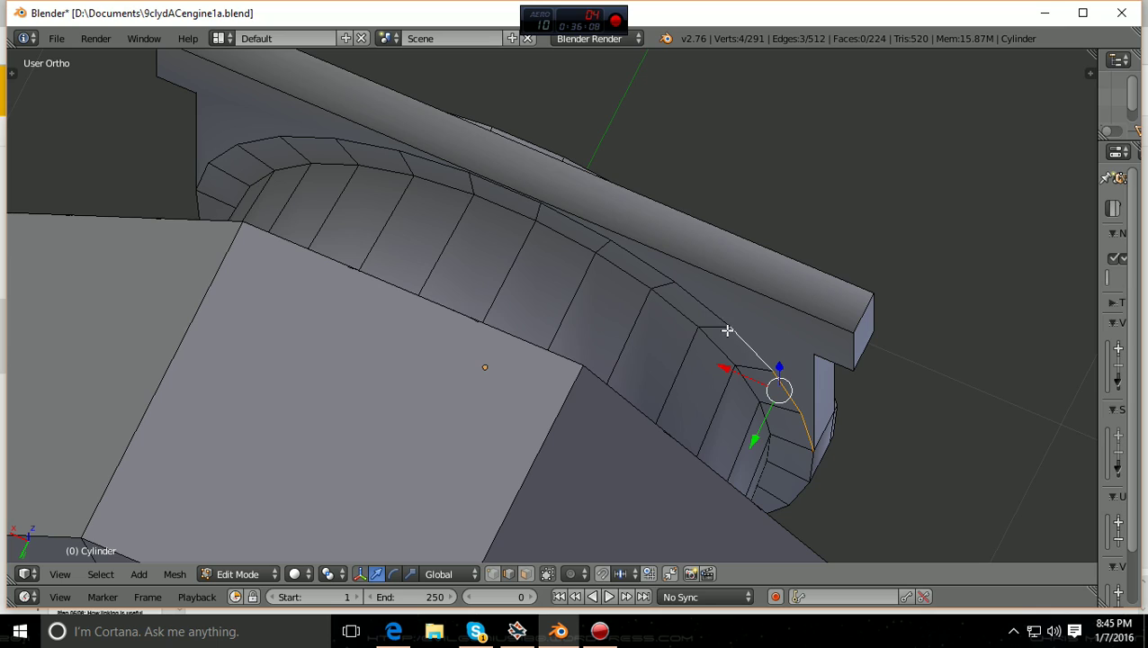
shift+right_click(704, 308)
shift+right_click(654, 271)
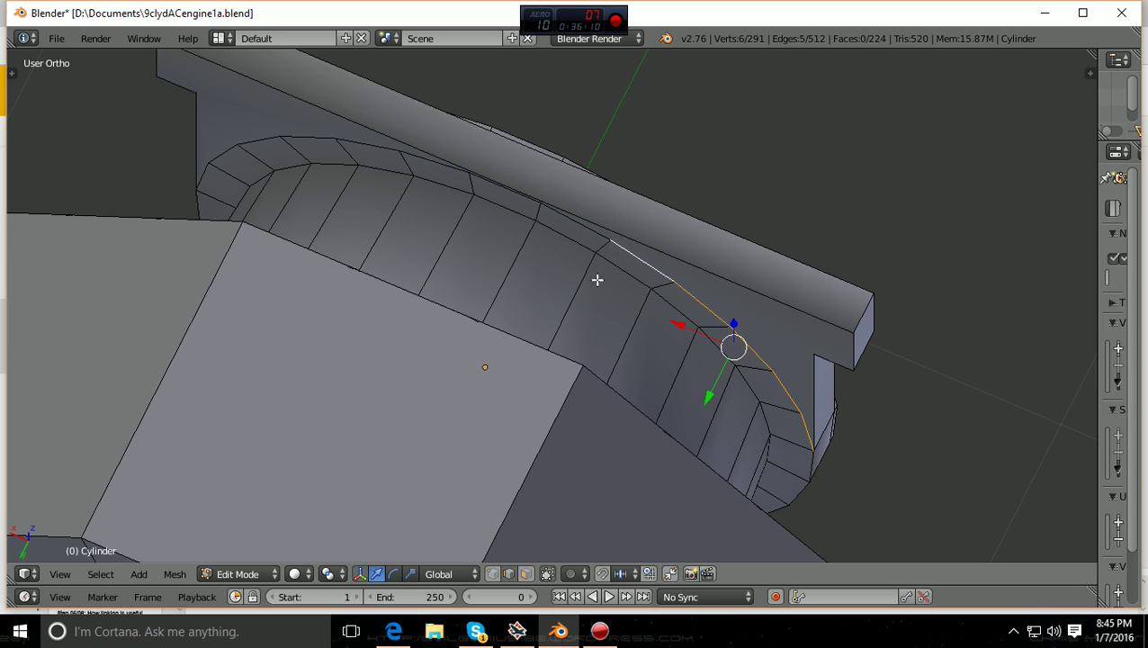
shift+right_click(561, 213)
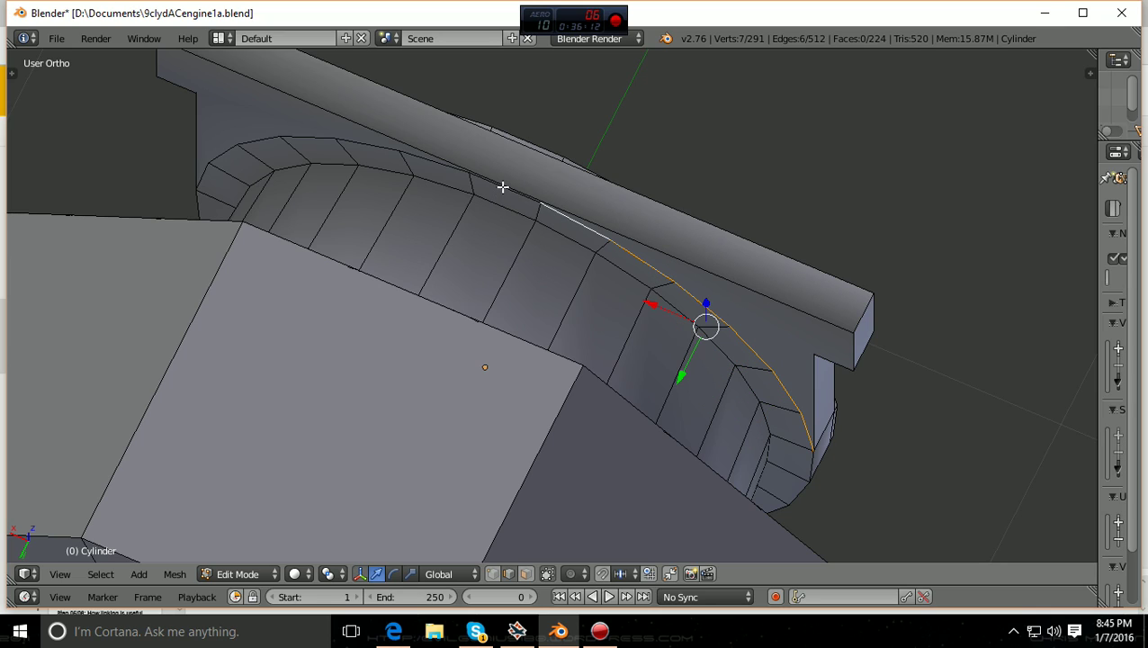
shift+right_click(502, 187)
shift+right_click(387, 154)
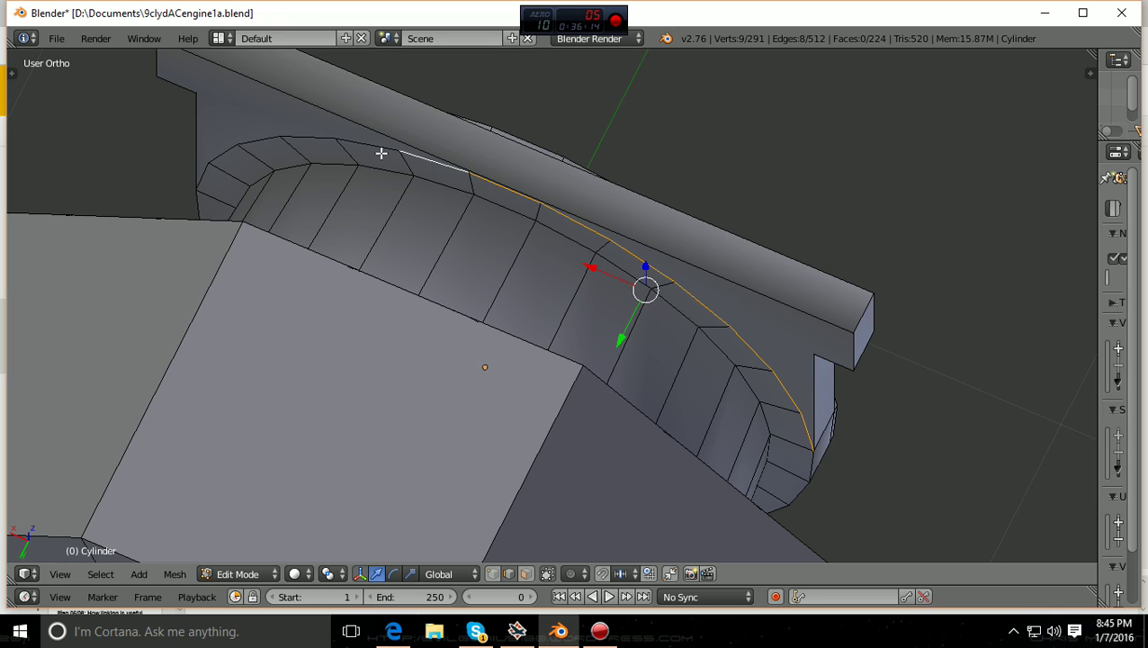
shift+right_click(376, 145)
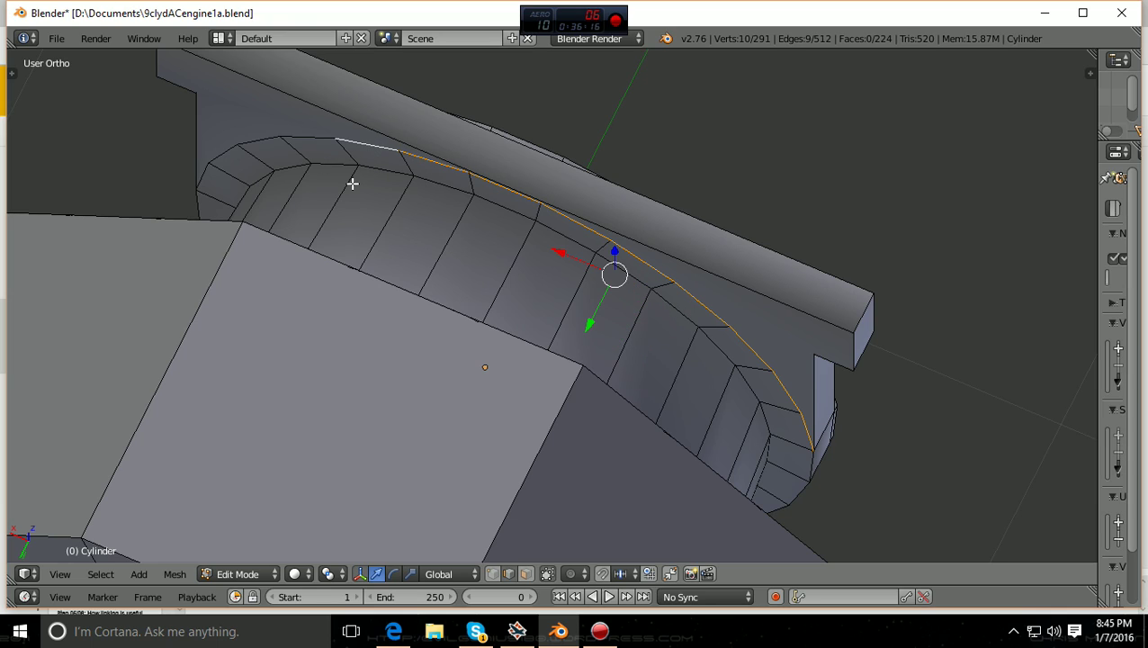
shift+right_click(213, 161)
shift+right_click(232, 148)
shift+right_click(256, 140)
shift+right_click(298, 134)
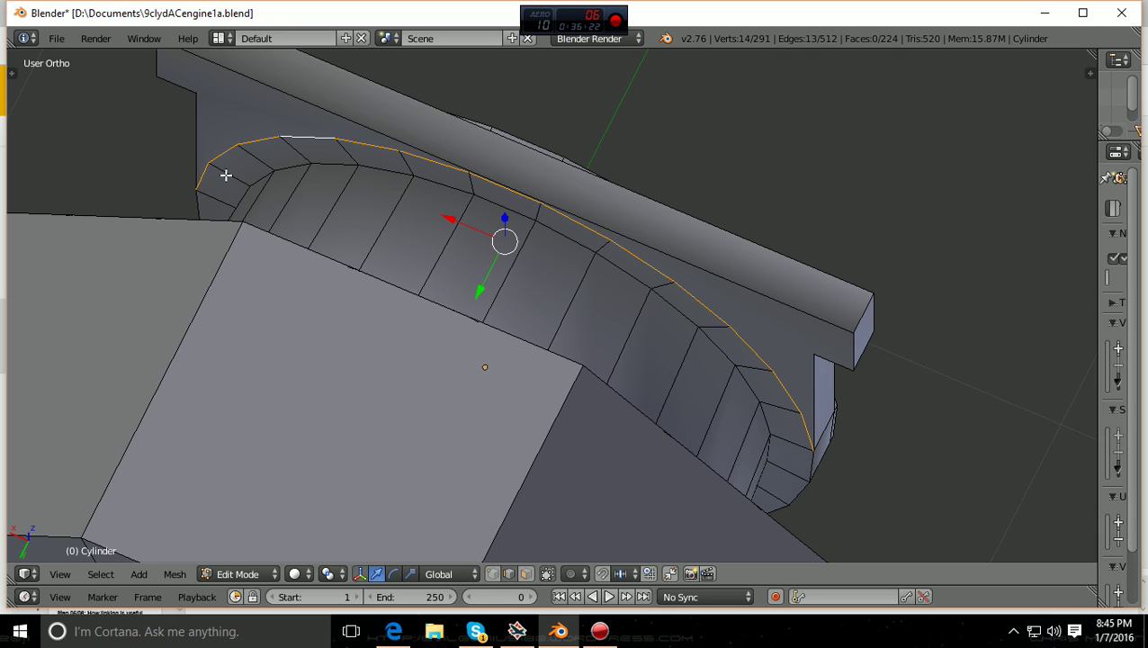
- Add the cross edges along the arch to the selection and bring up the Delete menu
shift+right_click(226, 175)
shift+right_click(258, 159)
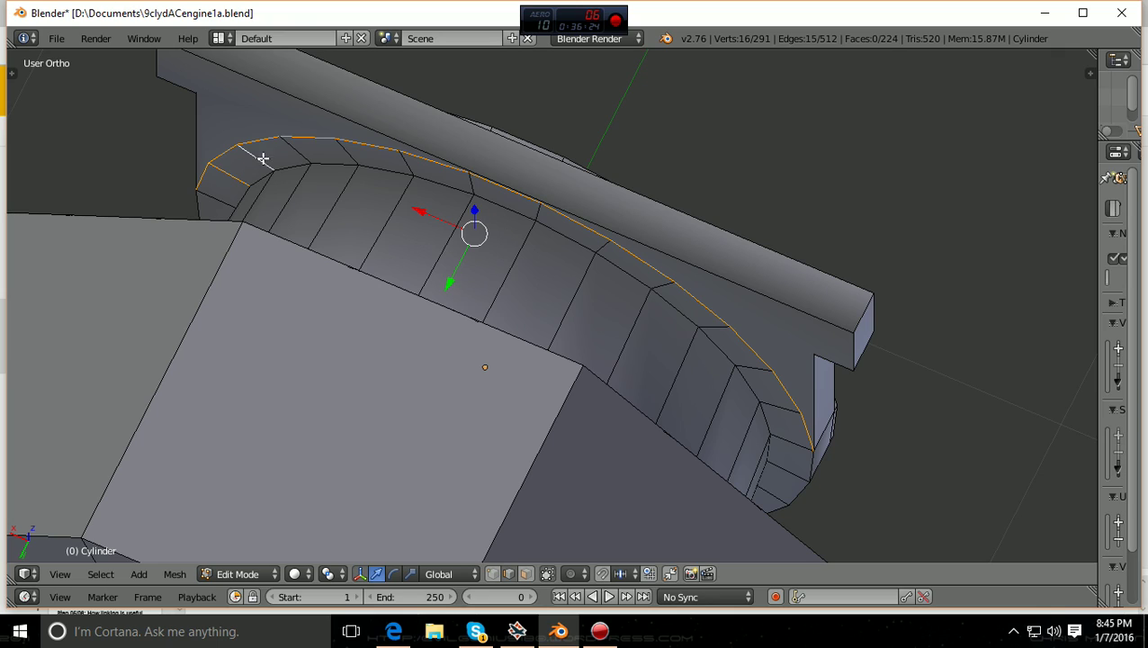
shift+right_click(310, 153)
shift+right_click(348, 153)
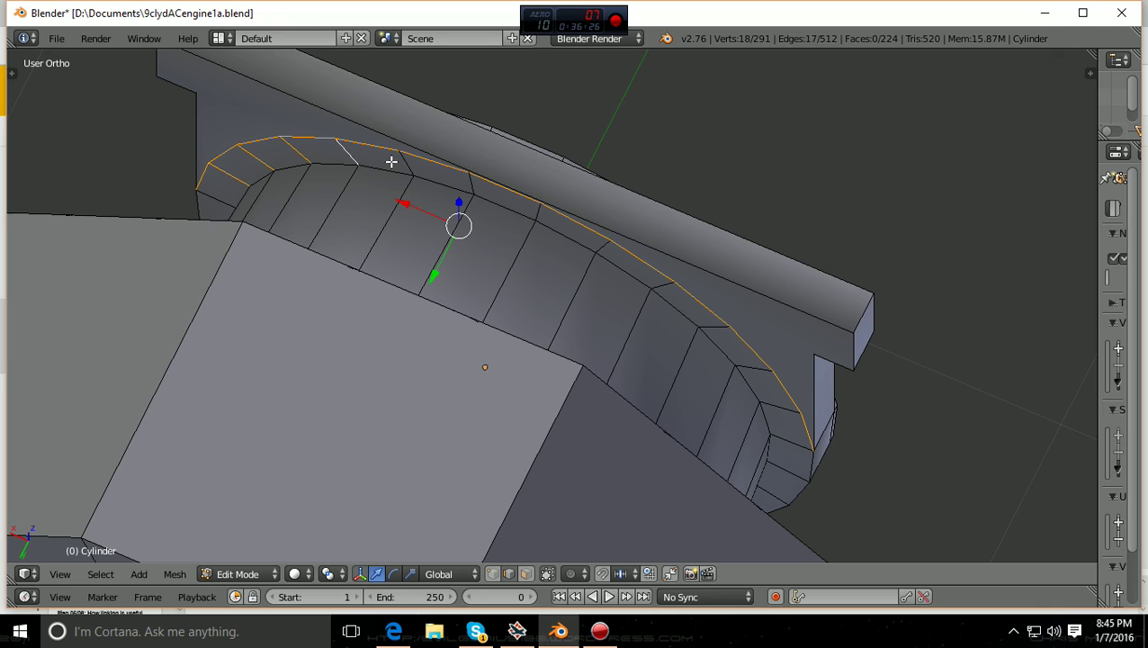
shift+right_click(404, 163)
shift+right_click(470, 182)
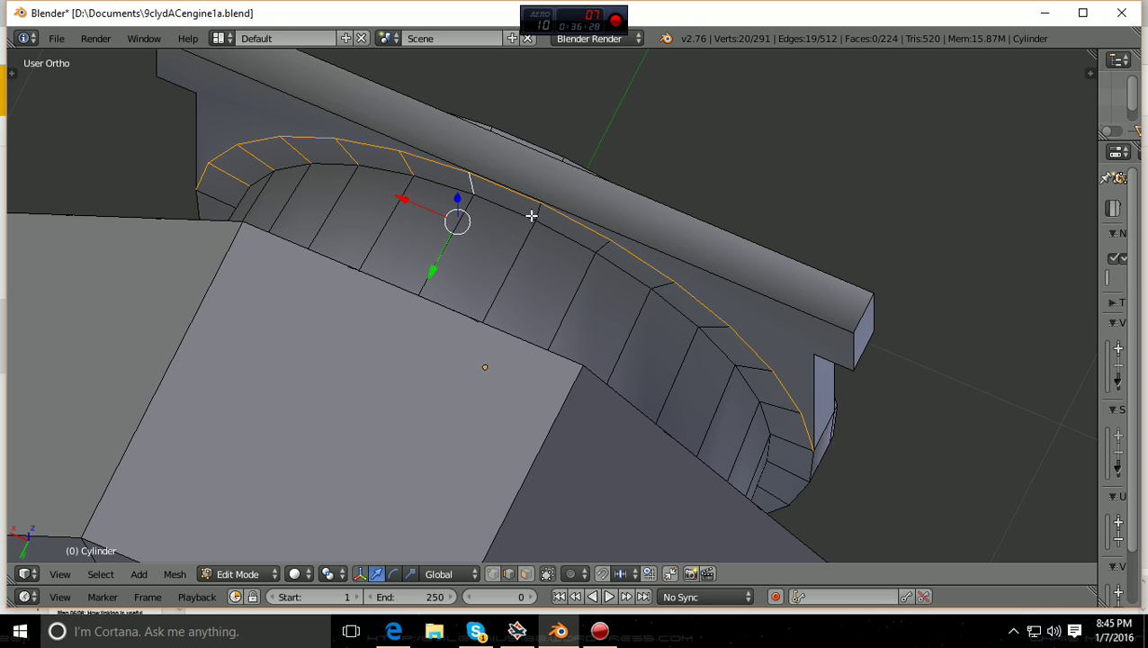
shift+right_click(534, 213)
shift+right_click(599, 244)
shift+right_click(661, 286)
shift+right_click(722, 328)
shift+right_click(749, 370)
shift+right_click(777, 407)
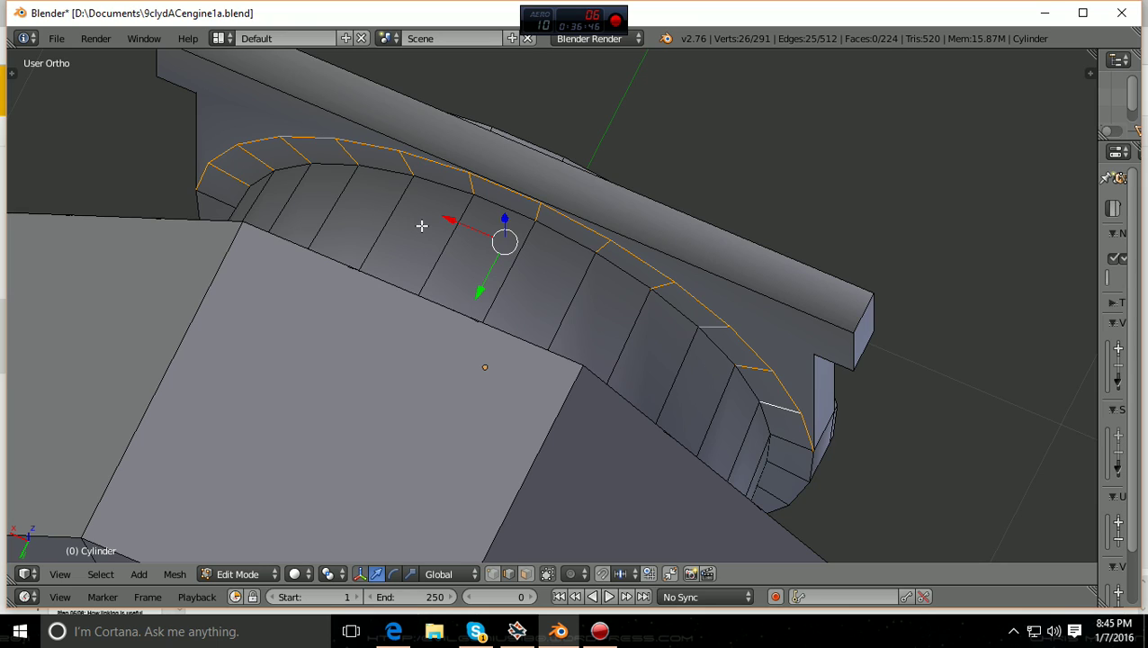
key(x)
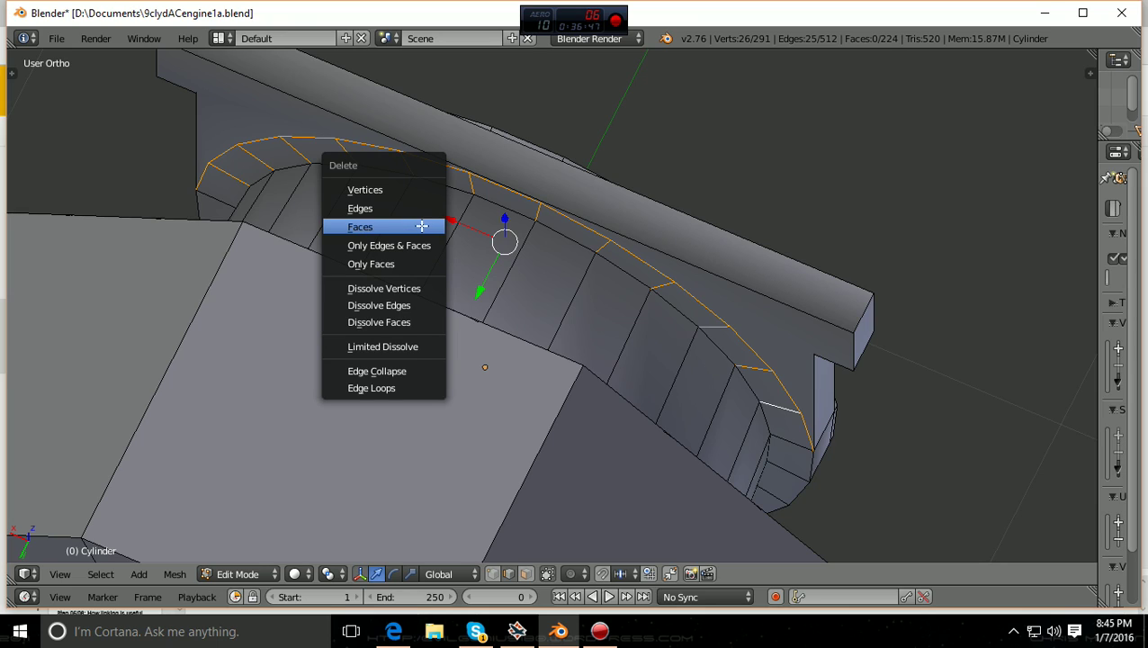
- Delete the selected arch-rim edges, opening a gap between the bracket bar and the arch
click(378, 210)
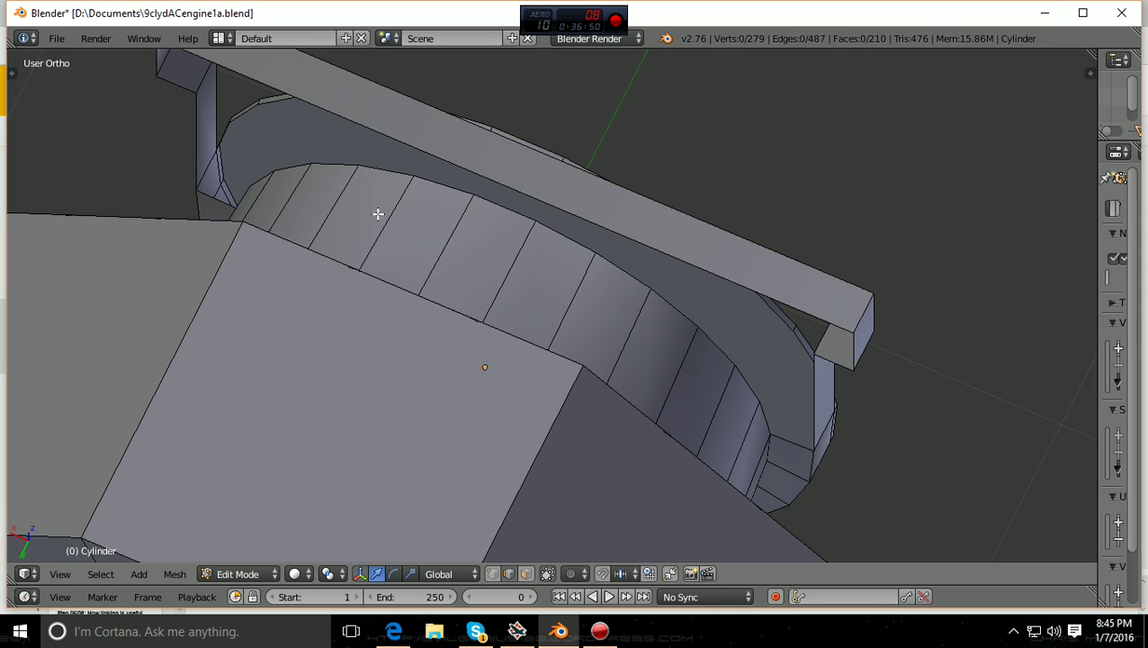
mouse_move(629, 293)
middle_down()
mouse_move(574, 295)
mouse_move(482, 218)
mouse_move(533, 203)
mouse_move(666, 227)
mouse_move(733, 261)
mouse_move(866, 197)
mouse_move(830, 180)
mouse_move(782, 206)
mouse_move(798, 221)
mouse_move(764, 261)
mouse_move(661, 312)
mouse_move(639, 295)
middle_up()
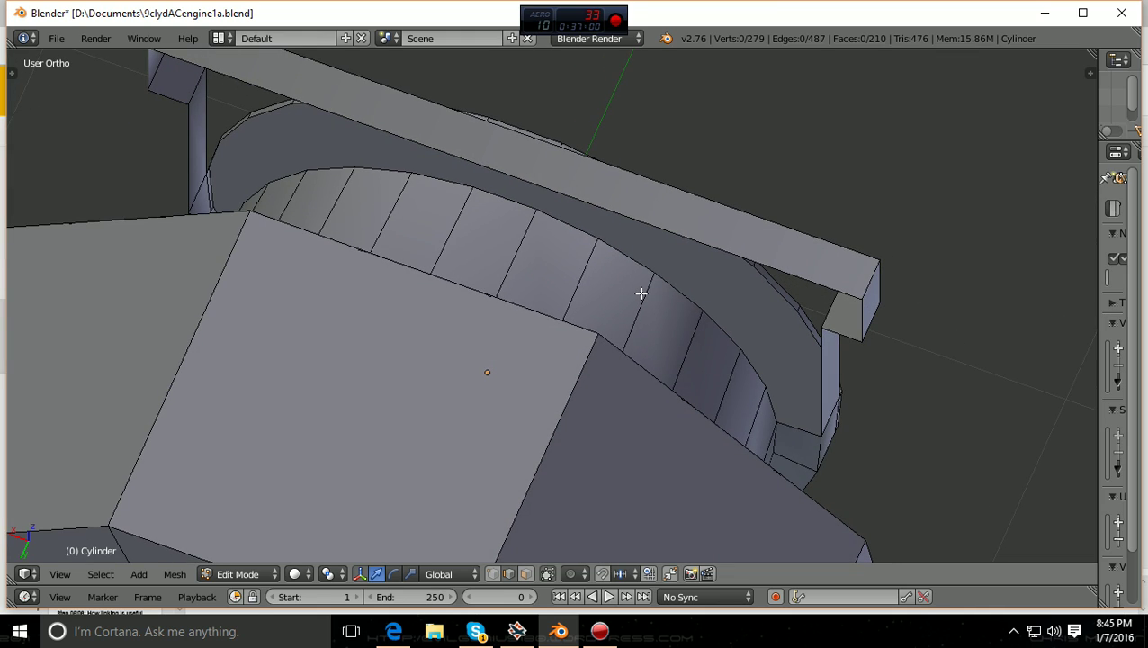
- Select the run of edges along the ring's top
scroll(641, 293, down, 2)
scroll(640, 292, up, 3)
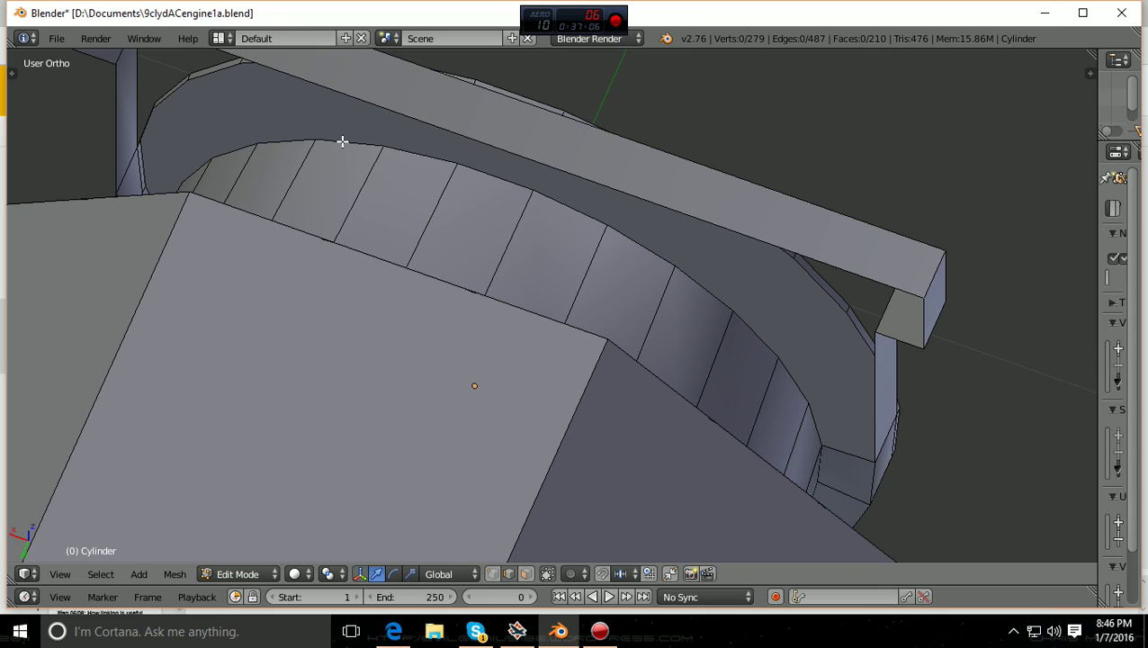
right_click(404, 150)
shift+right_click(502, 190)
shift+right_click(605, 231)
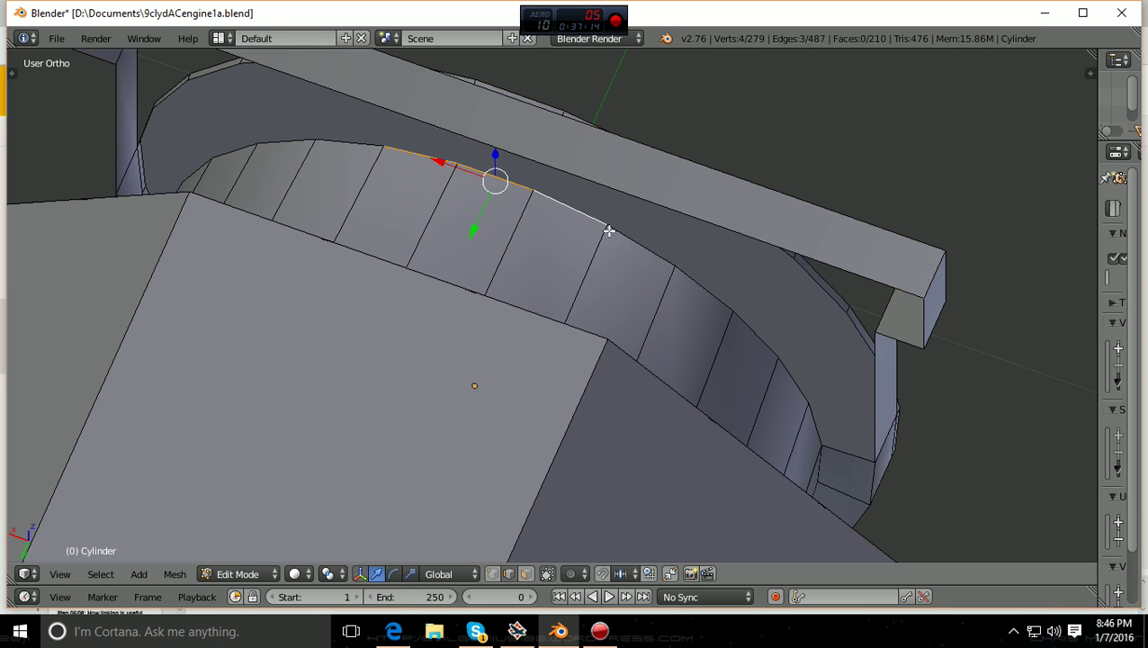
shift+right_click(639, 245)
shift+right_click(703, 294)
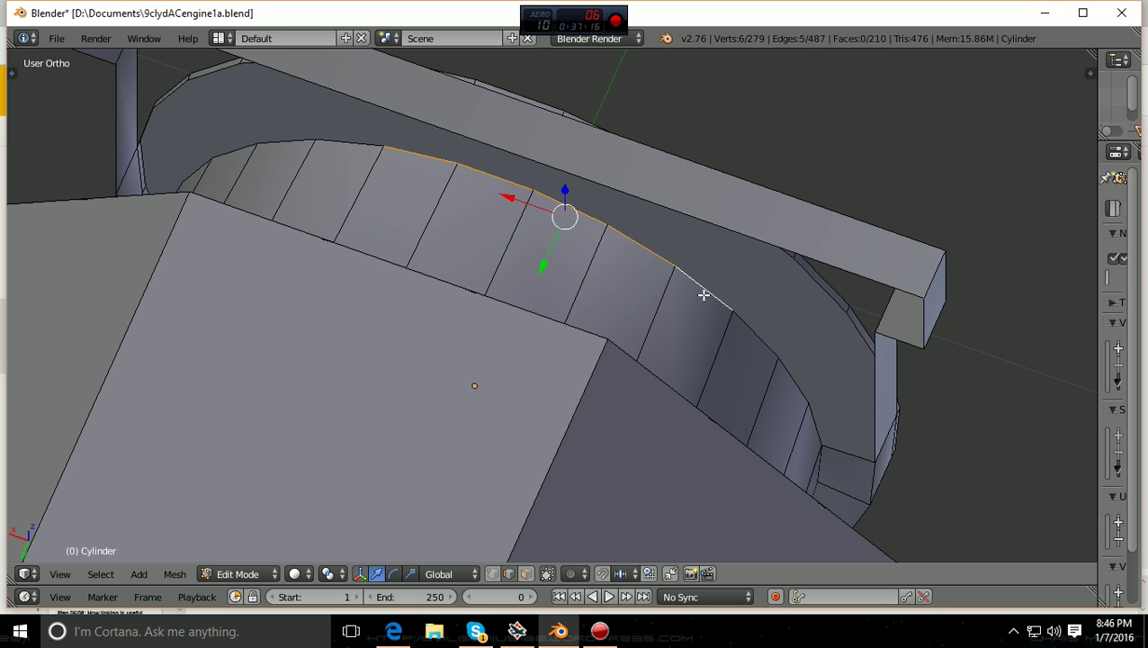
shift+right_click(778, 358)
shift+right_click(814, 404)
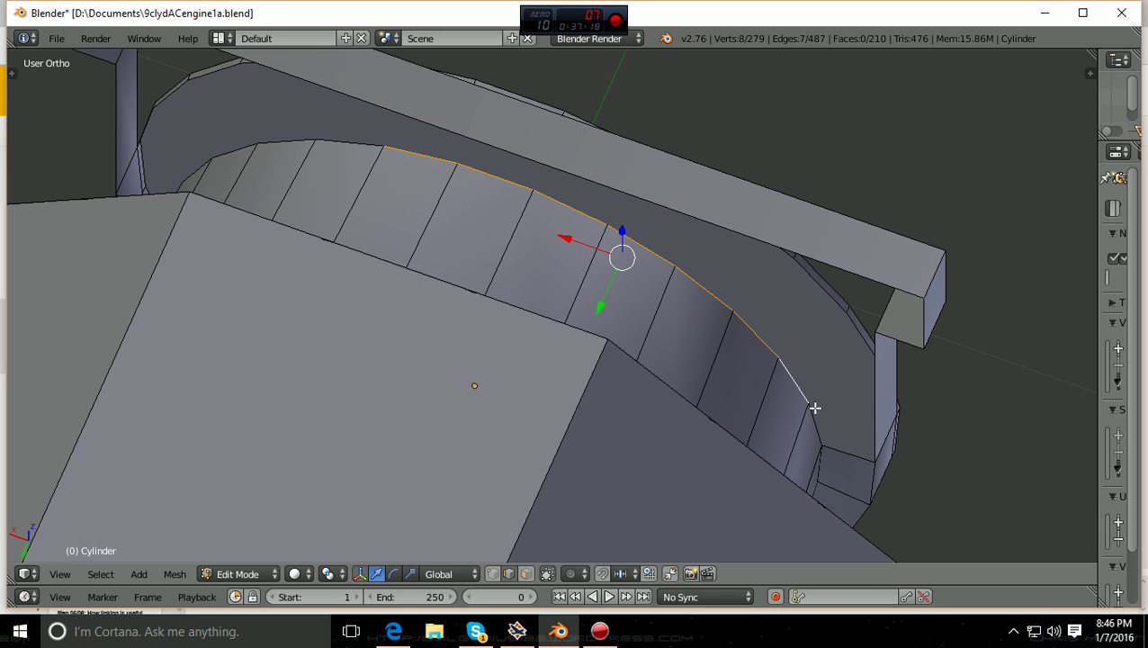
shift+right_click(815, 423)
shift+right_click(839, 453)
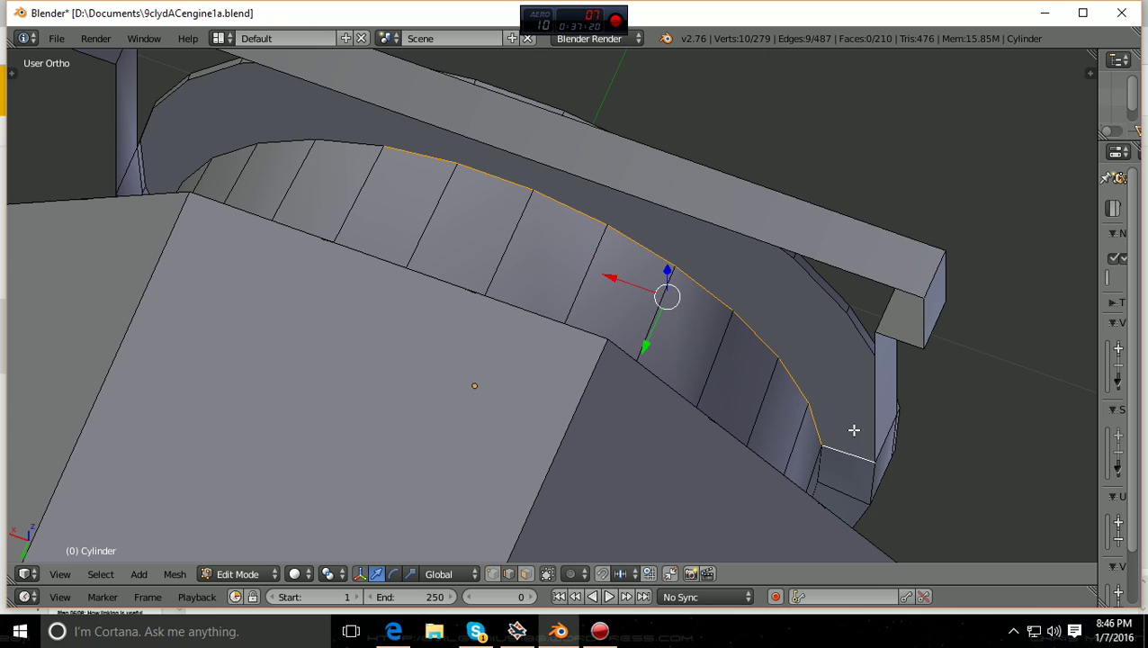
- Add the bracket's vertical, corner and top edges plus the small box's edges to the selection
shift+right_click(871, 405)
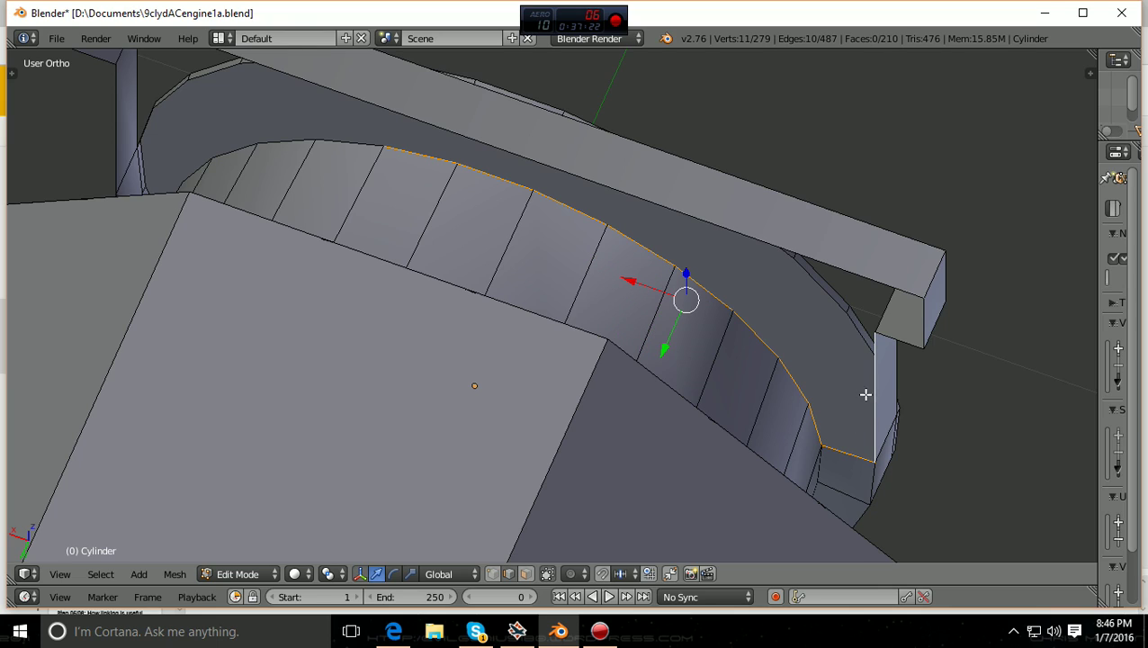
shift+right_click(891, 333)
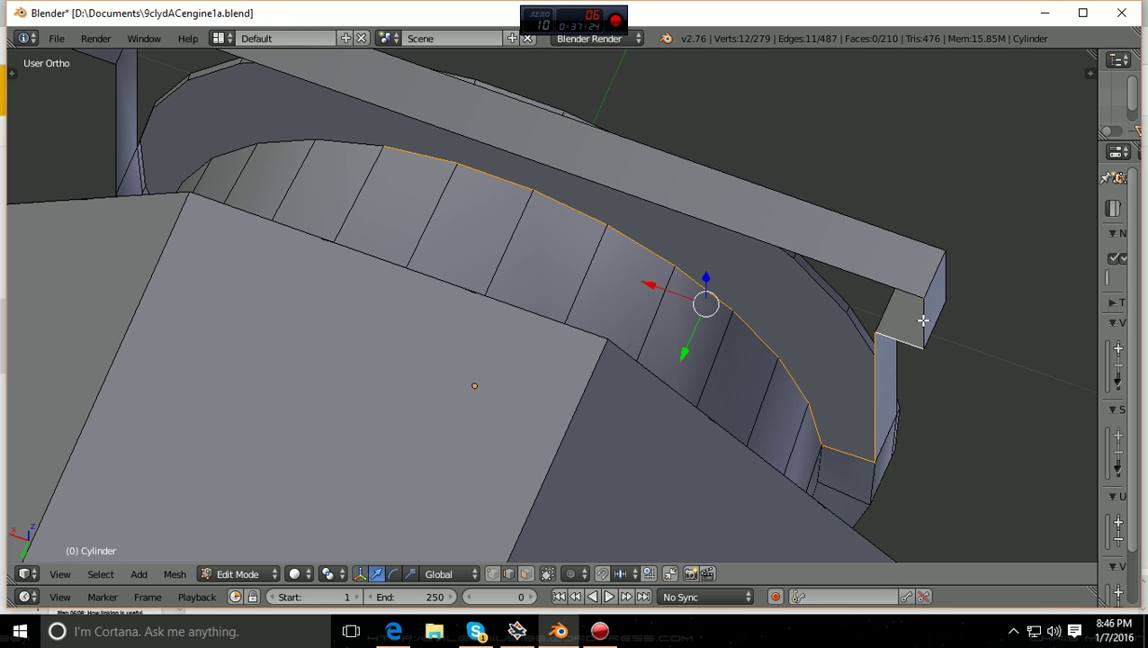
shift+right_click(862, 273)
middle_drag(467, 251, 680, 212)
shift+right_click(271, 254)
shift+right_click(285, 297)
shift+right_click(299, 327)
middle_drag(300, 325, 348, 352)
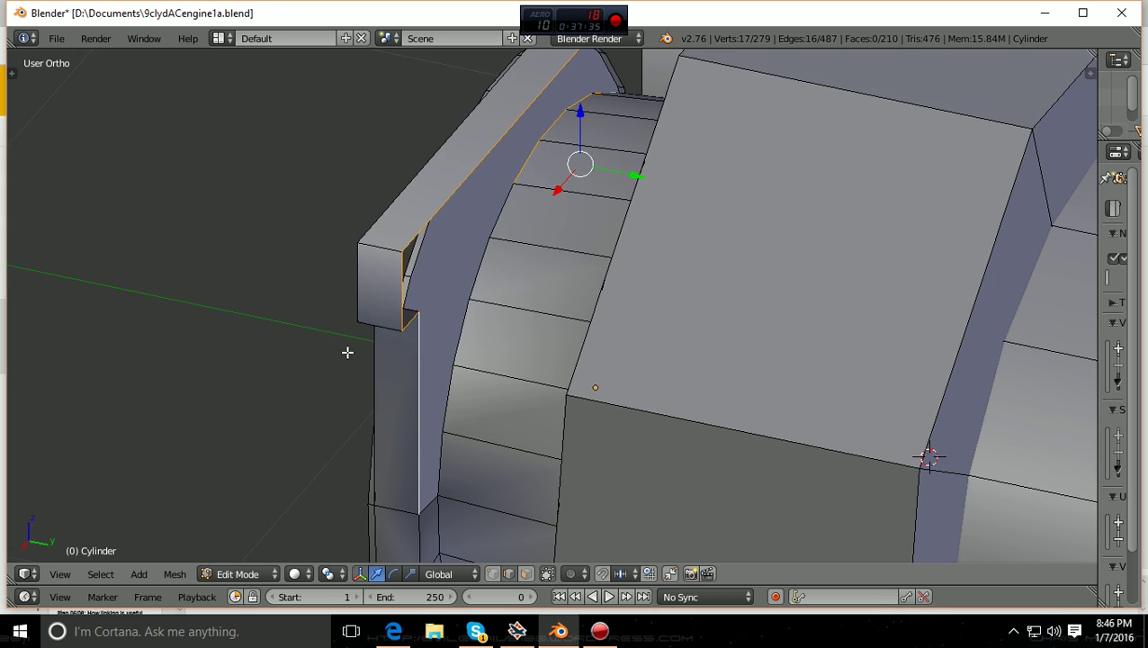
- Add the remaining curved rim edges to complete the outline loop
shift+right_click(429, 505)
shift+right_click(442, 454)
shift+right_click(442, 415)
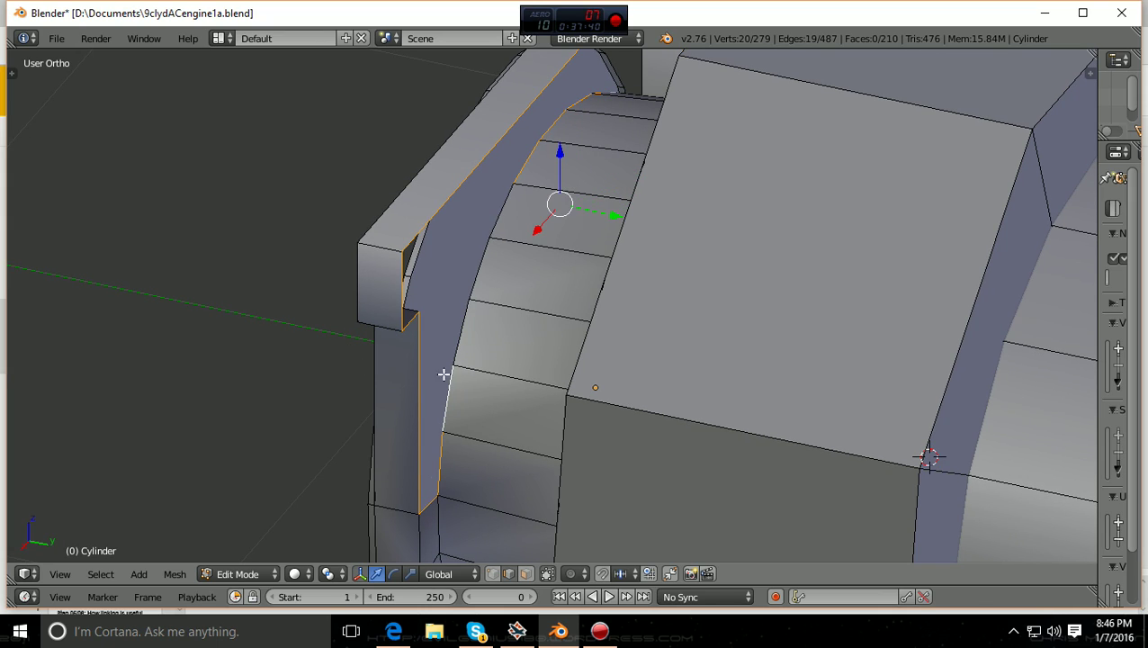
shift+right_click(459, 324)
shift+right_click(472, 285)
shift+right_click(496, 218)
middle_drag(496, 219, 371, 325)
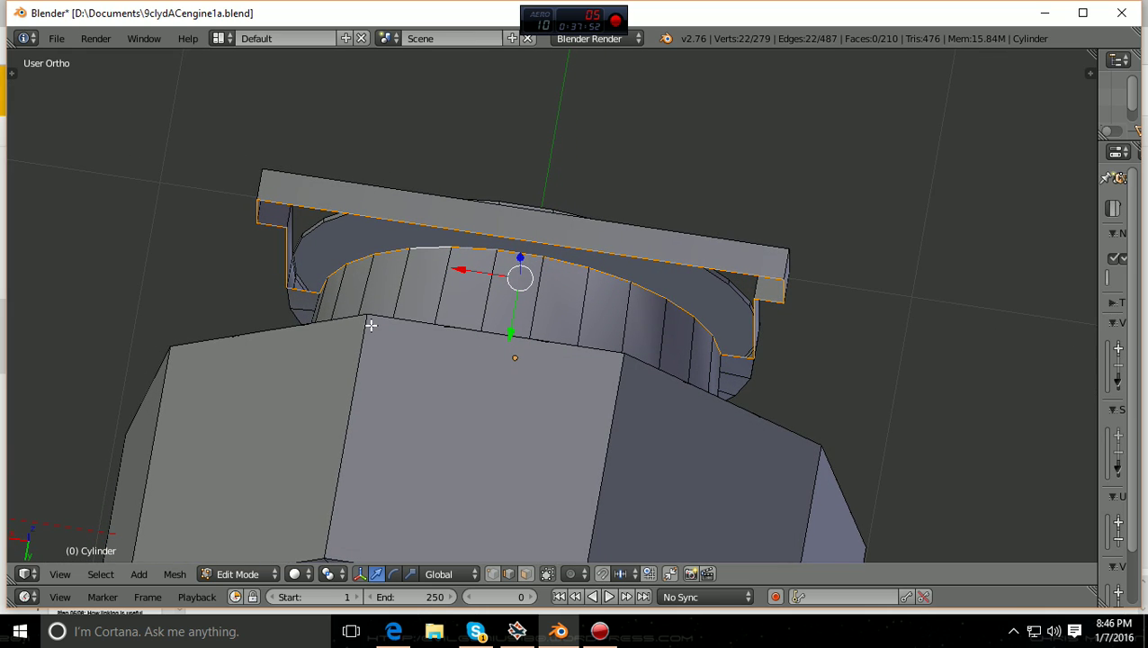
- Fill the selected outline with a face to close the bracket's open side, then deselect everything
key(f)
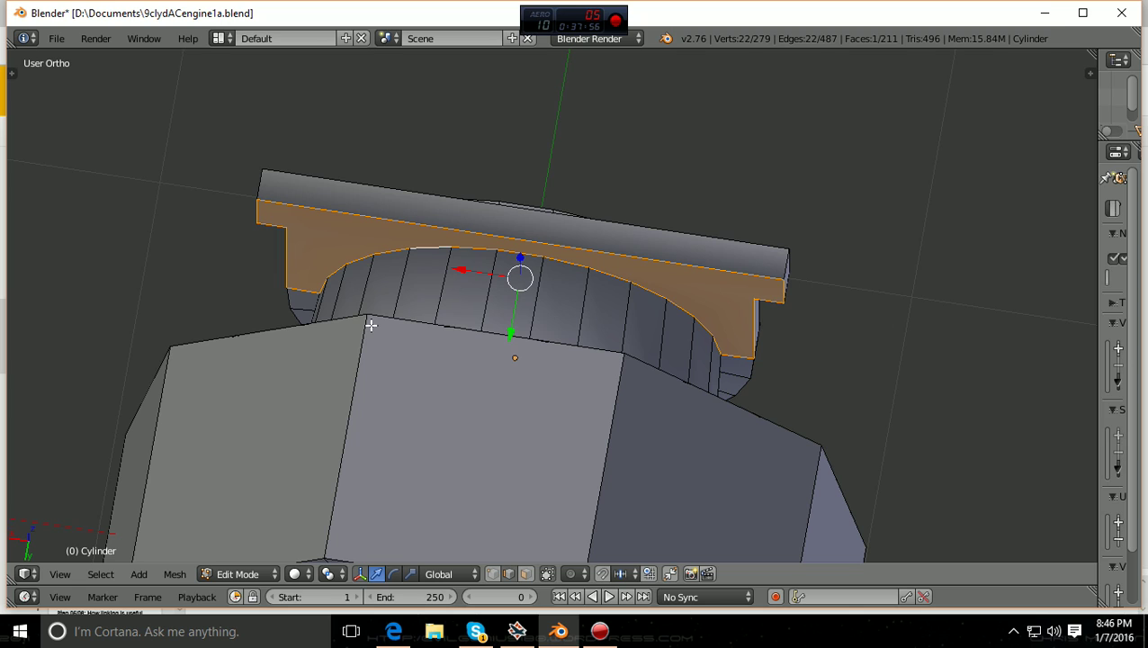
key(a)
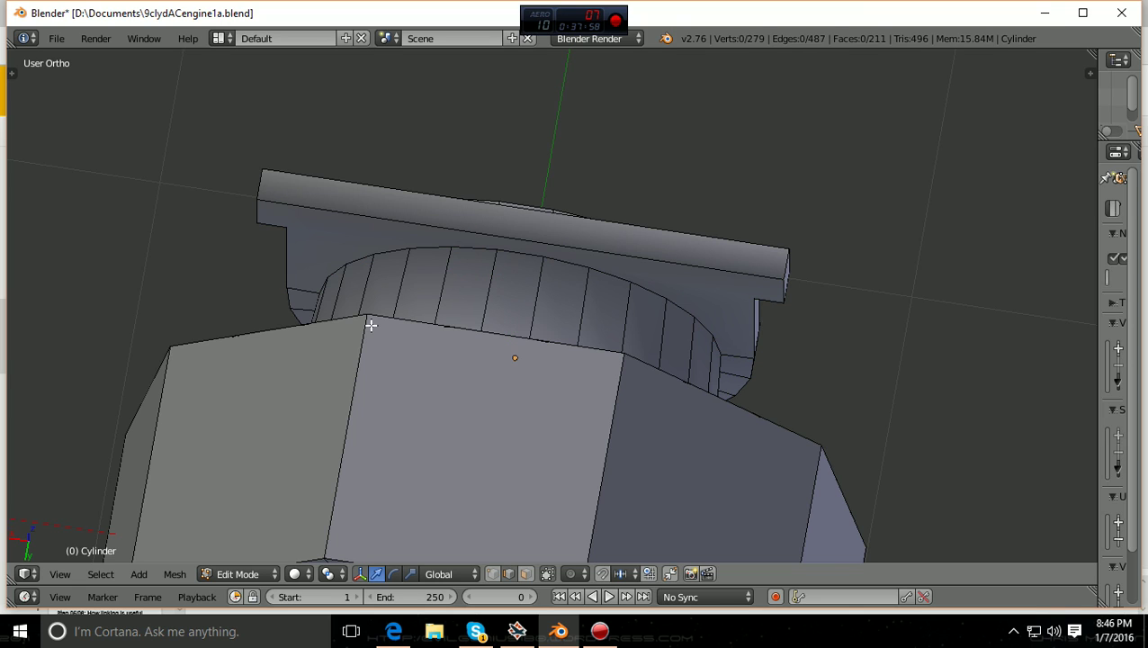
middle_drag(572, 306, 542, 292)
middle_drag(592, 344, 634, 321)
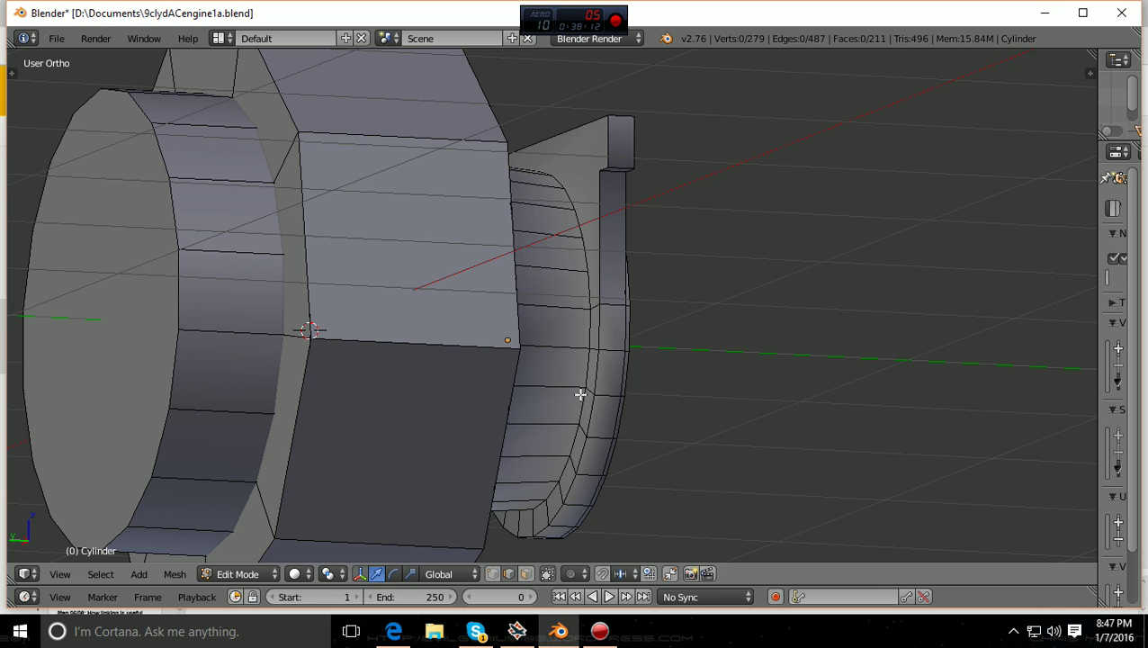
- Orbit around the filled bracket, then switch to Right Ortho view with Numpad 3
middle_drag(580, 393, 592, 417)
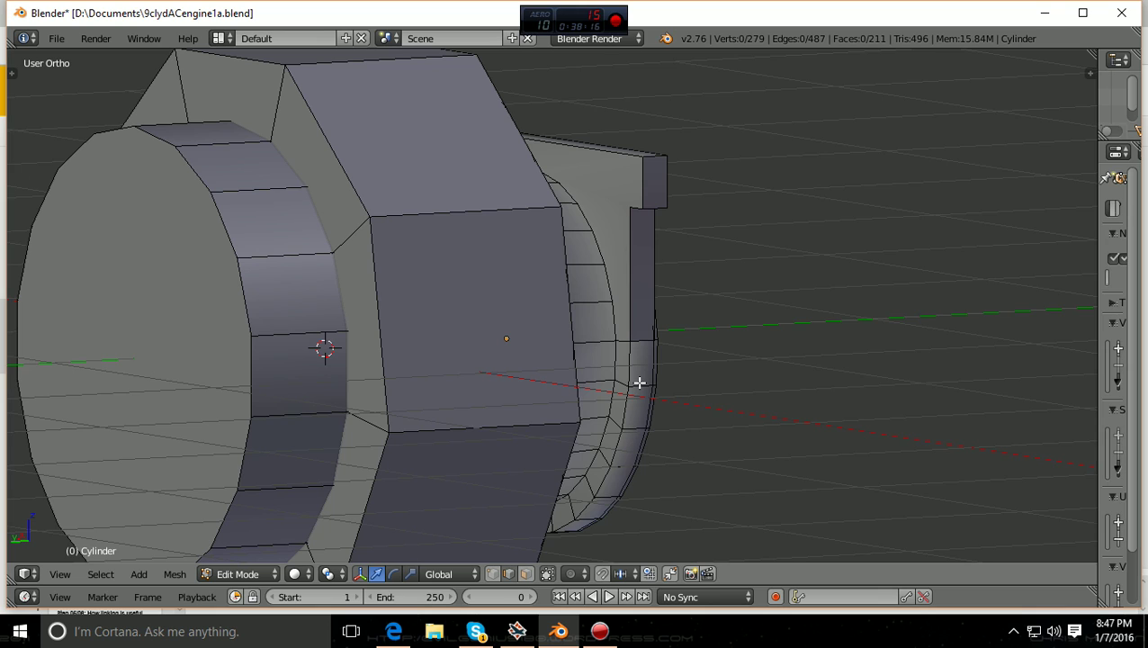
middle_drag(640, 382, 612, 410)
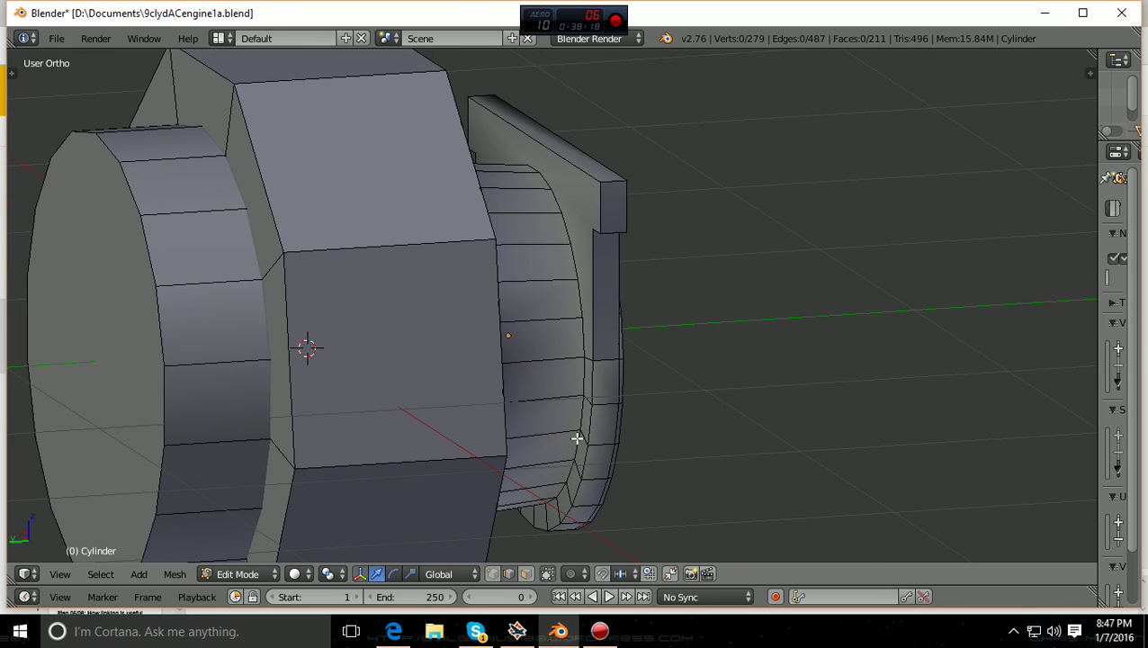
mouse_move(553, 249)
middle_down()
mouse_move(544, 266)
mouse_move(531, 258)
mouse_move(546, 248)
mouse_move(522, 241)
mouse_move(565, 297)
mouse_move(515, 257)
mouse_move(518, 244)
mouse_move(569, 297)
mouse_move(547, 259)
middle_up()
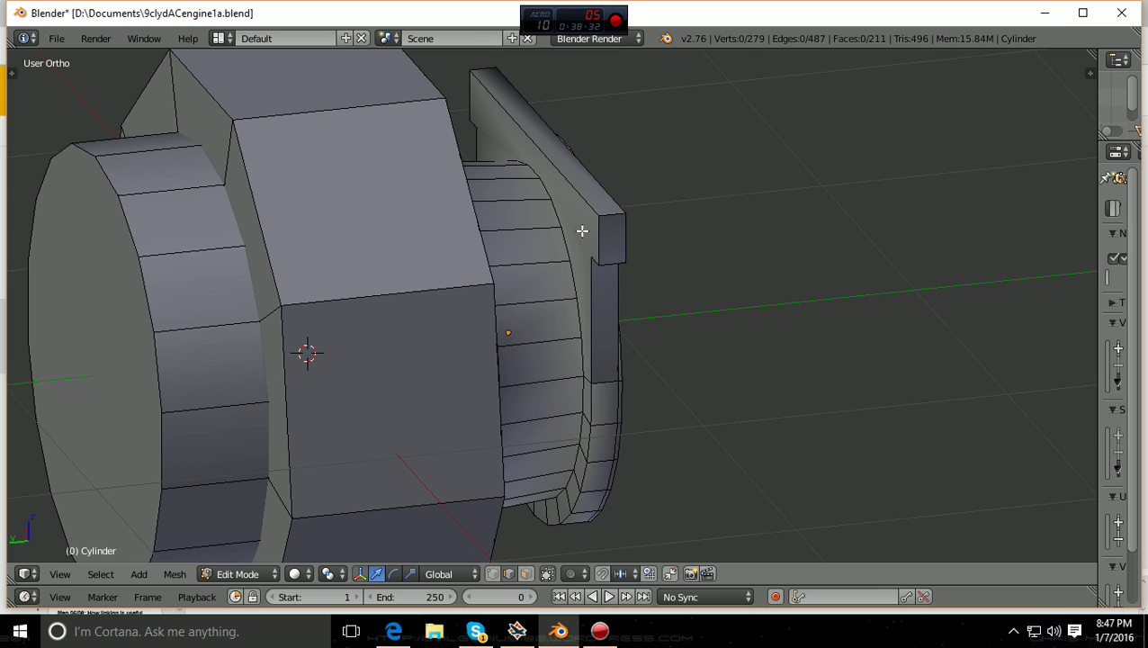
middle_drag(484, 112, 477, 92)
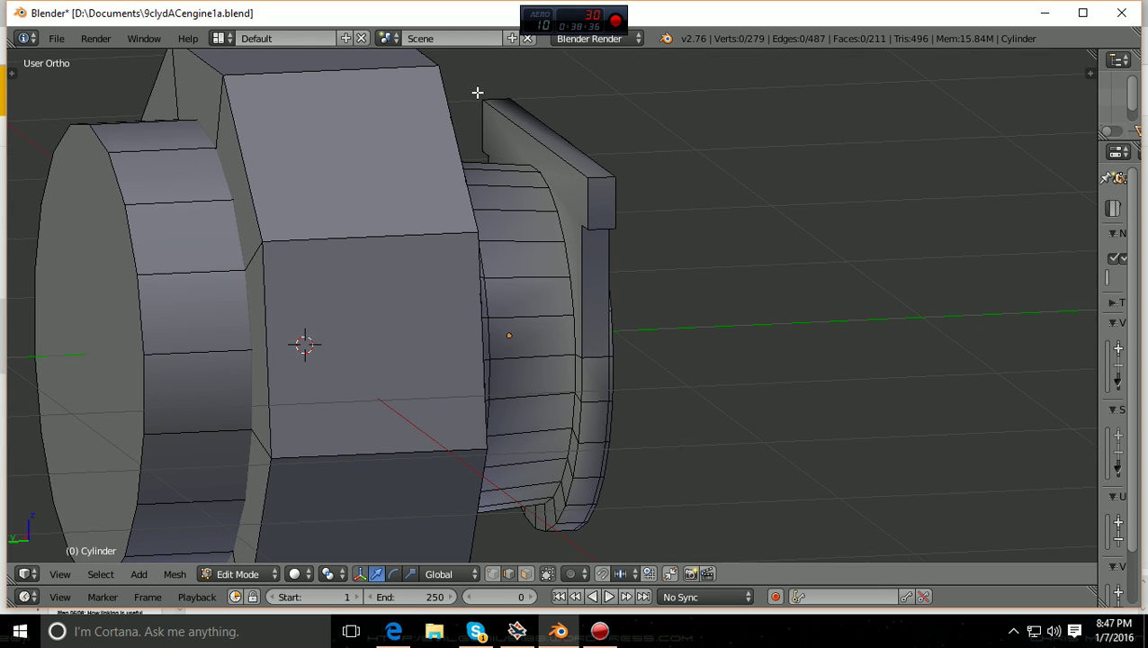
mouse_move(531, 188)
middle_down()
mouse_move(517, 197)
mouse_move(526, 192)
middle_up()
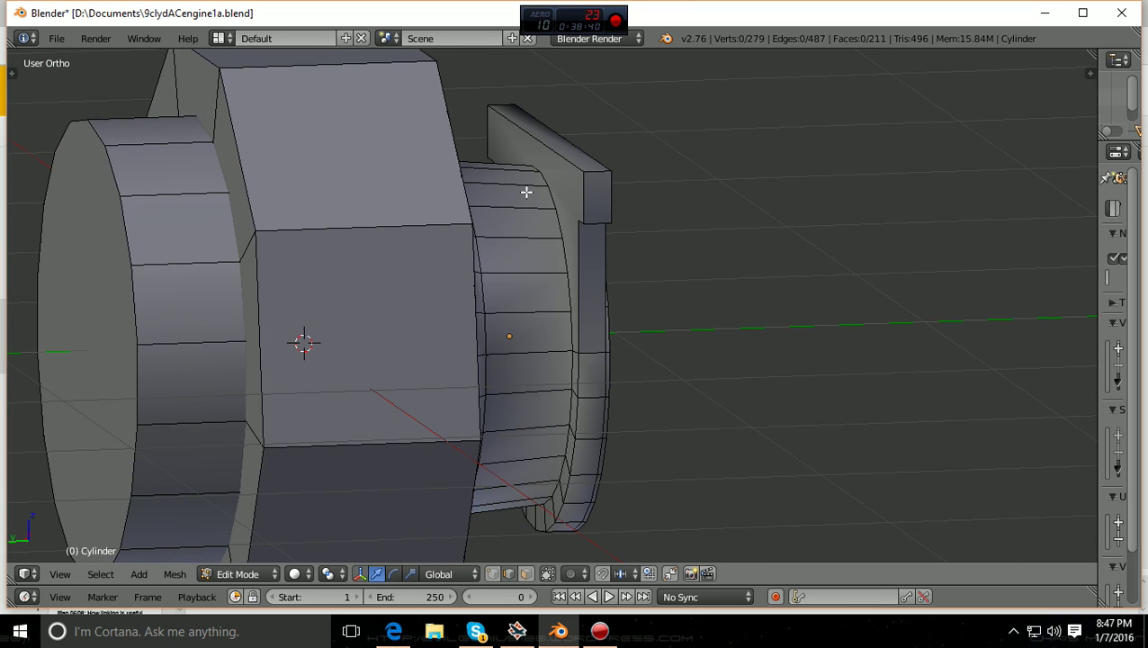
key(KP_3)
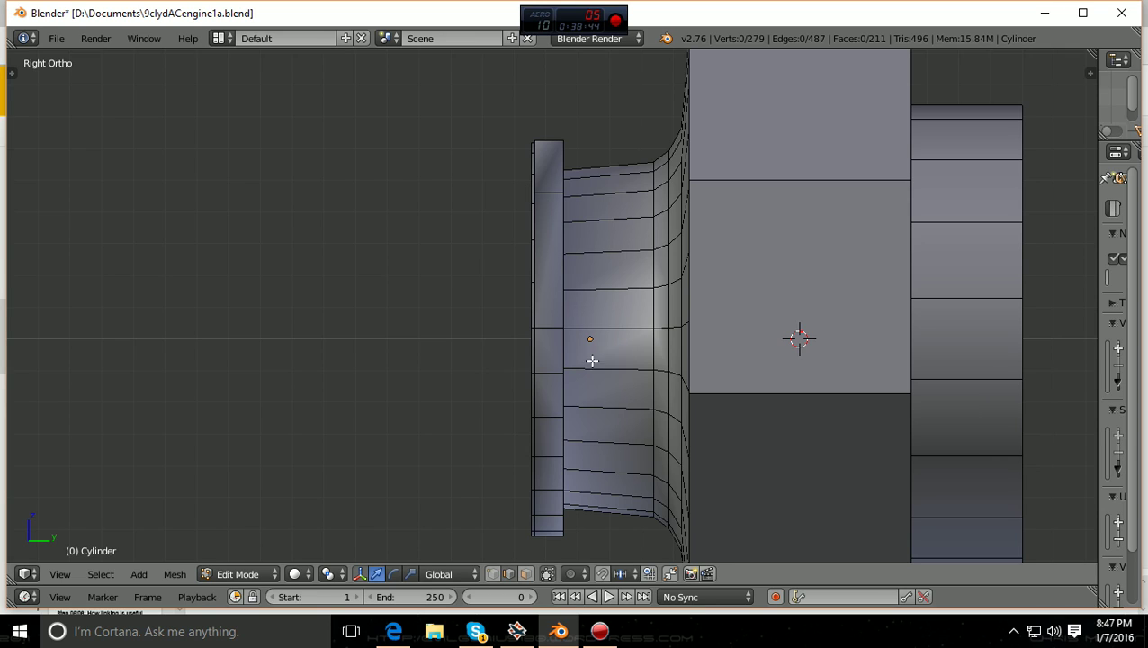
- In wireframe, box-select the vertex column behind the flange and scale it to 0 along Y
shift+scroll(582, 544, down, 5)
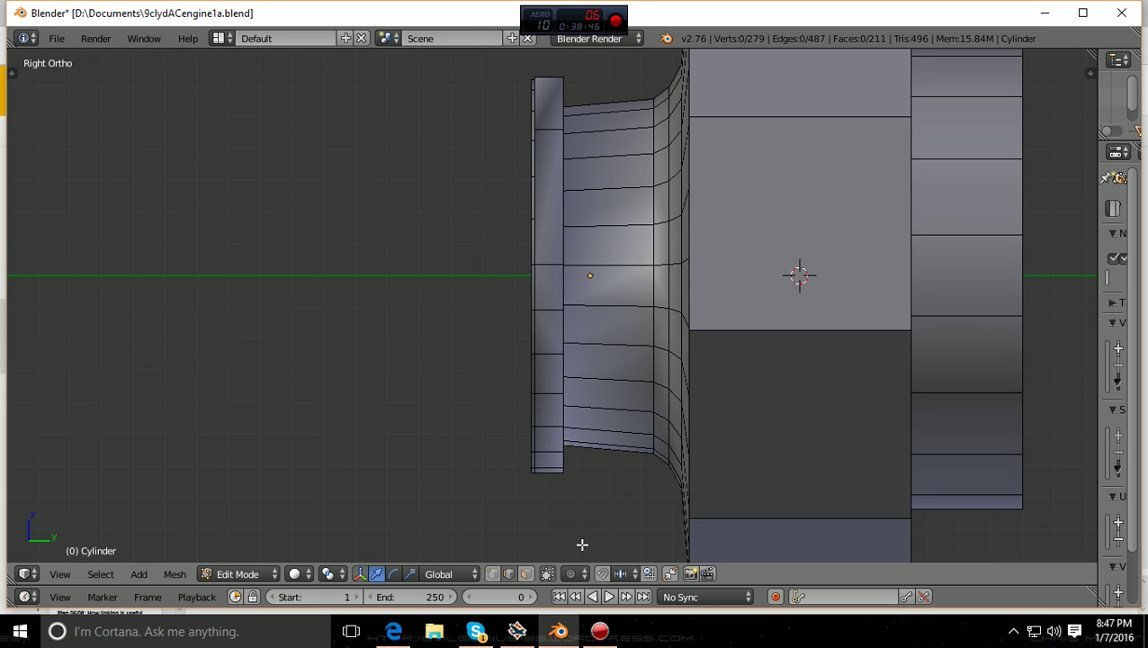
shift+scroll(521, 537, up, 3)
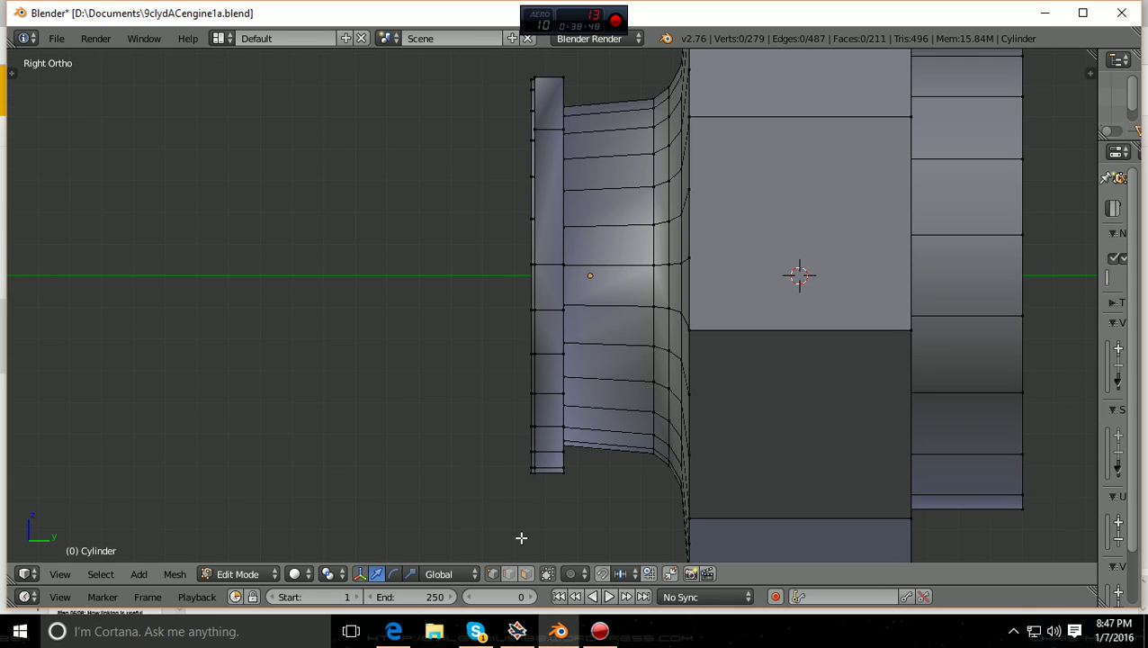
scroll(521, 537, down, 1)
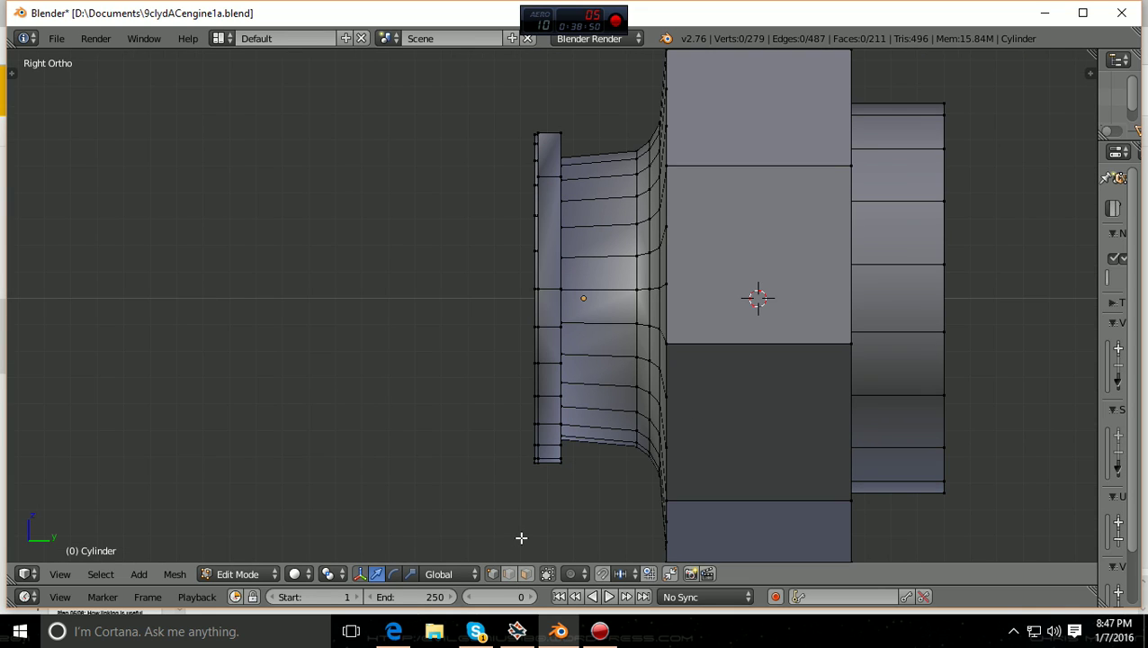
key(z)
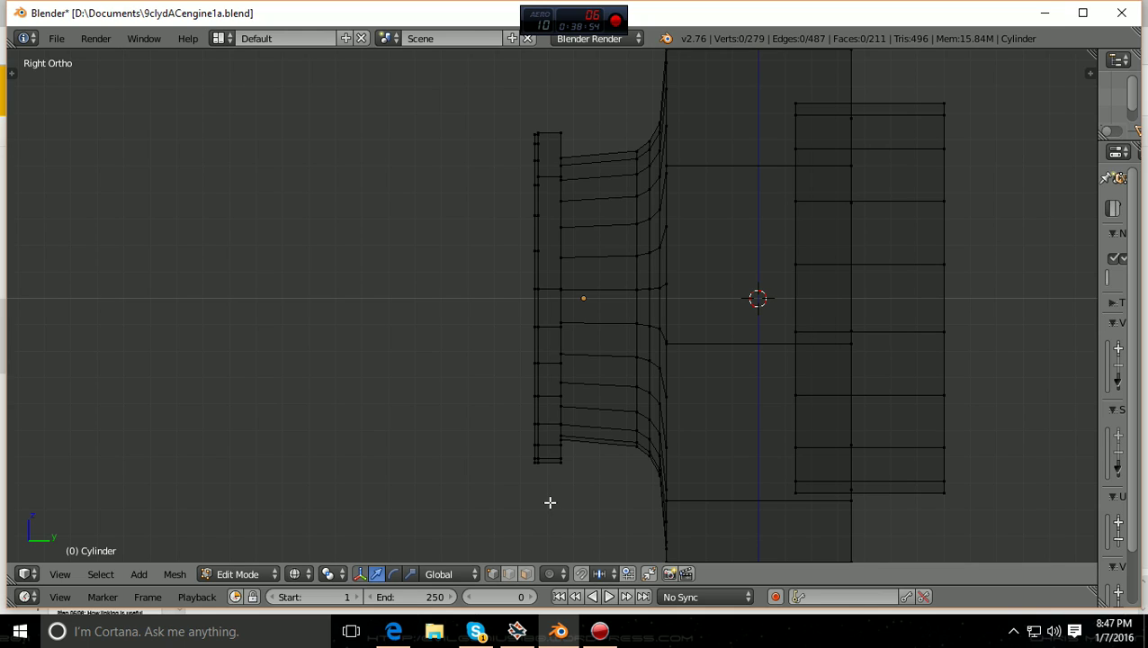
key(b)
drag(550, 506, 568, 113)
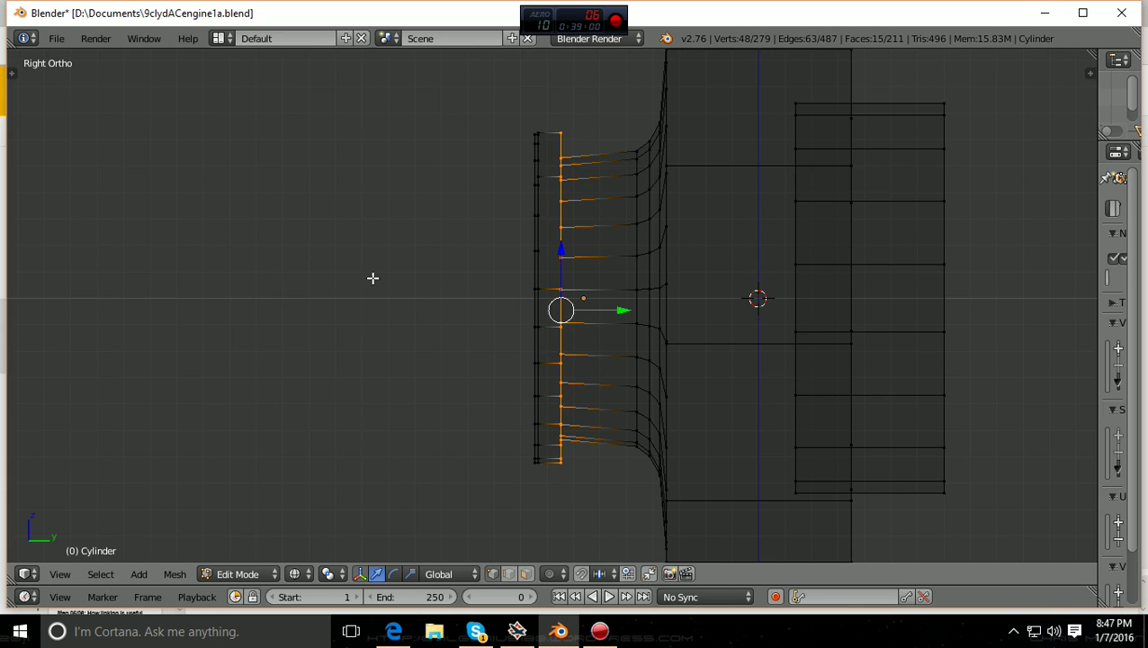
key(s)
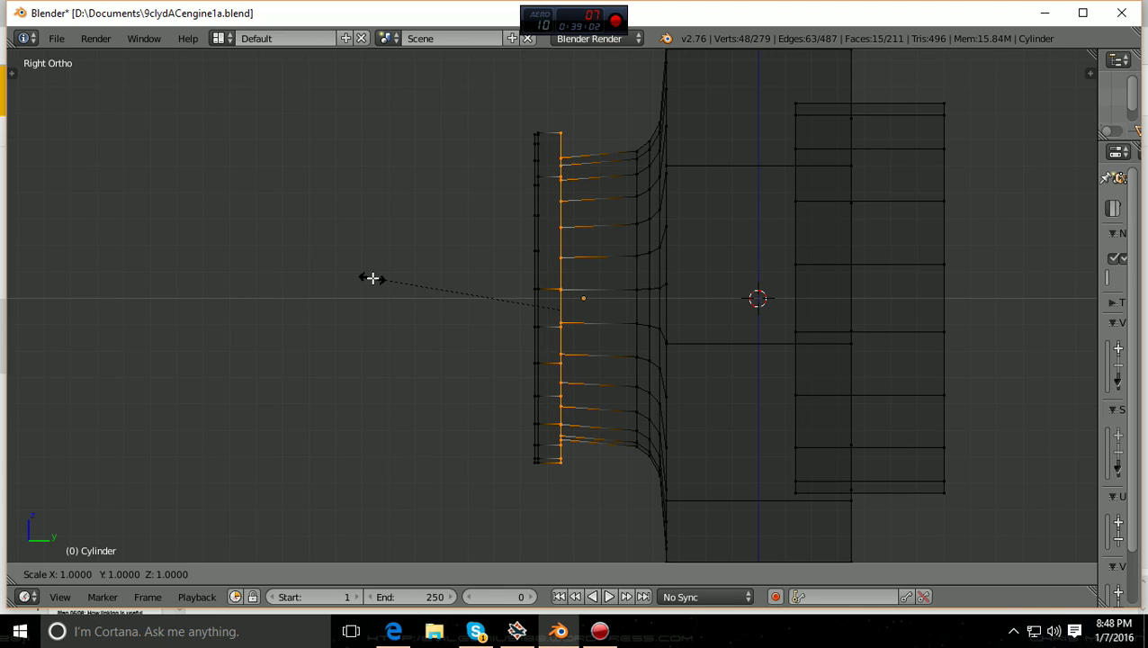
text(y)
text(0)
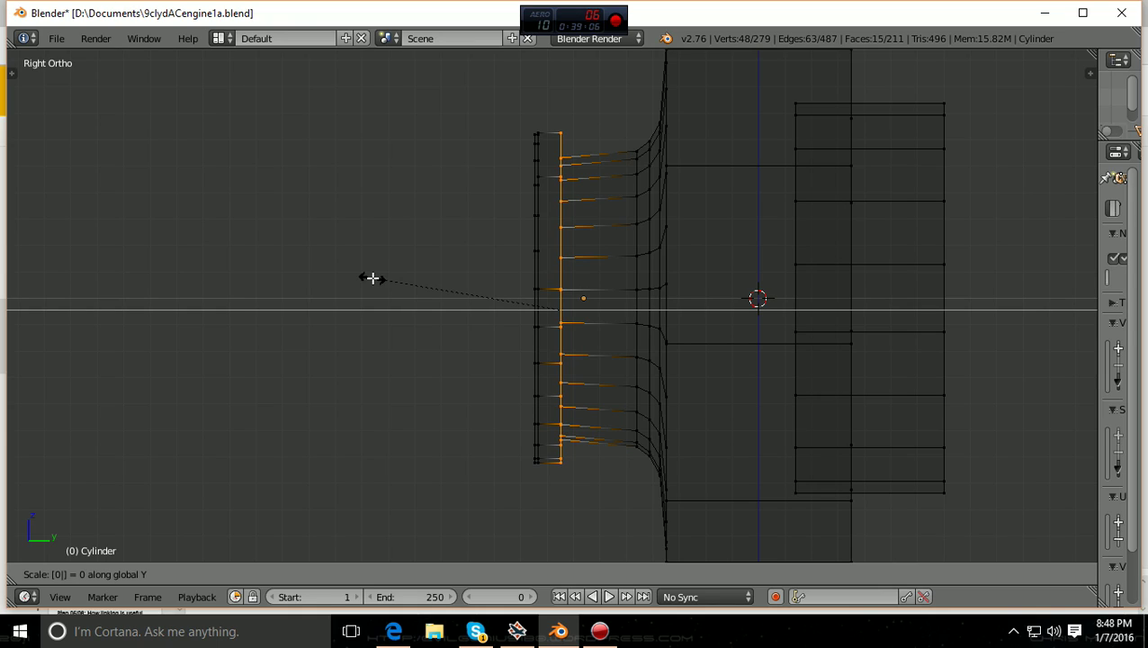
key(Return)
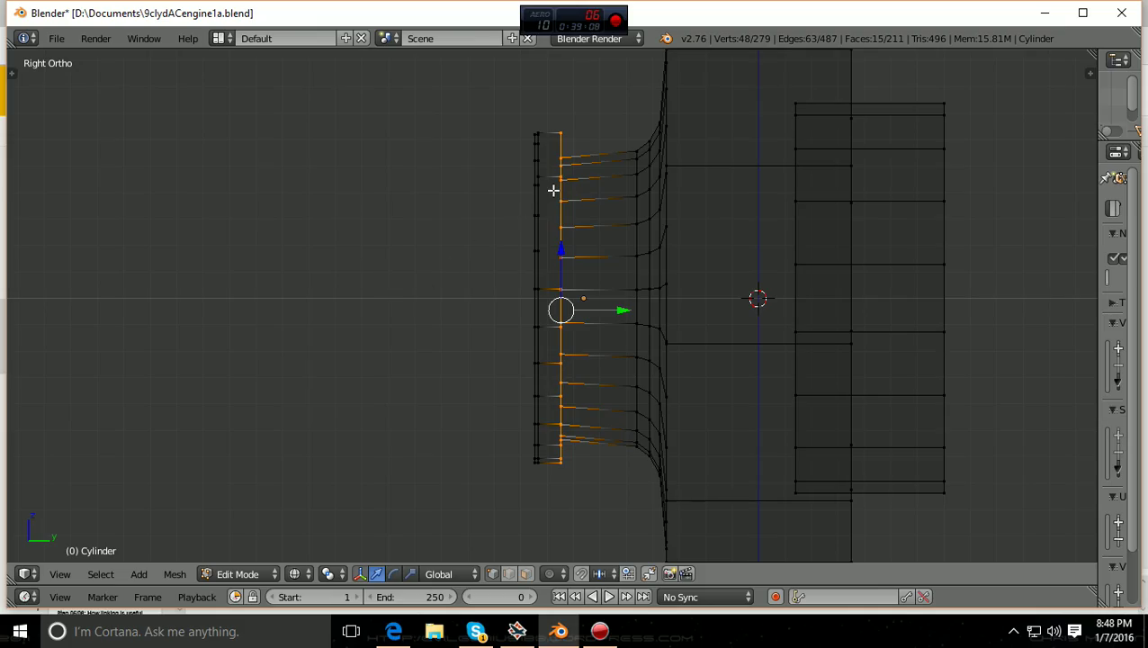
middle_drag(553, 190, 580, 223)
- Deselect all, return to solid shading, and widen the properties area beside the viewport
key(a)
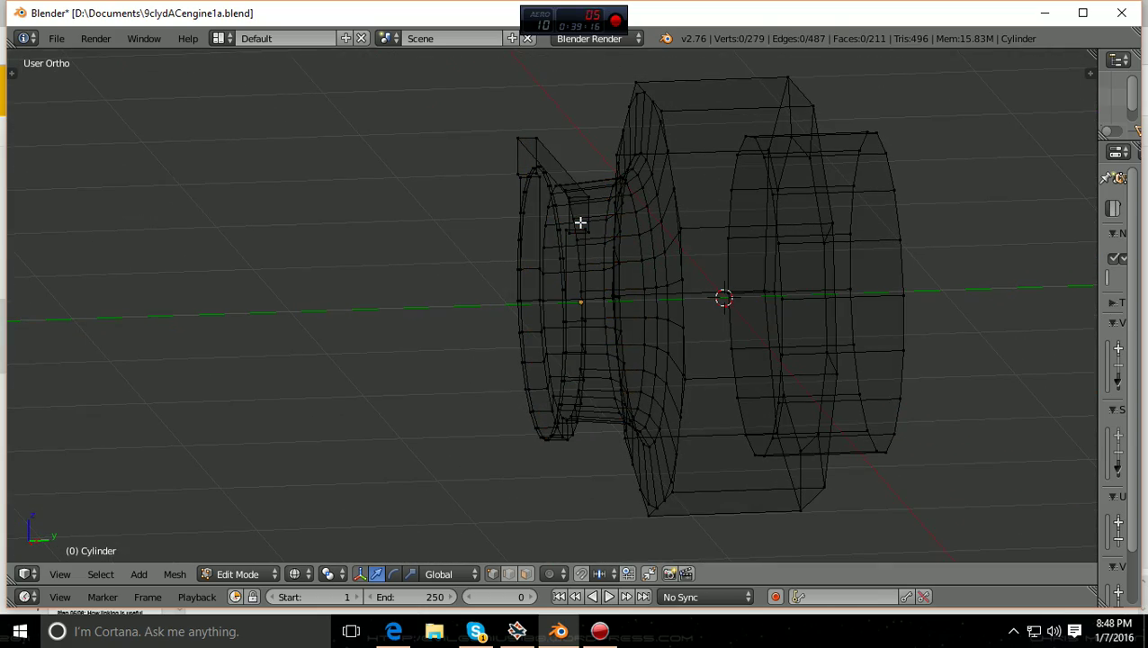
key(z)
mouse_move(580, 223)
middle_down()
mouse_move(692, 303)
mouse_move(477, 251)
mouse_move(428, 302)
mouse_move(281, 295)
mouse_move(225, 251)
middle_up()
scroll(226, 251, up, 2)
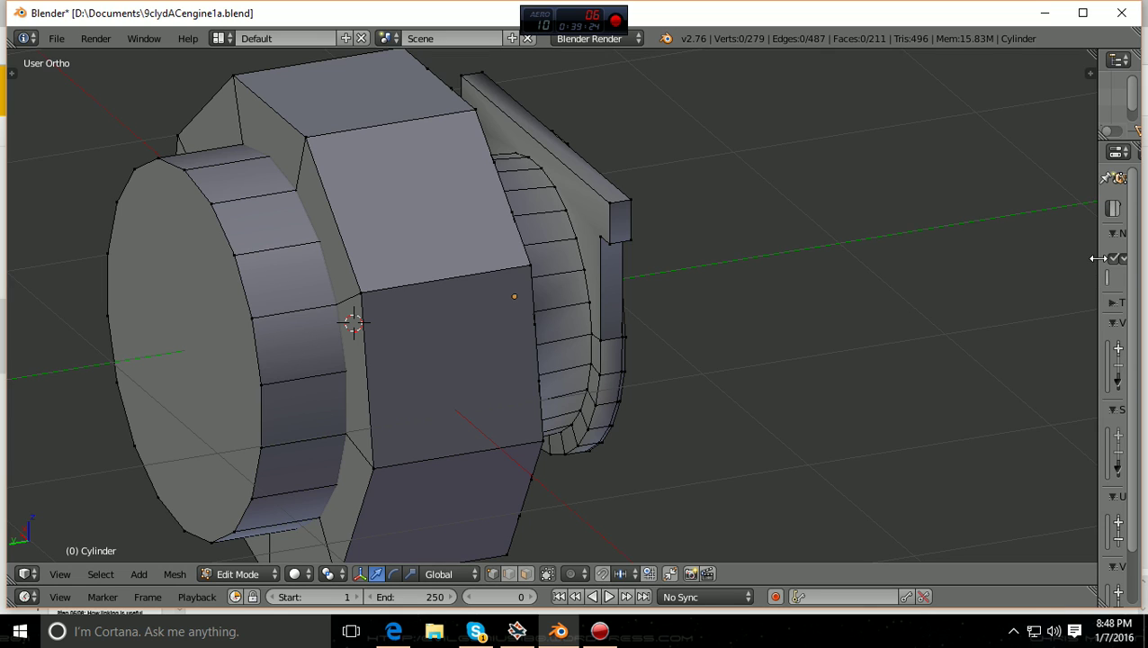
drag(1097, 258, 948, 277)
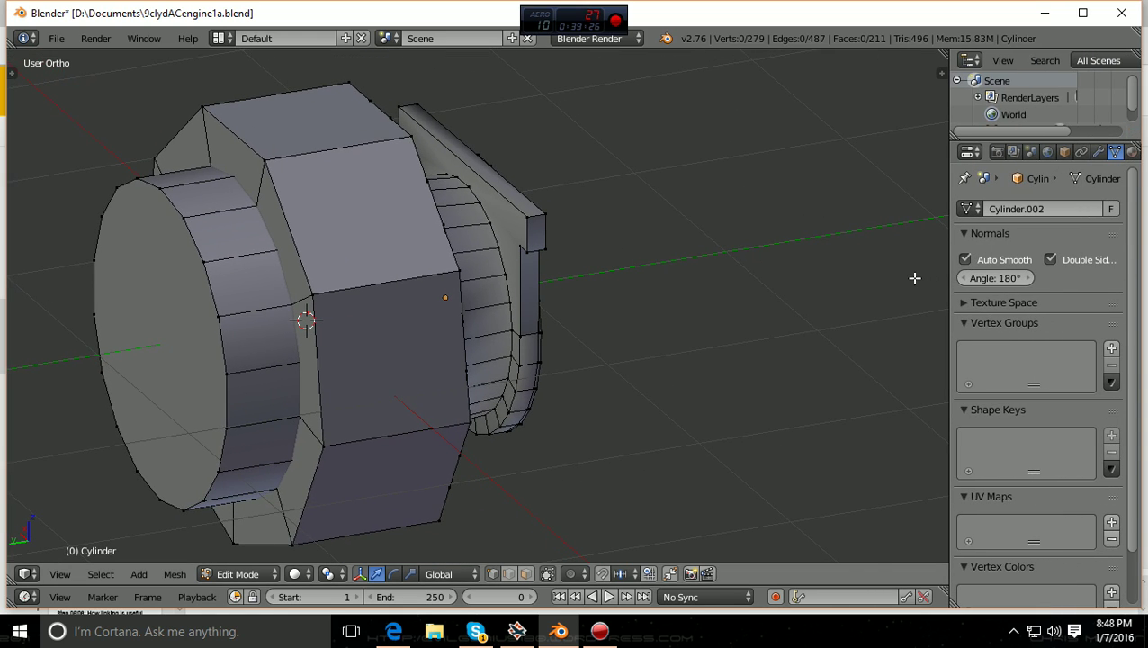
scroll(914, 278, up, 1)
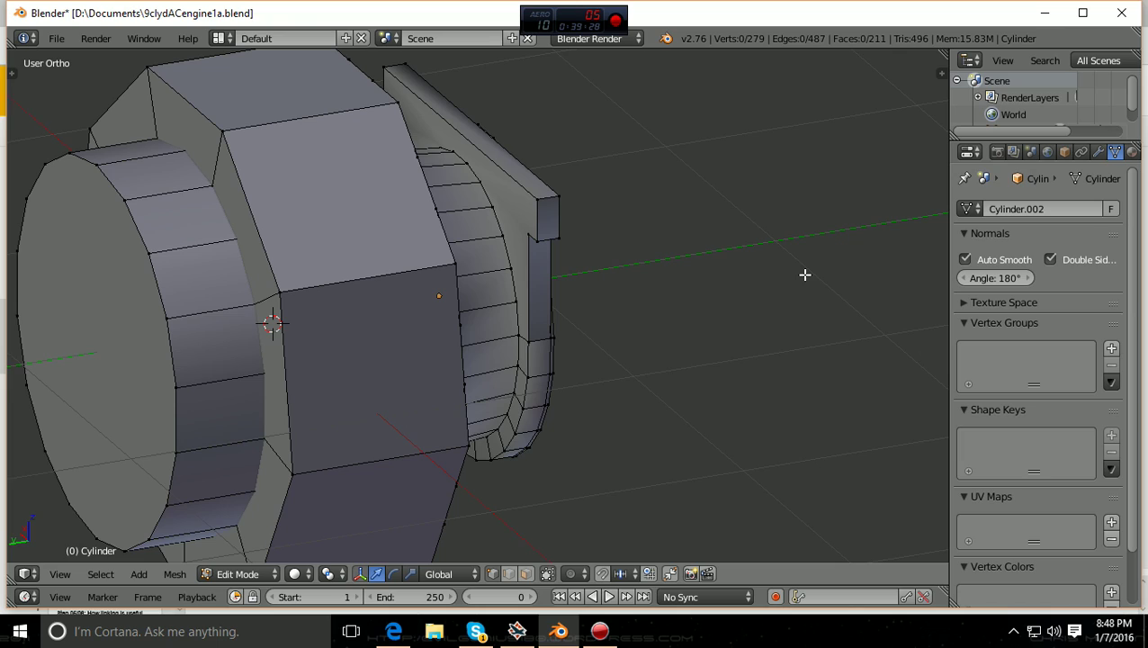
- In face select mode, pick the bracket's long back face and shade it flat
click(526, 573)
right_click(509, 217)
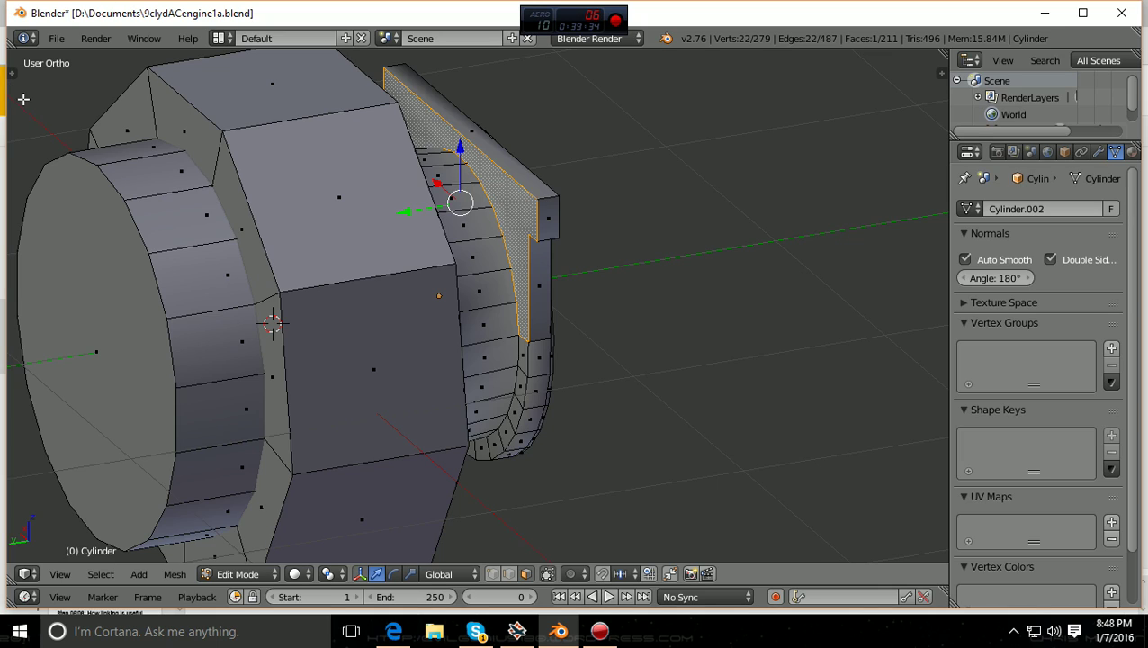
key(t)
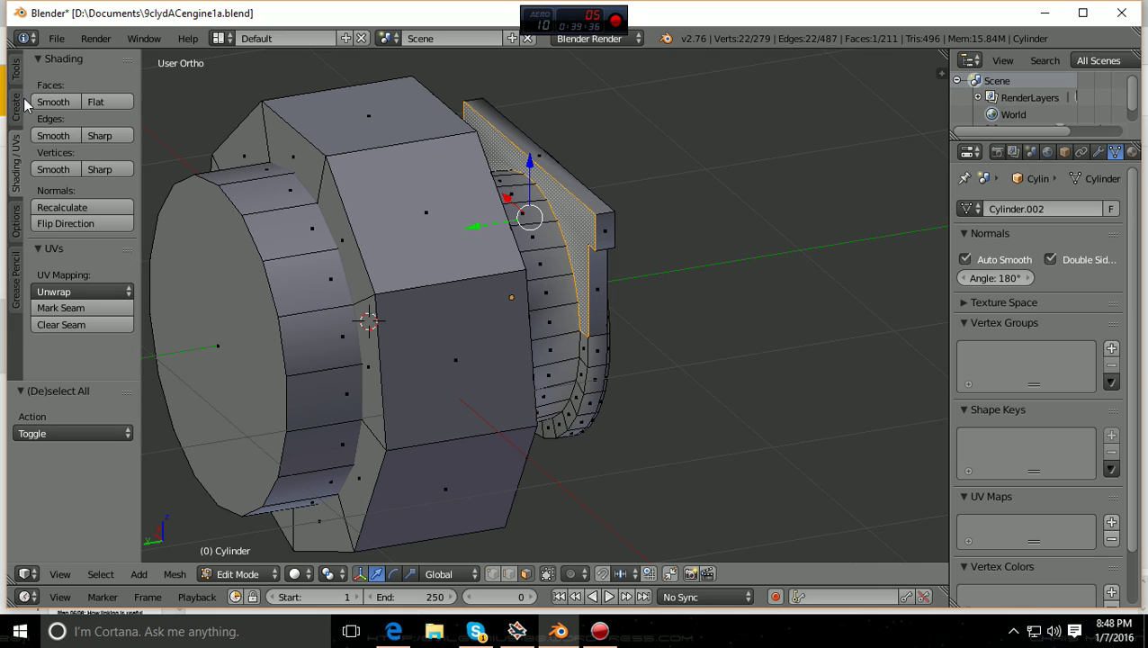
click(99, 101)
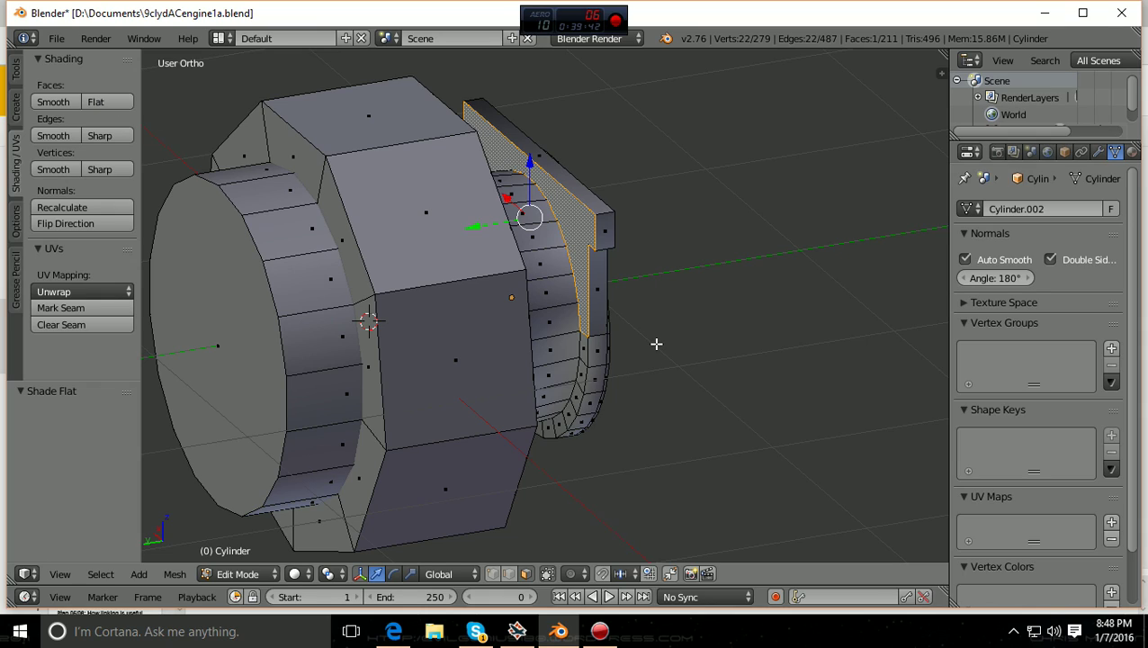
key(t)
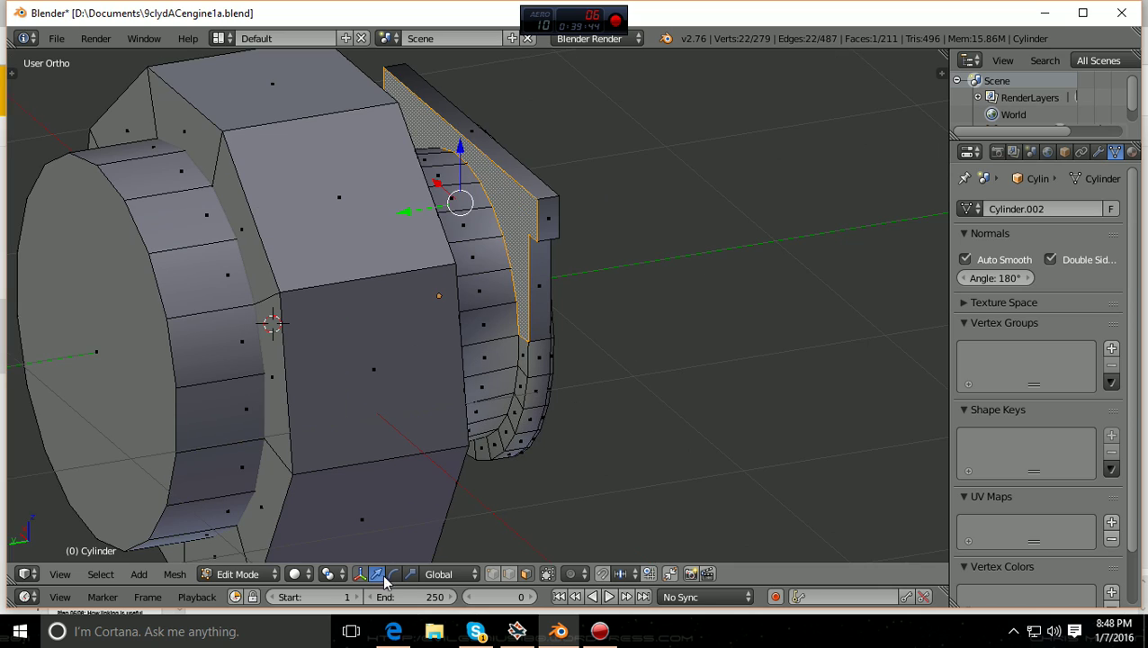
click(275, 575)
click(264, 556)
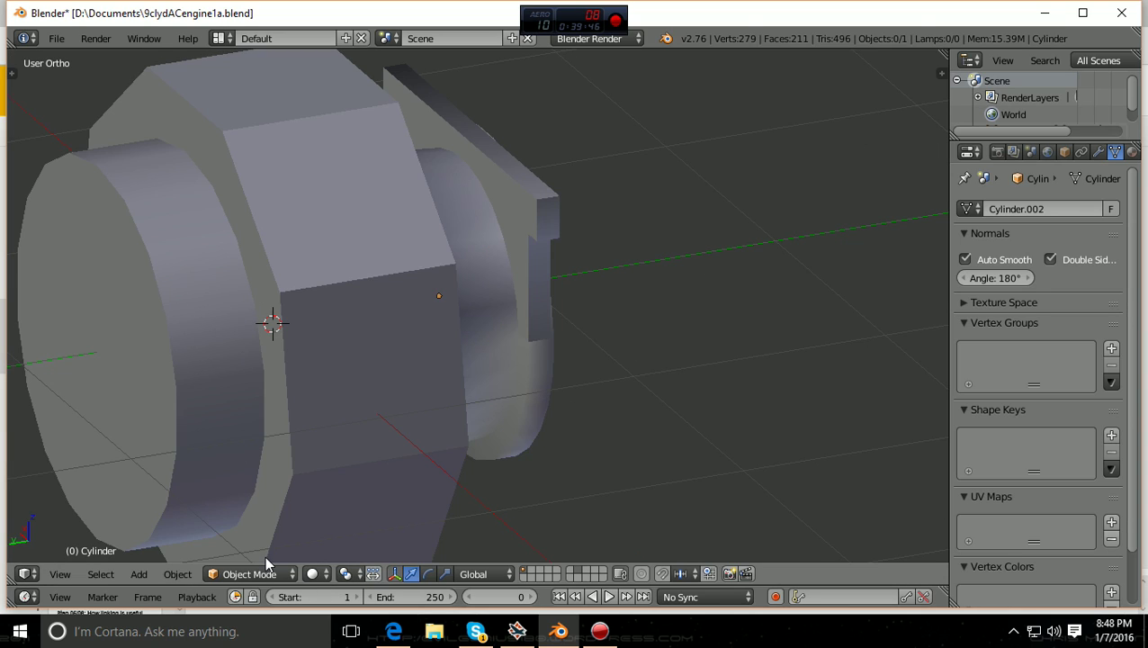
middle_drag(544, 477, 584, 455)
scroll(551, 407, up, 1)
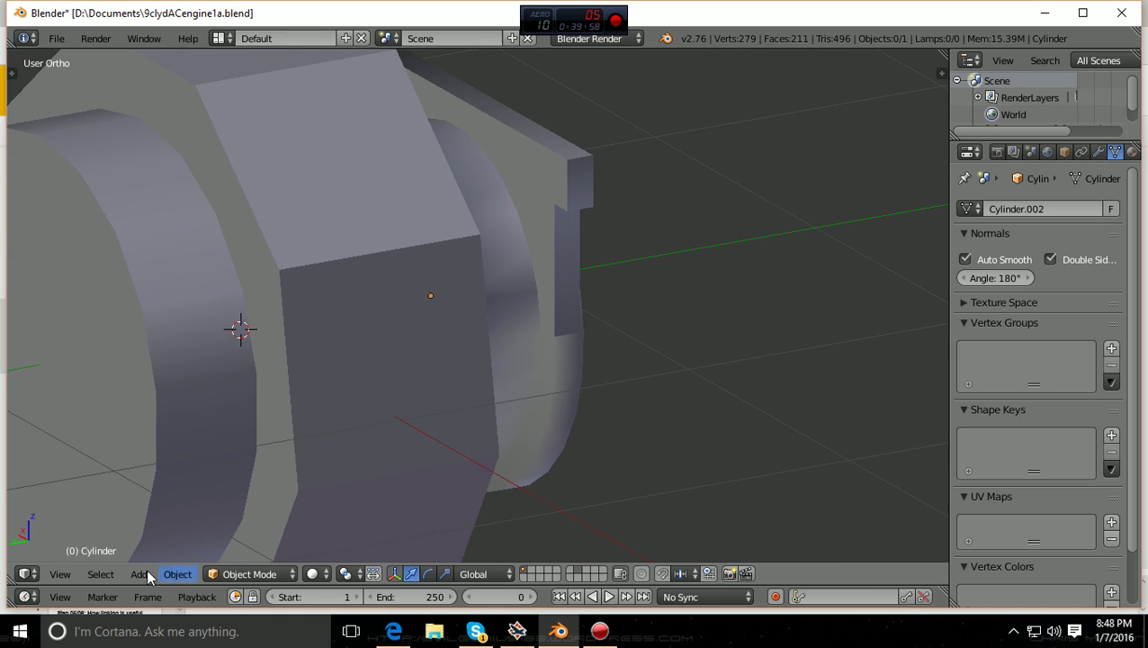
key(t)
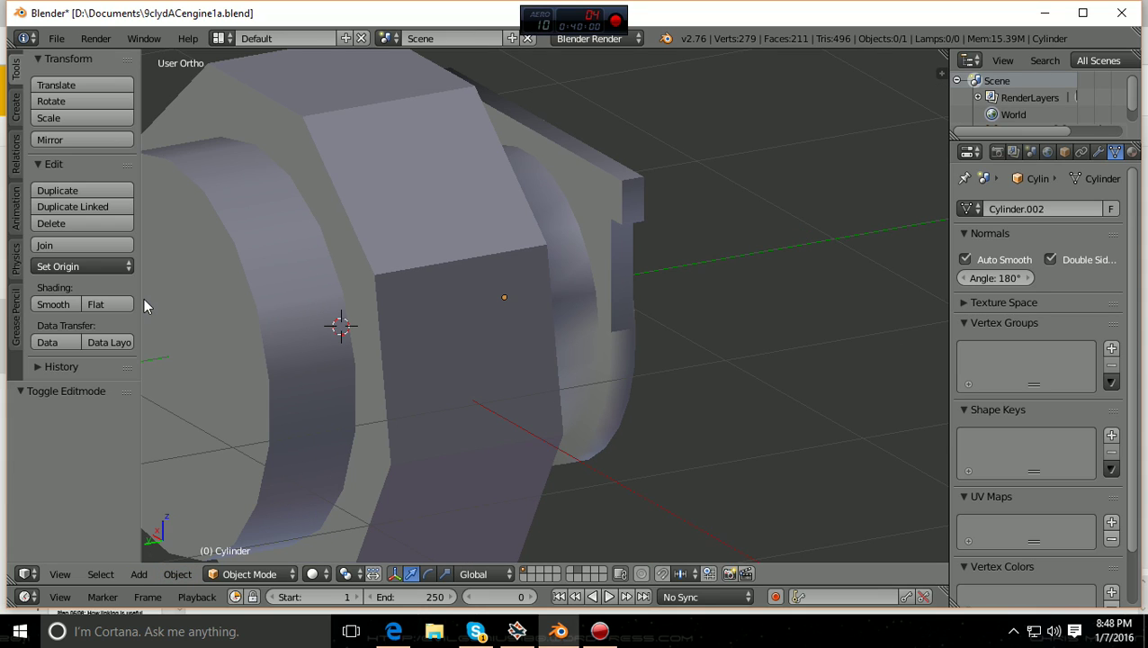
click(296, 576)
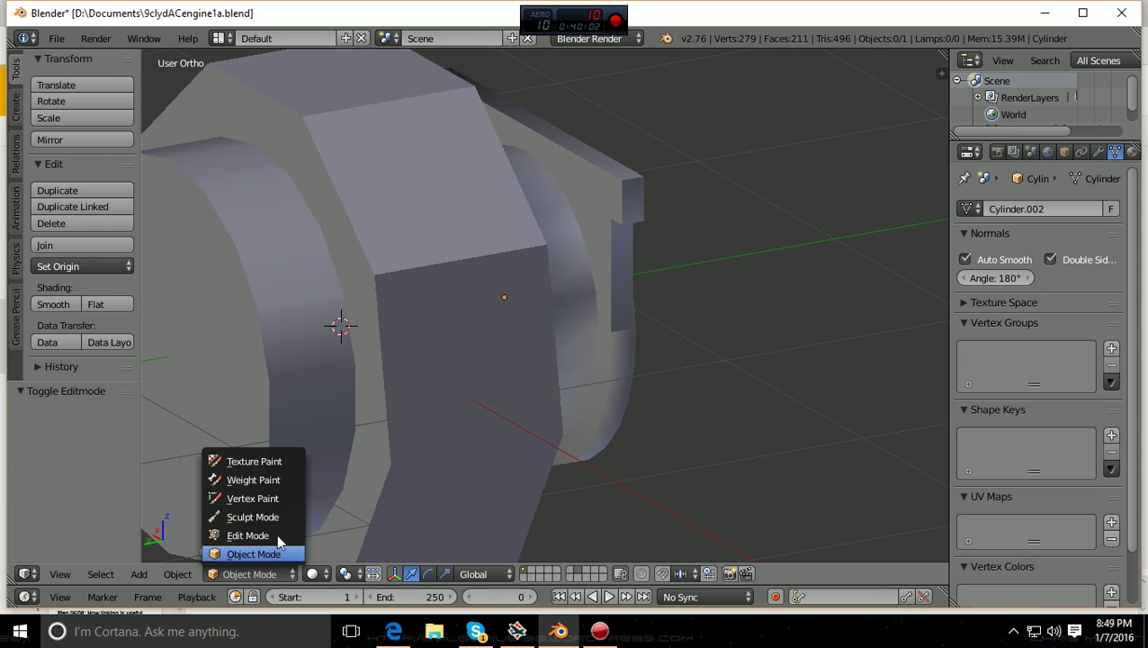
click(256, 536)
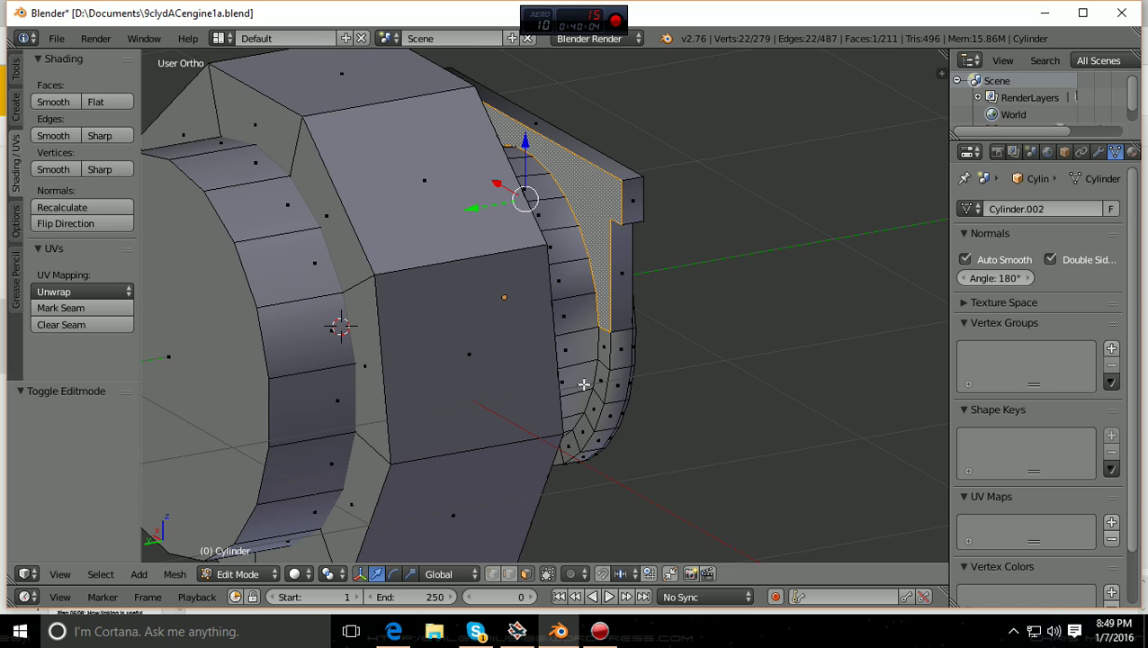
- Select the curved inner strip's faces from the middle down to its bottom end
key(a)
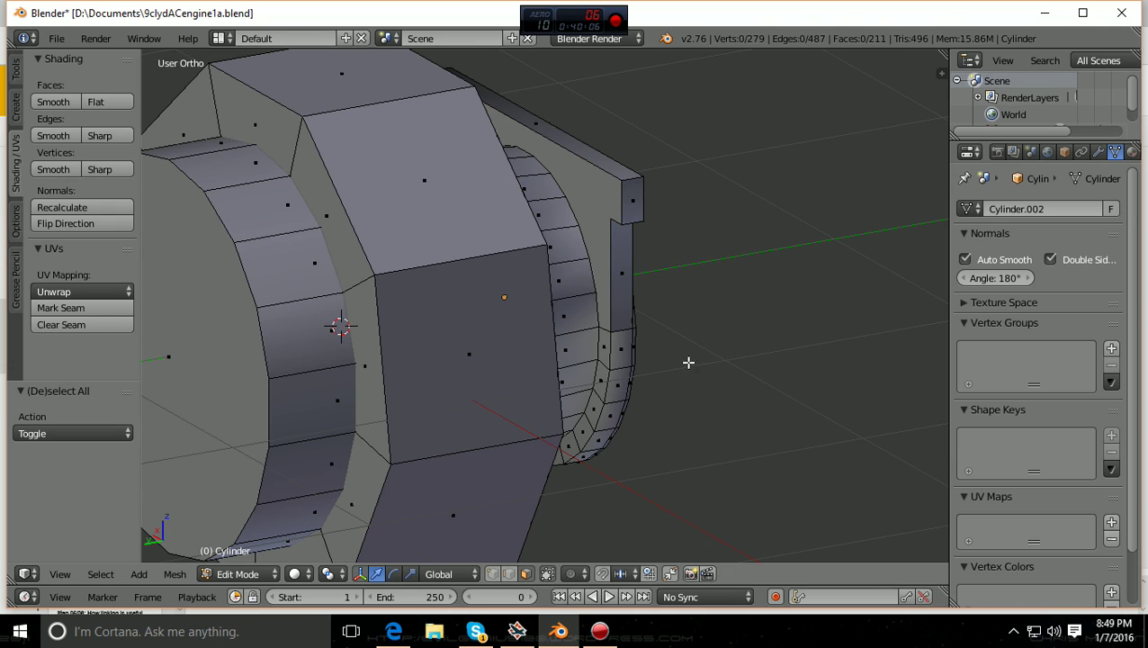
right_click(603, 347)
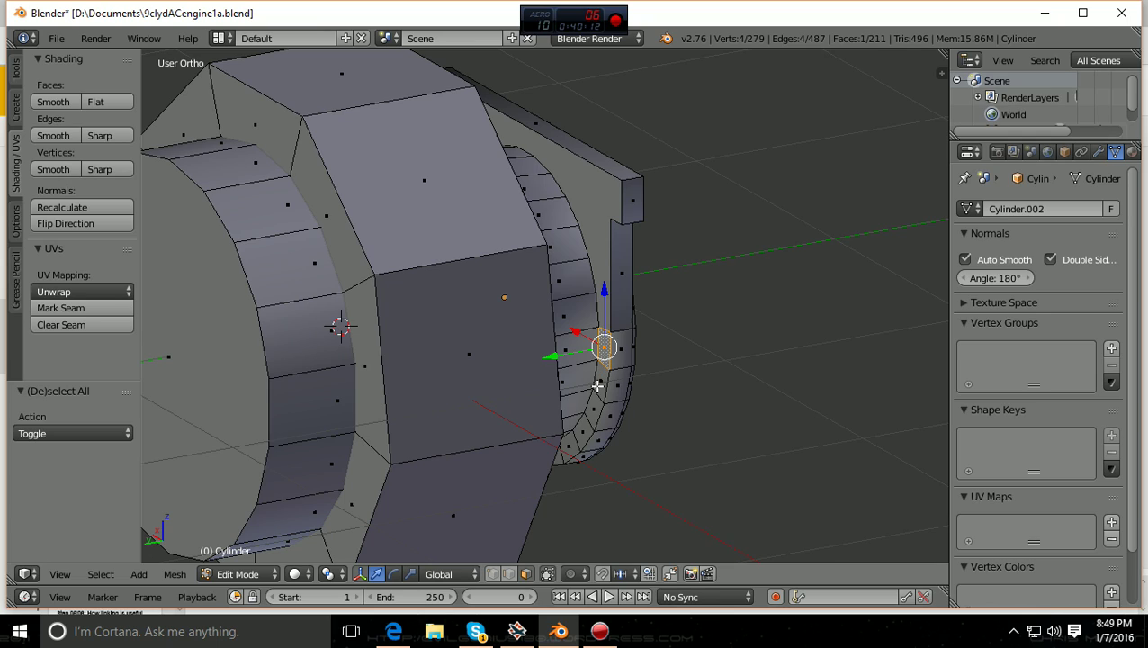
shift+right_click(599, 387)
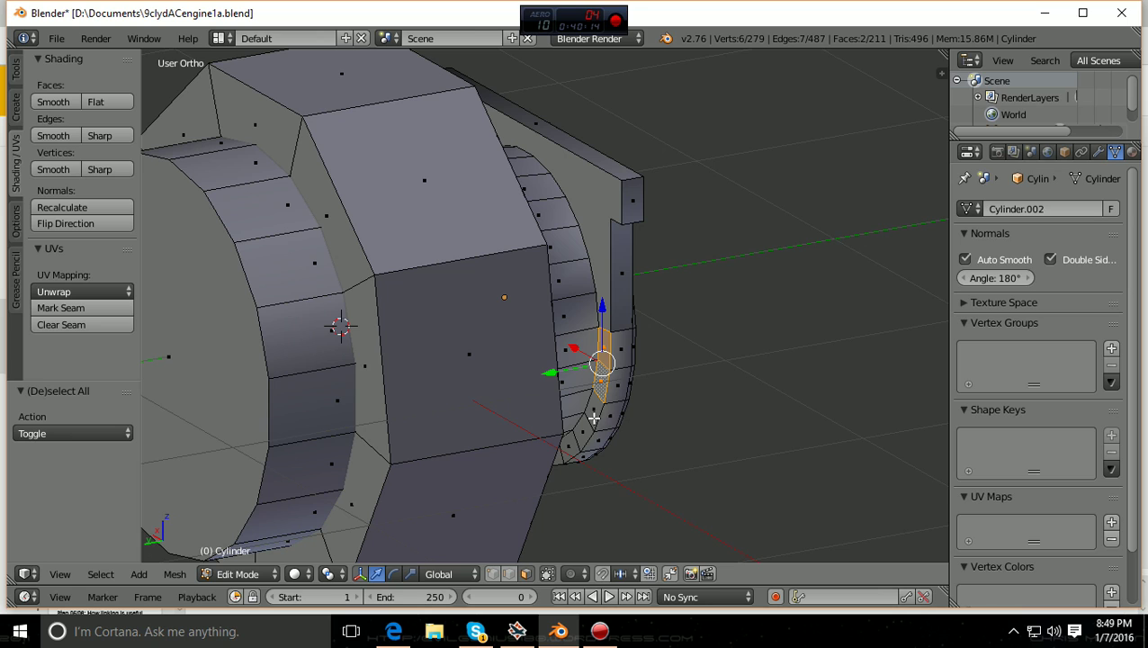
shift+right_click(592, 416)
shift+right_click(581, 435)
shift+right_click(569, 450)
middle_drag(661, 478, 648, 385)
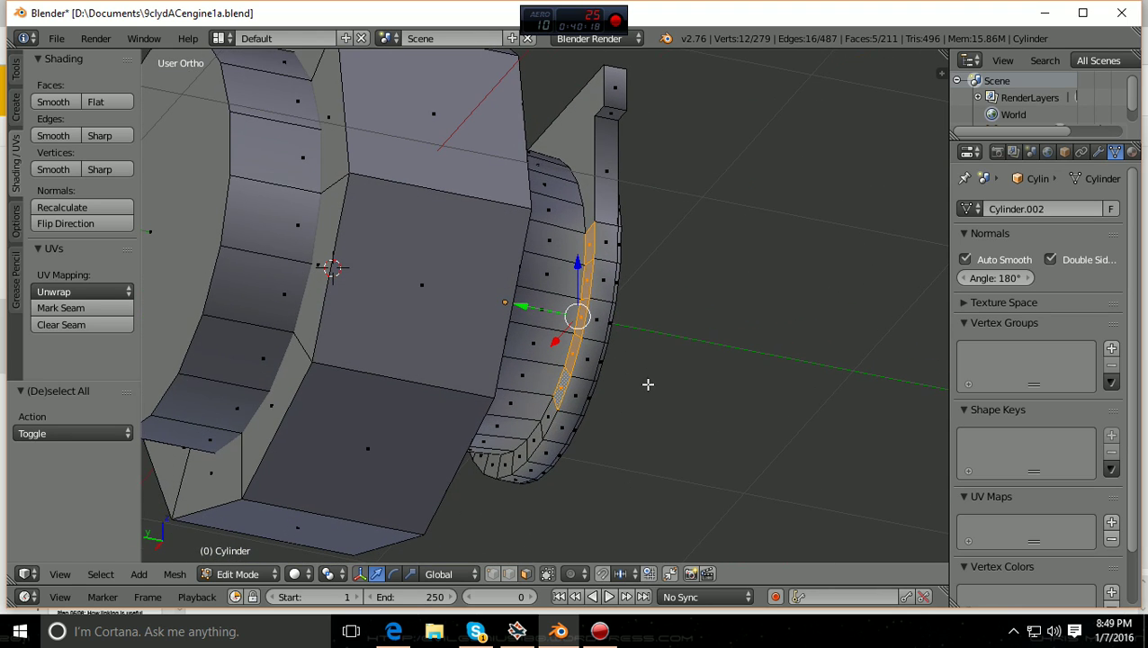
shift+right_click(551, 417)
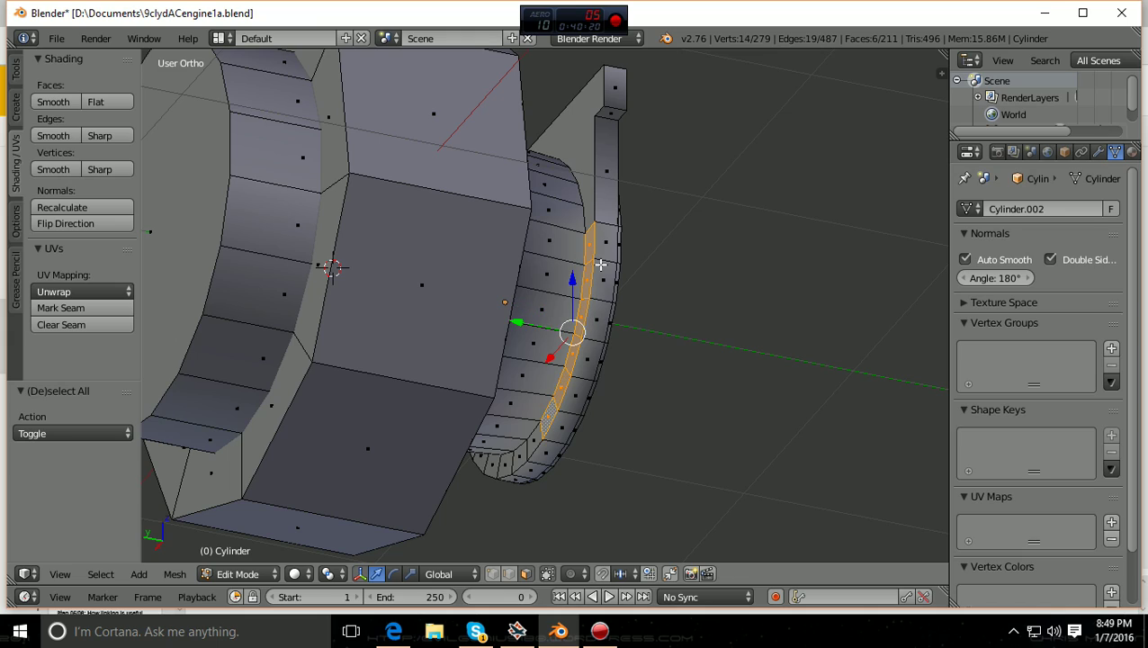
shift+right_click(535, 438)
shift+right_click(520, 456)
shift+right_click(505, 463)
shift+right_click(488, 464)
- Add the strip's top faces and shade the whole fourteen-face strip flat
middle_drag(528, 472, 596, 438)
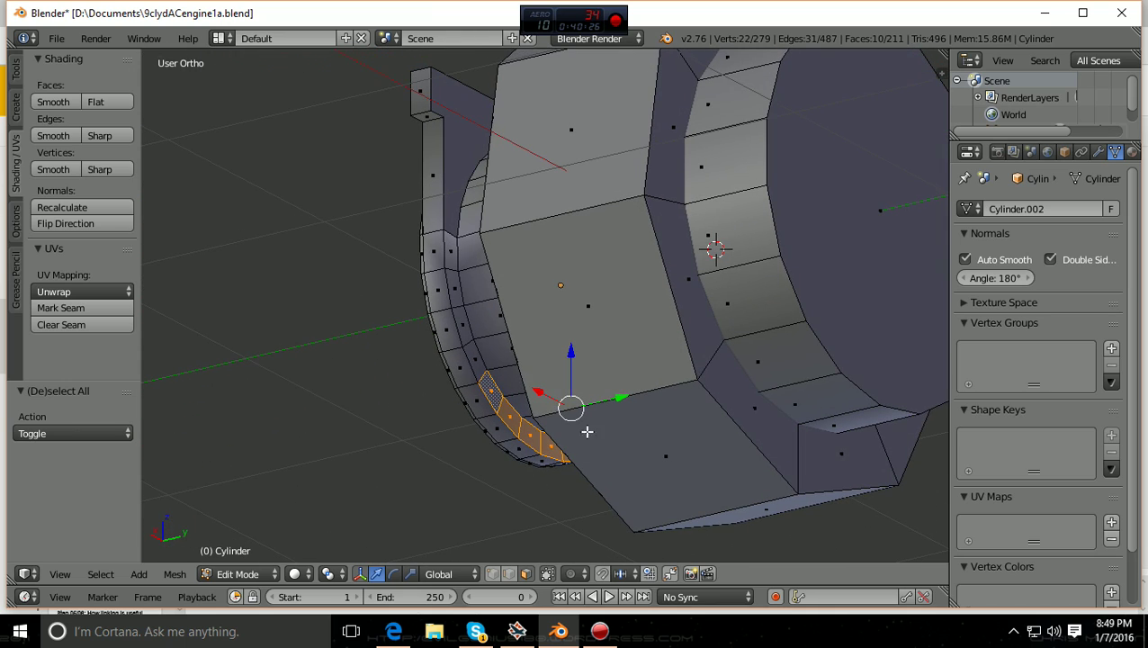
shift+right_click(474, 355)
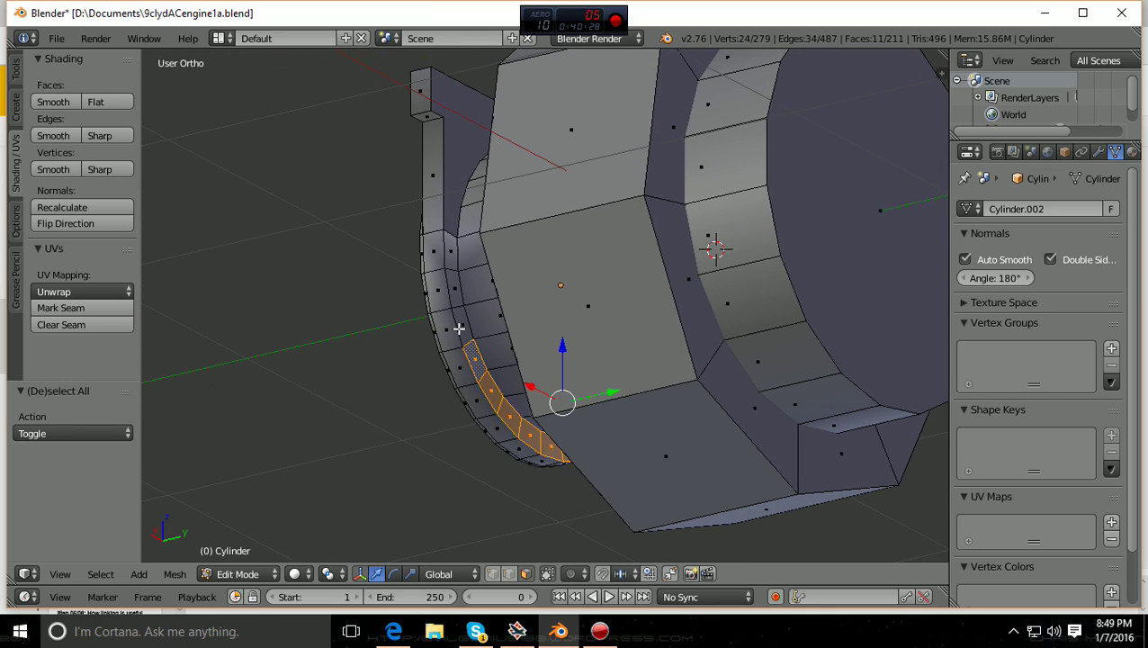
shift+right_click(458, 328)
shift+right_click(450, 269)
shift+right_click(445, 257)
middle_drag(444, 412, 435, 432)
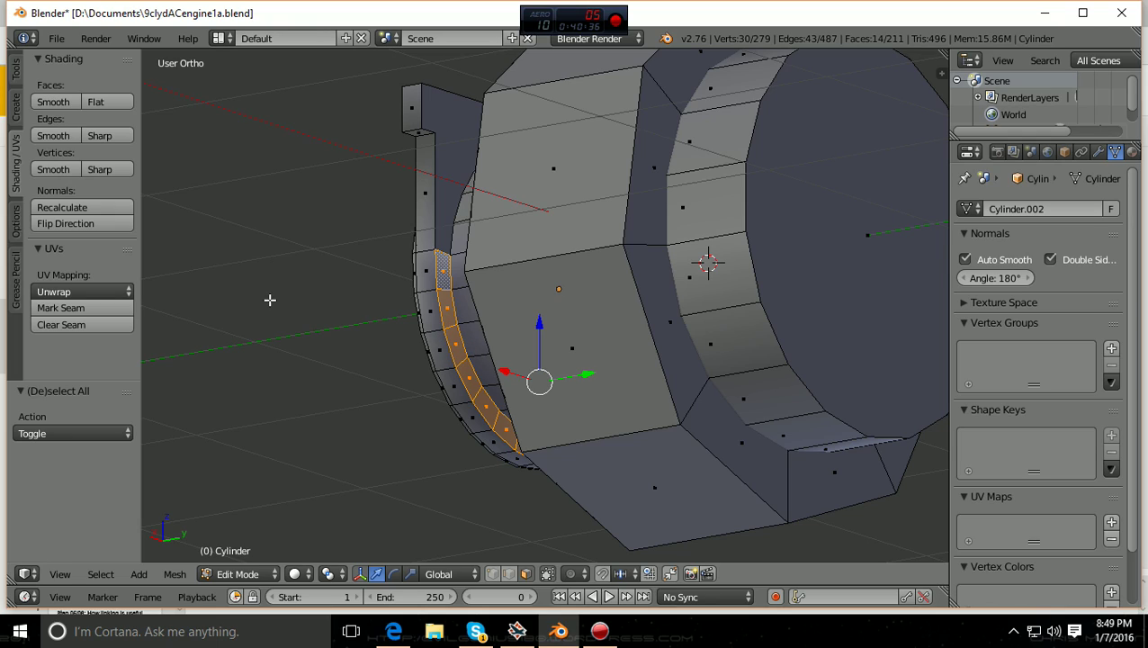
click(95, 102)
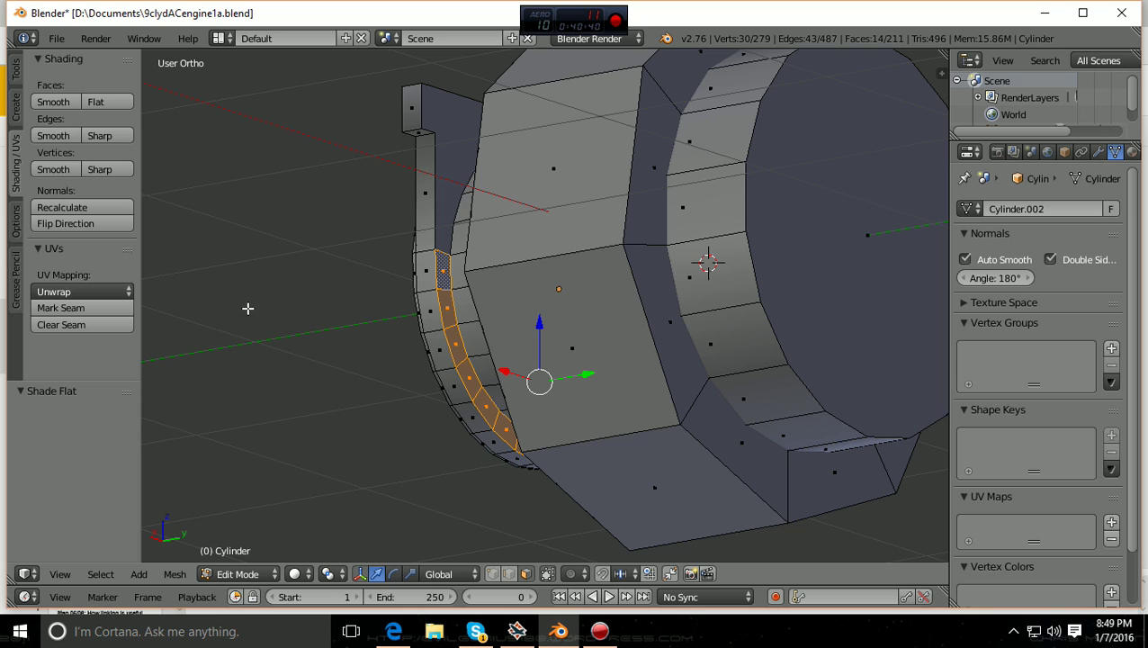
- Deselect everything, switch to Object Mode, and orbit around the cylinder to inspect shading
key(a)
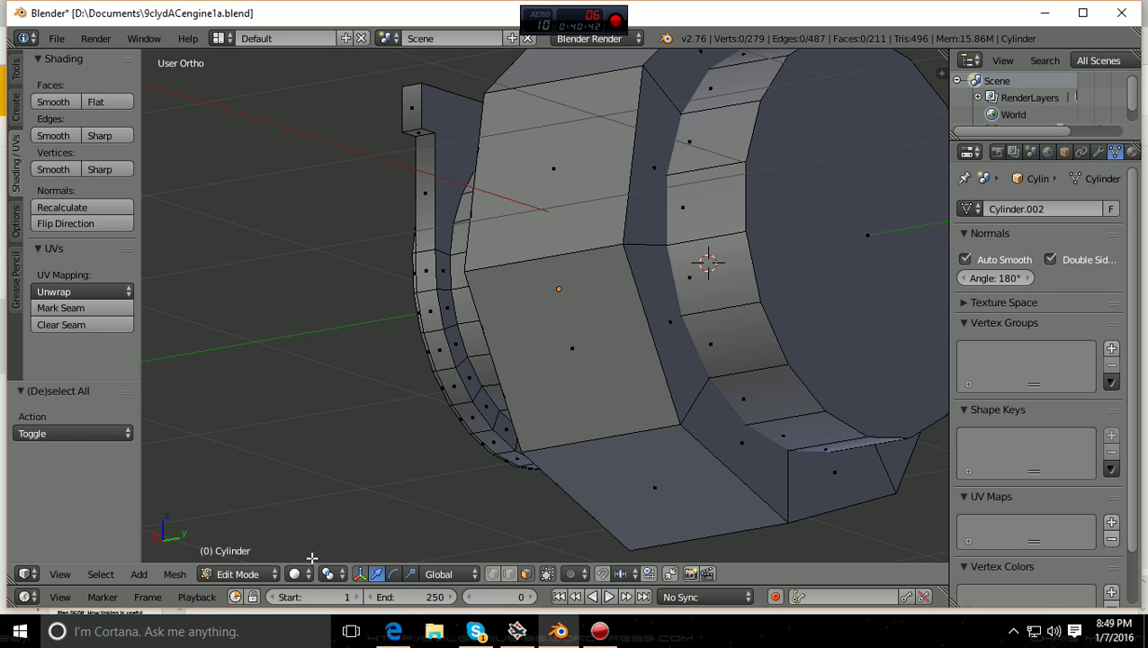
click(270, 574)
click(274, 555)
middle_drag(271, 550, 861, 559)
ctrl+middle_drag(886, 521, 528, 465)
middle_drag(732, 473, 664, 511)
middle_drag(806, 465, 743, 511)
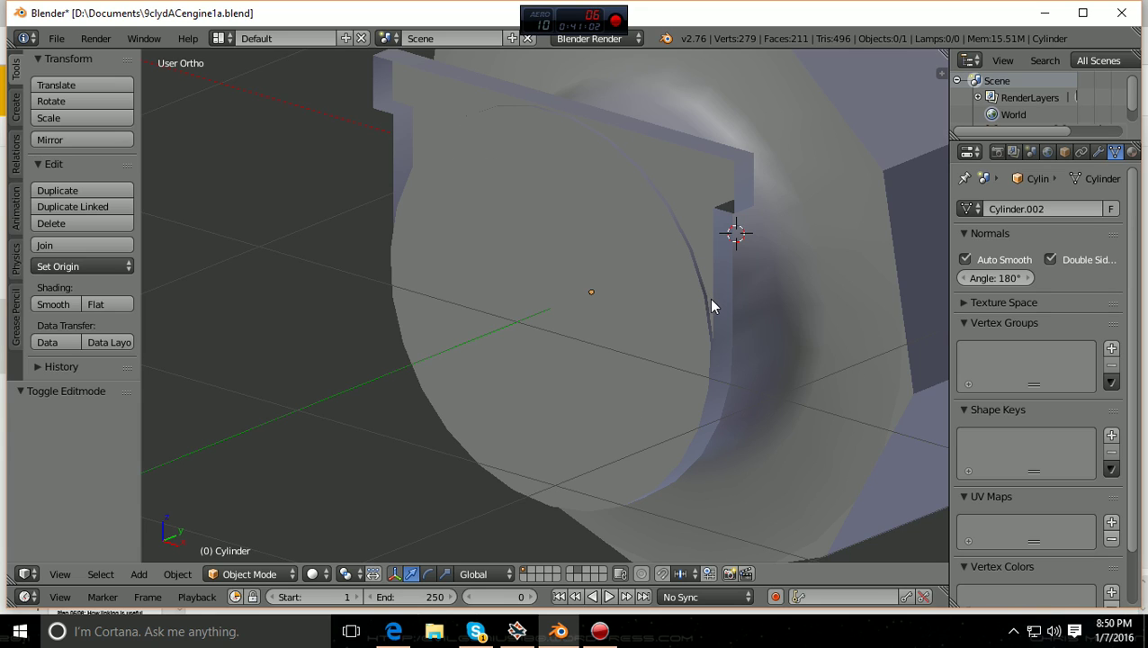
middle_drag(681, 279, 731, 349)
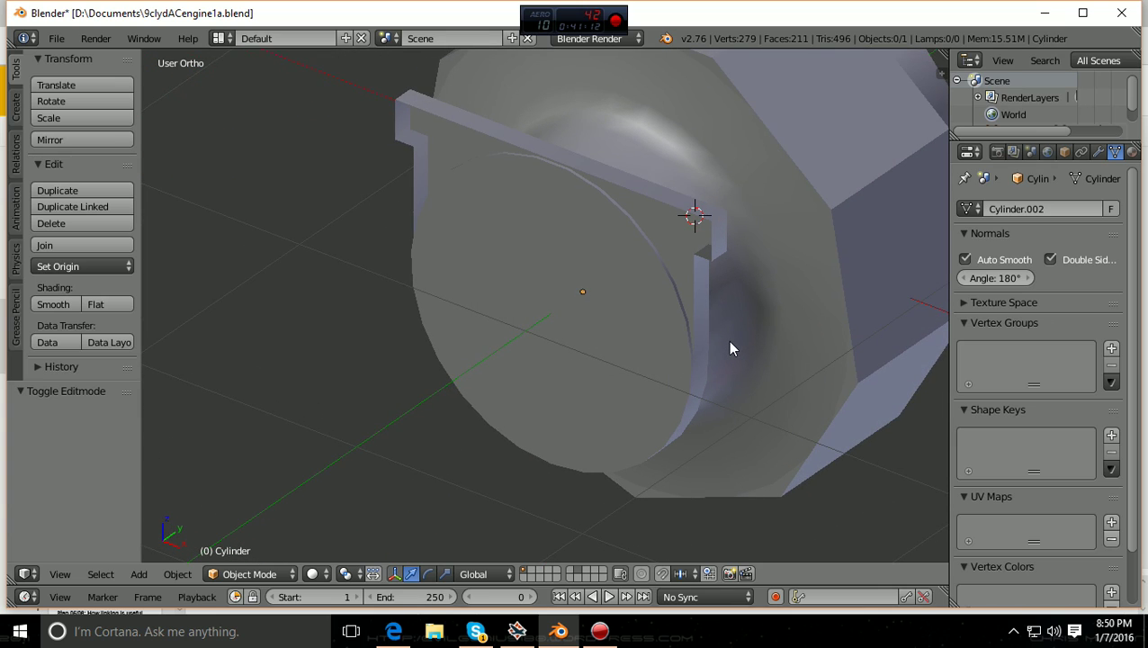
- Zoom and orbit to examine the octagonal face and front flange shading
shift+scroll(731, 349, up, 2)
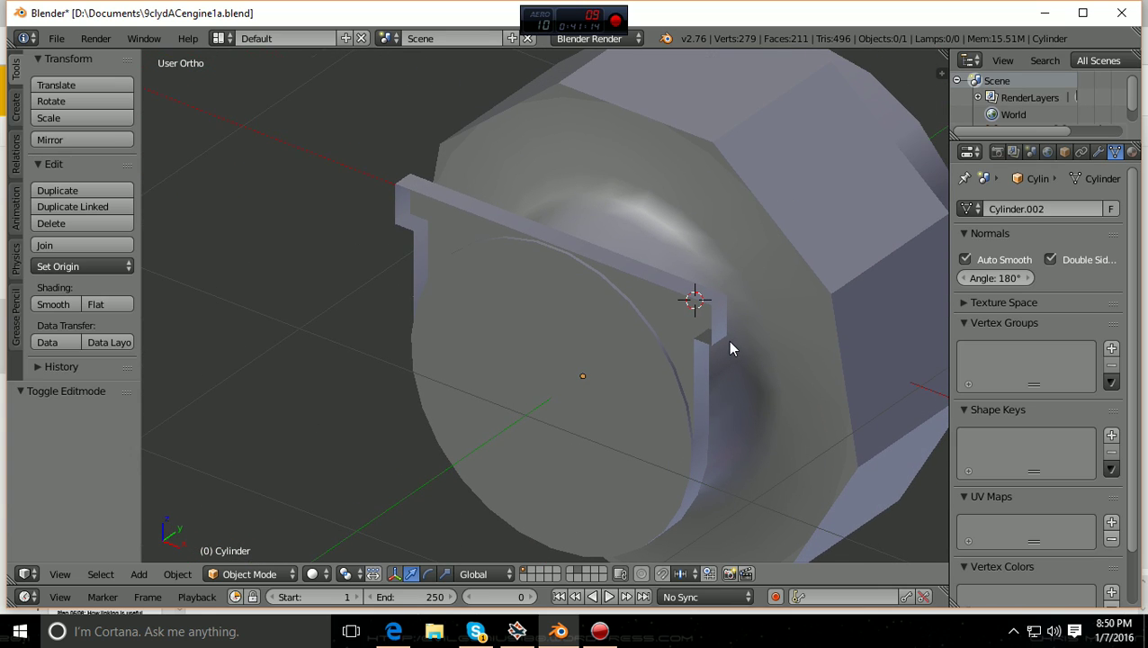
ctrl+scroll(731, 349, down, 1)
scroll(731, 349, up, 1)
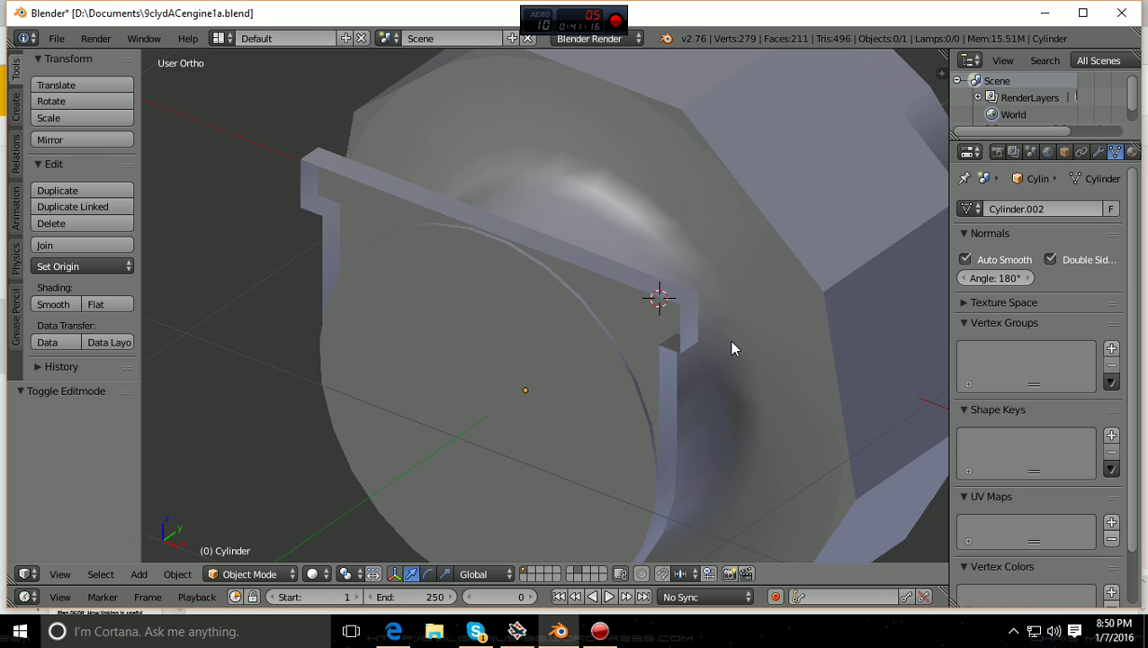
scroll(732, 349, down, 1)
scroll(731, 349, up, 1)
scroll(731, 349, down, 1)
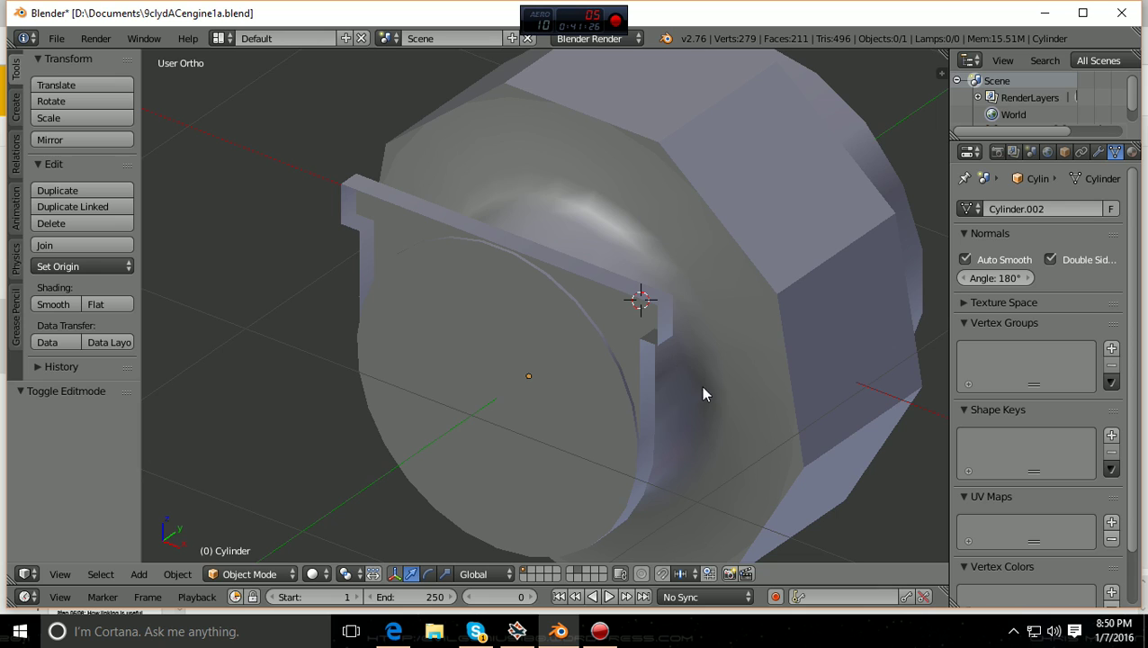
middle_drag(727, 373, 751, 416)
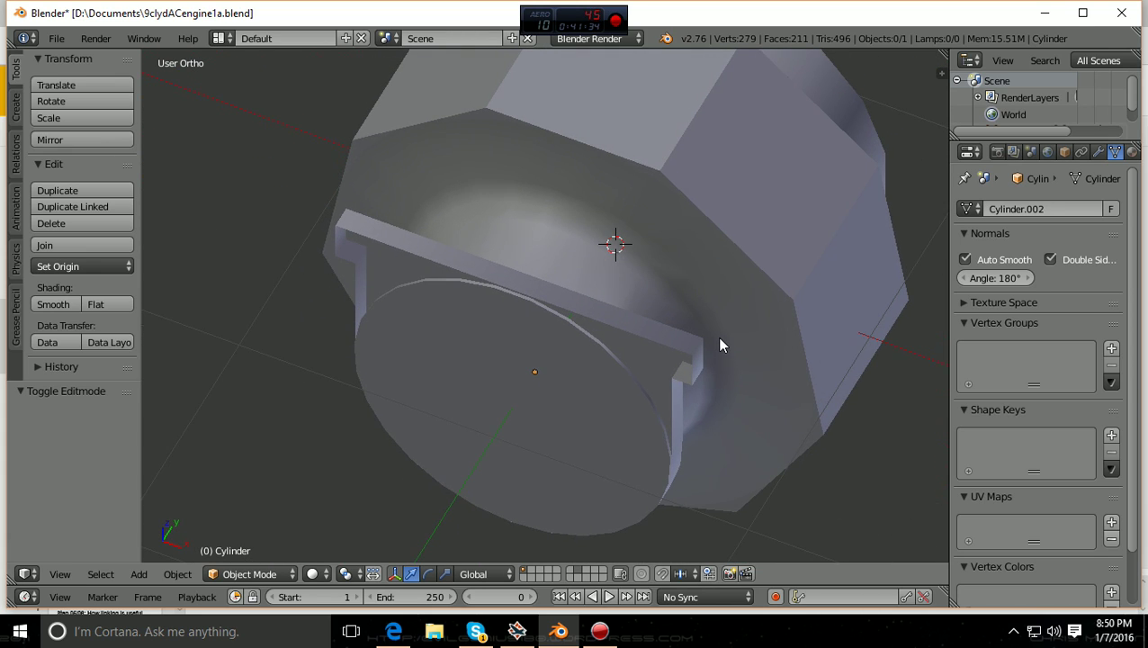
middle_drag(720, 345, 594, 296)
middle_drag(606, 342, 711, 373)
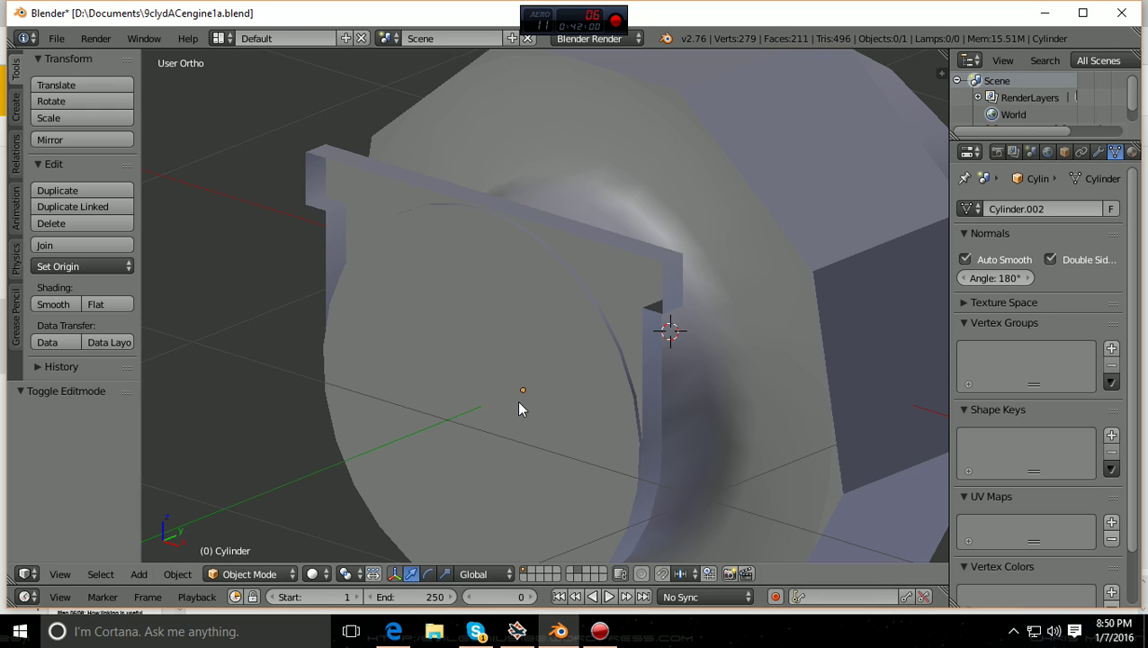
- Hide the Tool Shelf for a wider view and open the interaction mode list
key(t)
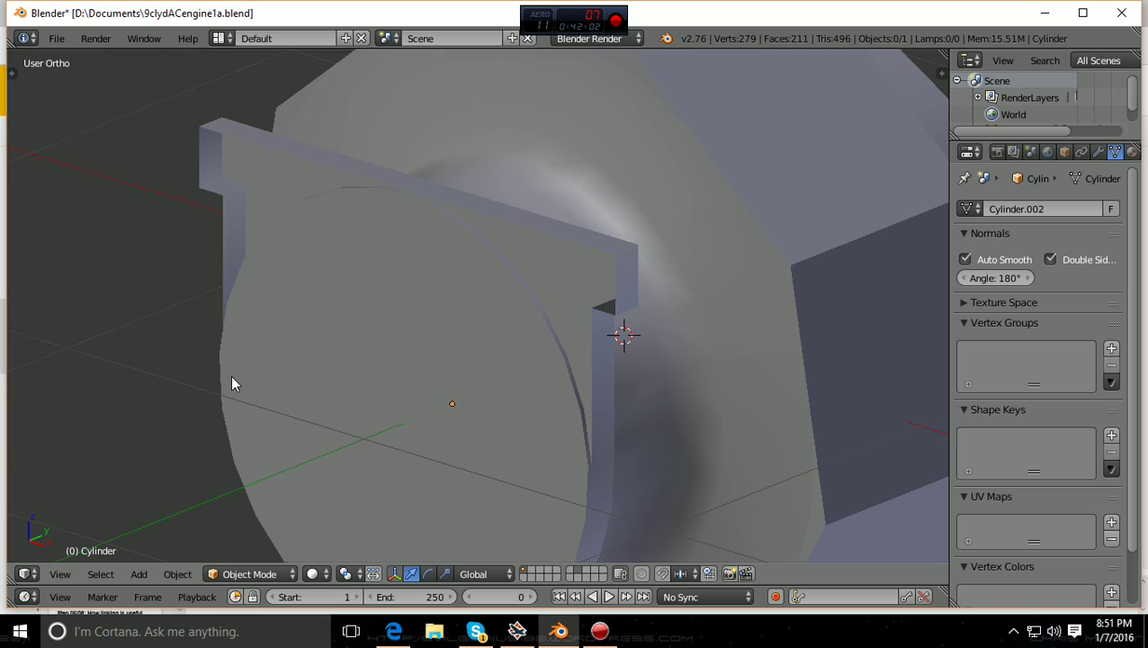
scroll(231, 376, down, 3)
scroll(305, 411, up, 1)
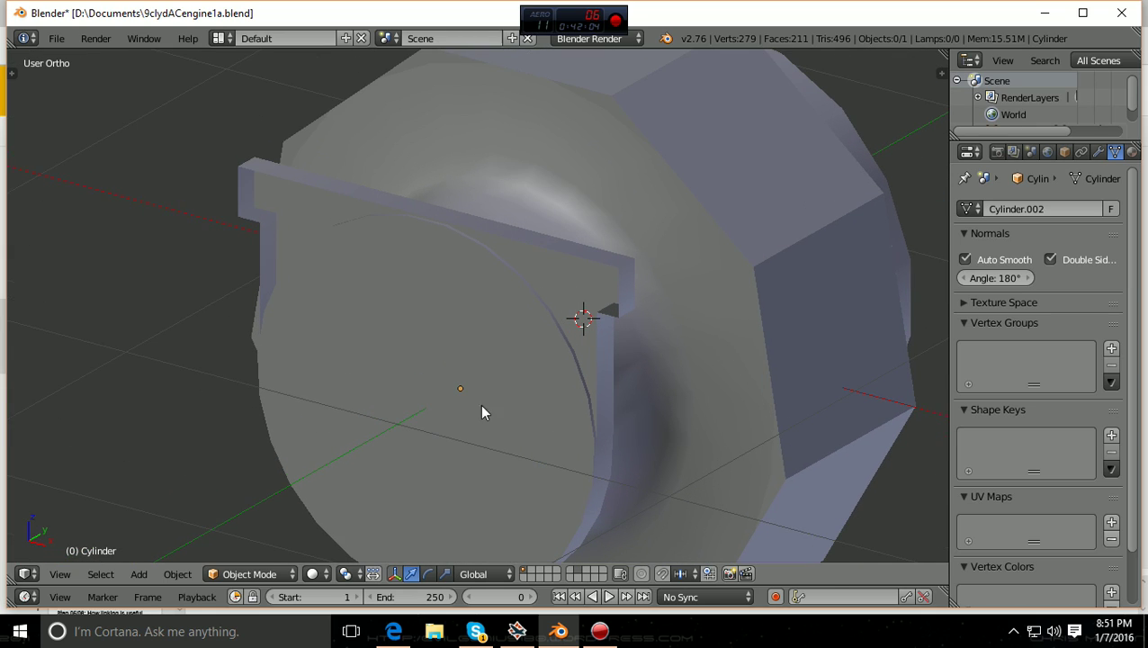
scroll(529, 411, up, 1)
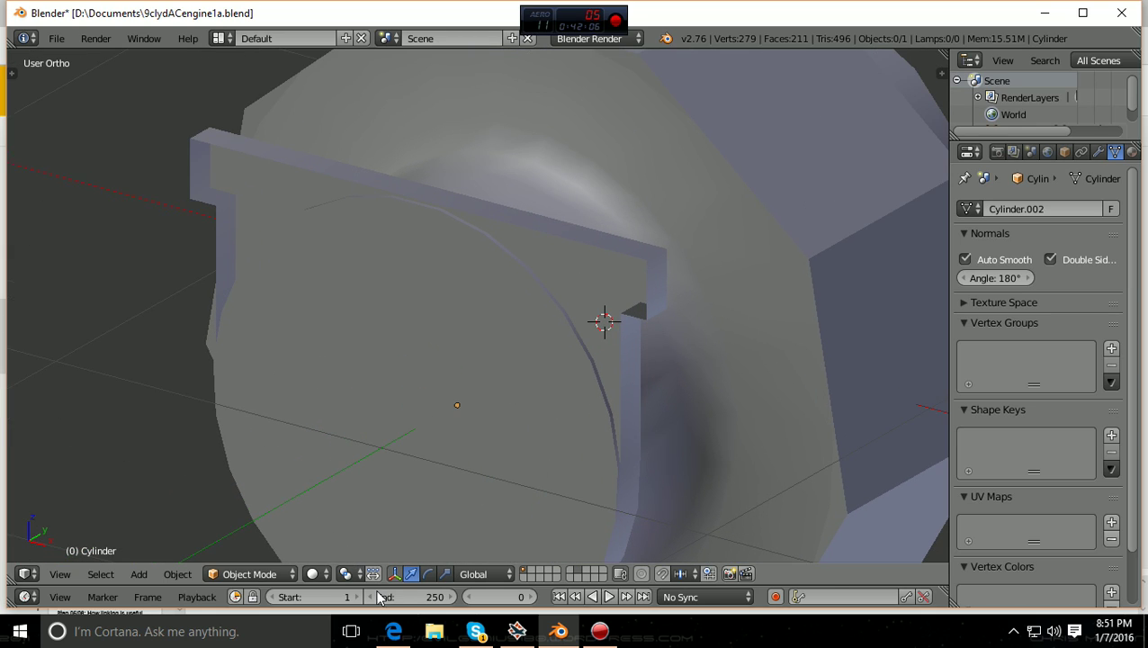
click(289, 575)
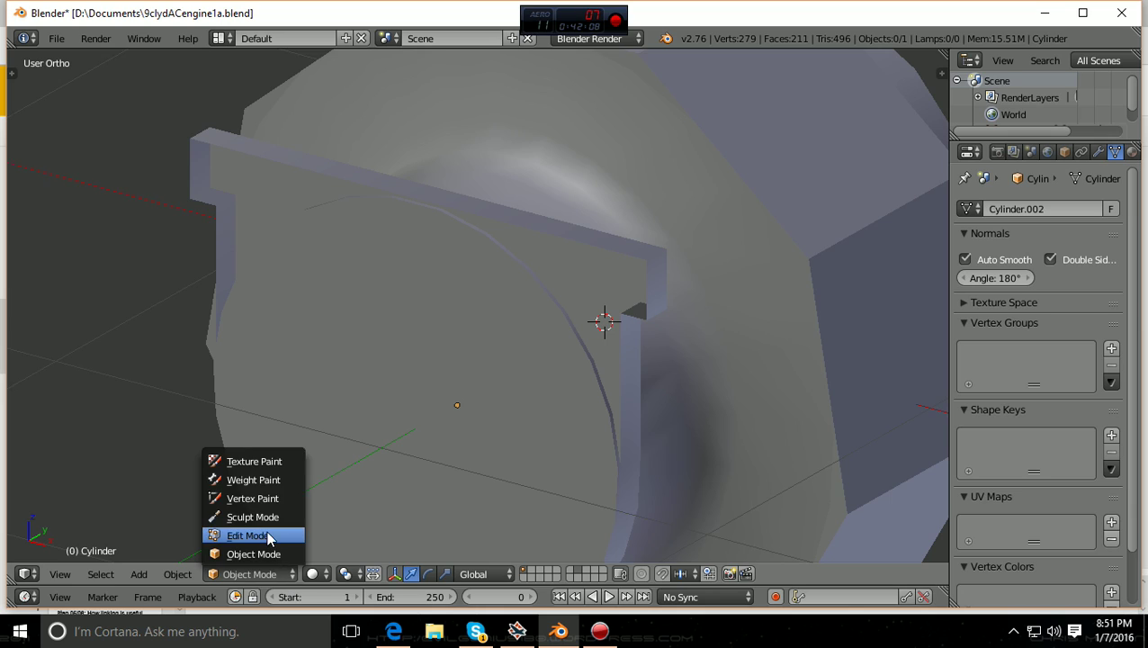
- Return to mesh editing and orbit to a tilted view of the bracket's open front
click(268, 538)
scroll(440, 499, up, 1)
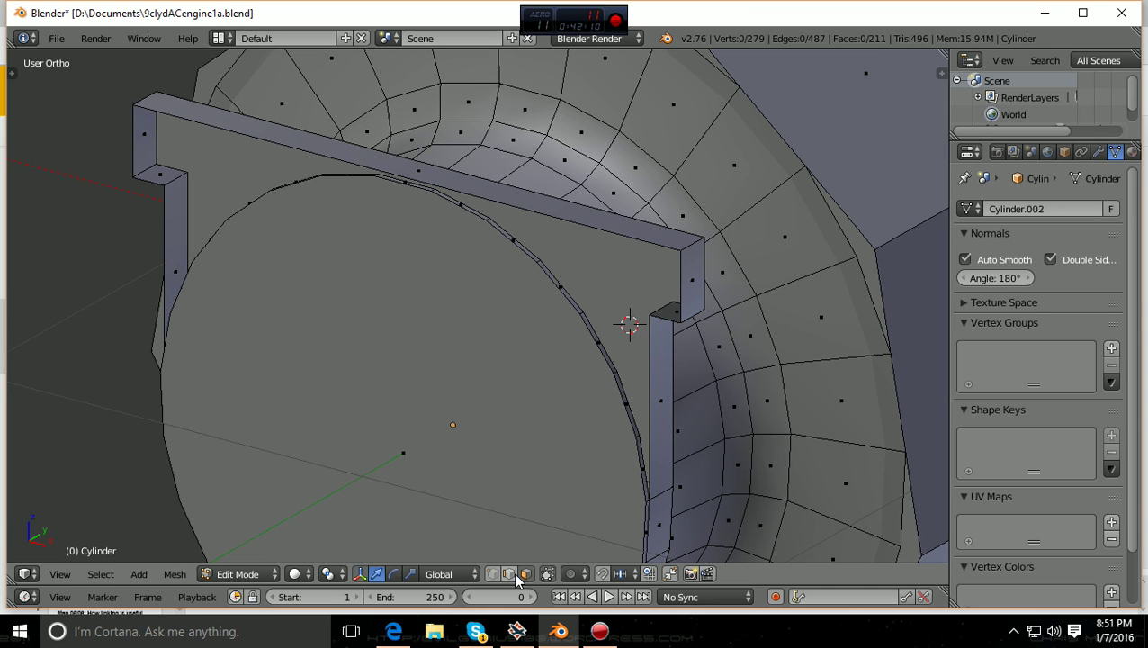
scroll(630, 513, up, 2)
scroll(709, 502, down, 1)
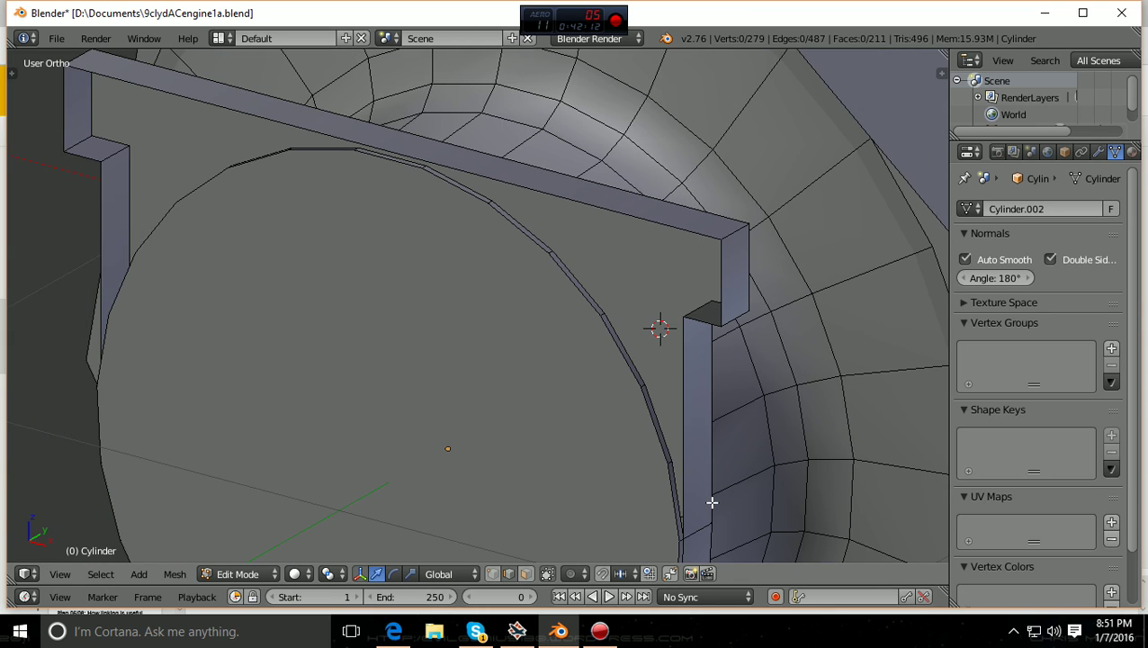
scroll(344, 323, down, 2)
scroll(344, 323, up, 1)
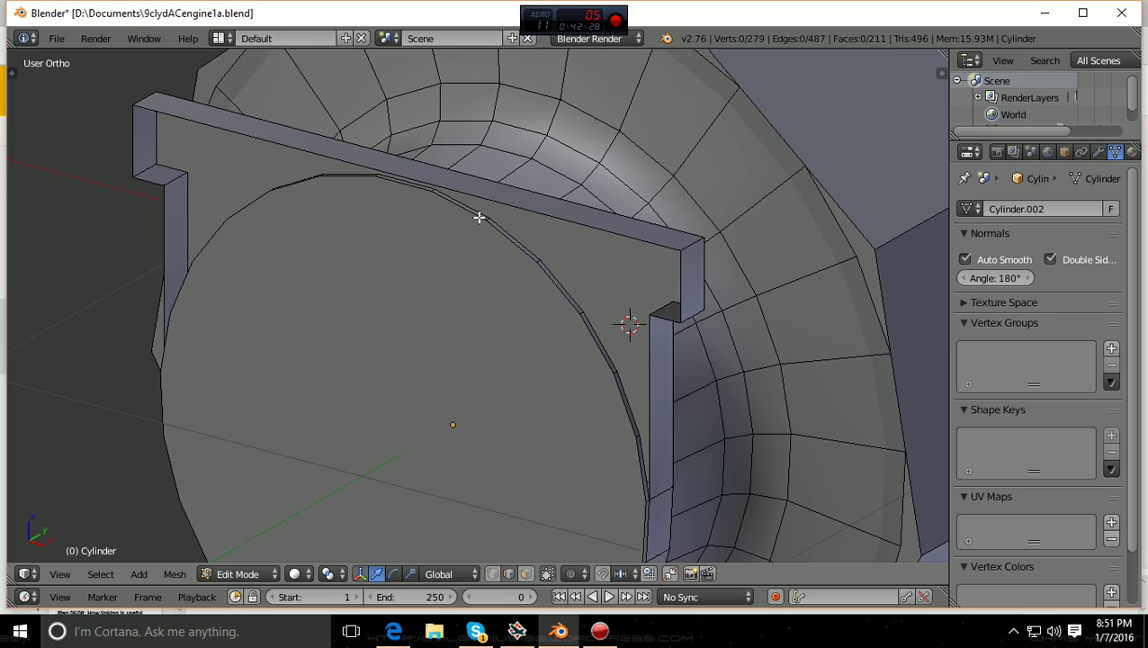
middle_drag(480, 217, 594, 320)
scroll(595, 321, up, 2)
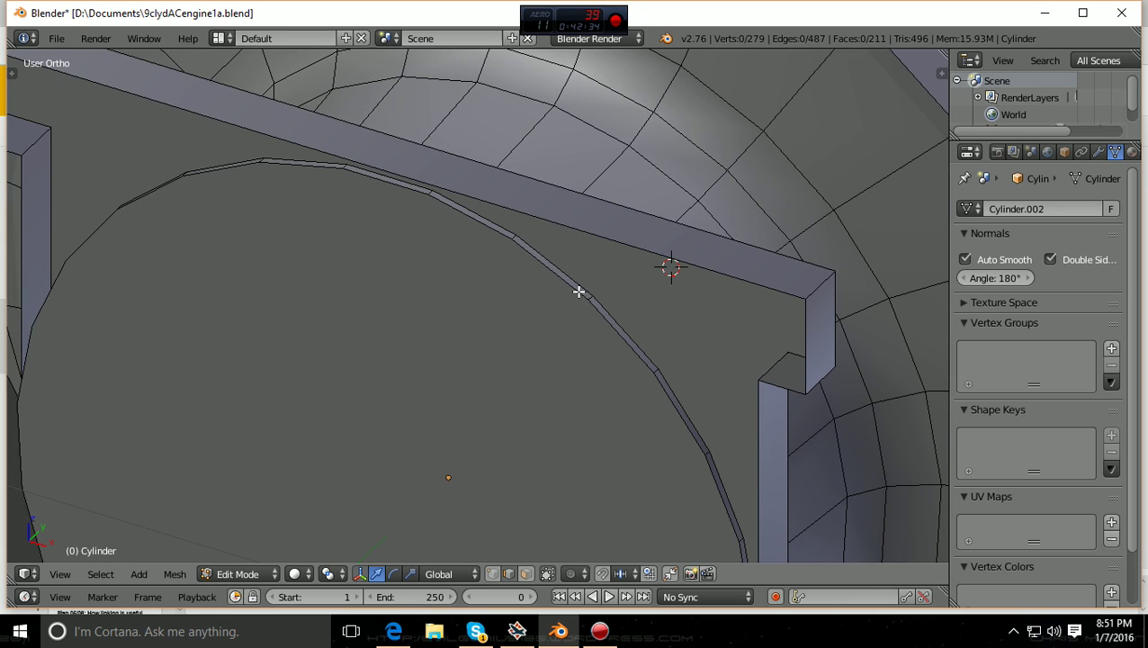
scroll(273, 169, down, 1)
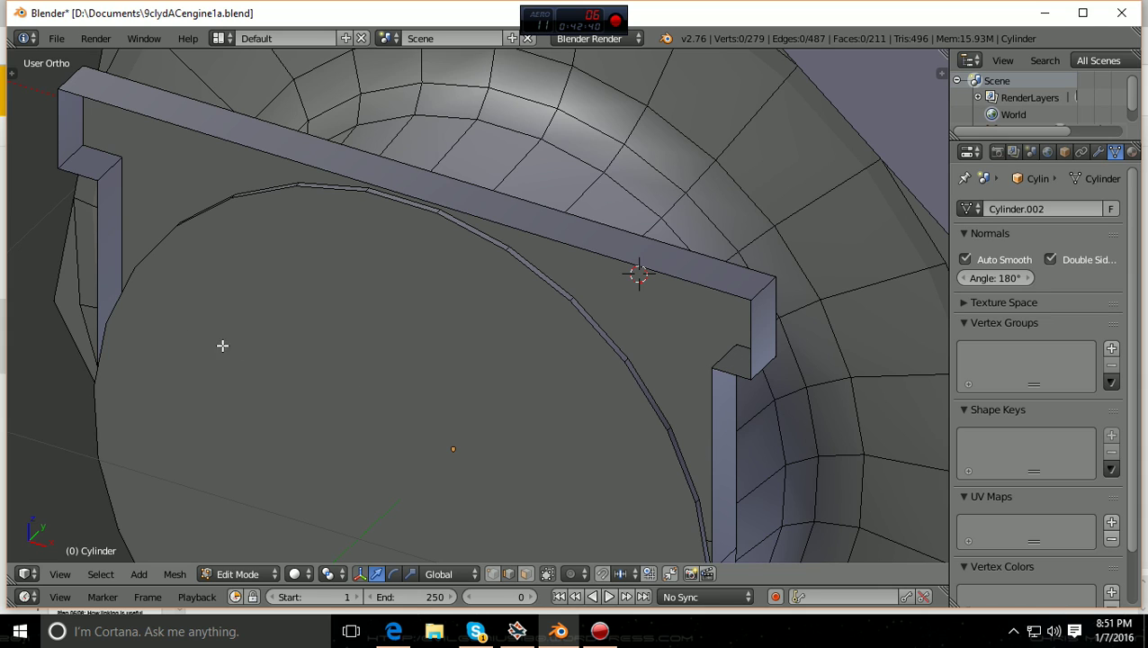
middle_drag(280, 357, 326, 351)
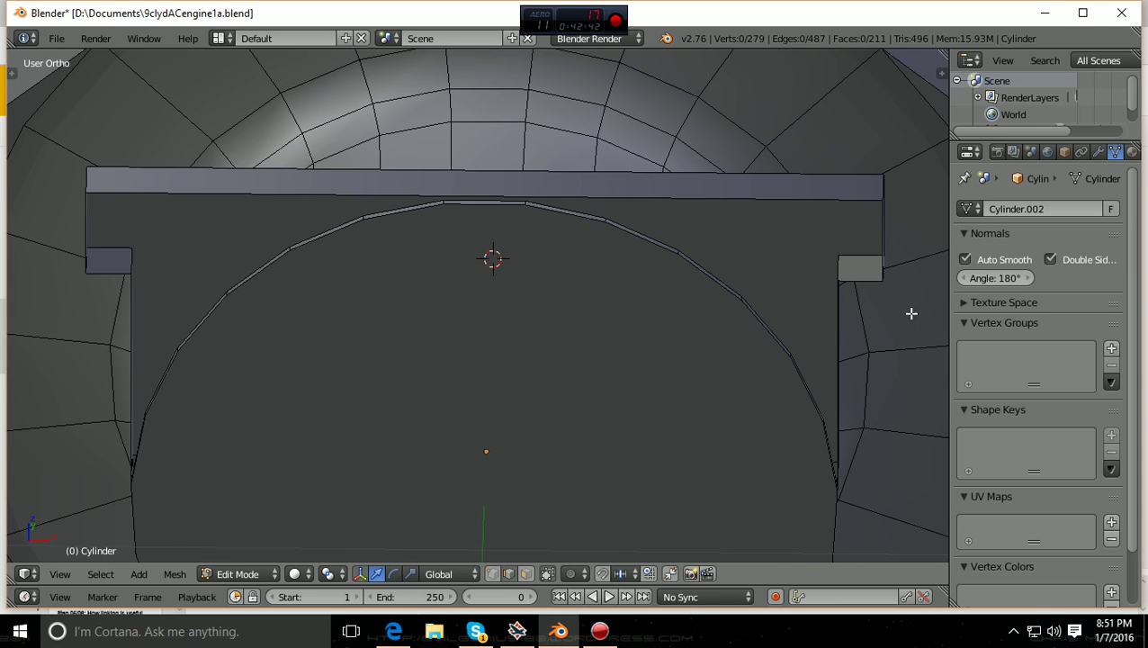
middle_drag(538, 305, 511, 311)
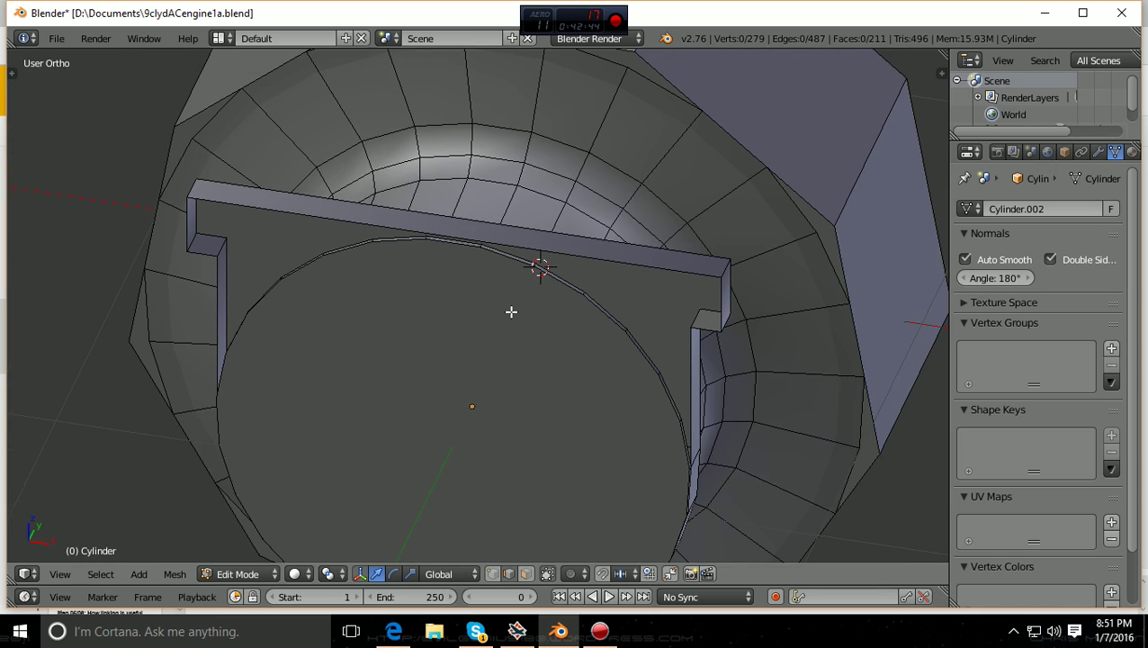
scroll(511, 311, up, 1)
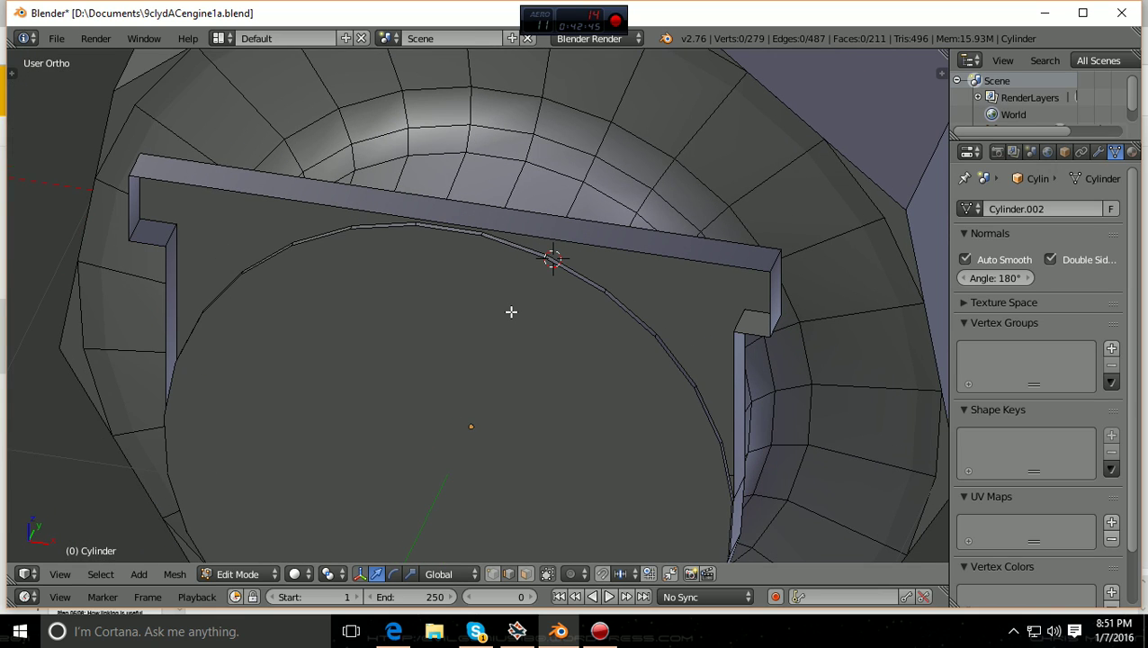
- Select the seven edges of the bracket outline, fill them with one face, and deselect
right_click(165, 323)
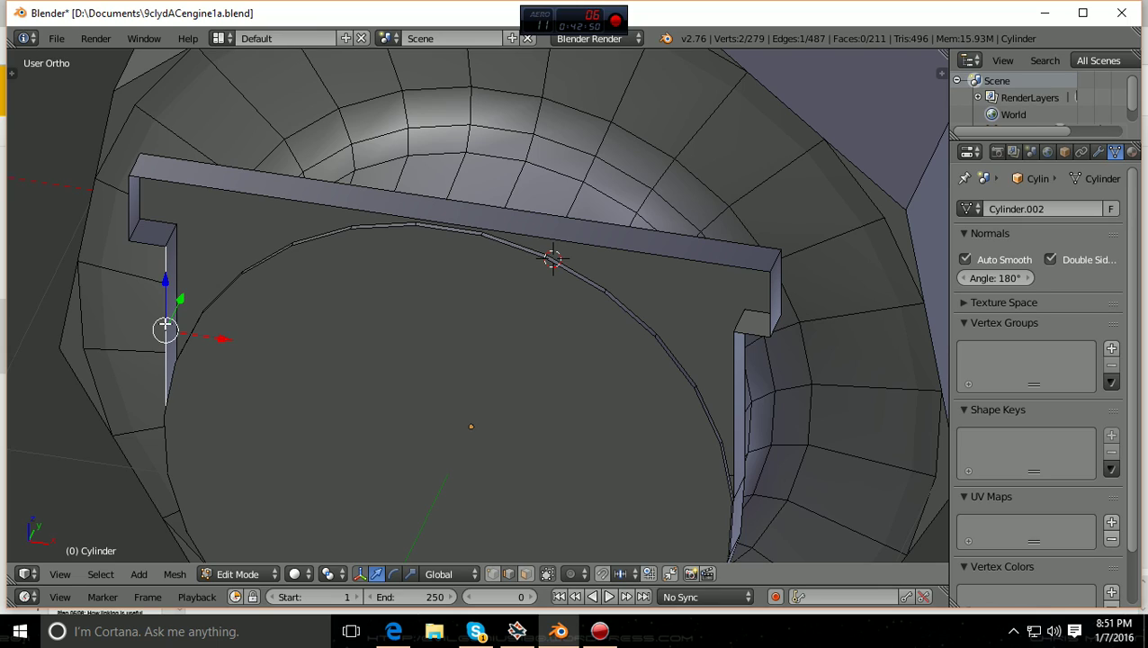
shift+right_click(137, 229)
shift+right_click(128, 212)
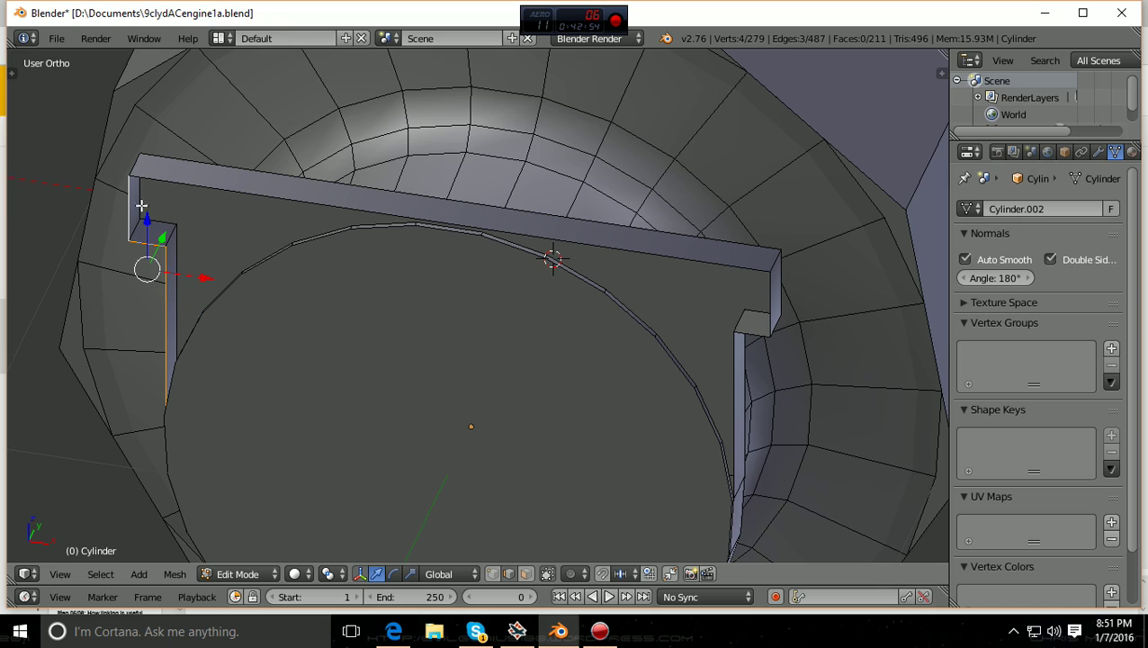
shift+right_click(168, 182)
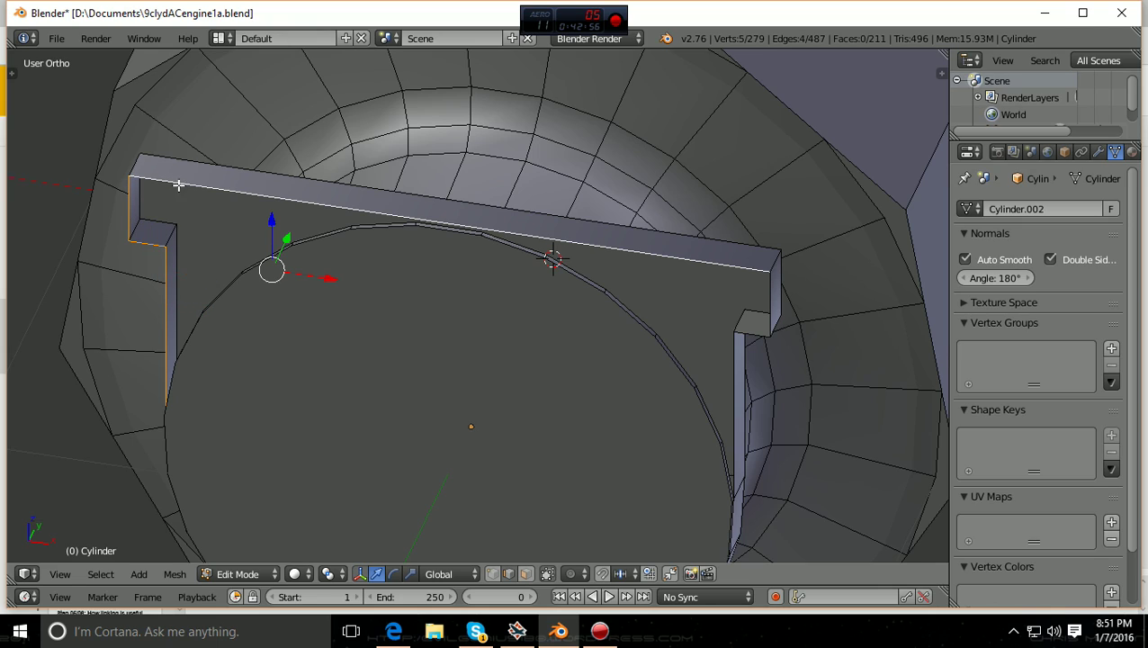
shift+right_click(769, 298)
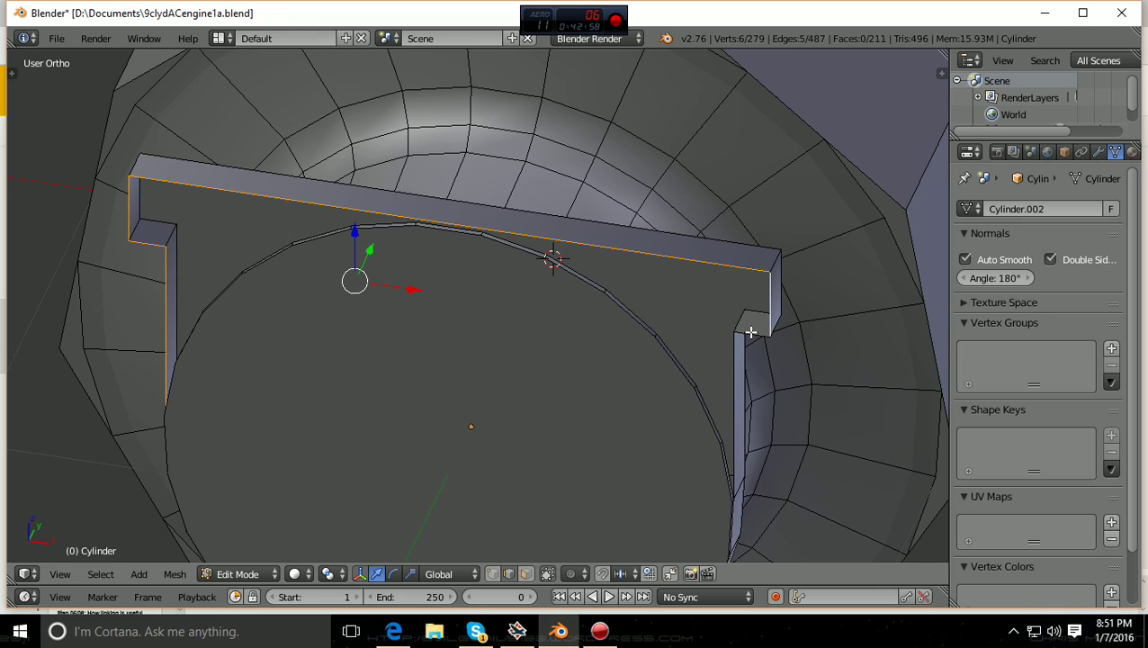
shift+right_click(750, 334)
shift+right_click(733, 376)
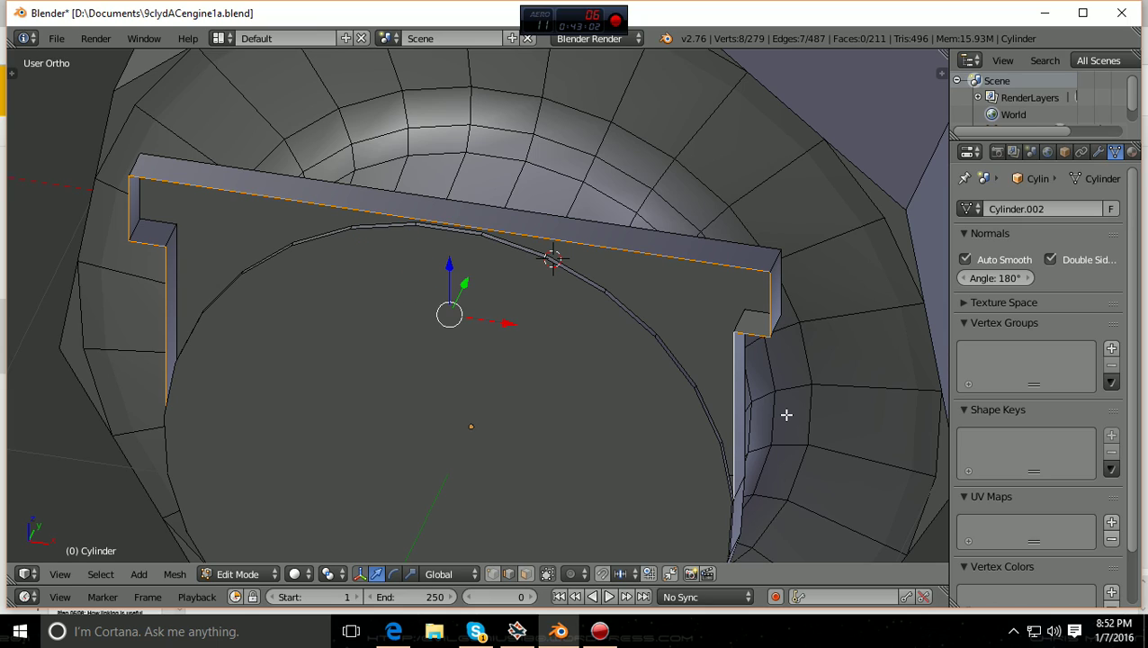
key(f)
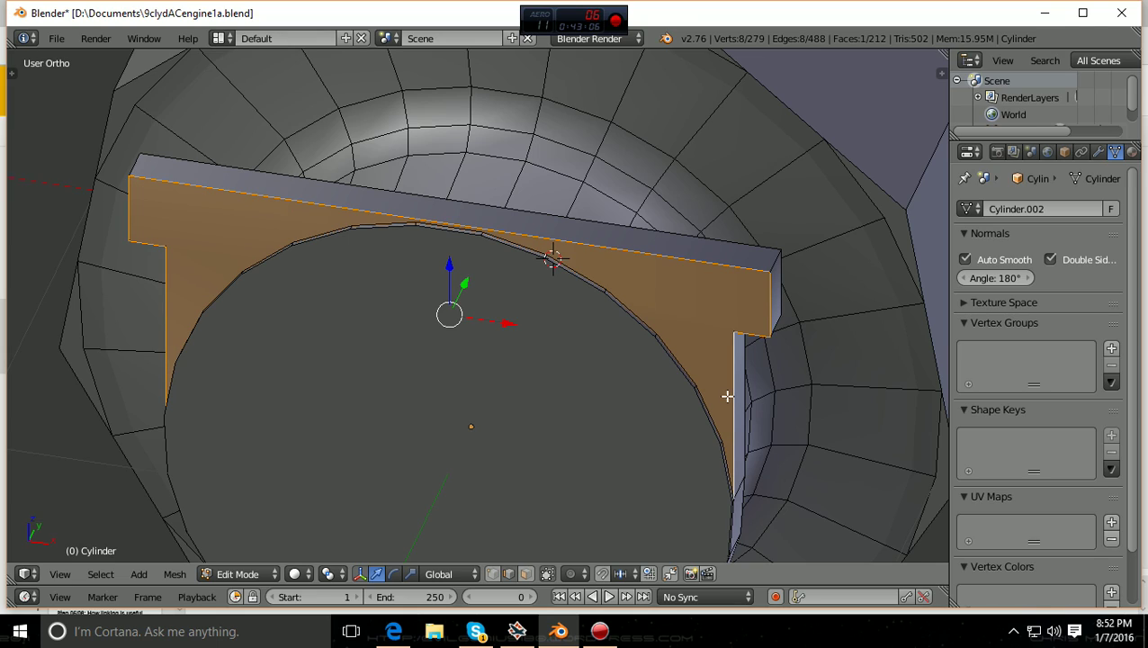
key(a)
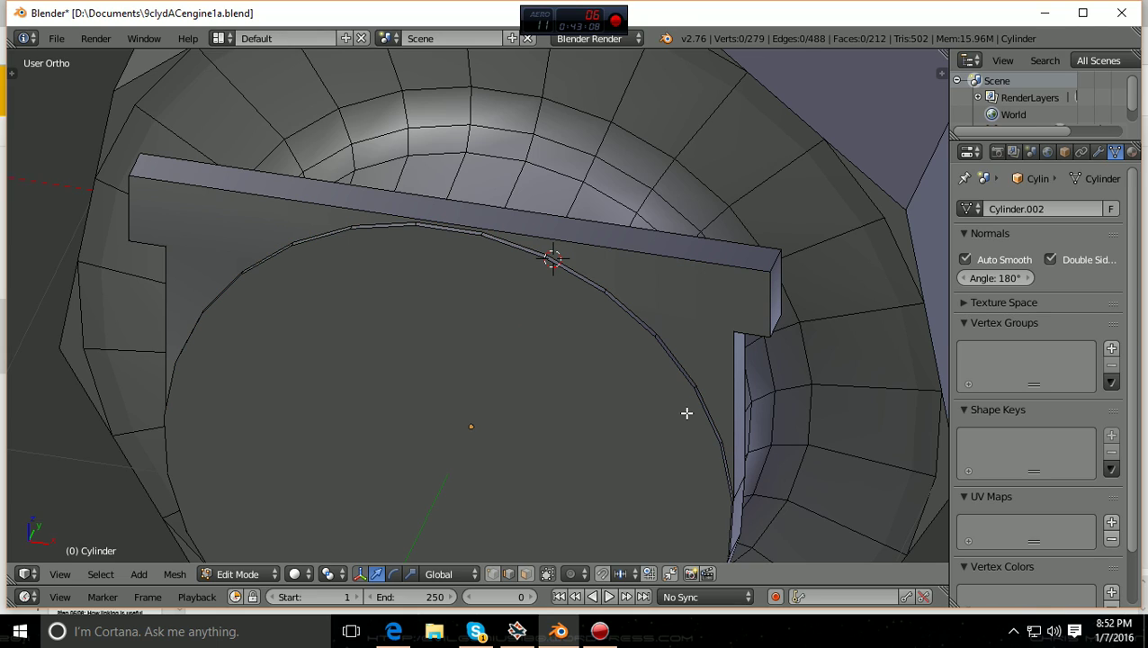
click(492, 573)
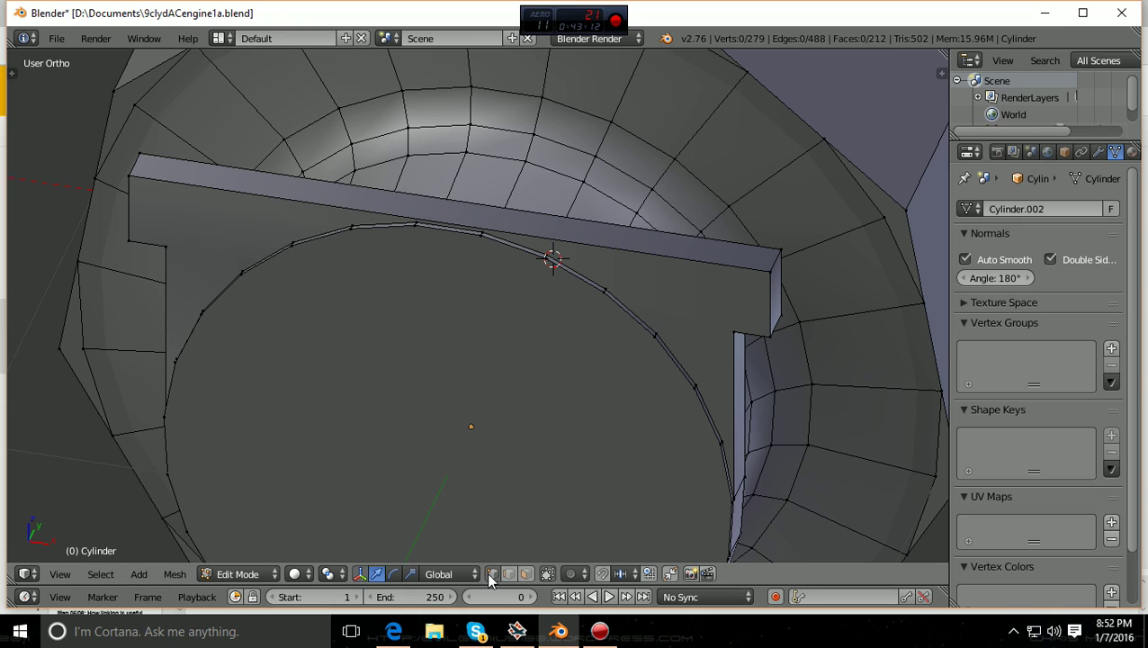
- Switch to Object Mode, select the engine core cylinder, and orbit around the closed bracket
click(258, 573)
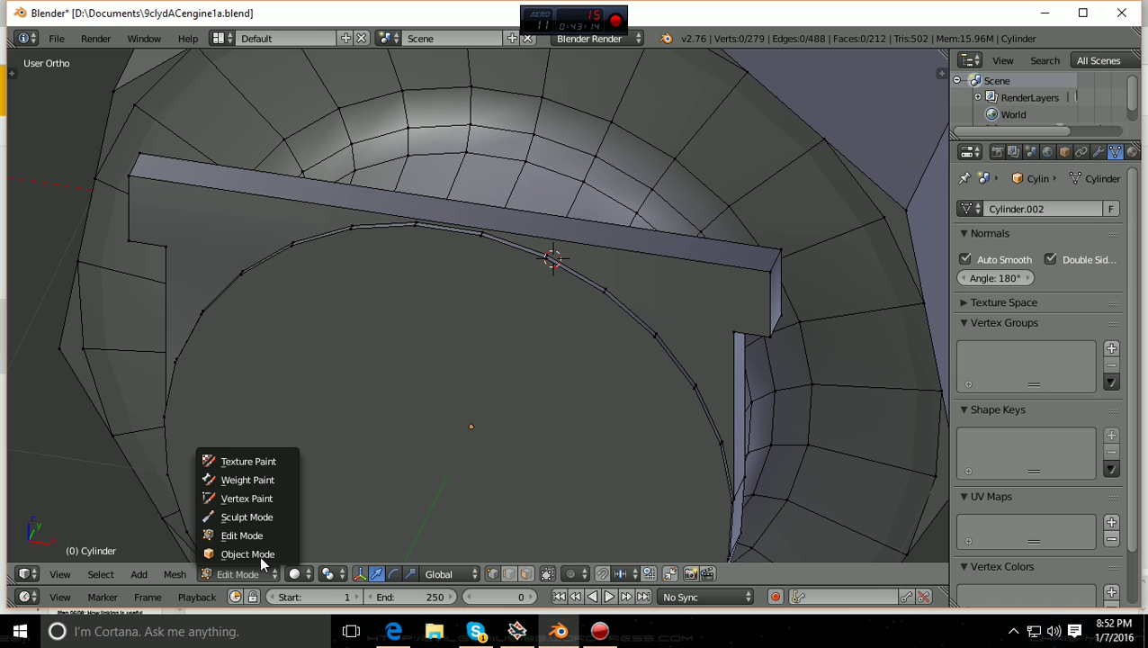
click(260, 553)
middle_drag(555, 464, 414, 430)
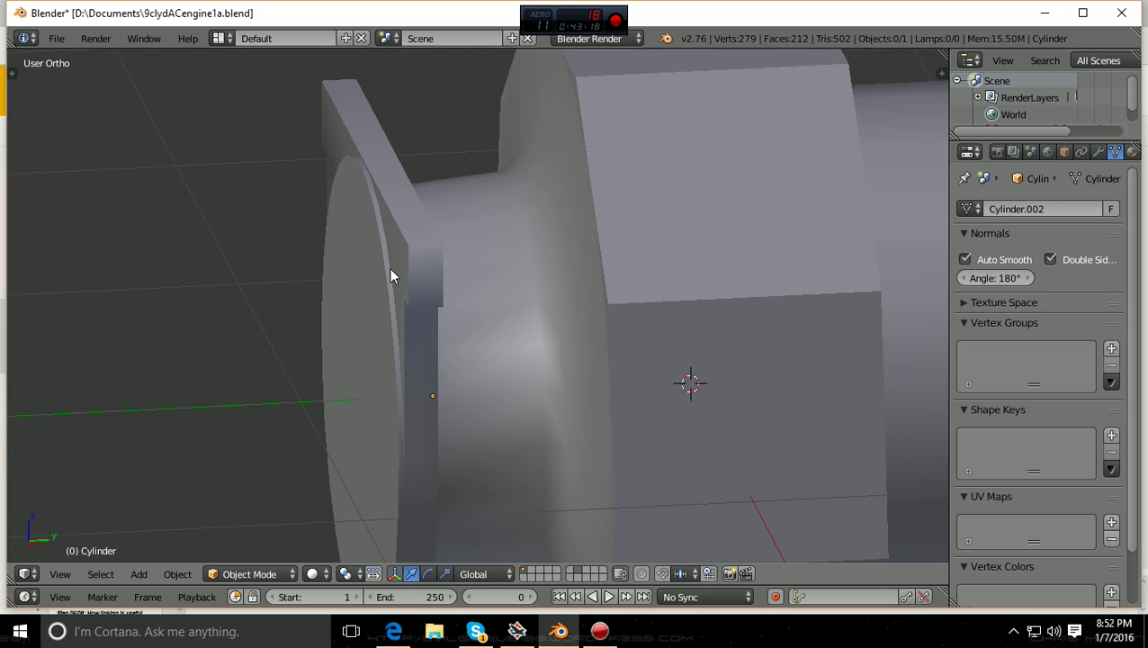
middle_drag(390, 268, 470, 304)
middle_drag(628, 283, 663, 275)
scroll(670, 276, up, 1)
scroll(666, 284, up, 1)
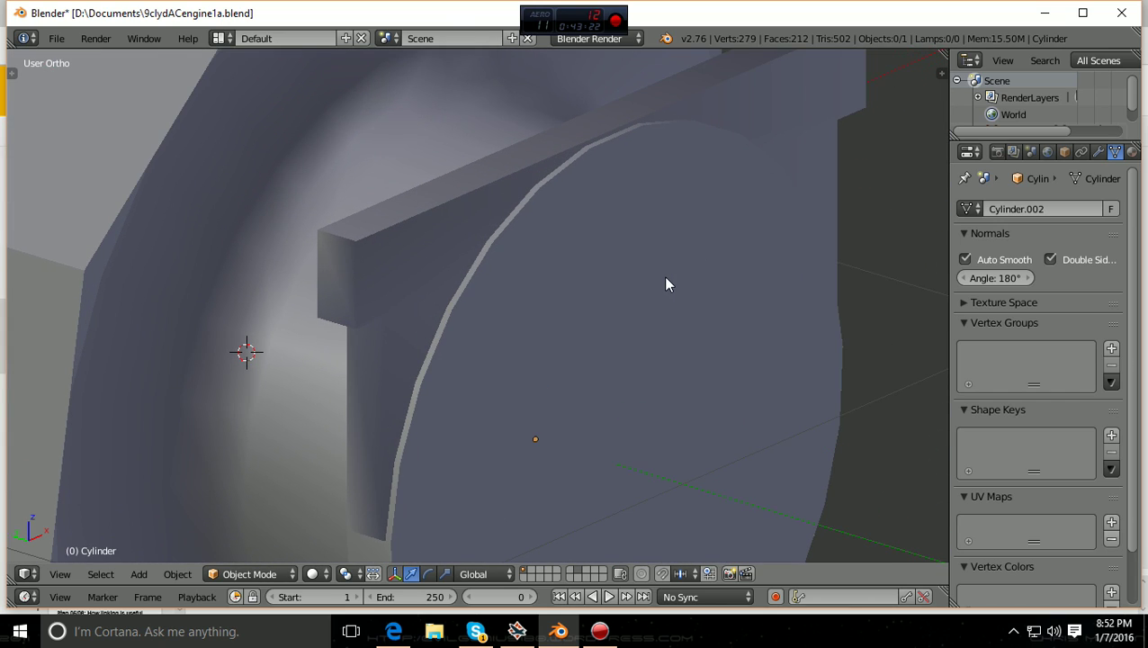
middle_drag(397, 520, 362, 332)
right_click(406, 175)
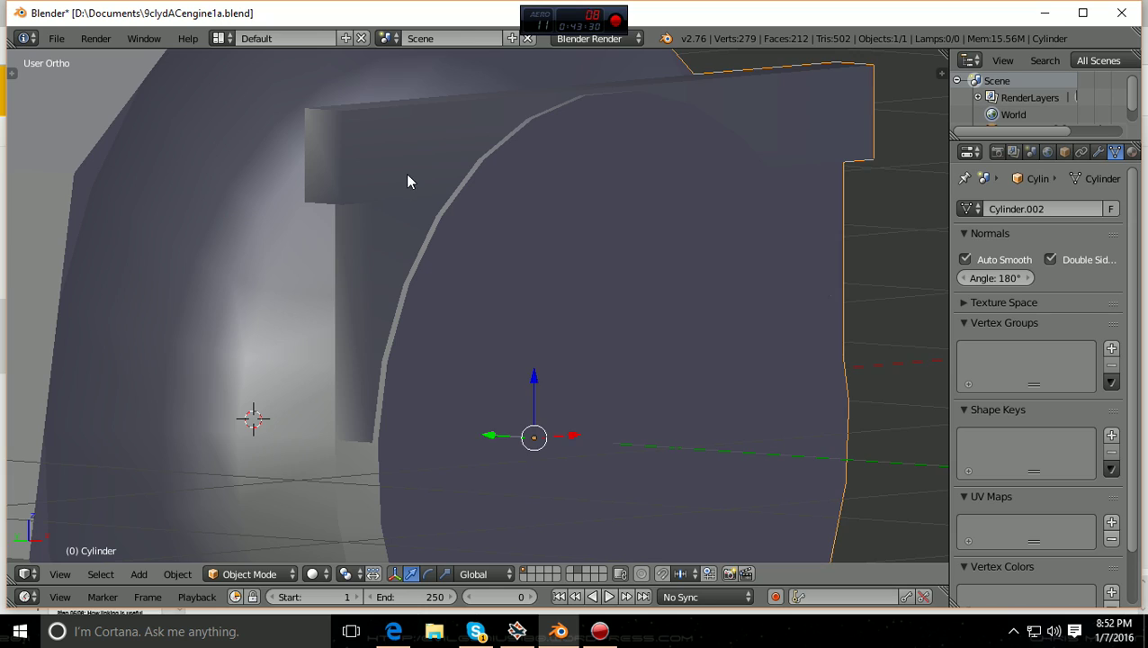
middle_drag(406, 172, 372, 441)
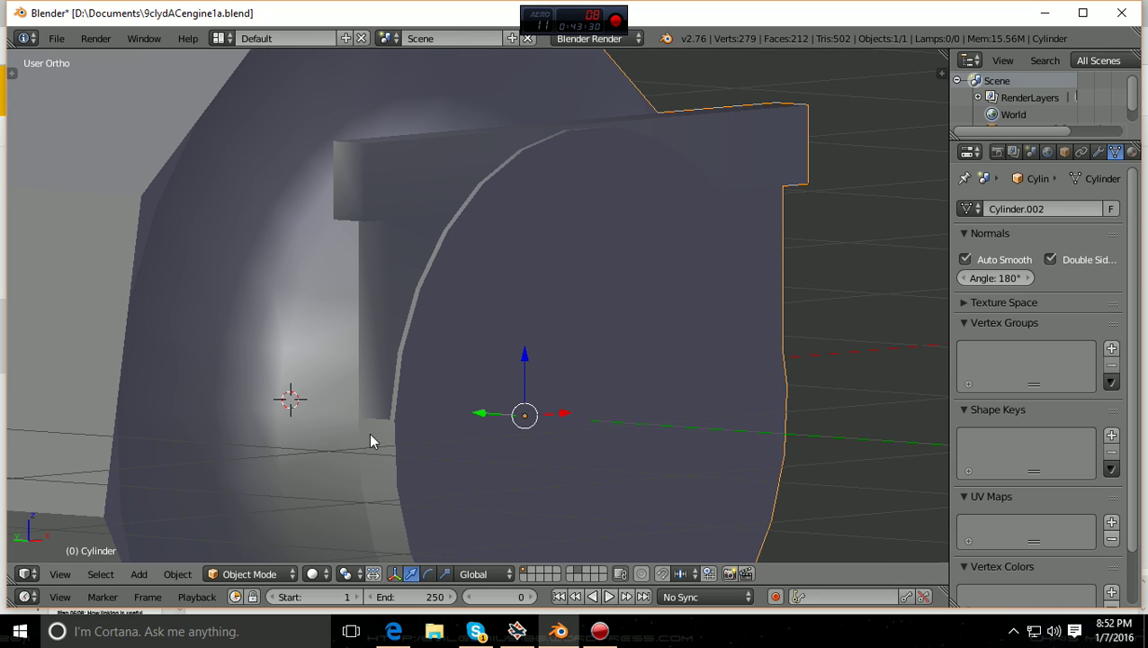
click(293, 574)
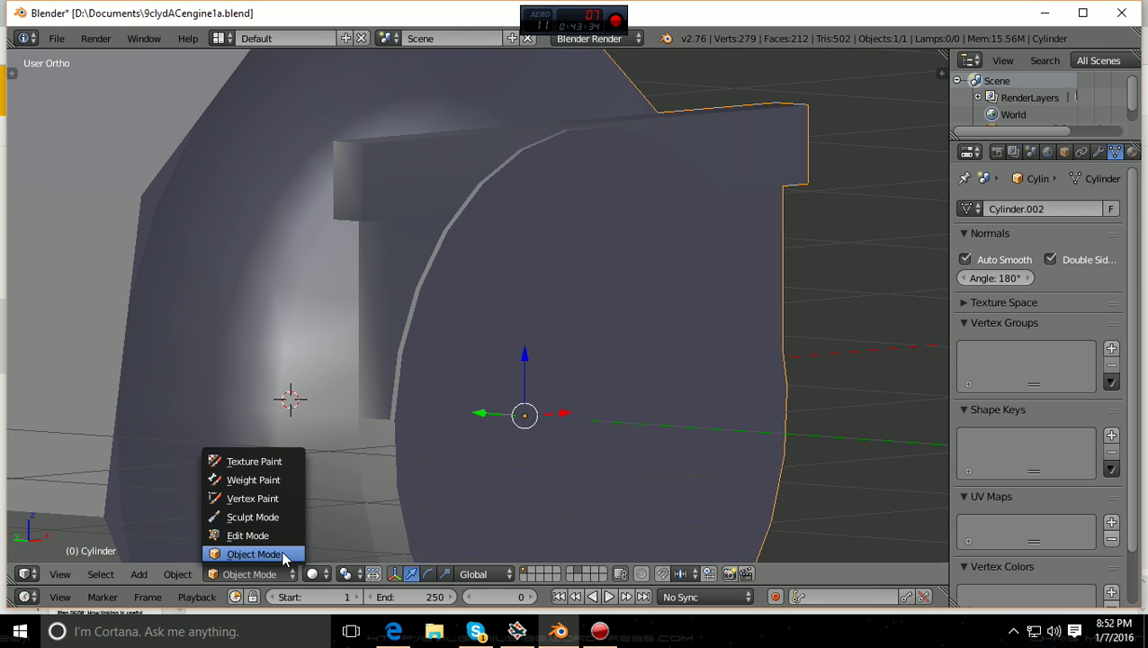
- In face select, apply Shade Flat to the new bracket face, then deselect all
click(278, 535)
click(526, 573)
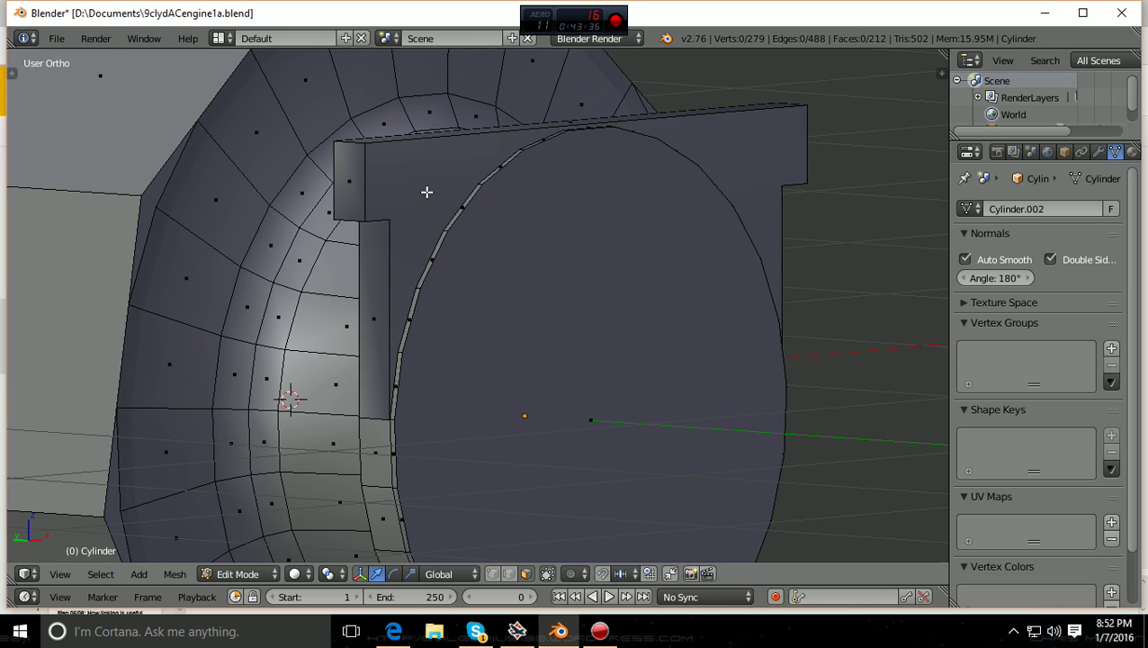
right_click(426, 192)
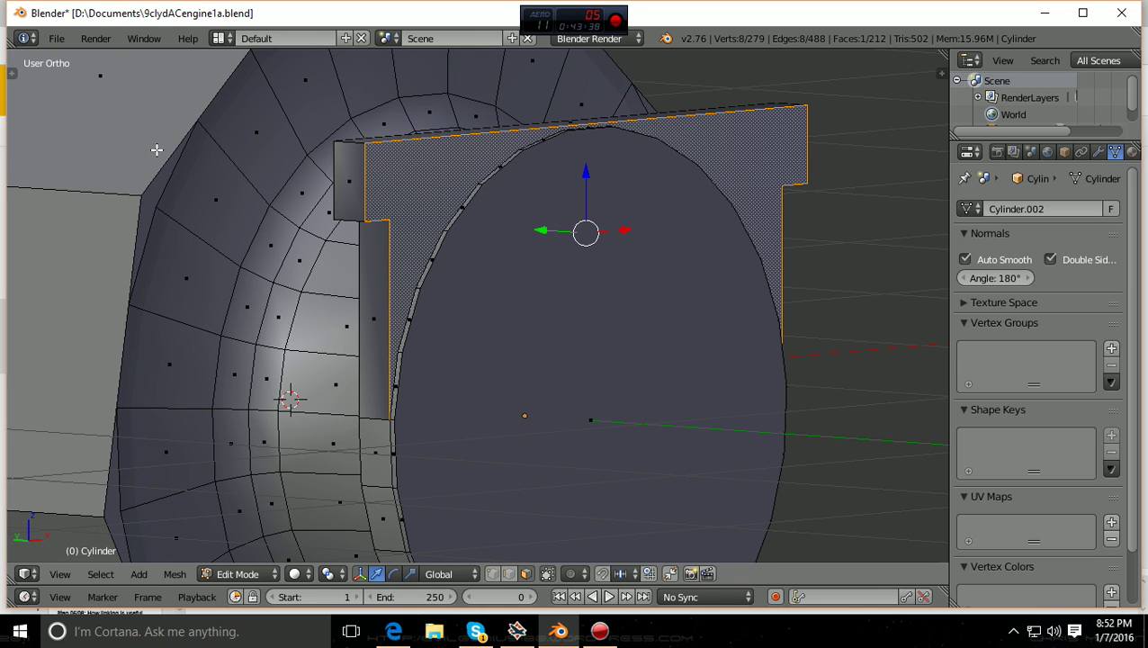
key(t)
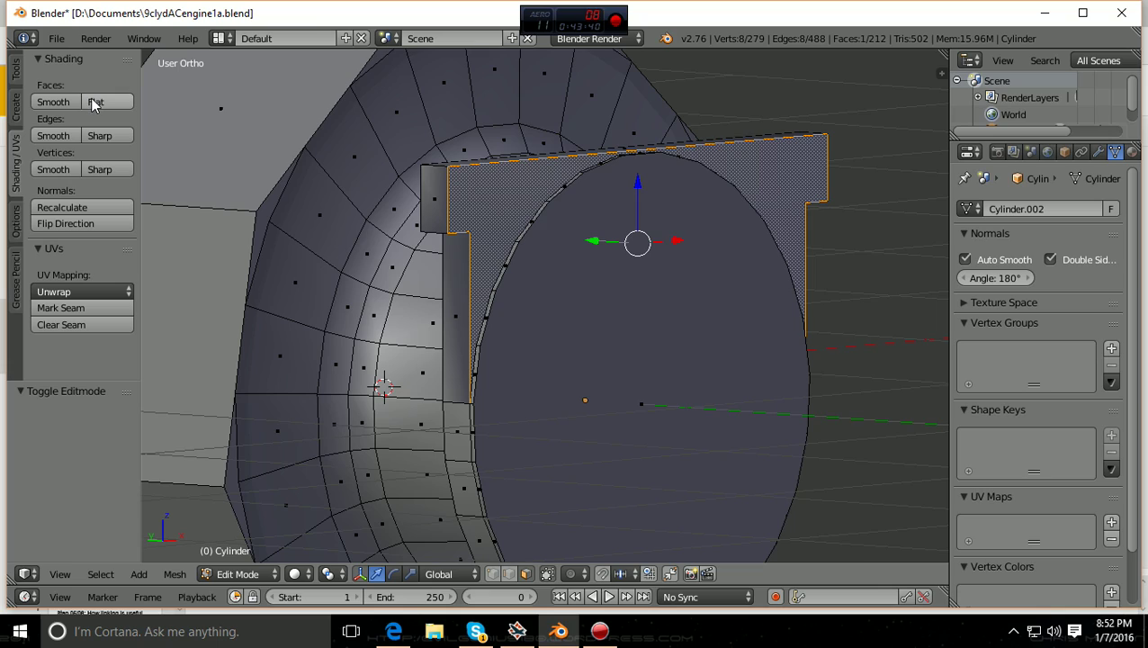
click(95, 102)
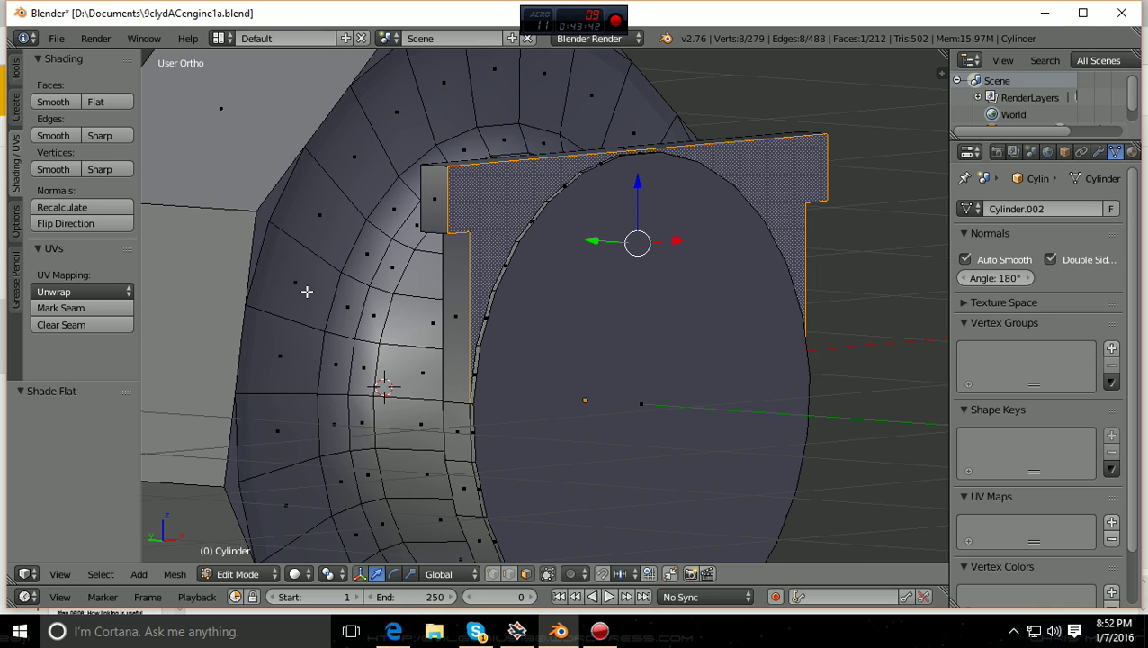
key(a)
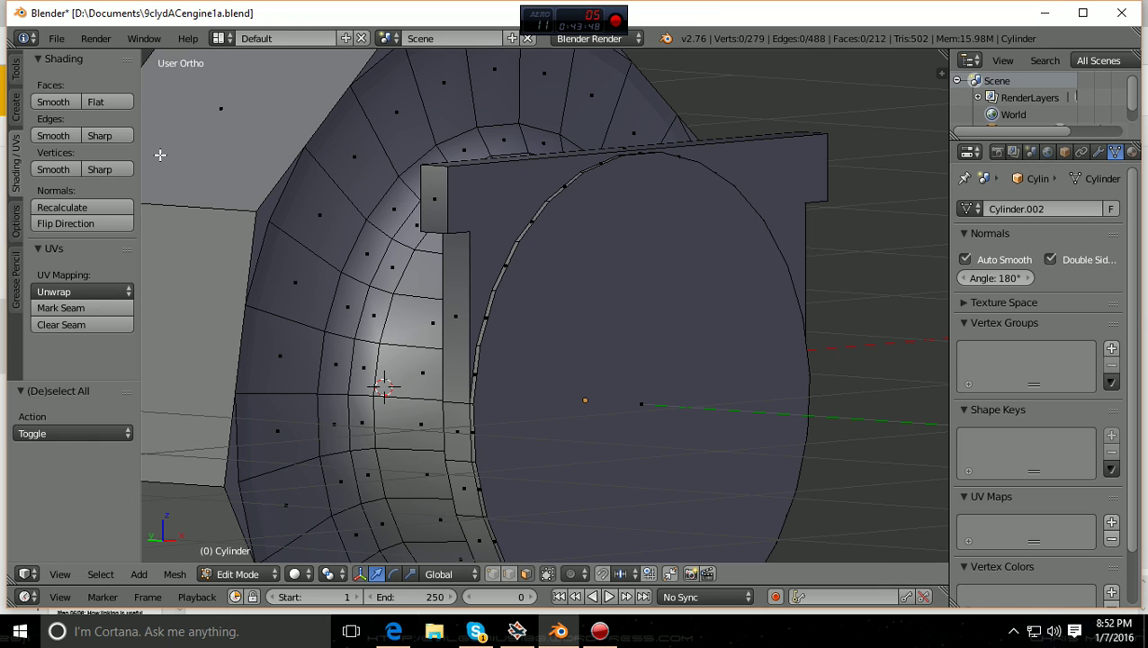
key(t)
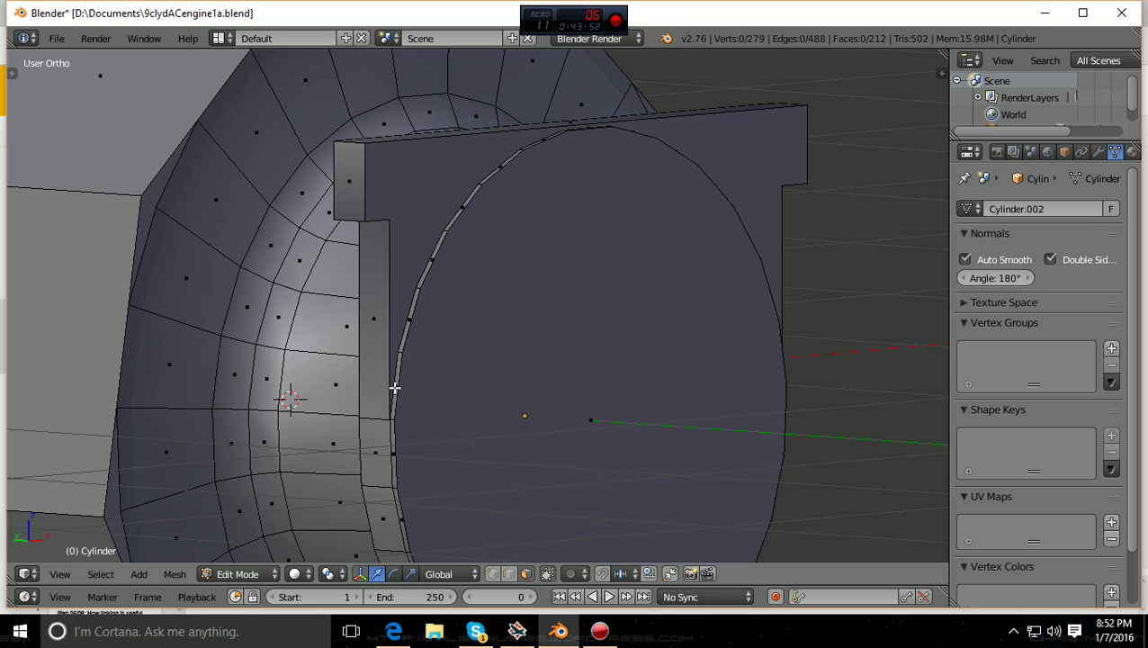
- Switch the engine core back to Object Mode, deselect it, and orbit and zoom around the bracket
click(243, 574)
click(261, 551)
middle_drag(452, 459, 401, 443)
scroll(568, 443, up, 2)
scroll(458, 386, down, 2)
key(a)
scroll(401, 443, up, 2)
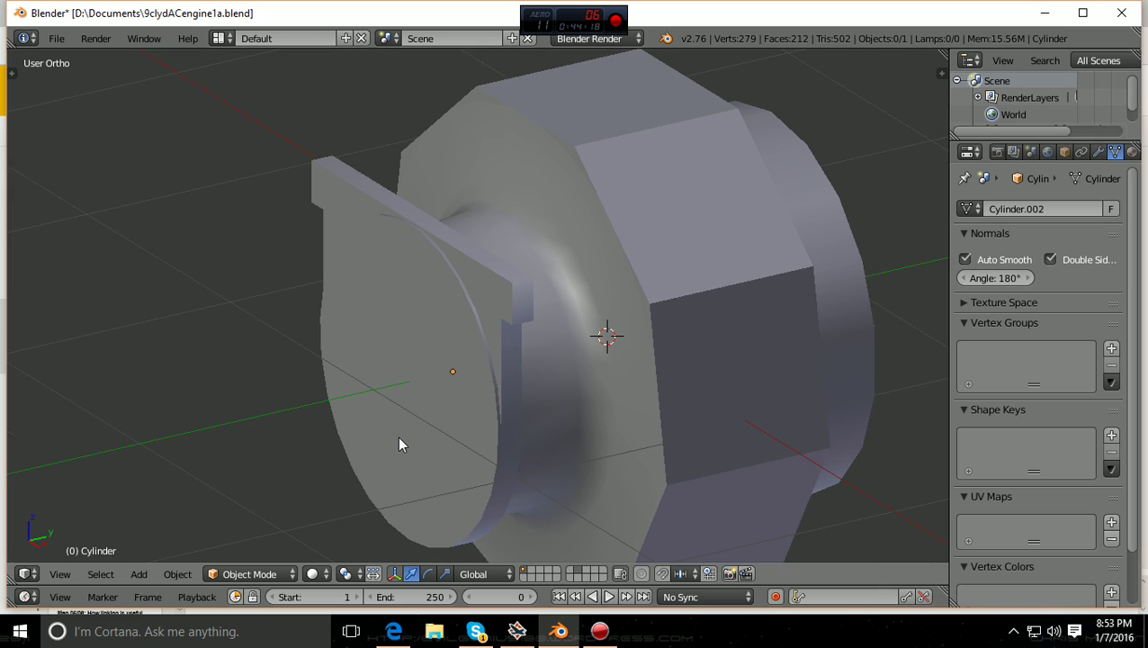
scroll(401, 444, down, 3)
scroll(398, 435, up, 2)
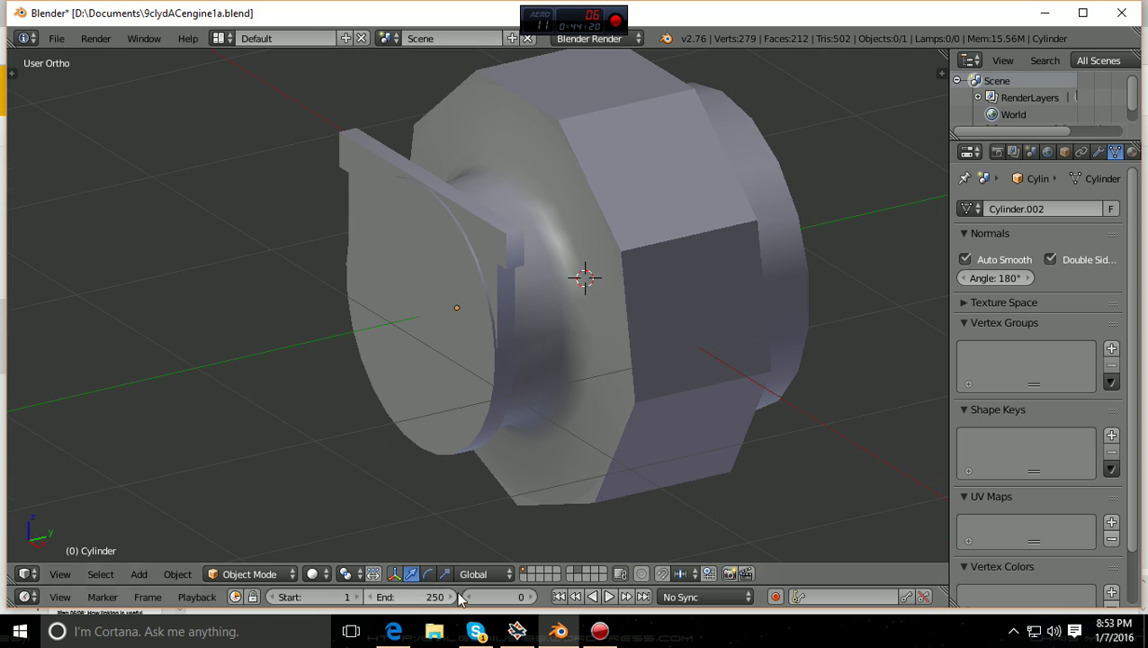
click(393, 630)
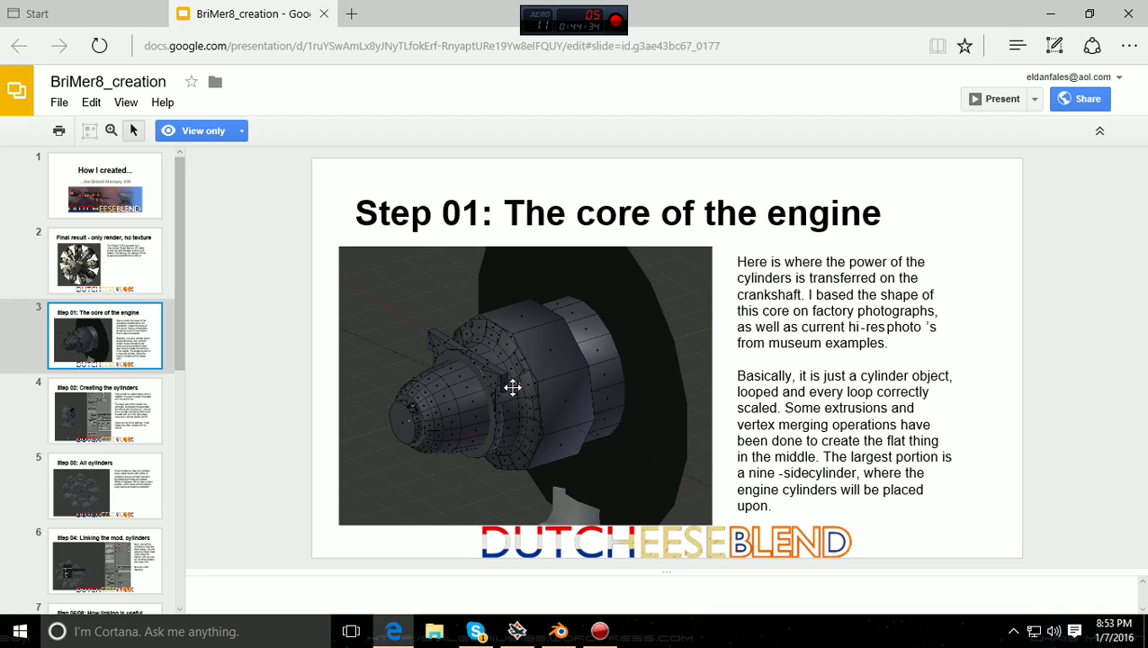
- View the Final result slide, return to Step 01: The core of the engine, then go back to Blender
click(78, 280)
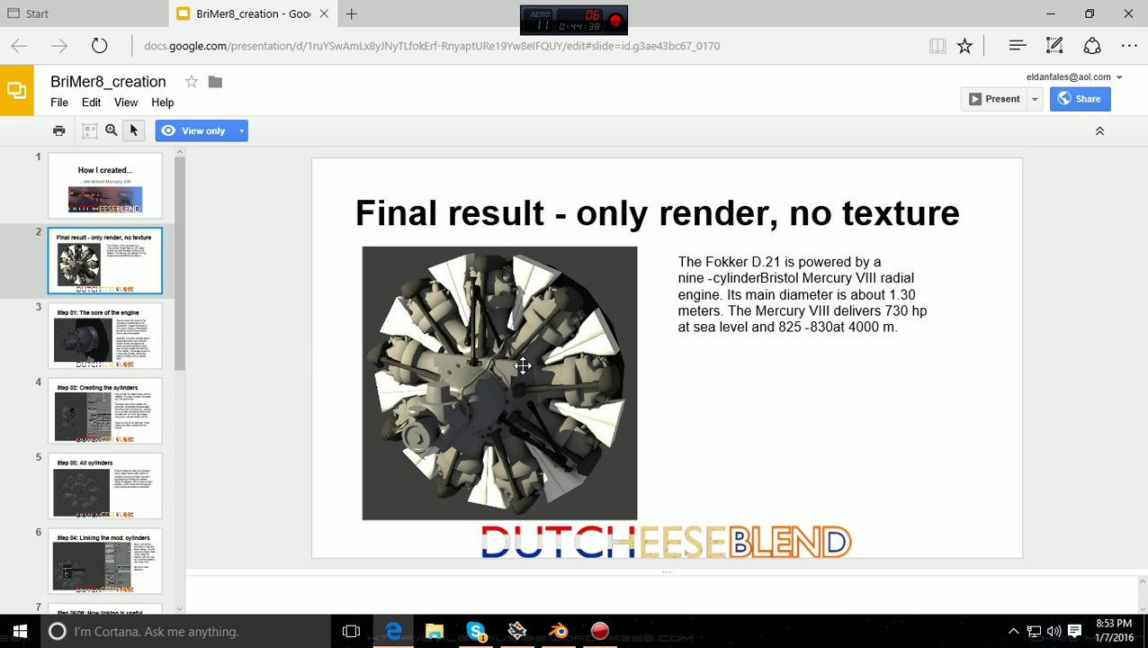
click(91, 353)
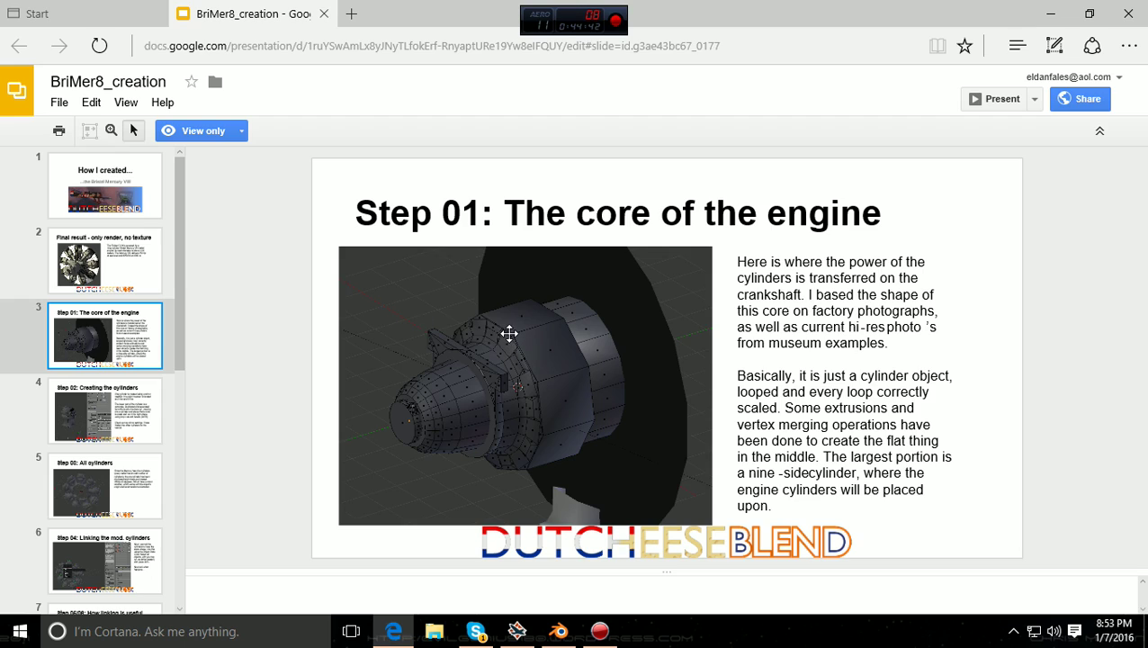
click(558, 630)
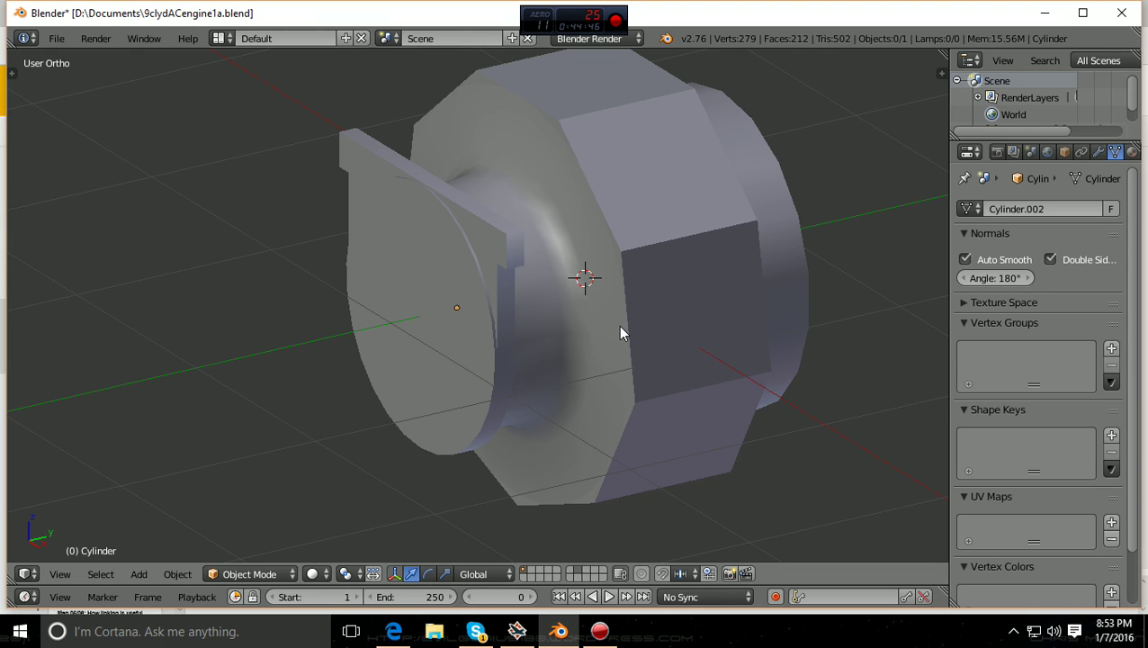
- Inspect the engine part from the front orthographic view and from tilted close-up angles
middle_drag(620, 333, 745, 275)
key(KP_1)
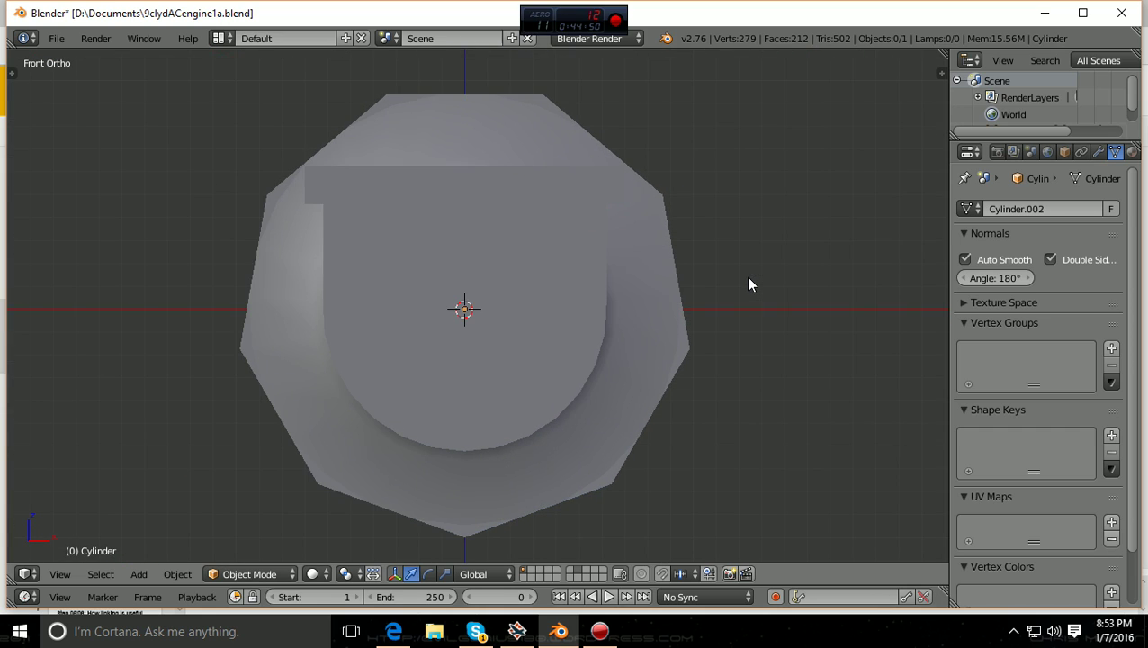
middle_drag(745, 275, 622, 257)
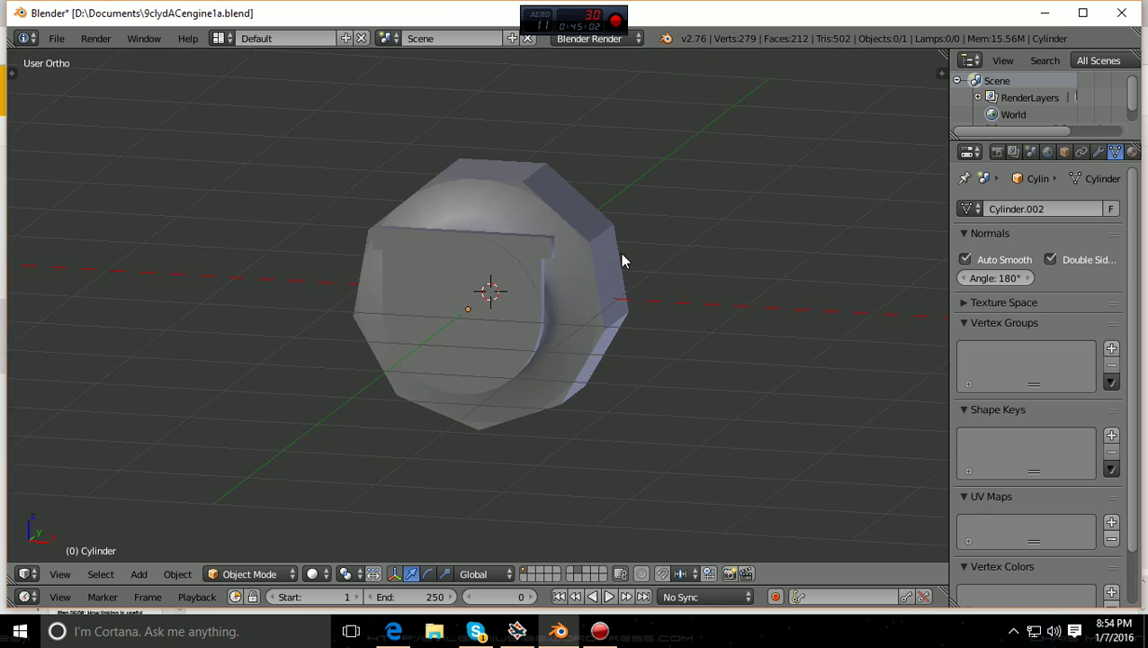
scroll(623, 259, up, 5)
middle_drag(689, 290, 641, 282)
scroll(628, 305, down, 4)
scroll(725, 299, up, 3)
scroll(725, 299, down, 3)
scroll(640, 282, up, 2)
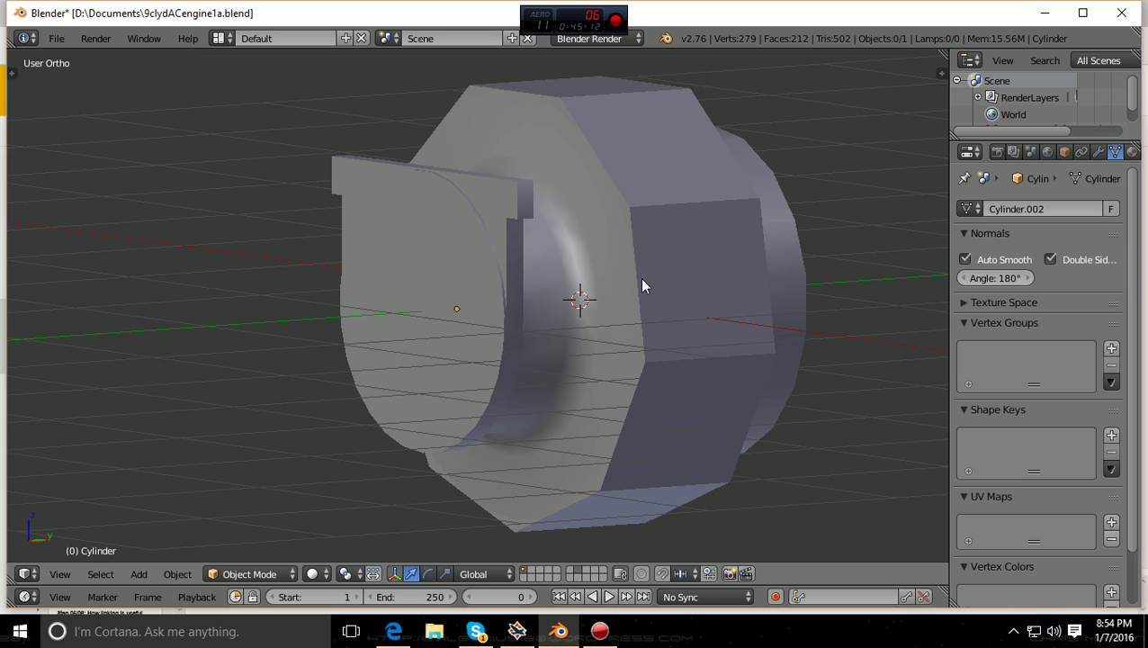
- Collapse the Properties area to enlarge the 3D view and orbit to a frontal view of the cylinder
drag(949, 281, 1141, 293)
scroll(1037, 272, down, 3)
middle_drag(1037, 271, 905, 330)
scroll(905, 330, up, 1)
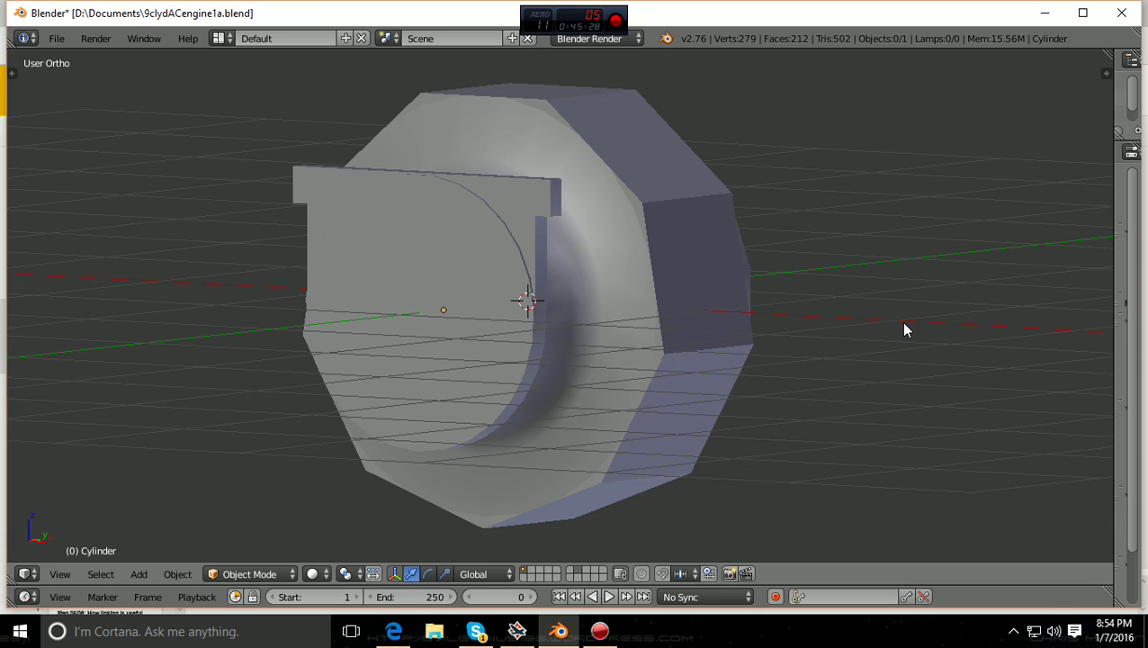
scroll(905, 330, down, 1)
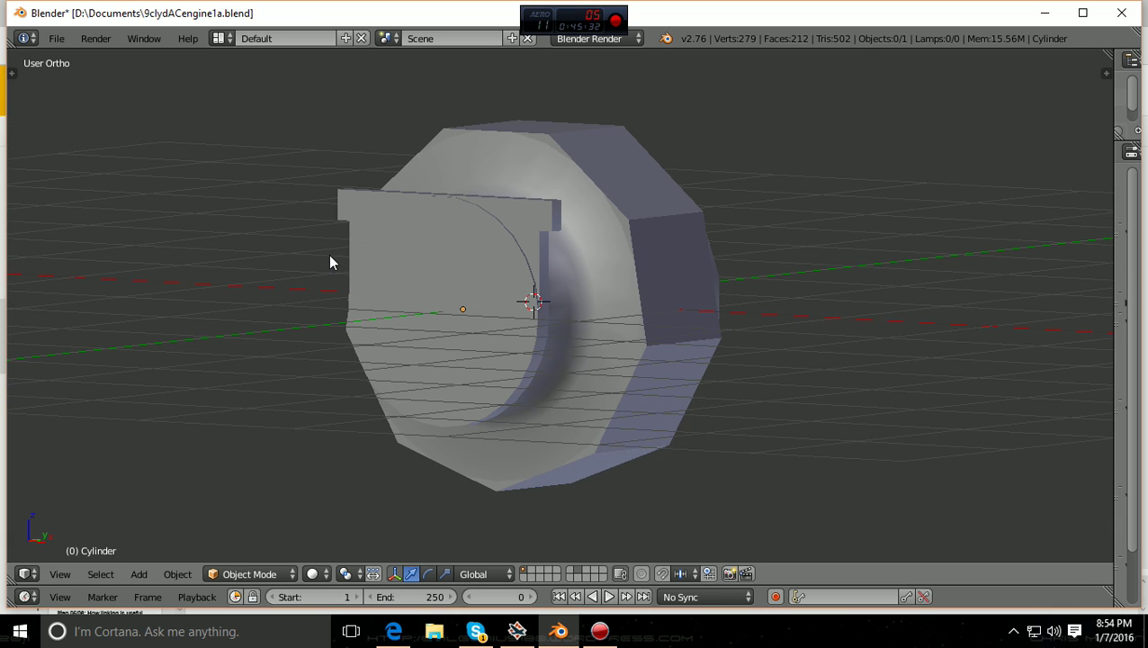
click(56, 38)
- Save the engine file as 9clydACengine1a.blend
click(100, 177)
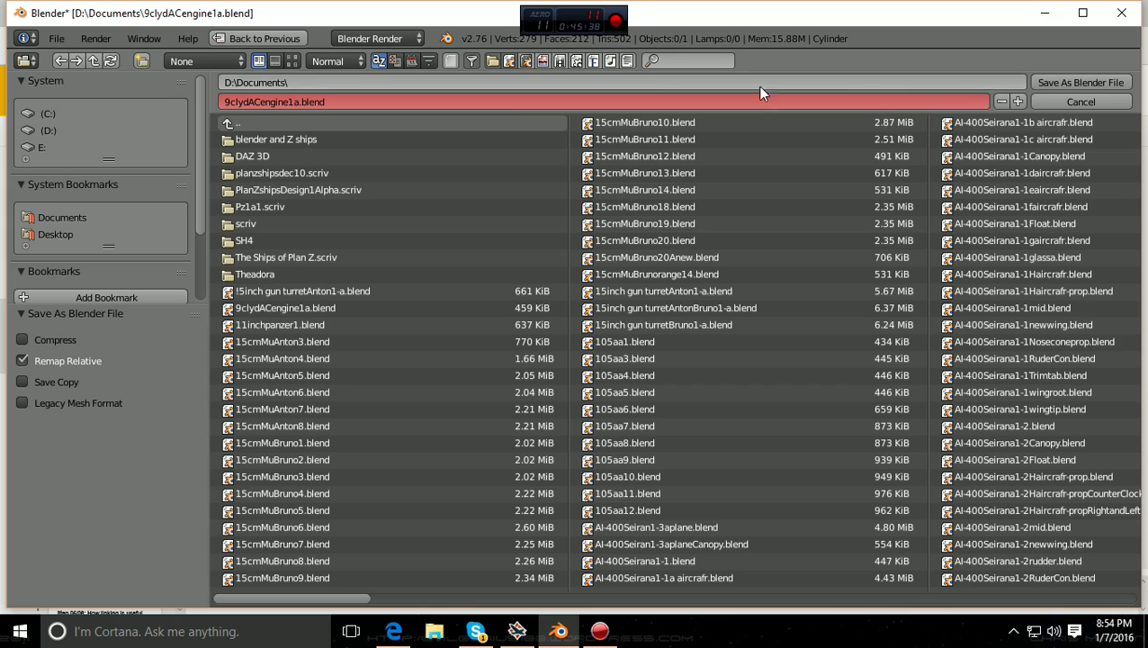
click(1065, 83)
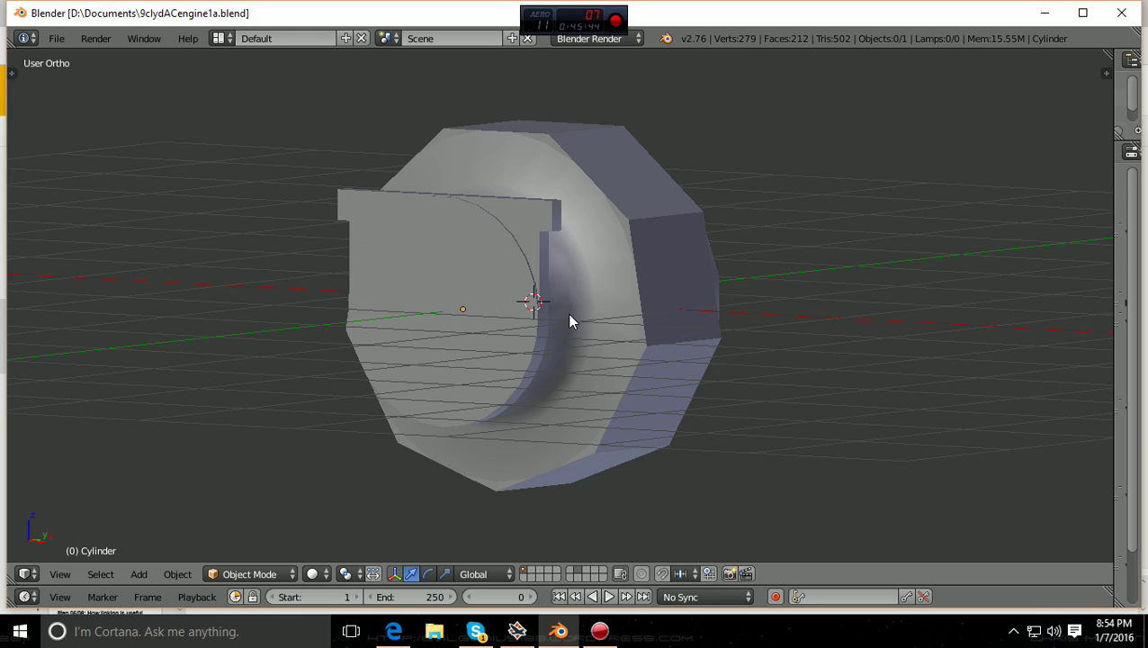
click(54, 39)
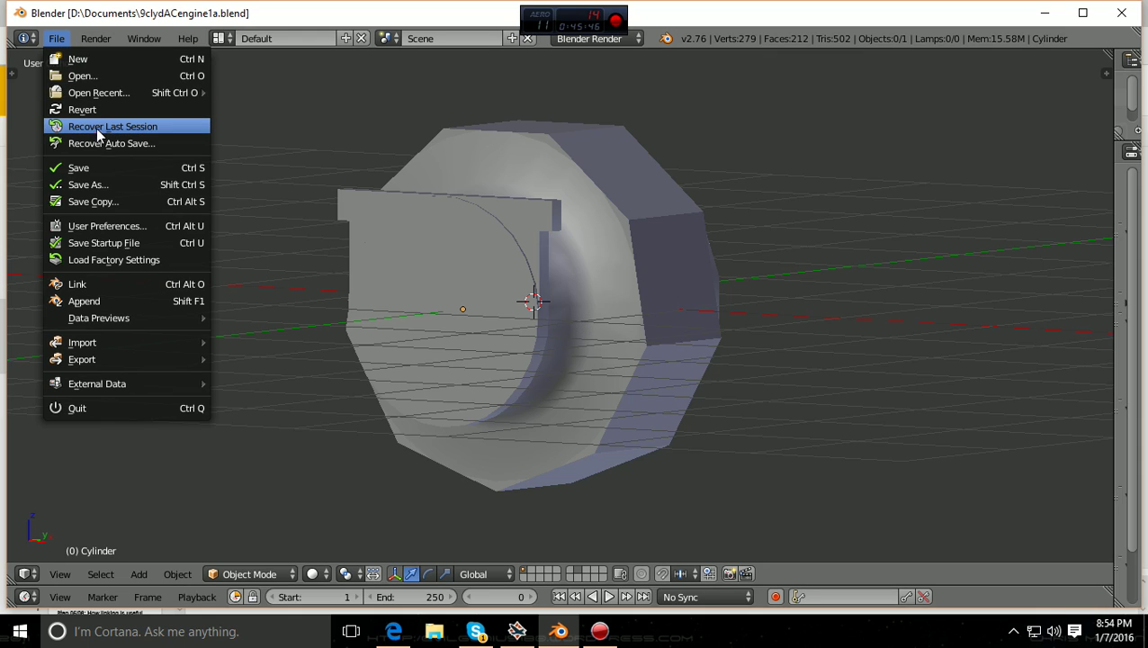
- Open E14Y-GLEN15b.blend from the file browser and orbit to a nose-on view of the seaplane
mouse_move(126, 94)
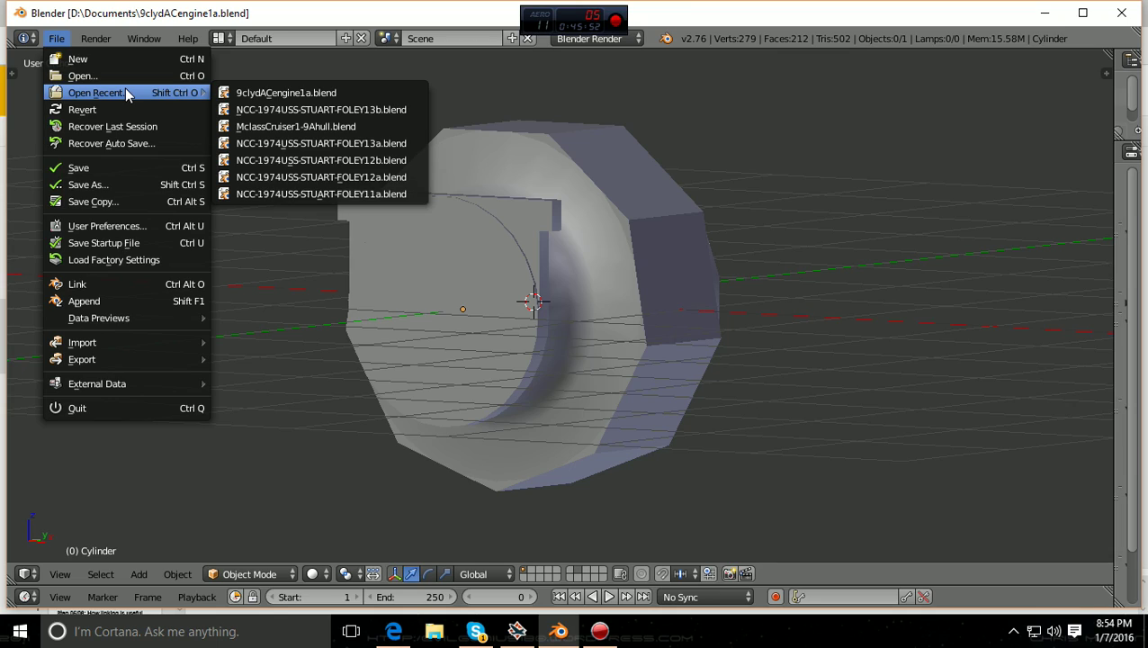
click(112, 76)
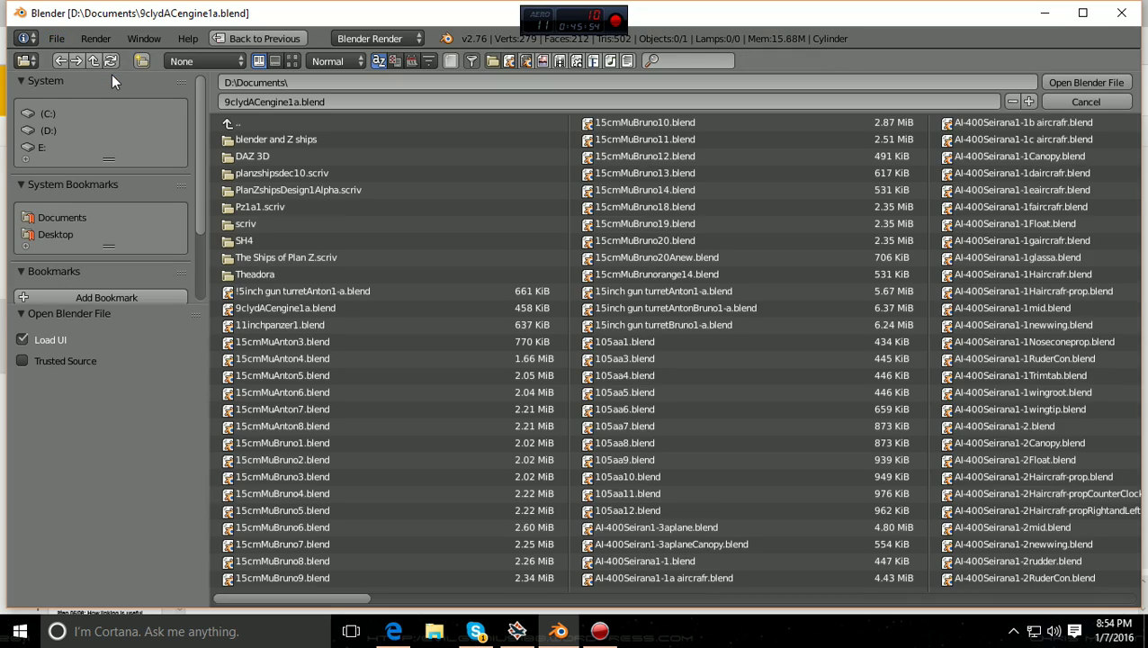
drag(364, 600, 704, 603)
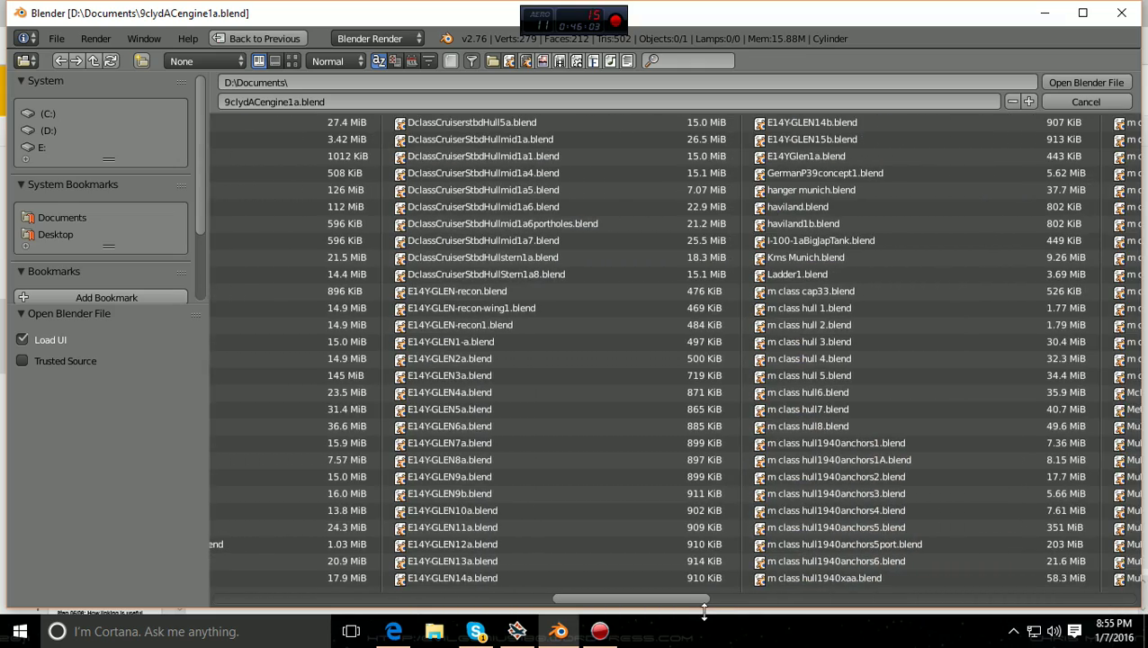
click(860, 142)
double_click(860, 144)
middle_drag(860, 150, 922, 192)
scroll(922, 192, down, 3)
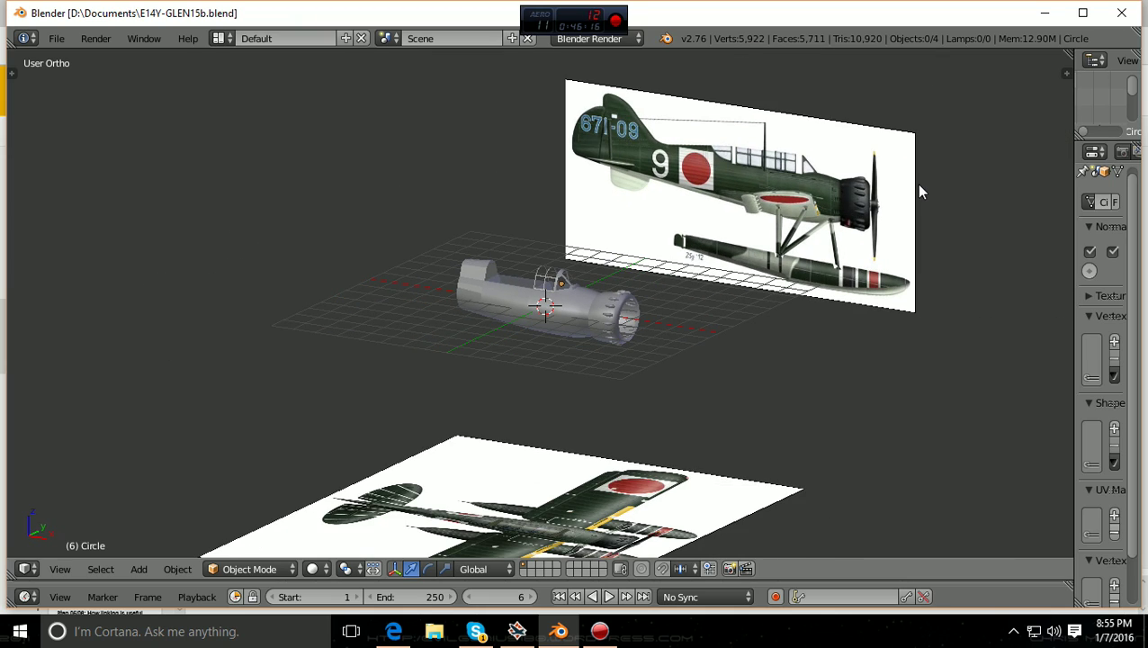
key(KP_1)
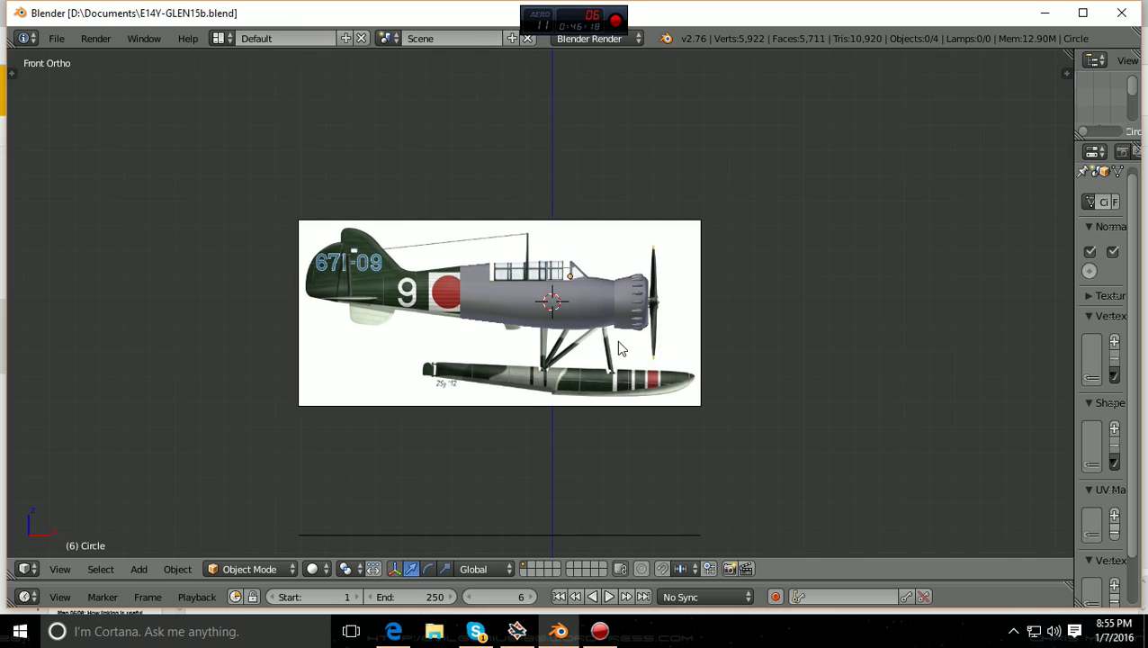
scroll(619, 349, down, 2)
key(KP_7)
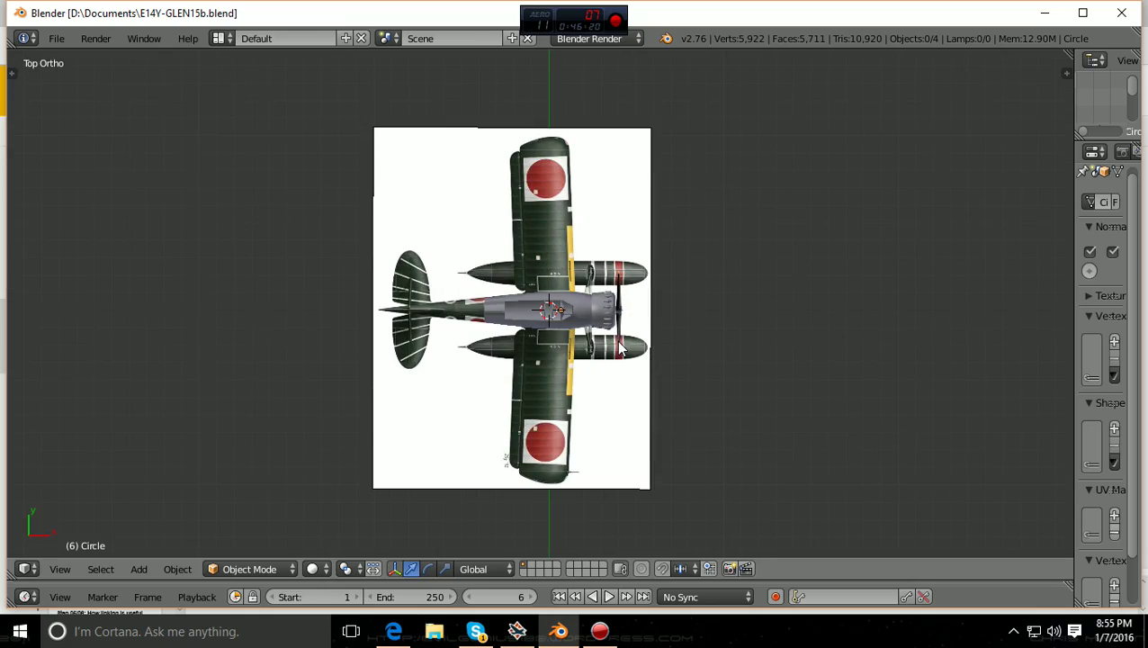
scroll(619, 349, up, 5)
middle_drag(687, 406, 779, 320)
scroll(775, 312, up, 3)
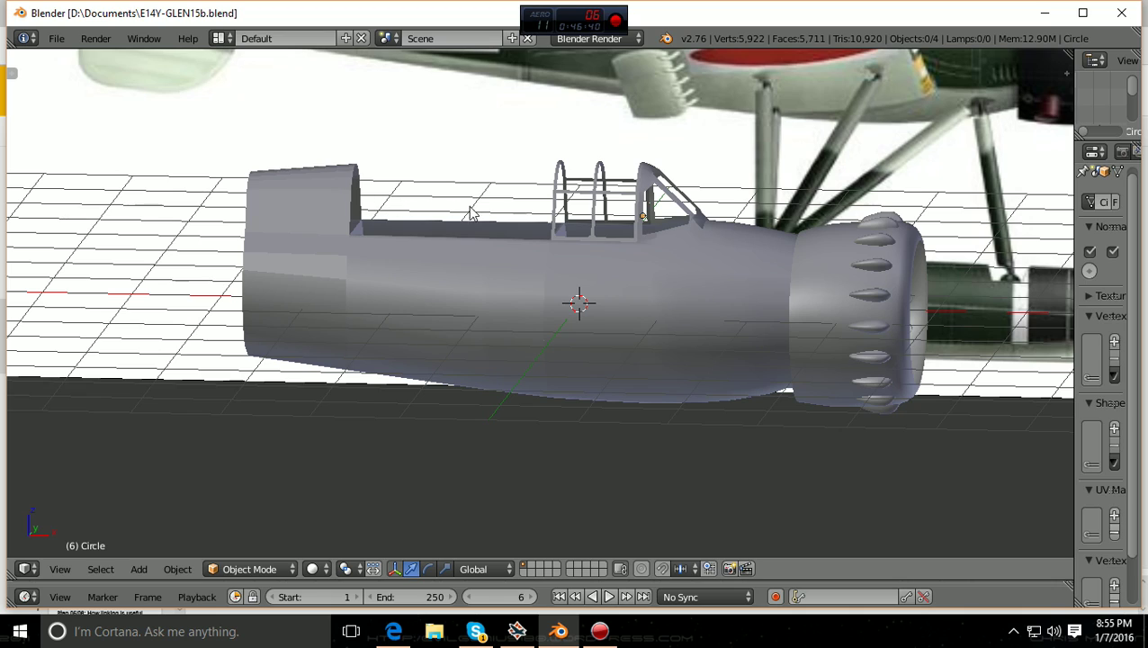
key(KP_4)
key(KP_5)
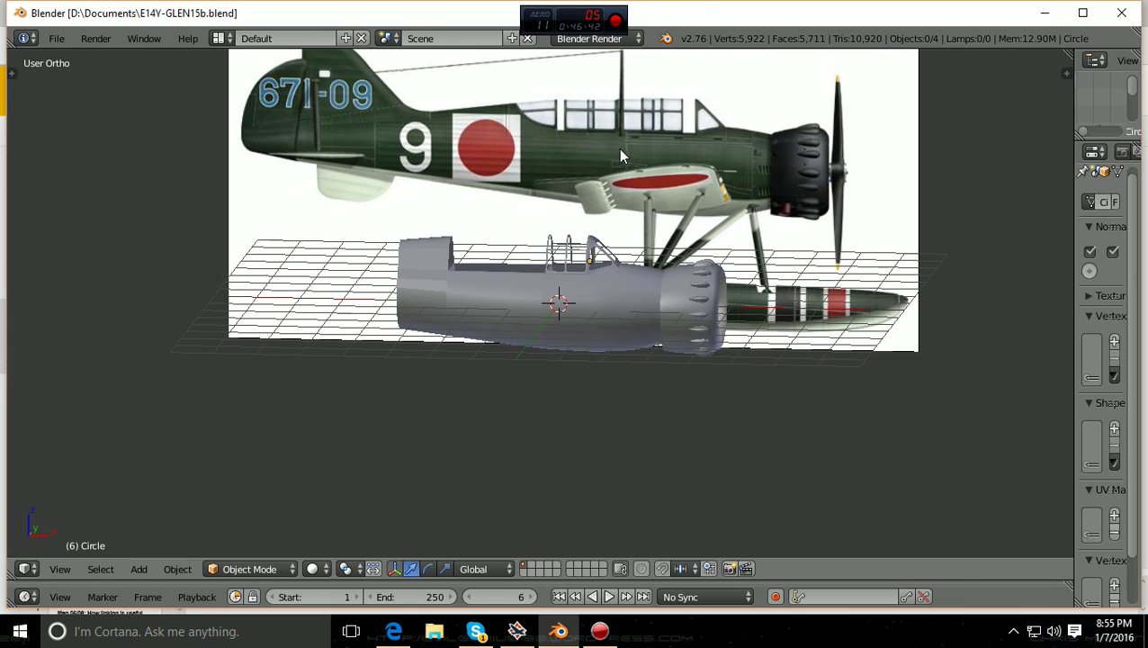
scroll(623, 186, up, 2)
scroll(616, 194, down, 2)
scroll(612, 205, up, 2)
scroll(612, 205, down, 1)
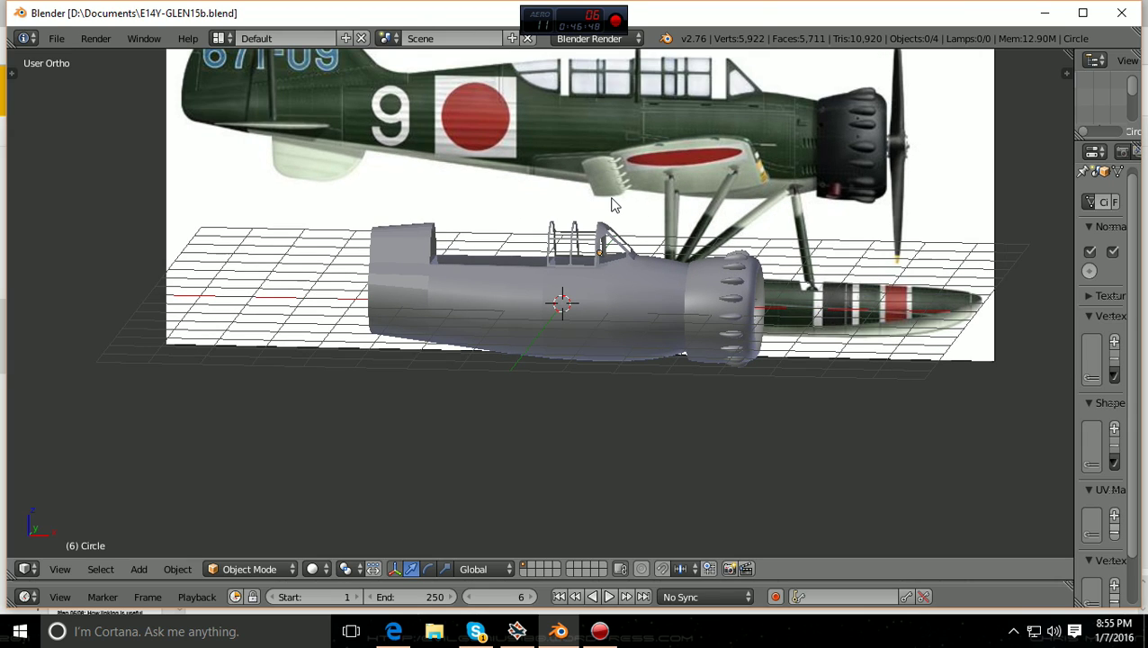
scroll(612, 205, down, 1)
scroll(611, 205, up, 1)
scroll(611, 205, up, 1)
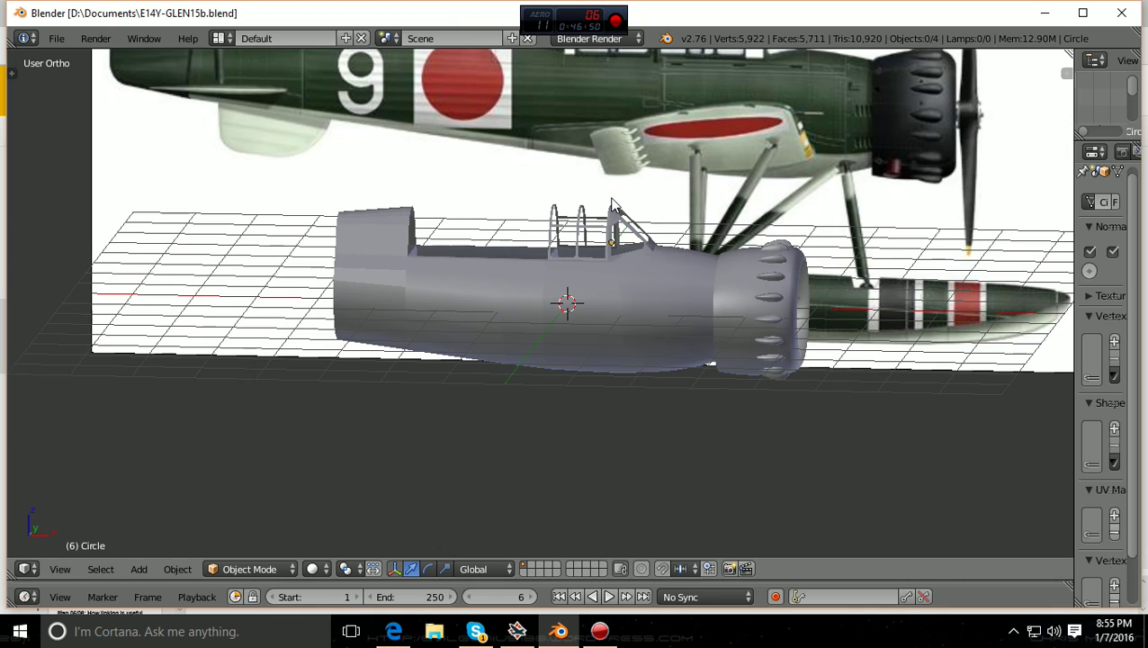
scroll(572, 252, up, 2)
scroll(571, 252, up, 1)
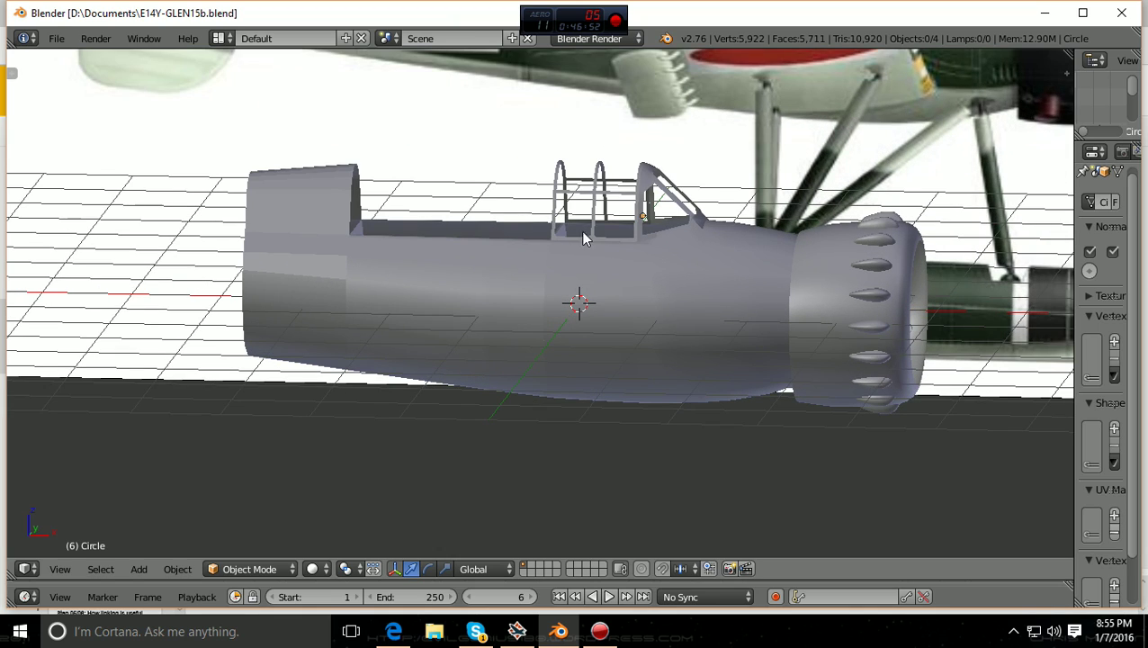
scroll(541, 191, down, 1)
scroll(540, 191, down, 2)
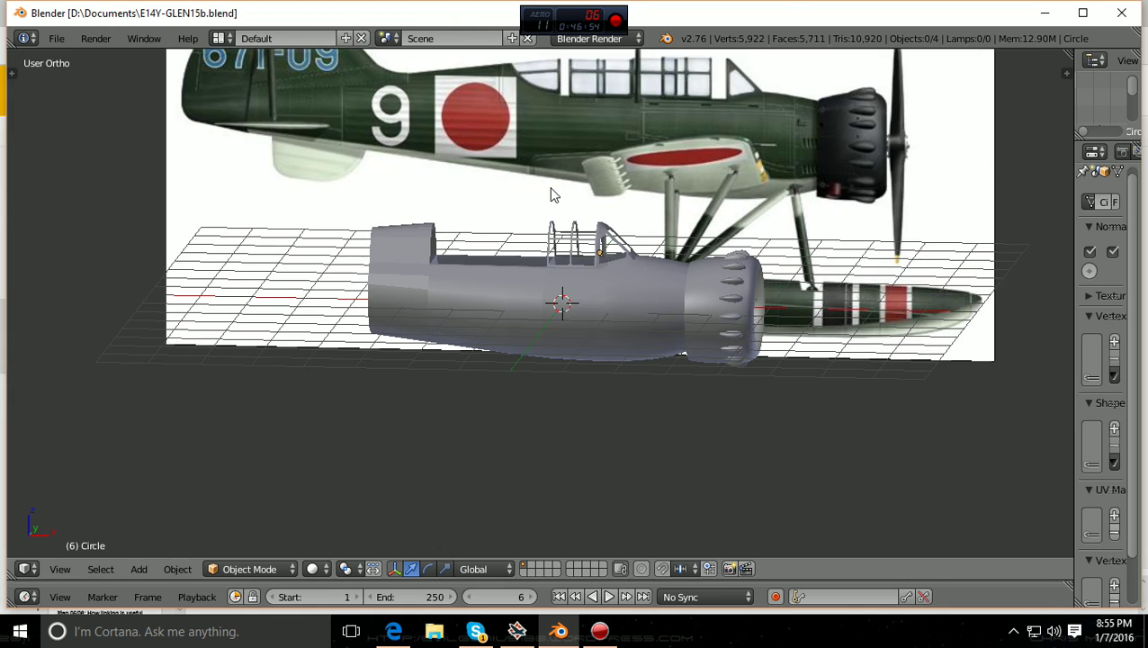
key(KP_1)
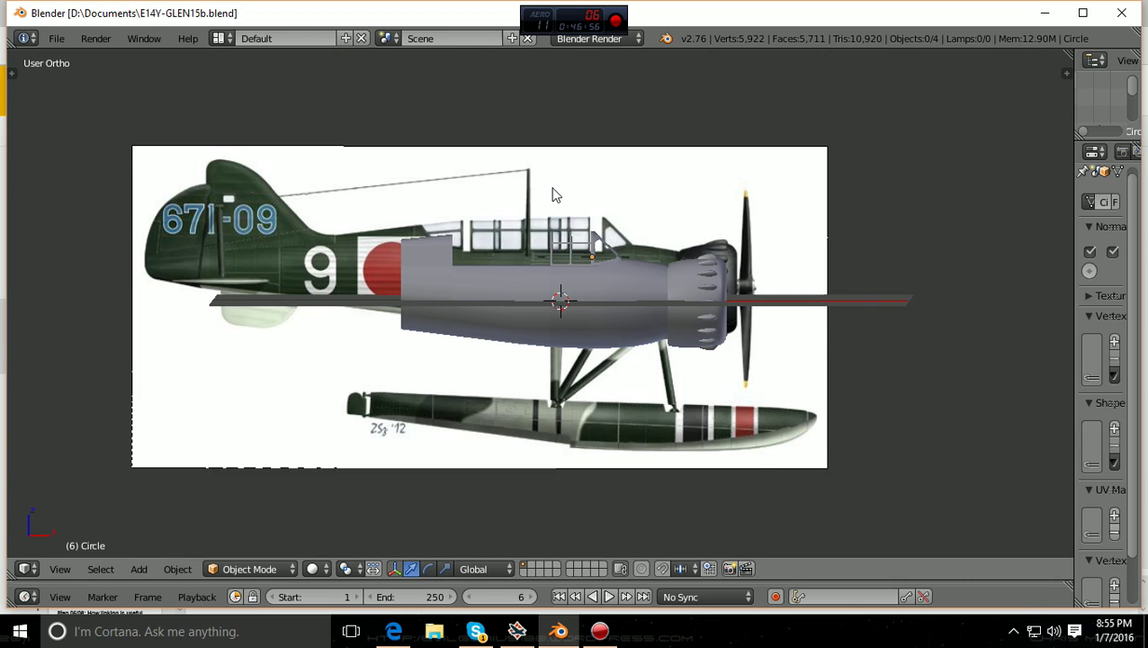
scroll(553, 196, up, 2)
scroll(553, 195, up, 2)
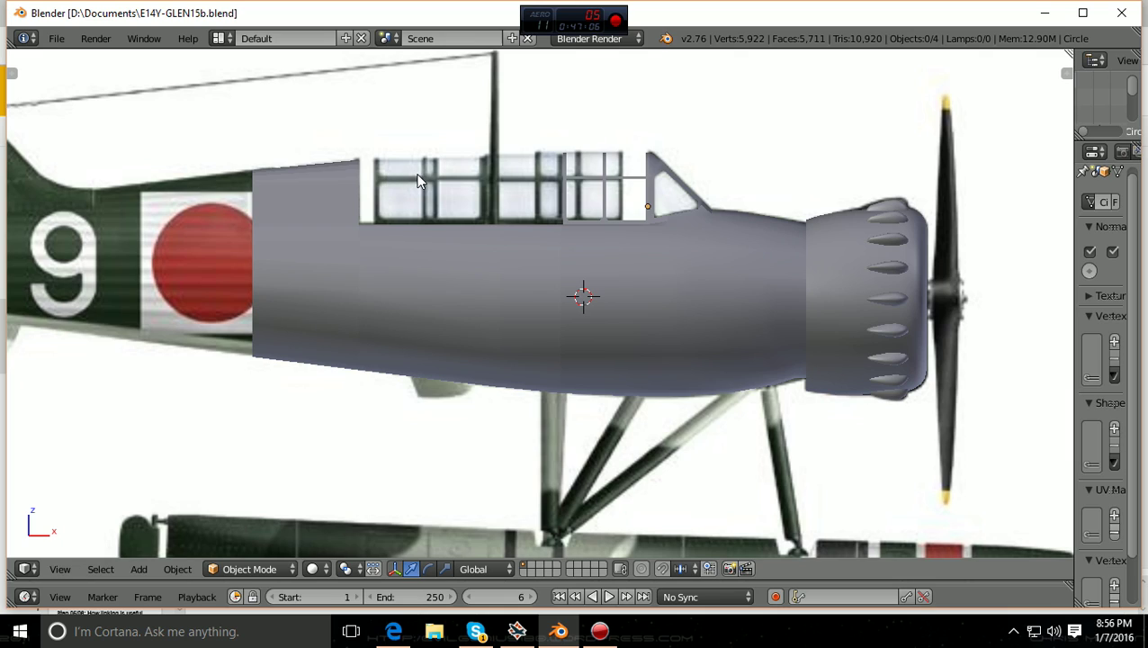
scroll(416, 177, down, 2)
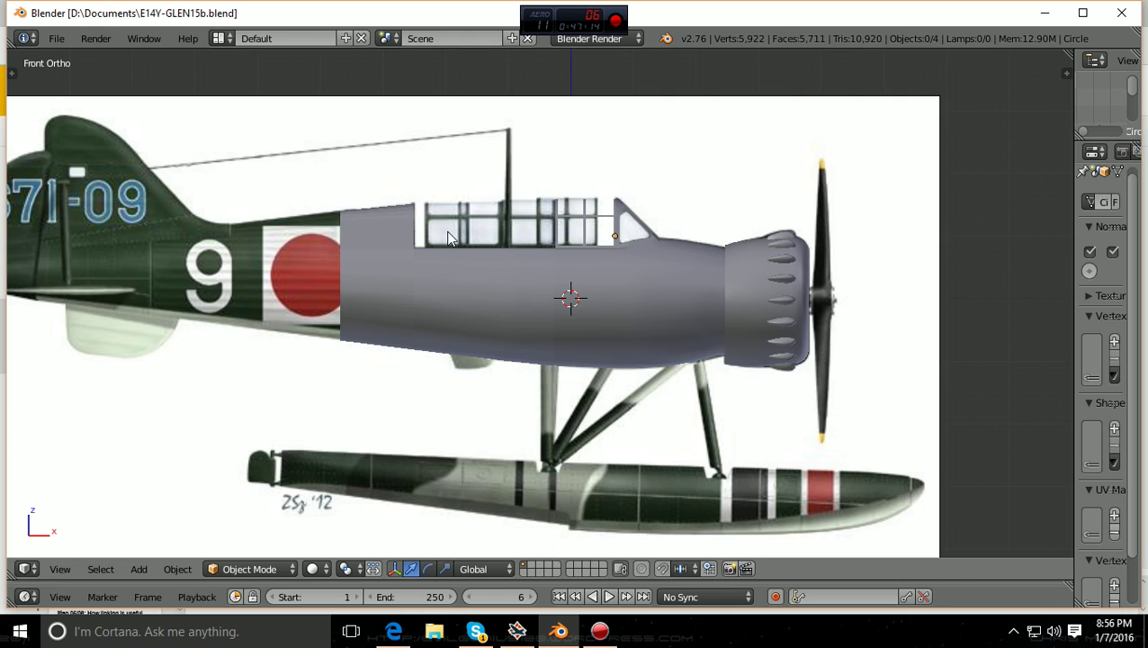
scroll(449, 238, down, 1)
scroll(450, 238, up, 1)
scroll(435, 232, up, 1)
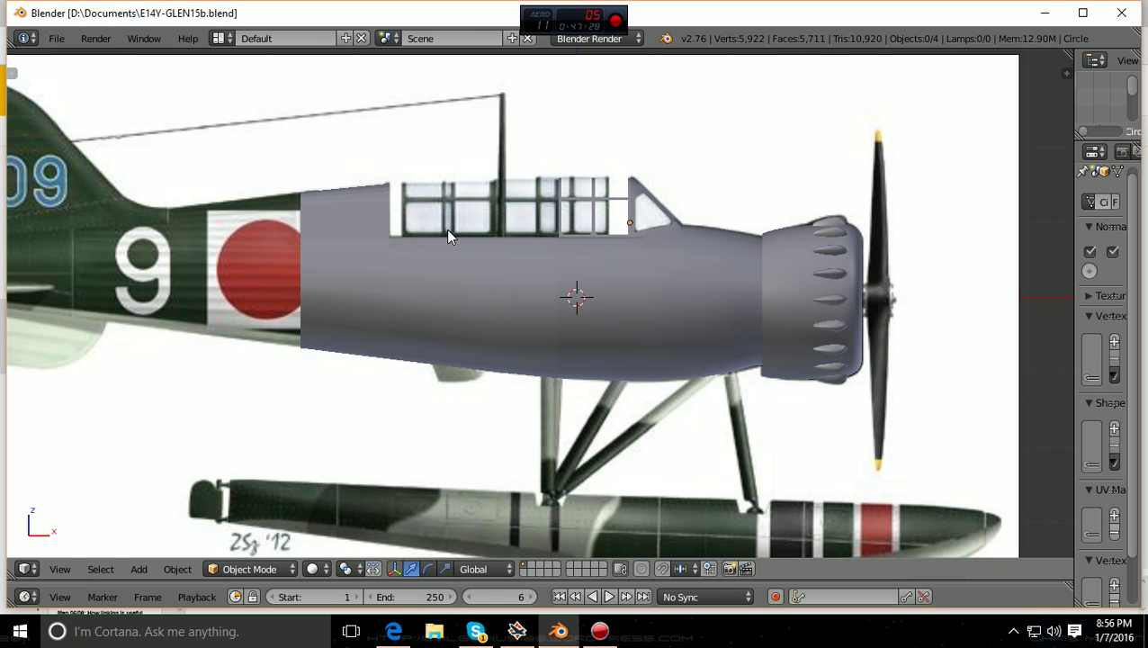
scroll(409, 219, down, 1)
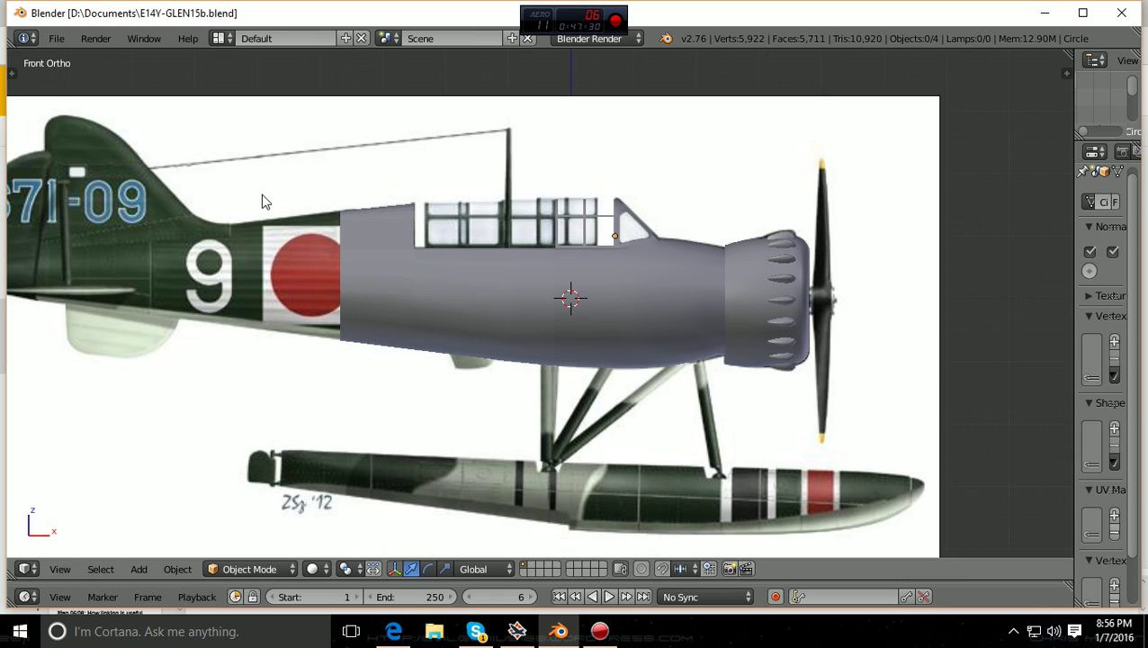
scroll(388, 195, down, 1)
scroll(426, 218, up, 2)
scroll(427, 219, down, 2)
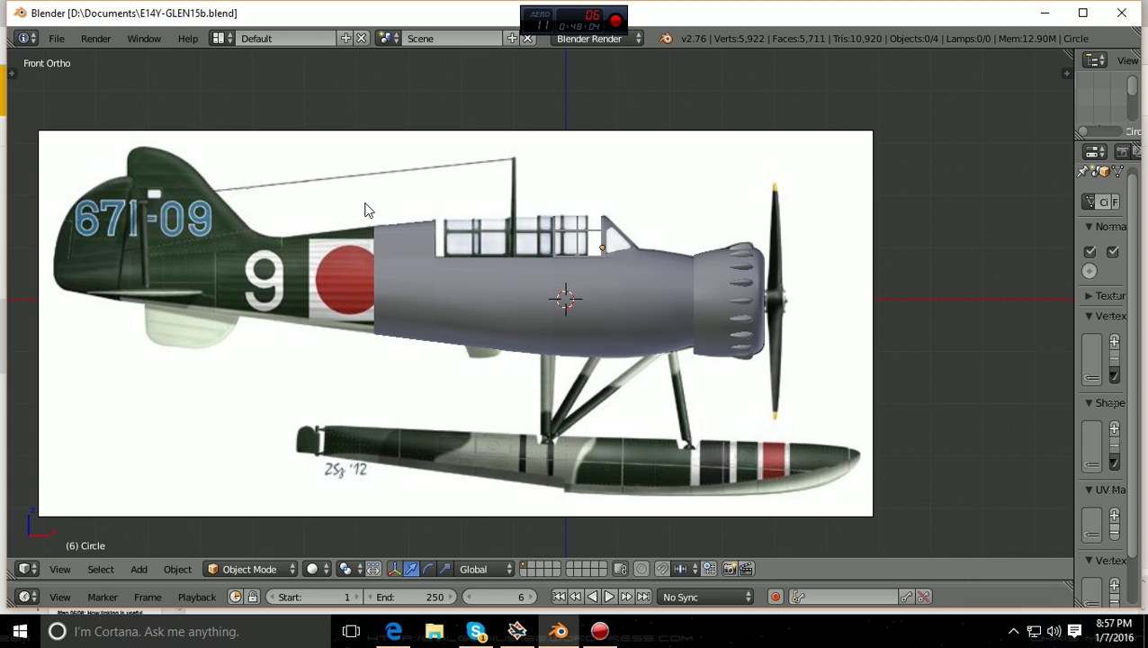
scroll(454, 292, down, 4)
scroll(498, 315, up, 4)
middle_drag(561, 318, 493, 302)
scroll(489, 246, up, 2)
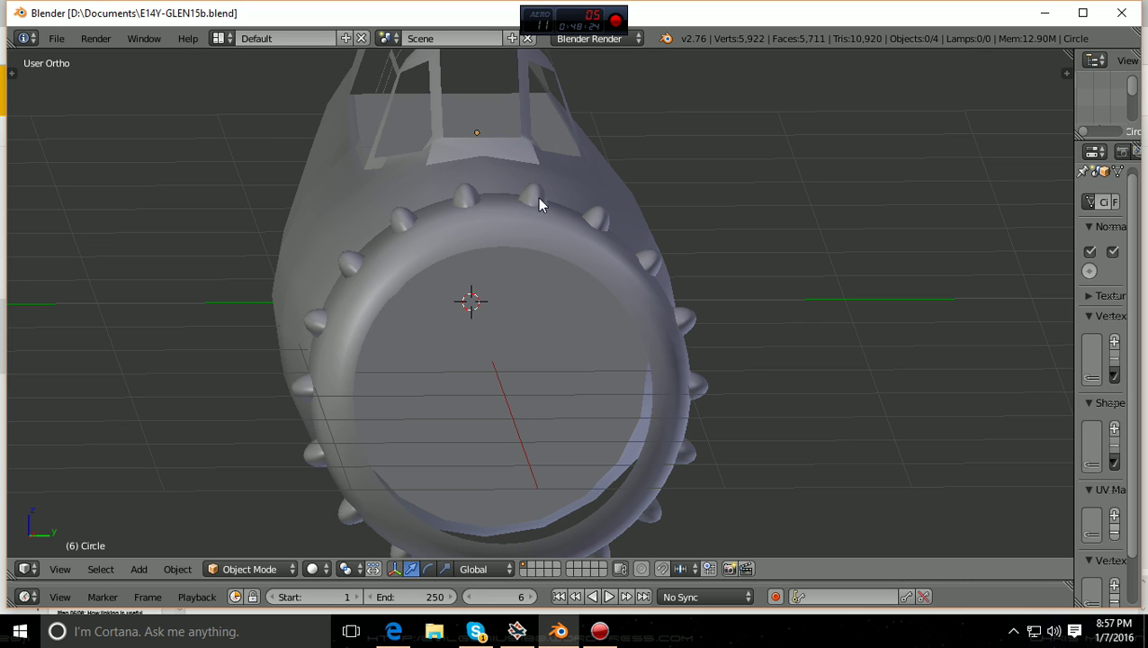
middle_drag(480, 447, 645, 354)
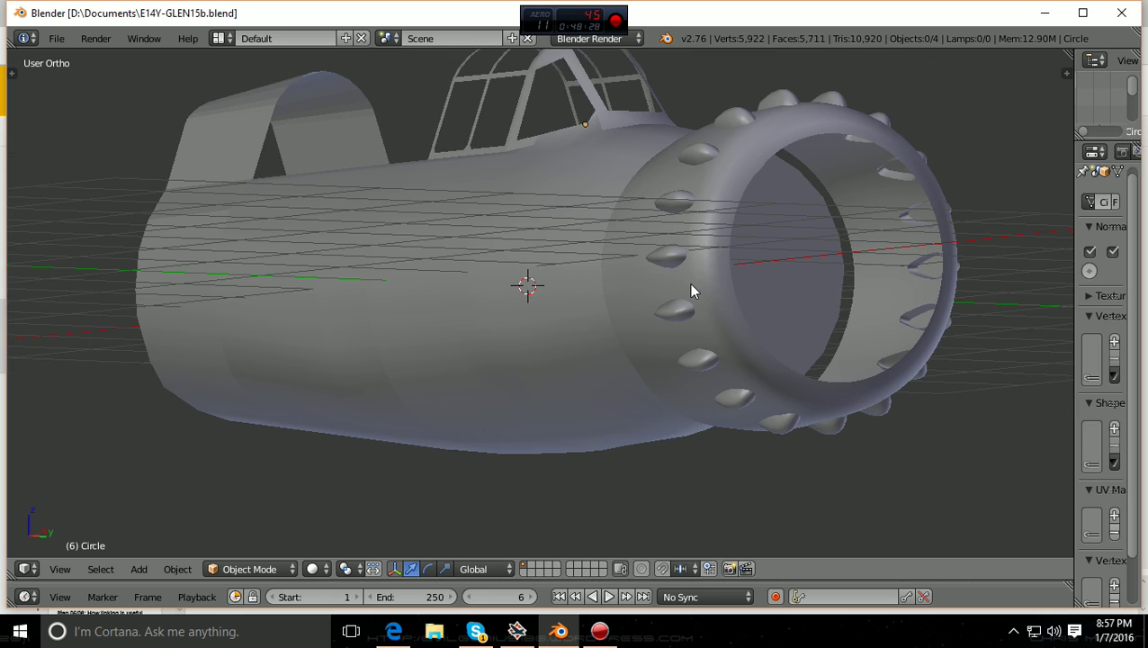
middle_drag(691, 291, 623, 325)
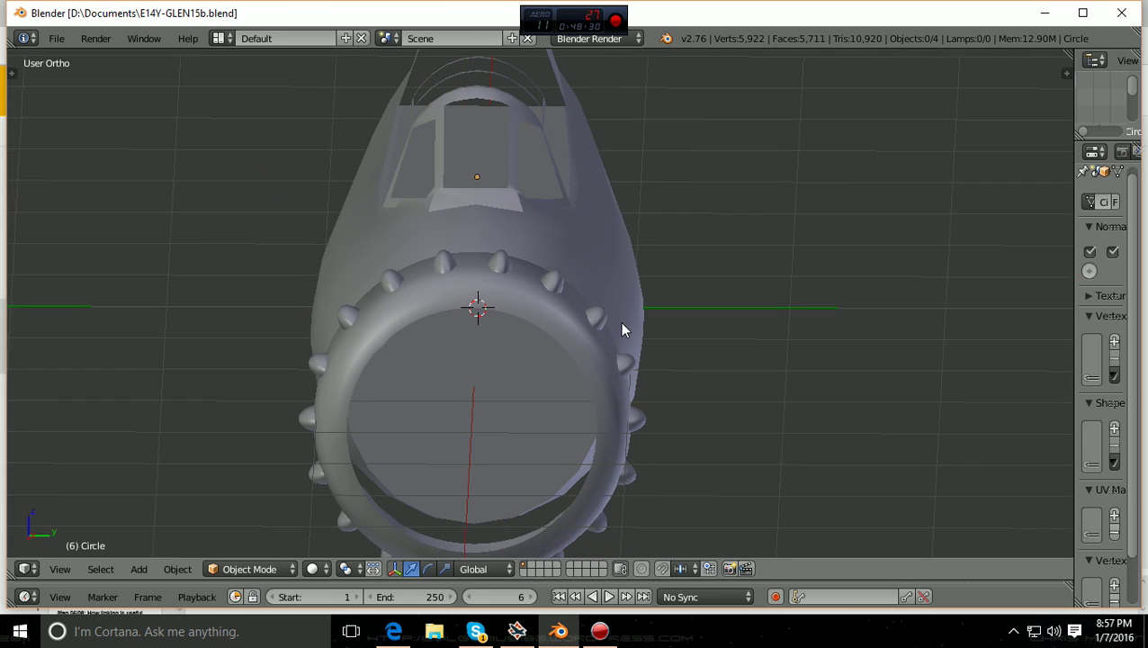
scroll(621, 330, up, 2)
middle_drag(500, 267, 770, 335)
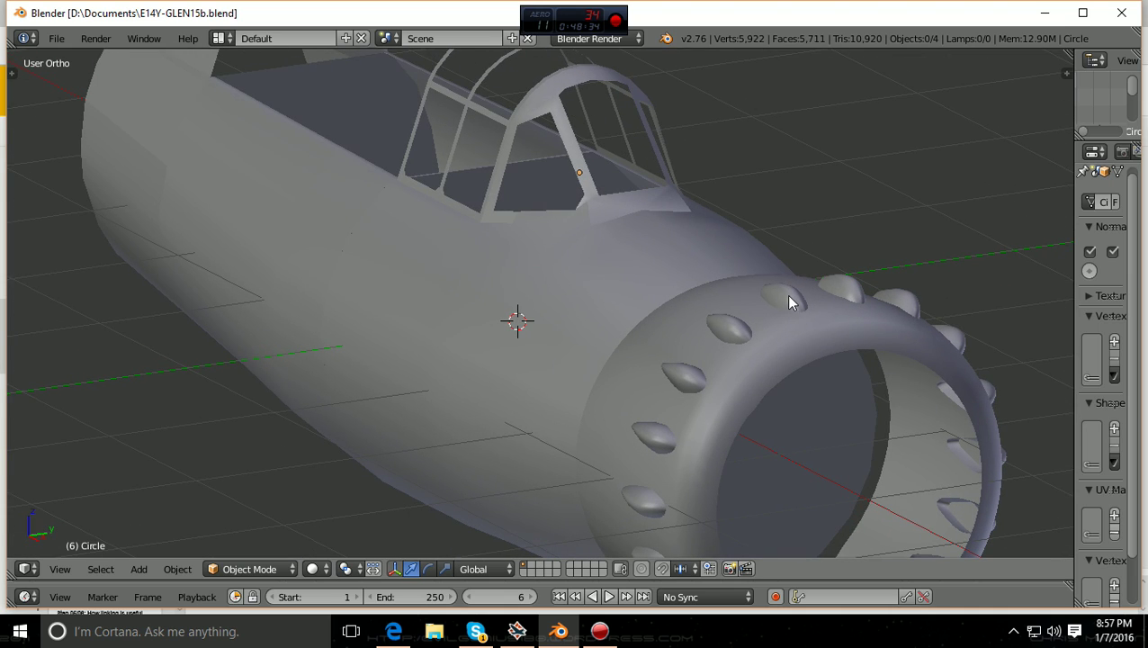
scroll(780, 302, down, 4)
key(KP_1)
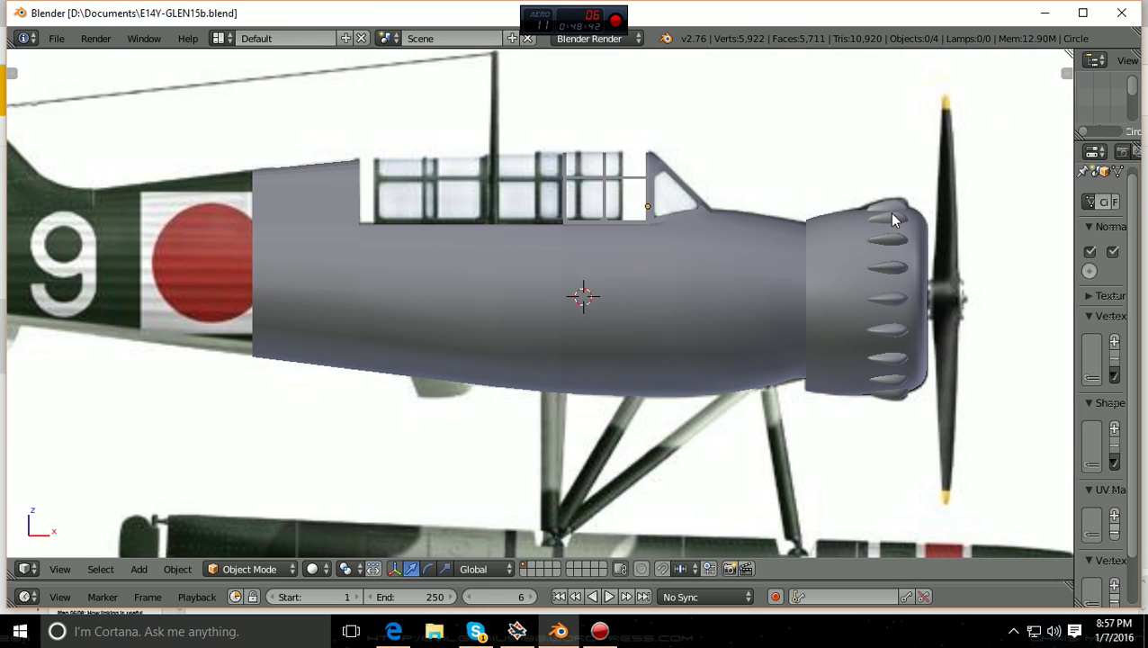
scroll(858, 363, down, 2)
scroll(860, 379, up, 1)
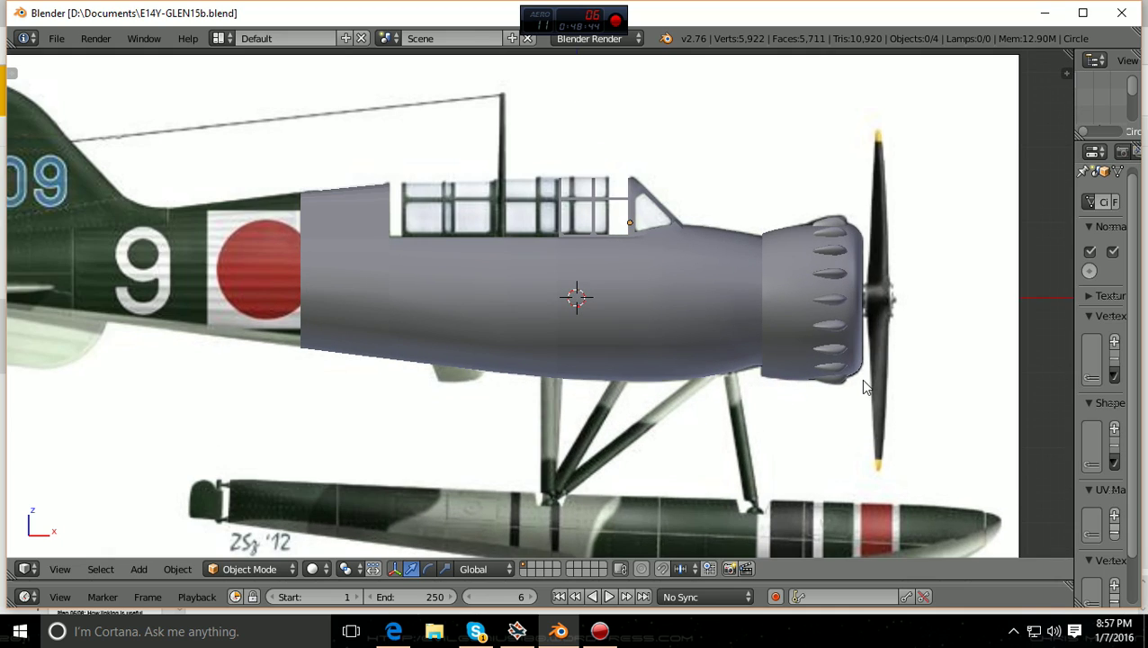
scroll(860, 379, down, 2)
scroll(863, 382, up, 1)
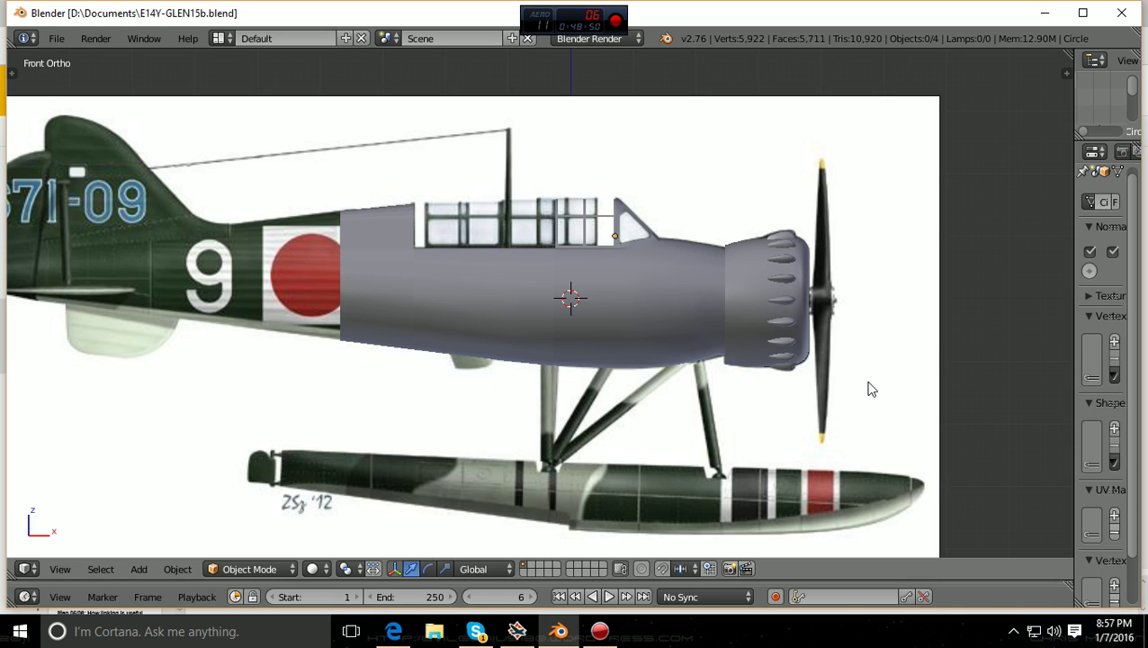
scroll(871, 389, up, 1)
scroll(871, 388, down, 1)
middle_drag(871, 389, 681, 412)
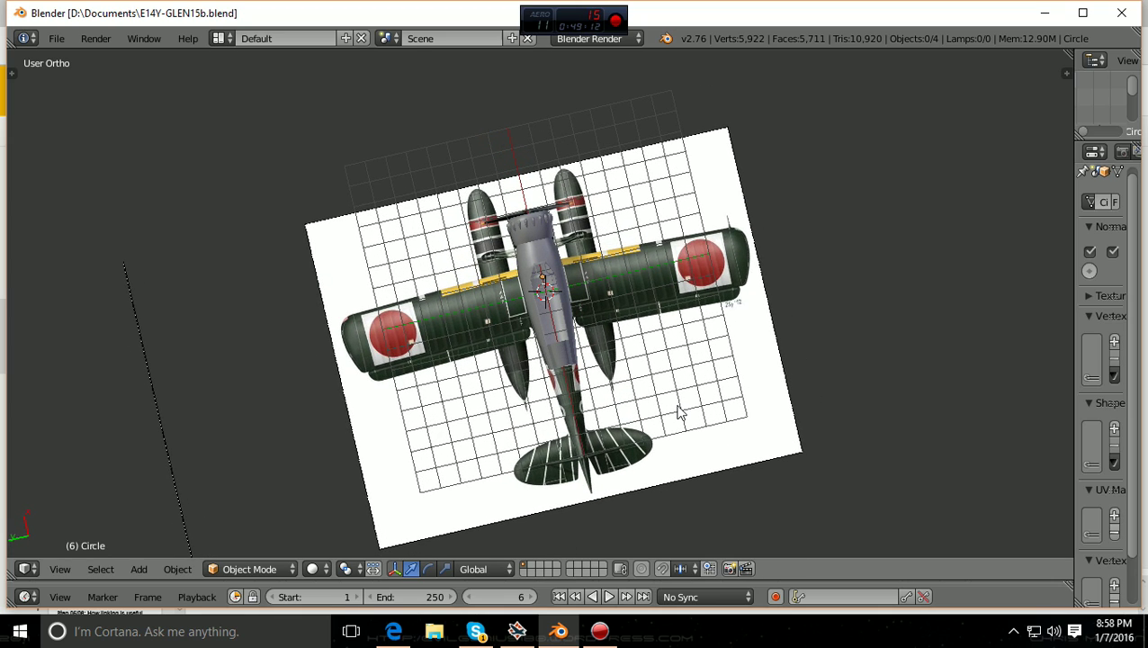
- Check the seaplane in top view, then zoom in and out in front view against its side reference
key(KP_7)
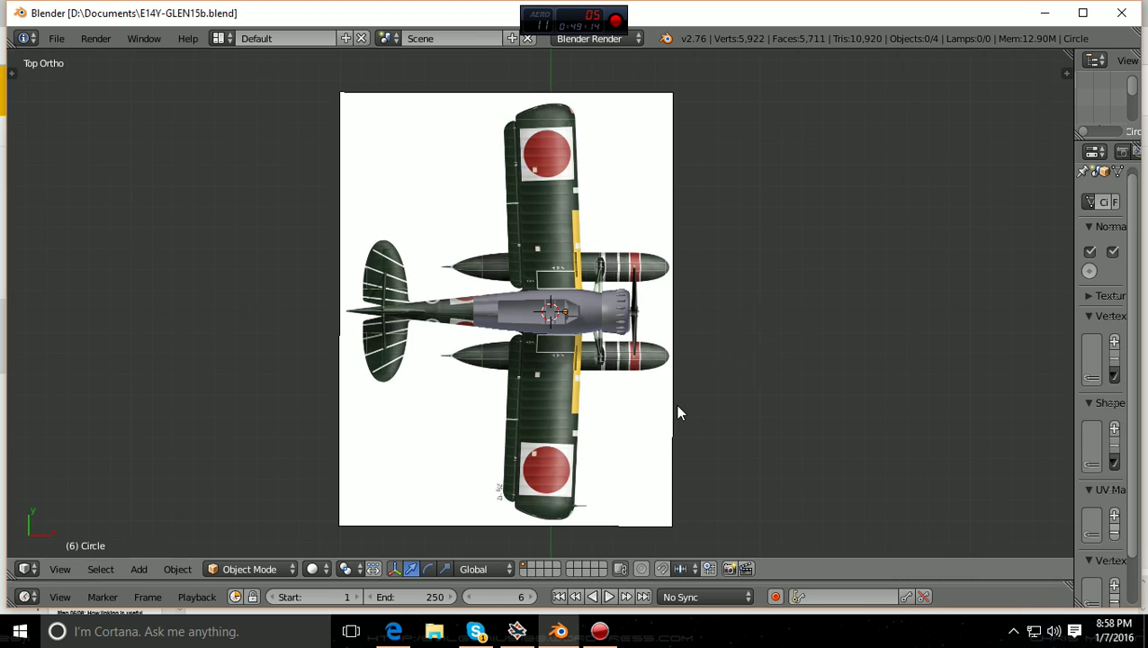
scroll(680, 413, up, 3)
scroll(680, 413, down, 3)
key(KP_1)
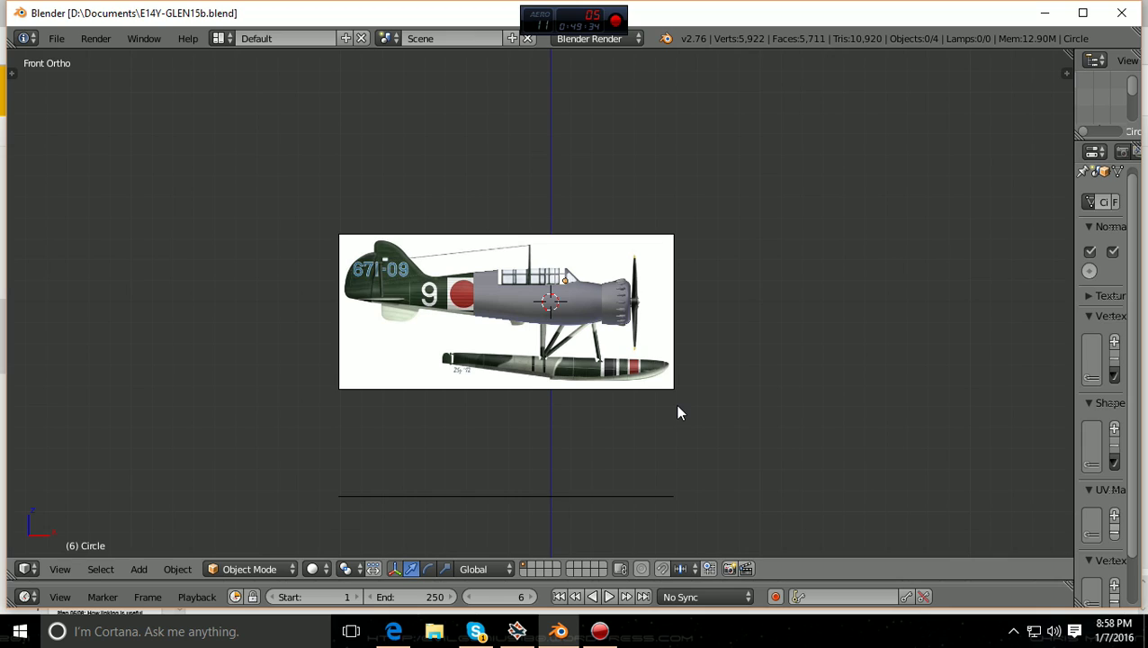
scroll(678, 412, up, 4)
scroll(679, 412, up, 2)
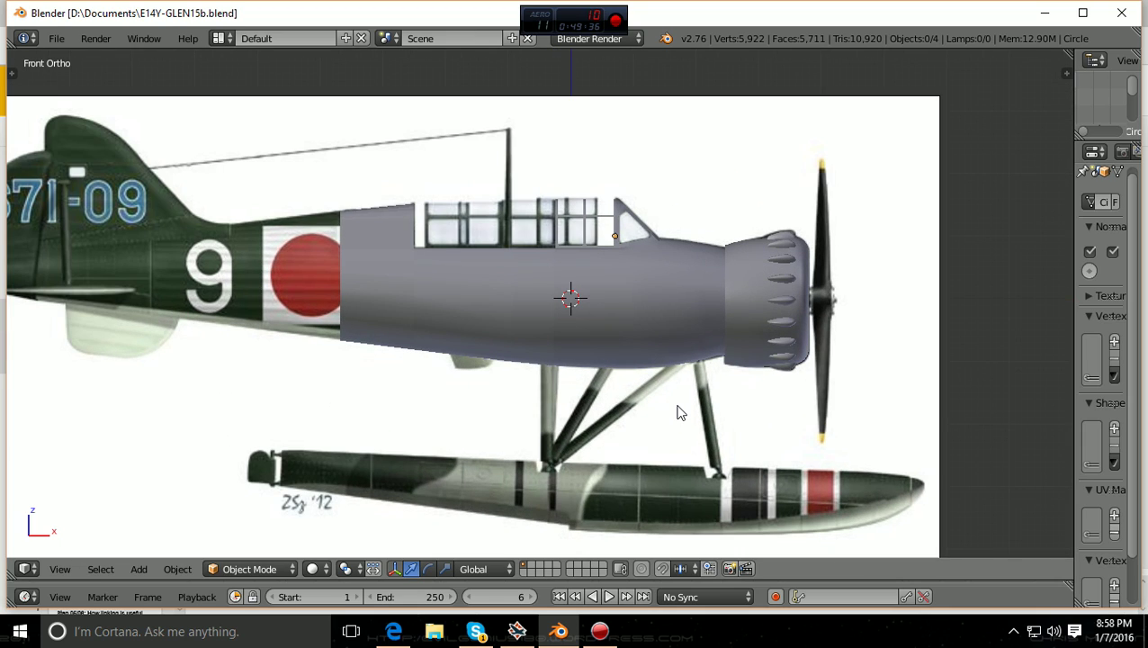
scroll(680, 412, down, 1)
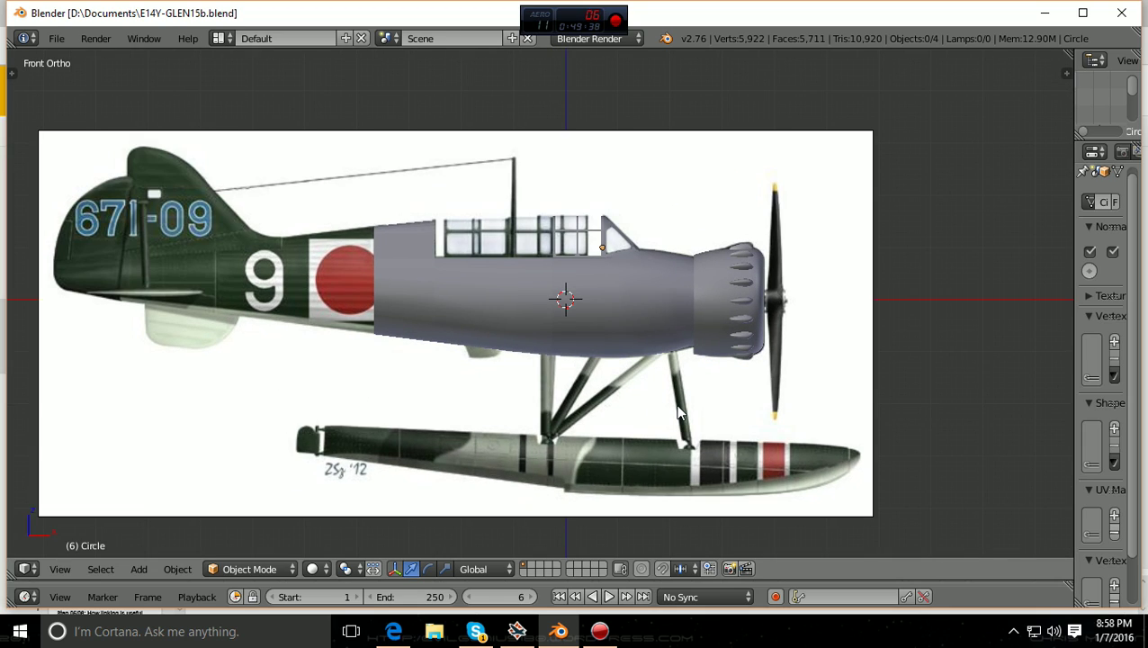
scroll(700, 431, down, 2)
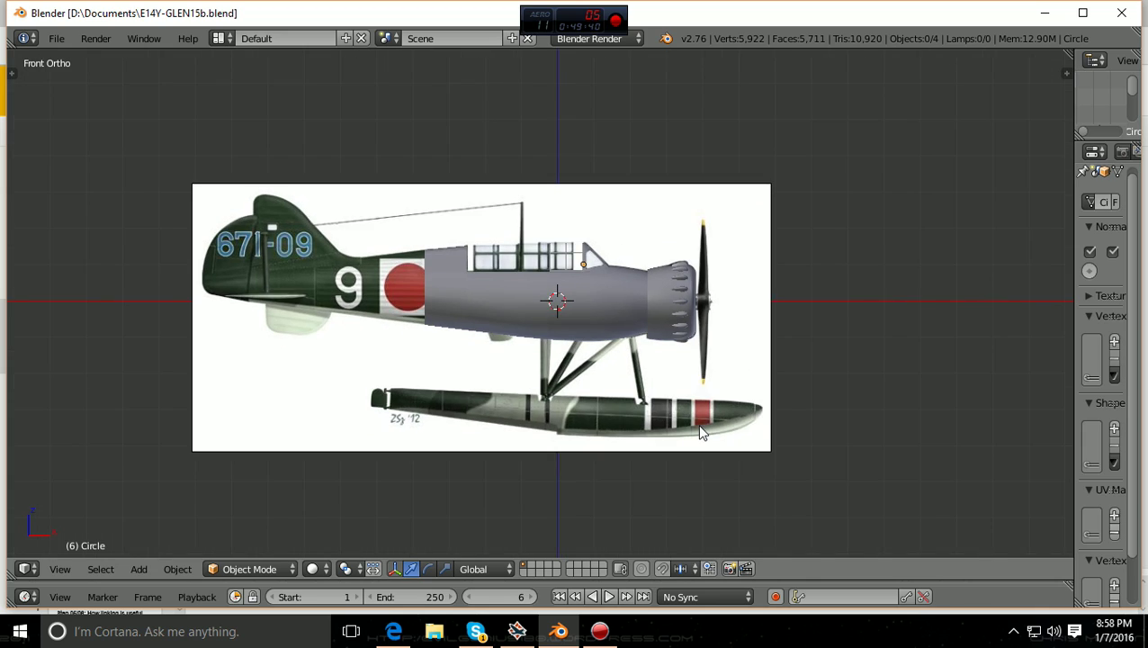
scroll(702, 433, up, 2)
scroll(702, 433, down, 1)
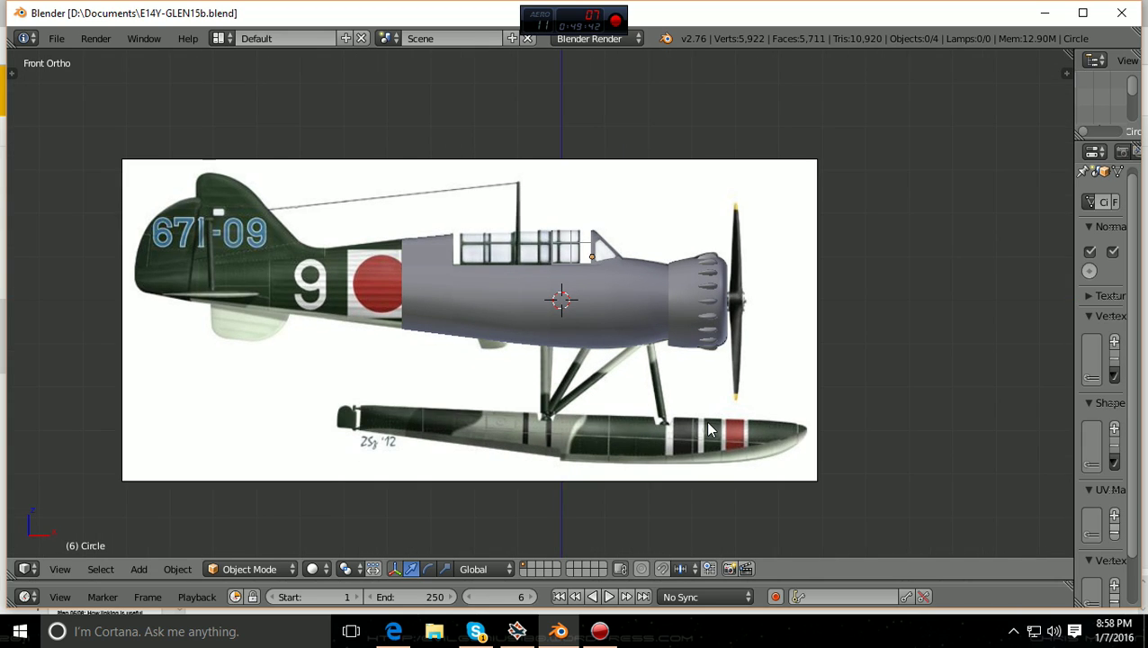
scroll(709, 430, down, 1)
scroll(708, 430, up, 1)
scroll(708, 430, up, 1)
scroll(708, 430, down, 1)
scroll(708, 430, down, 1)
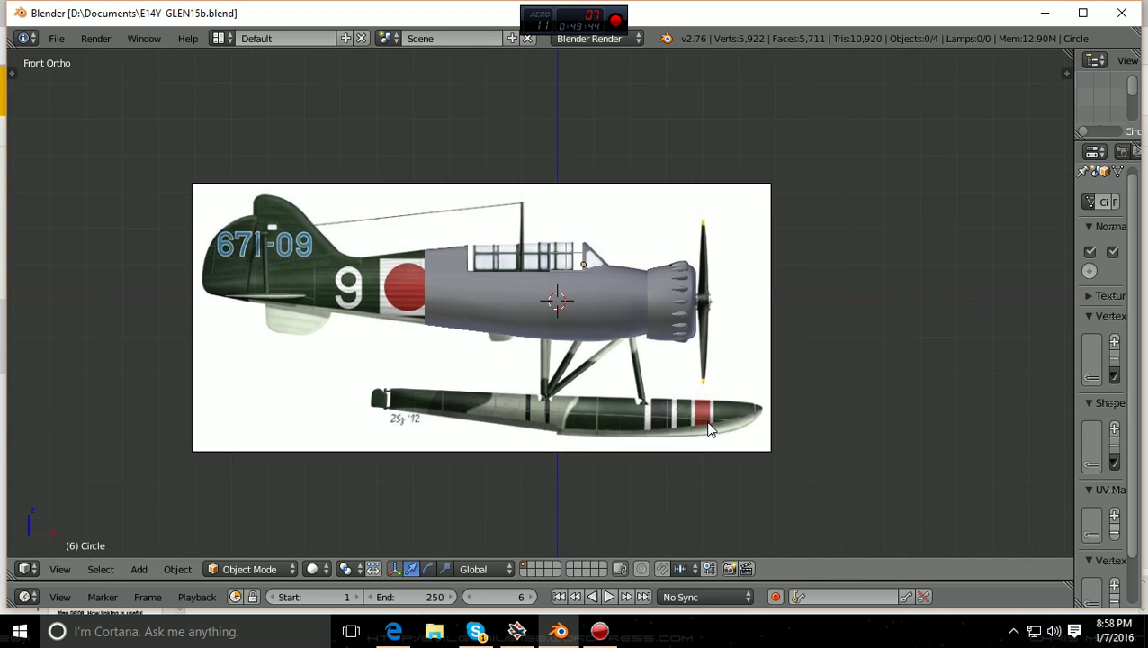
scroll(708, 430, up, 1)
- Return to the top view, then orbit into a tilted User Ortho view of the seaplane
key(KP_7)
scroll(708, 430, down, 3)
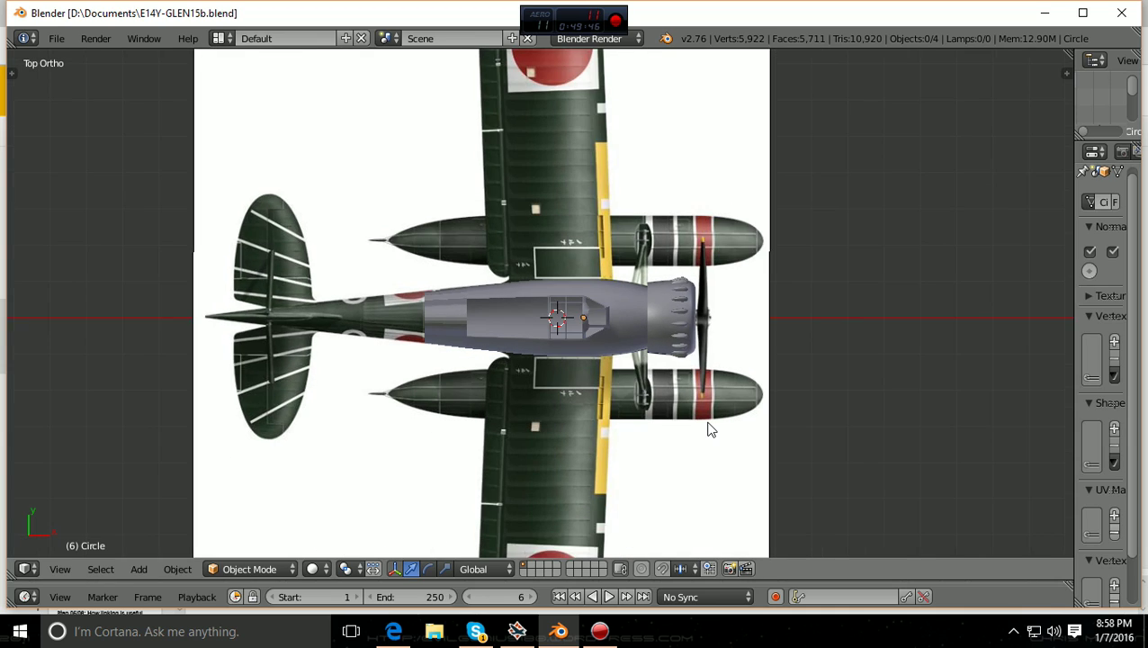
scroll(708, 430, down, 1)
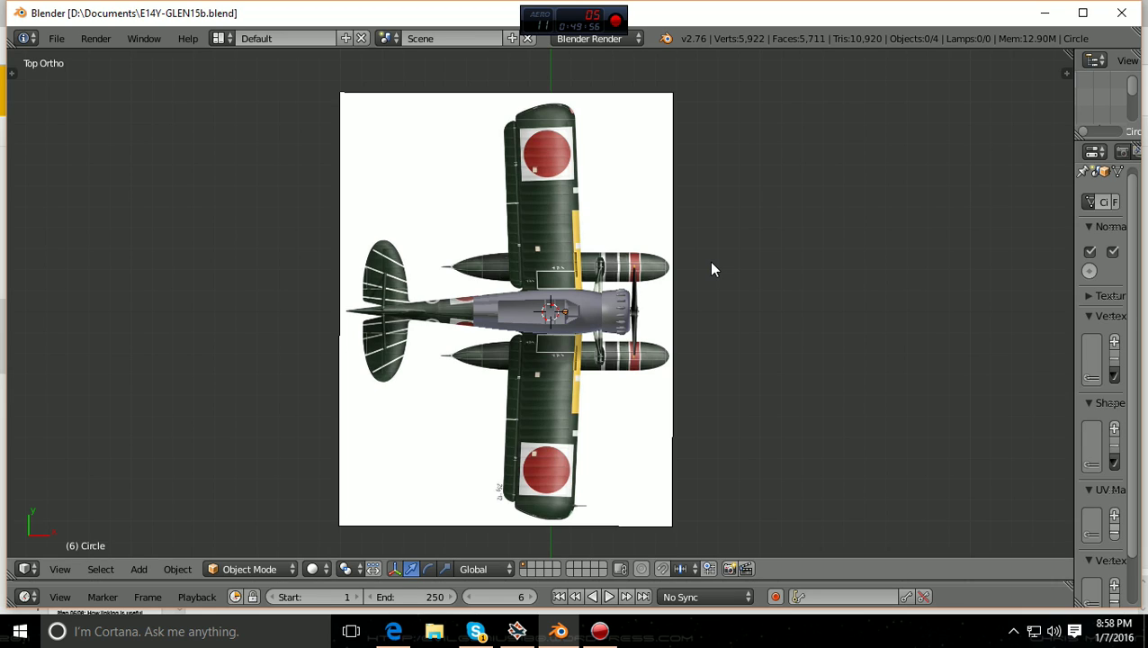
middle_drag(735, 290, 593, 204)
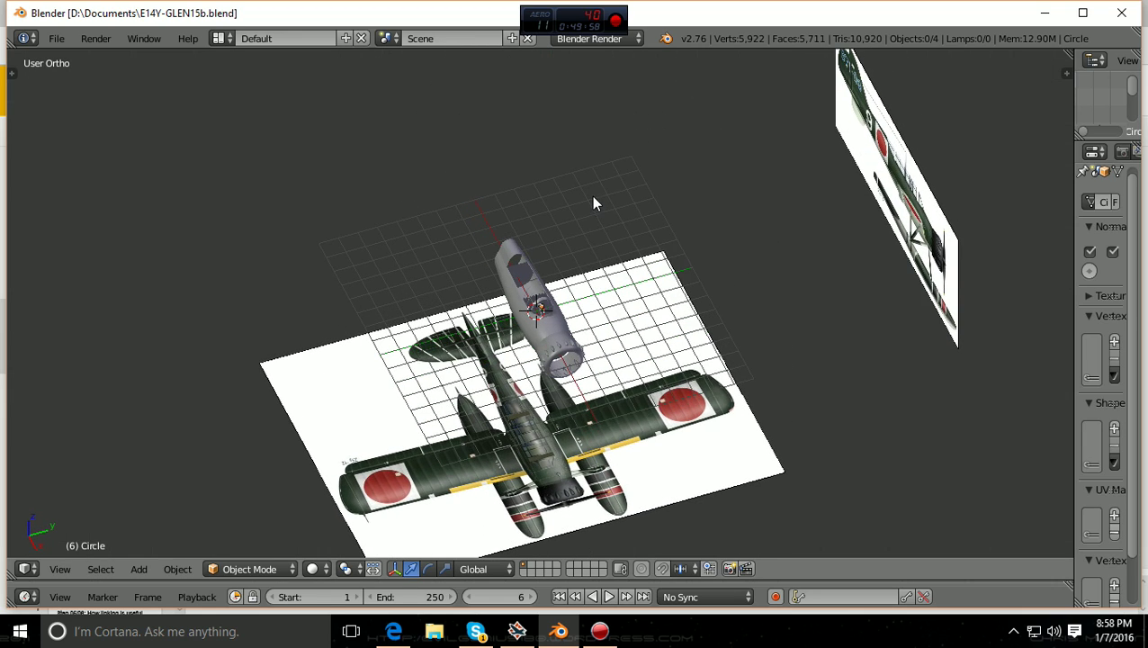
scroll(608, 252, up, 2)
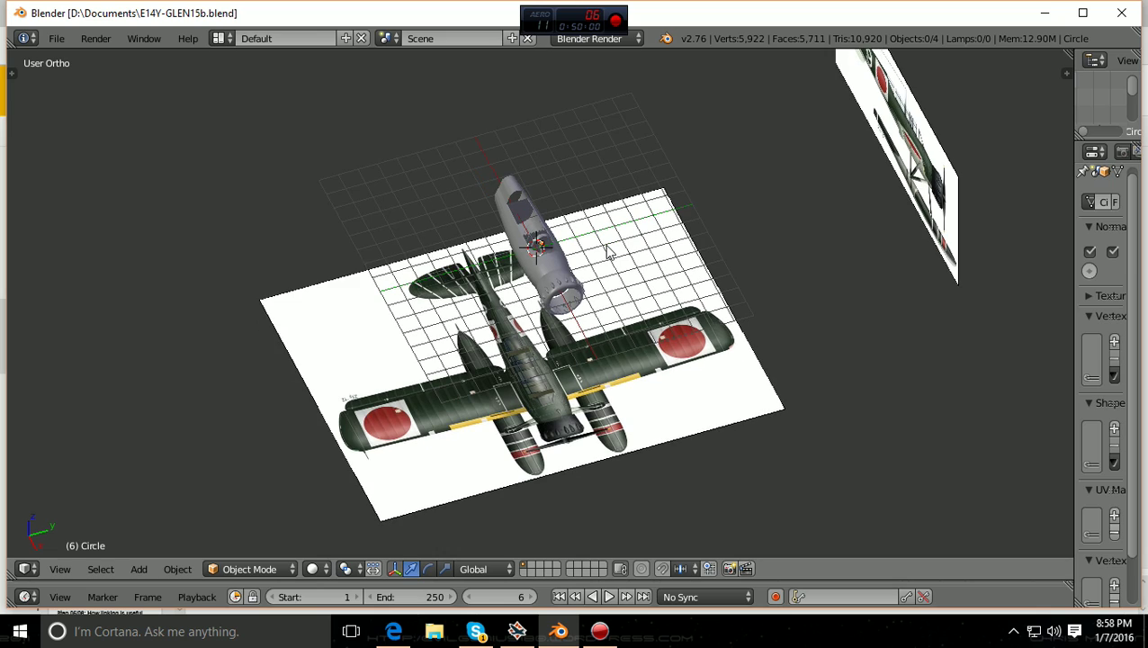
mouse_move(558, 634)
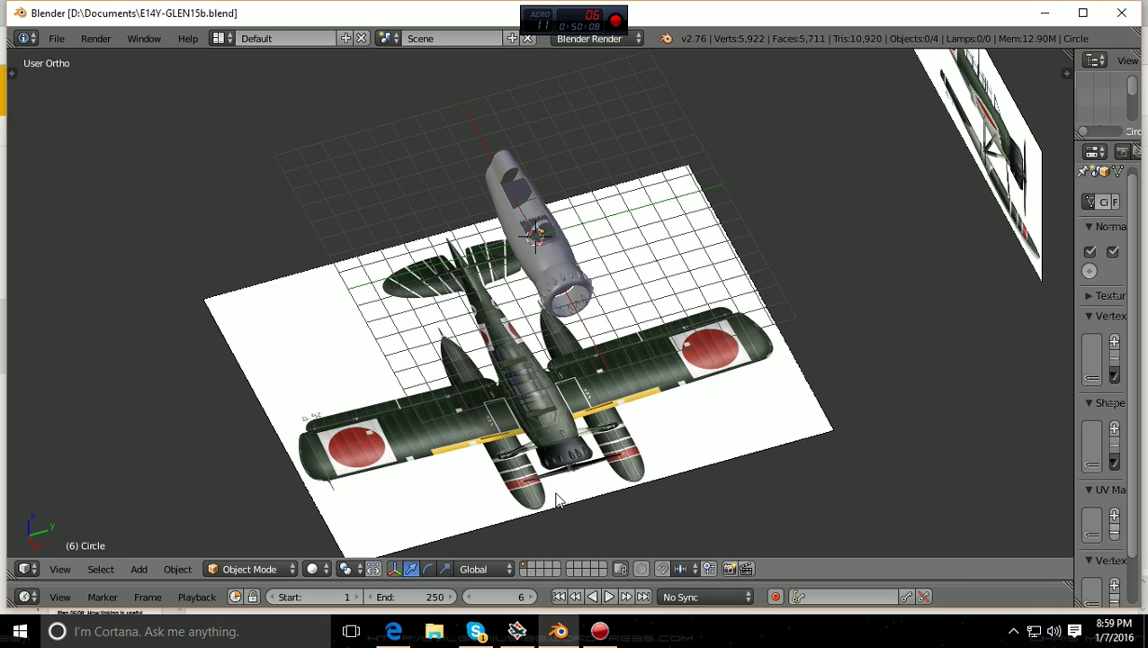
- Open 9clydACengine1a.blend from Open Recent, then switch to the tutorial slides with Alt+Tab
click(558, 632)
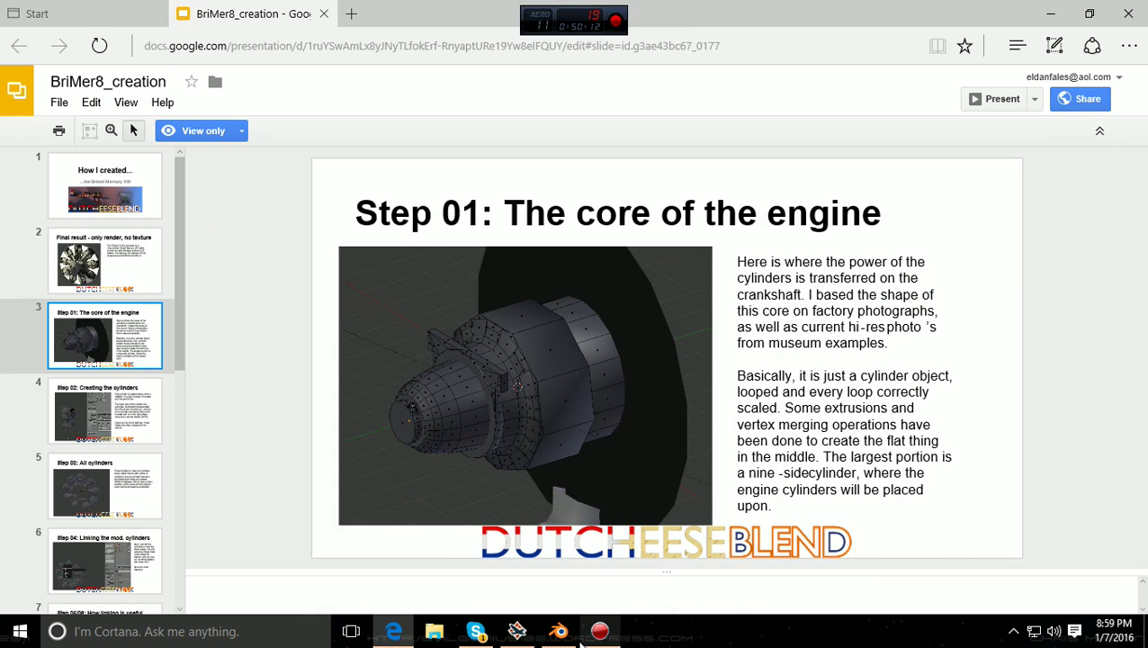
click(559, 632)
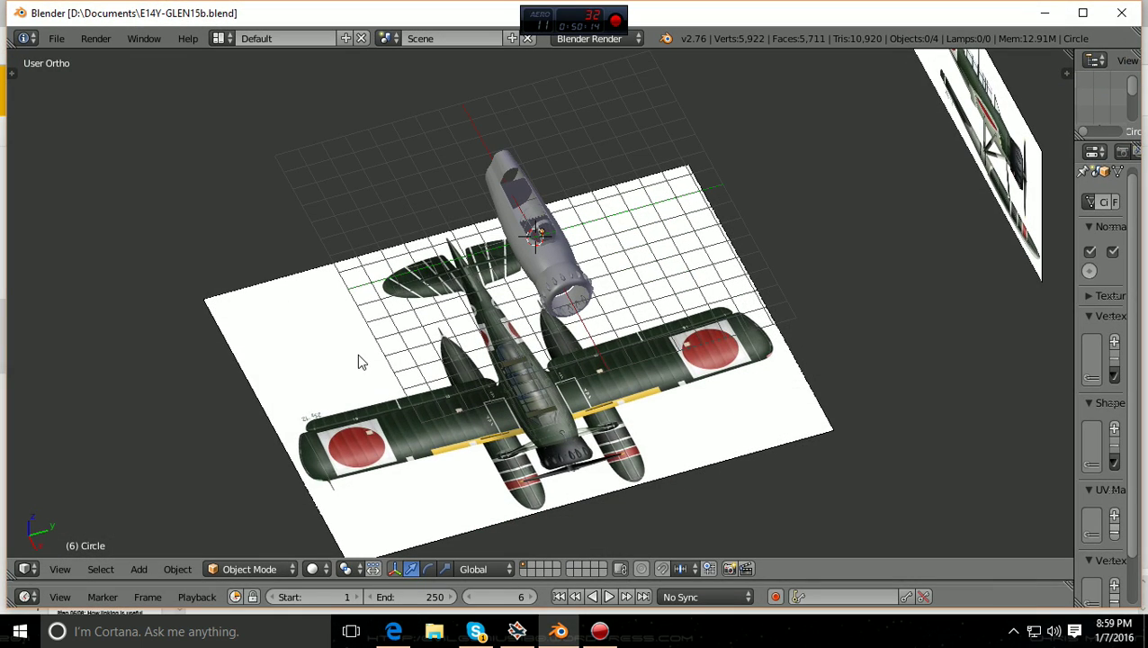
click(56, 38)
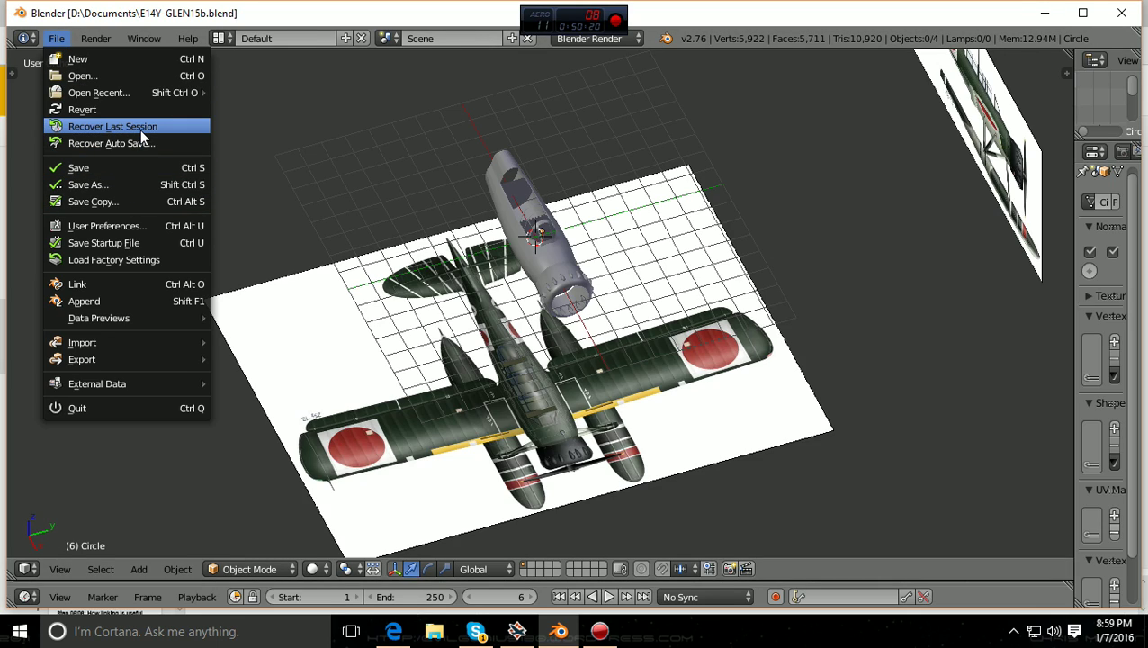
mouse_move(144, 98)
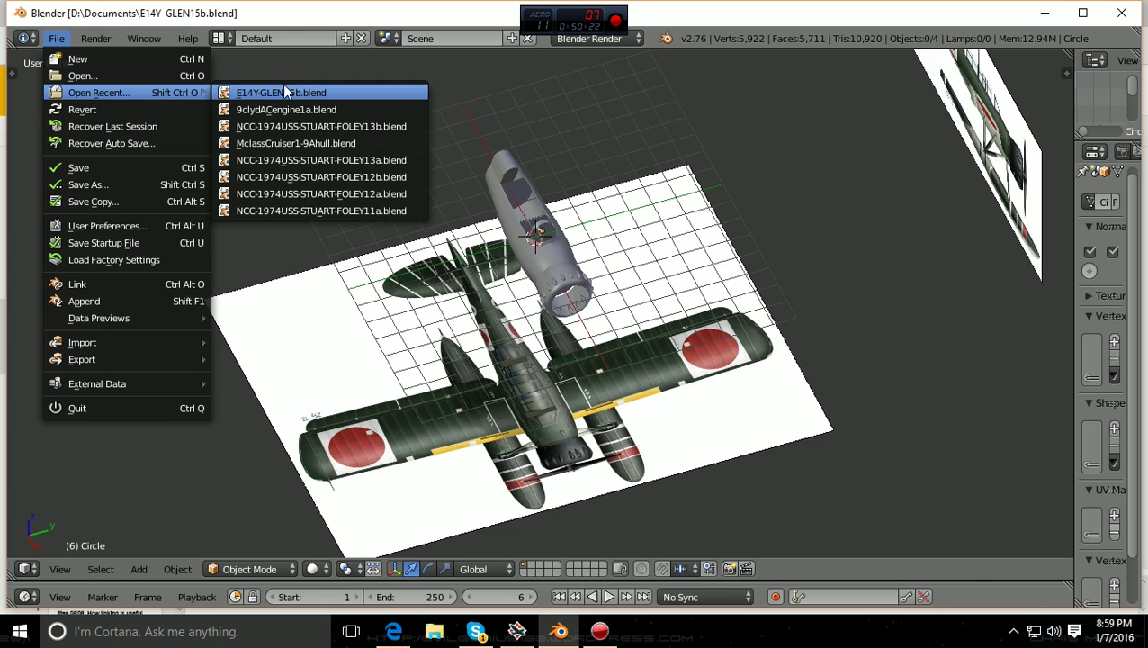
click(306, 109)
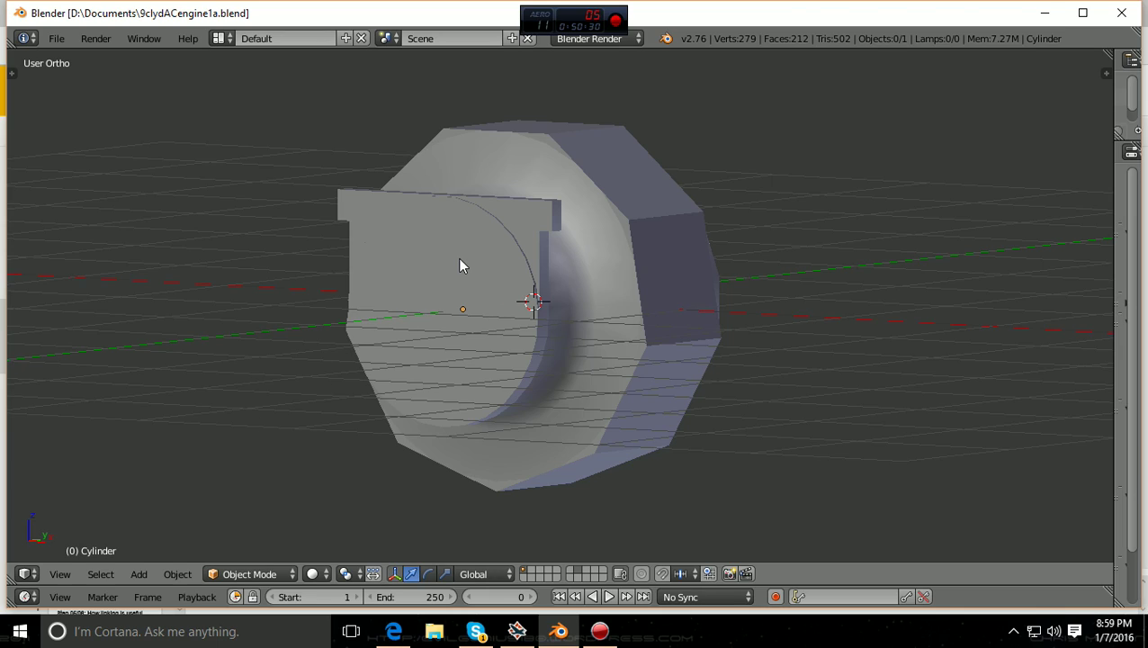
key(alt+Tab)
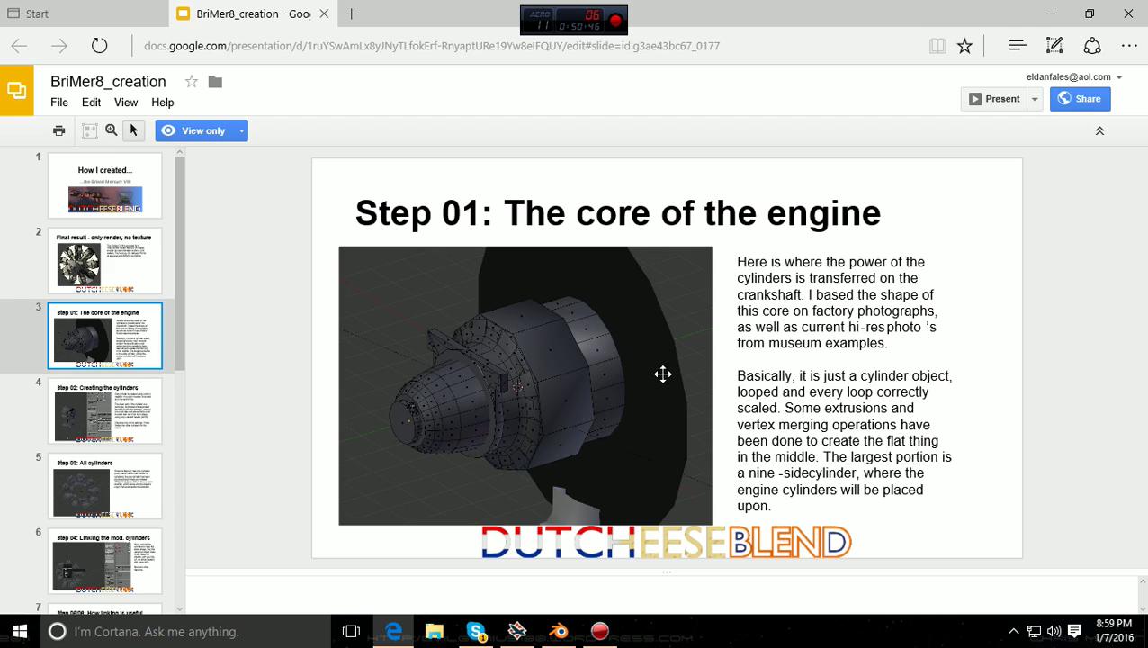
- Browse the slides from Step 12: Finishing back through Step 07: Unlinking and applying
scroll(117, 502, down, 3)
scroll(117, 505, down, 3)
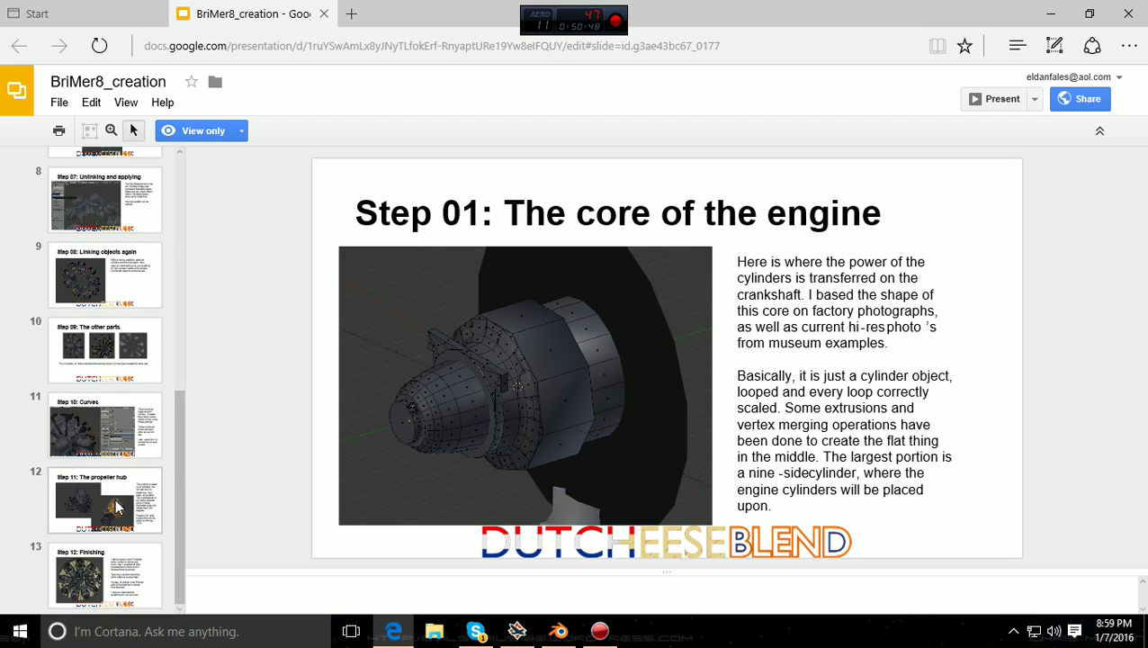
click(103, 558)
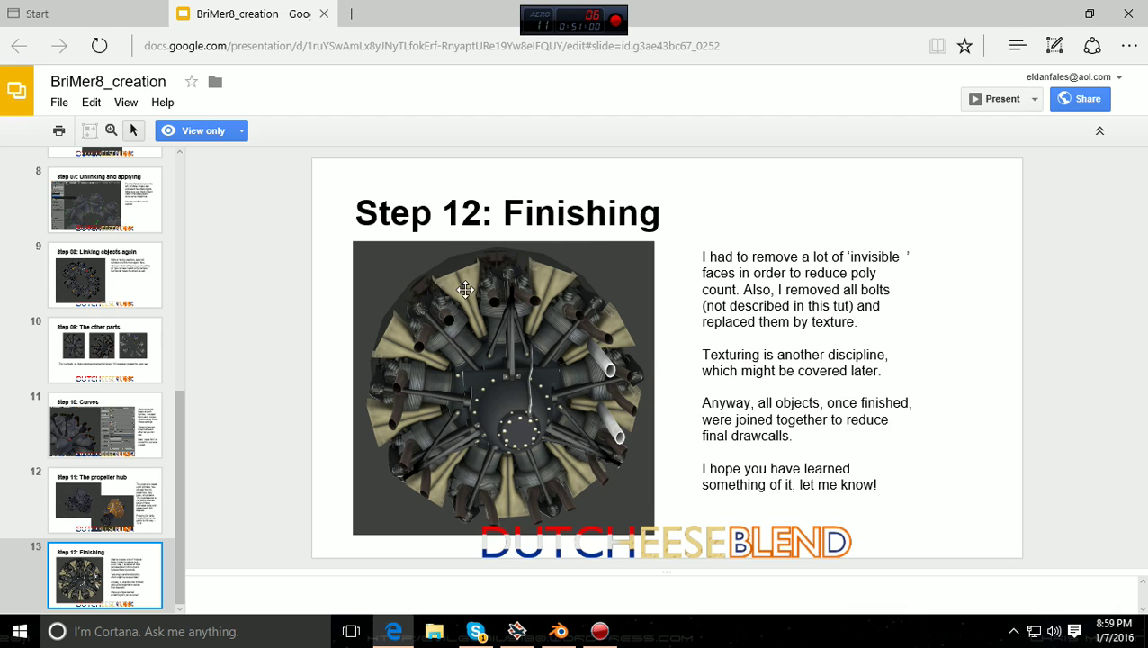
click(114, 513)
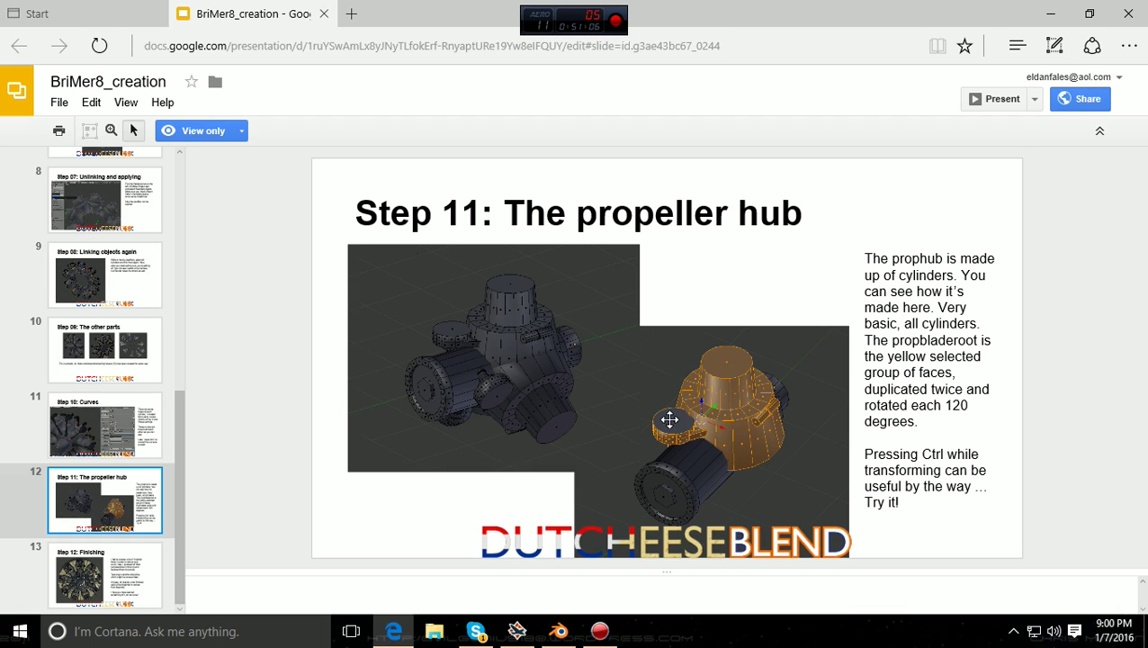
click(96, 432)
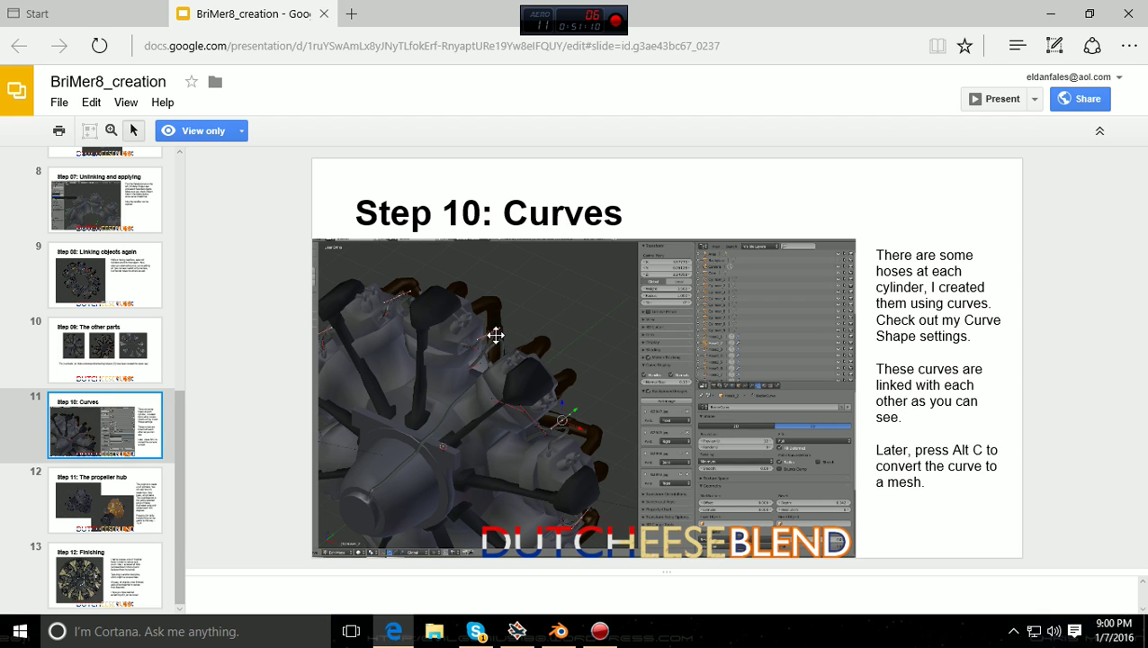
click(113, 351)
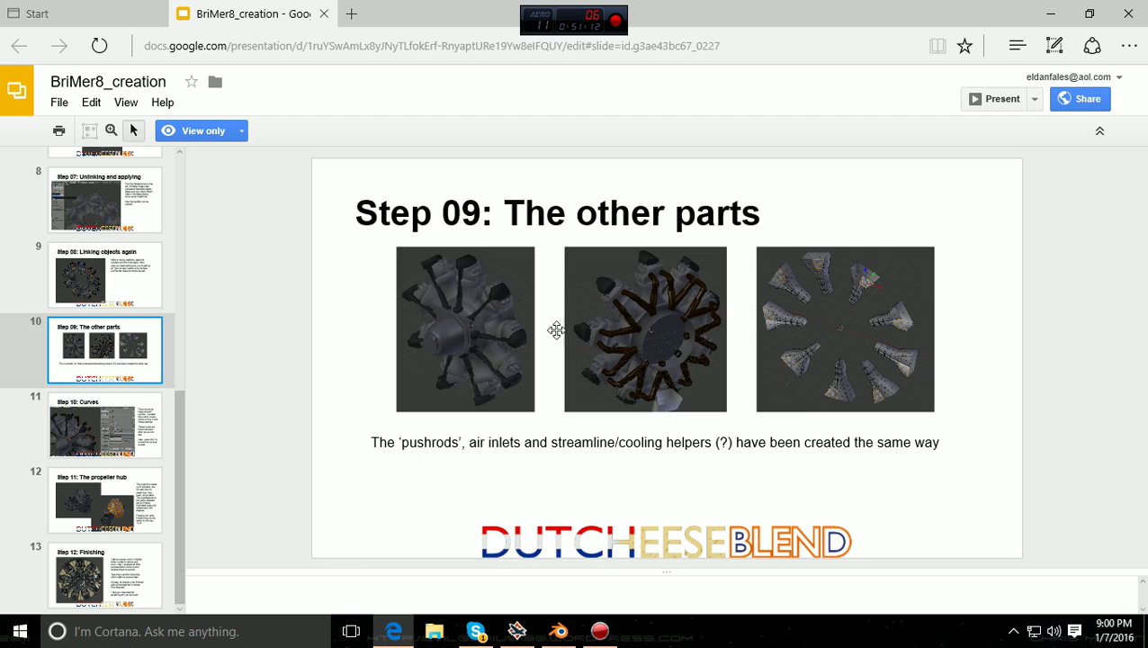
click(74, 286)
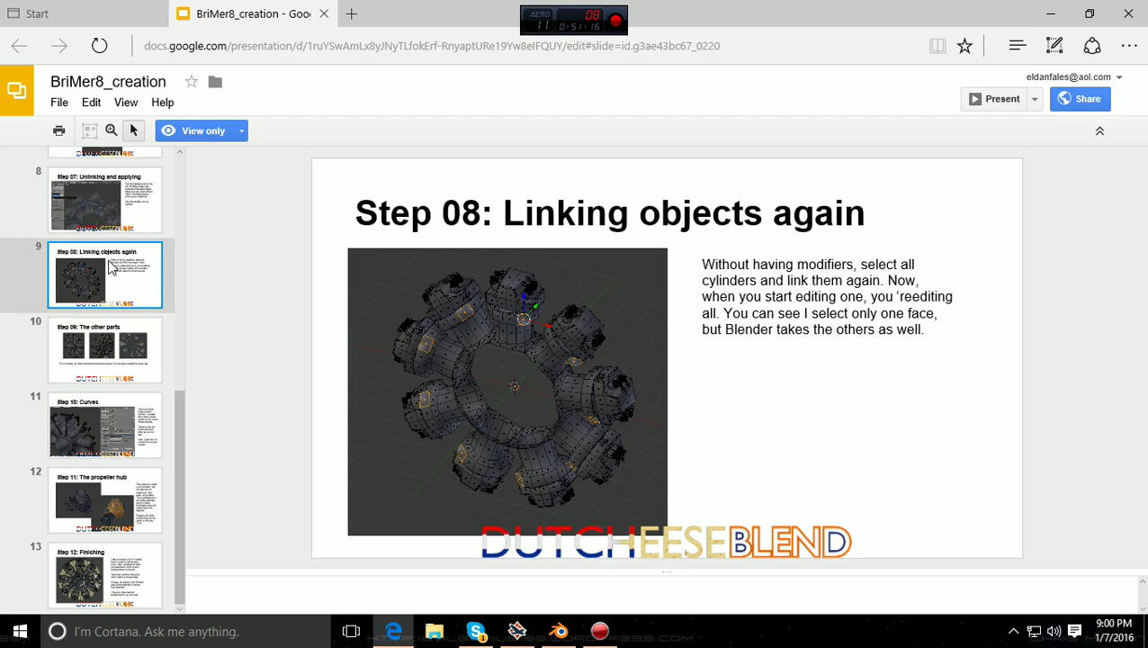
click(97, 219)
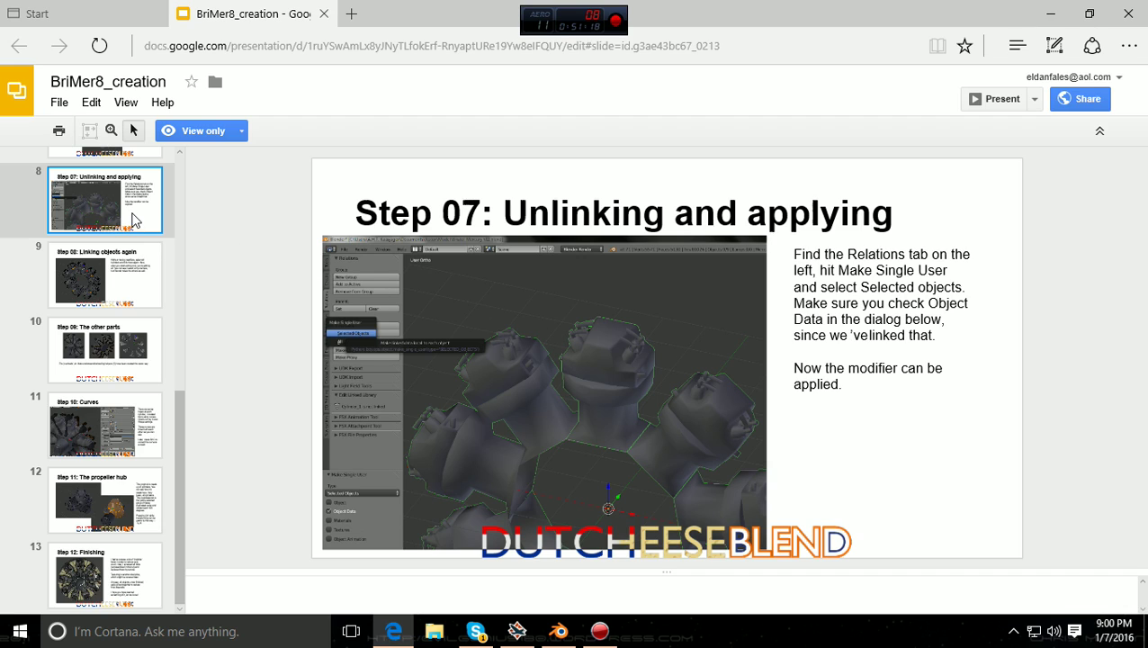
- Flip through Steps 04 to 01 and the Final result slide, then return to Blender
scroll(135, 221, up, 3)
click(95, 265)
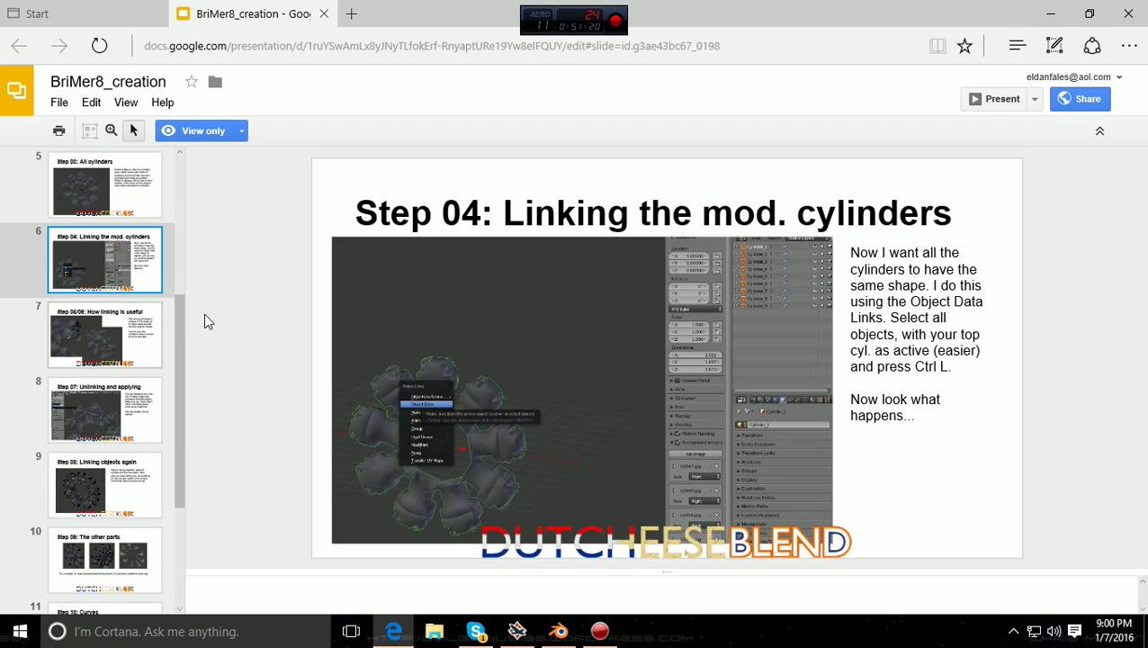
click(61, 200)
key(Up)
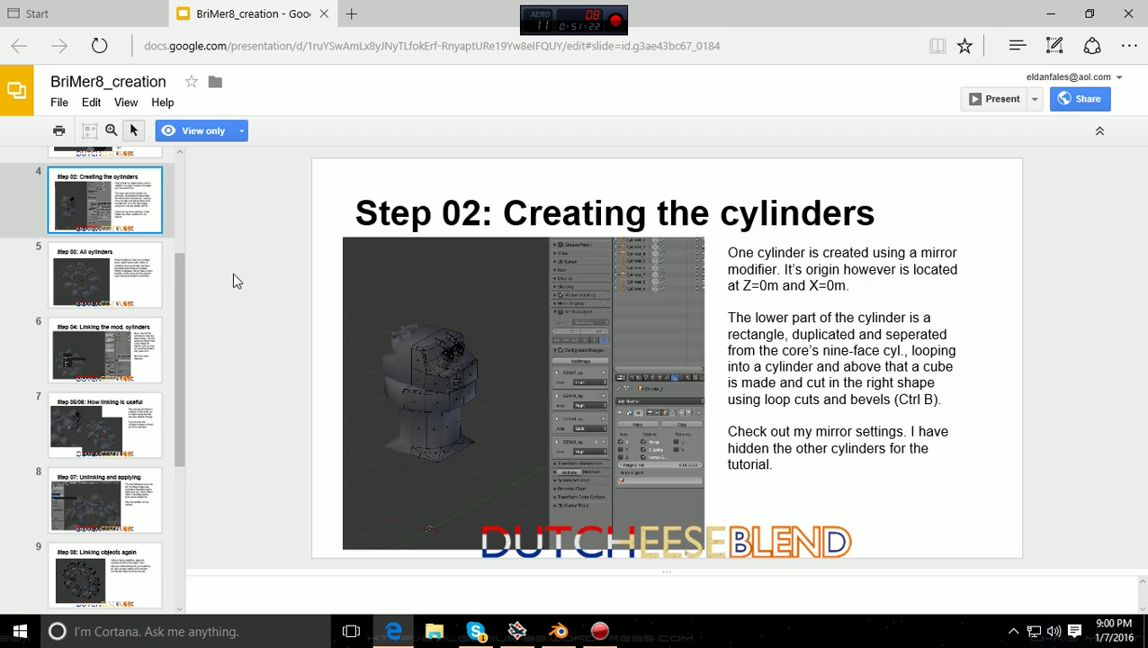
click(83, 360)
click(79, 294)
scroll(80, 287, up, 3)
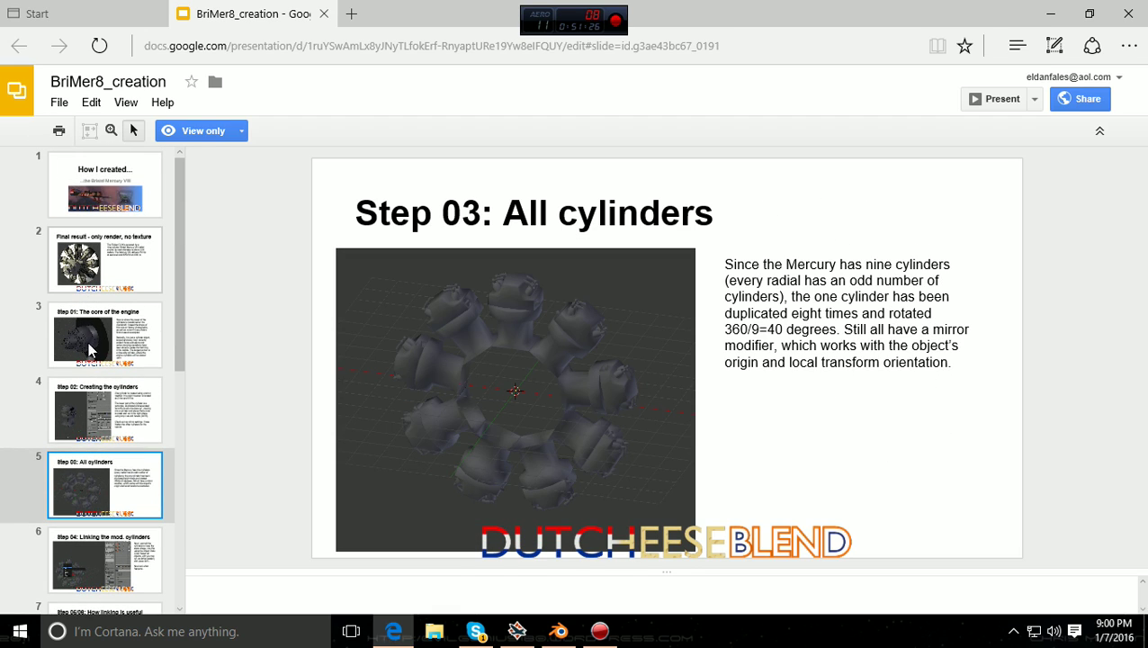
click(90, 351)
click(88, 402)
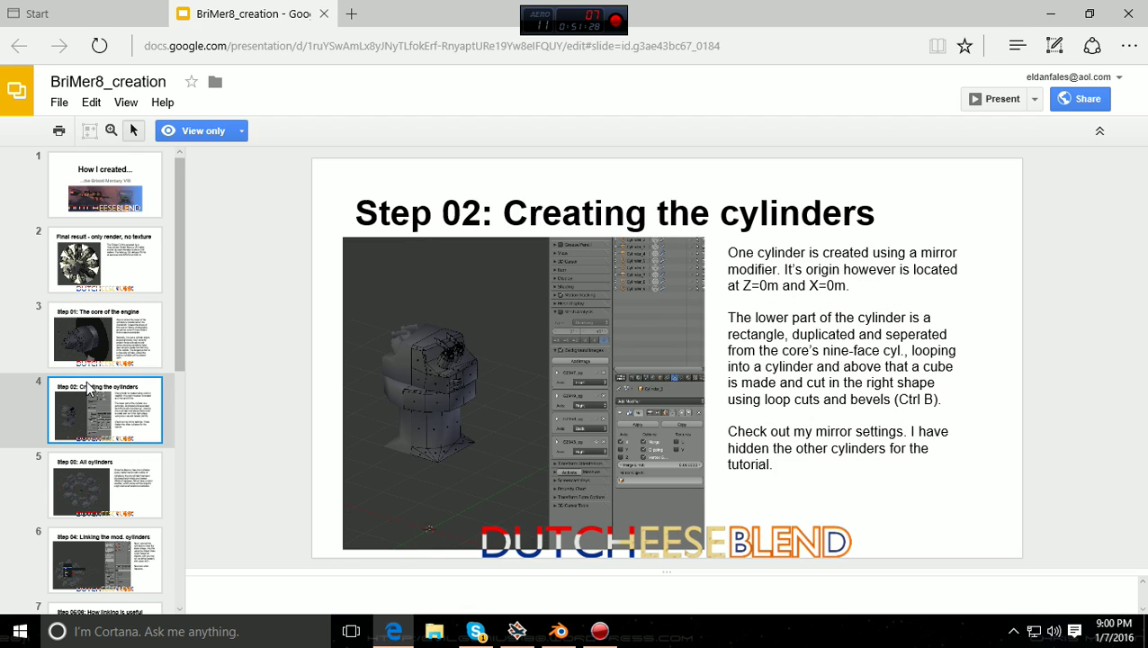
click(96, 356)
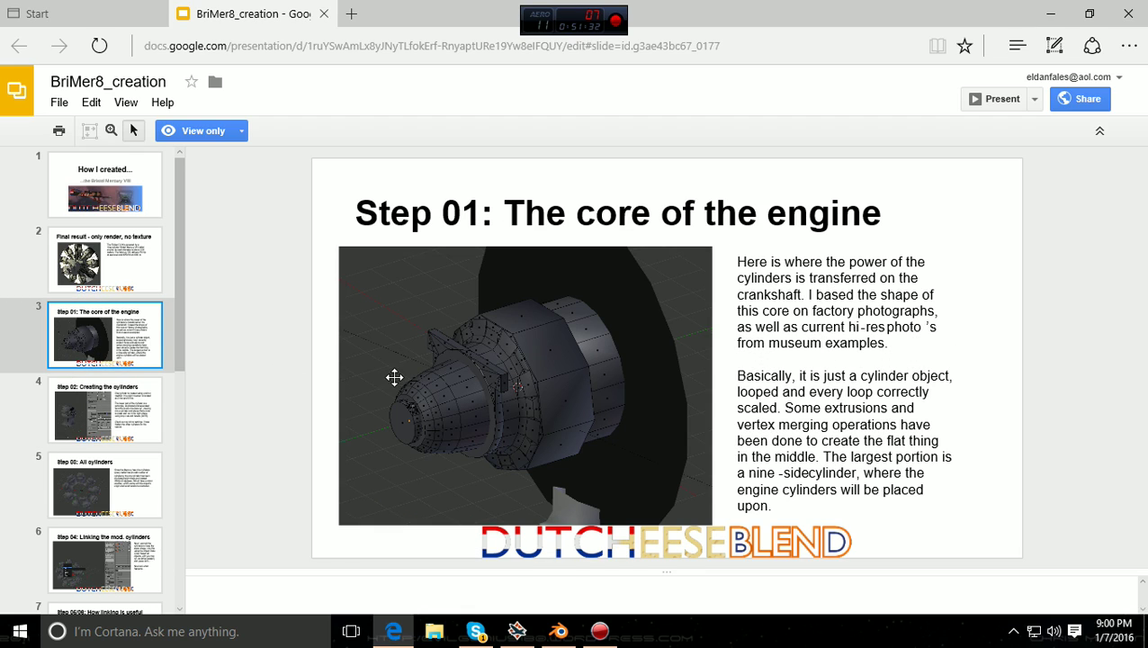
click(101, 279)
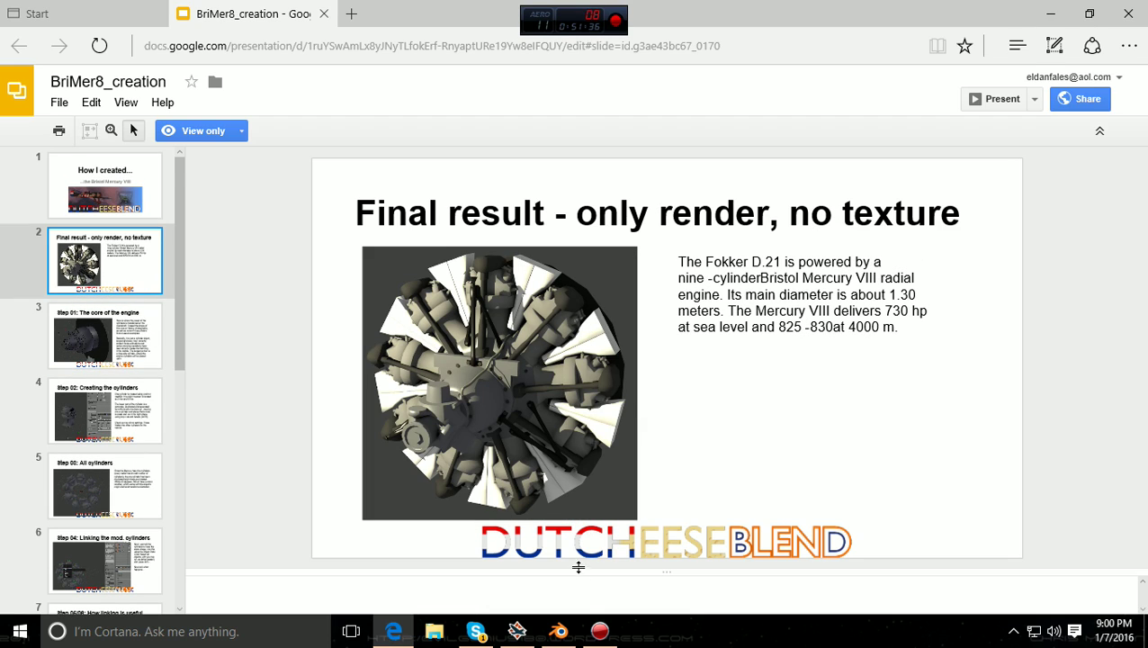
click(560, 631)
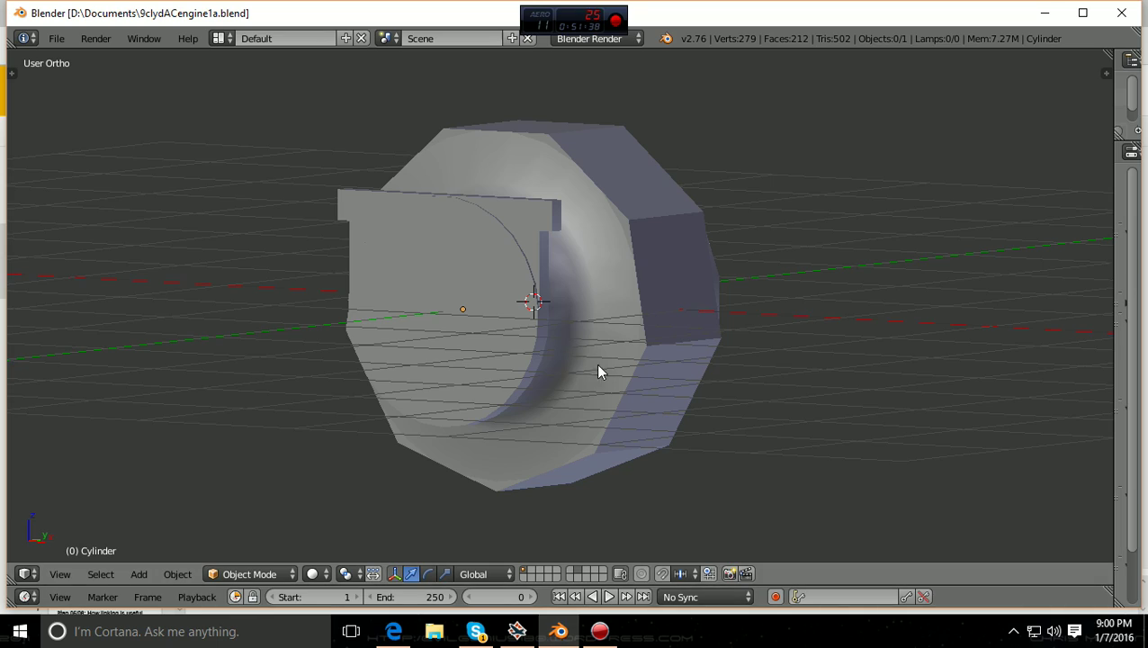